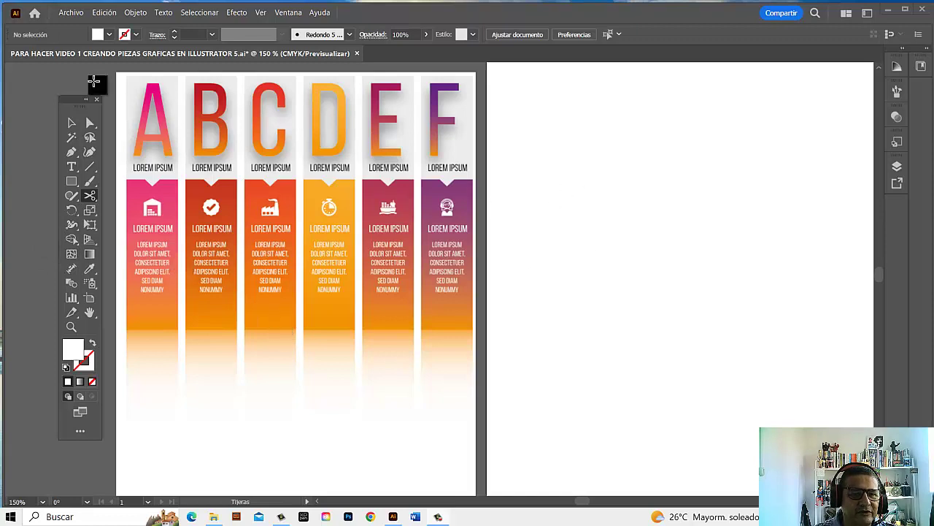
Step: Create a 3 × 14 cm rectangle and move it toward the top of the right artboard
{"action": "left_click", "coordinate": [71, 181]}
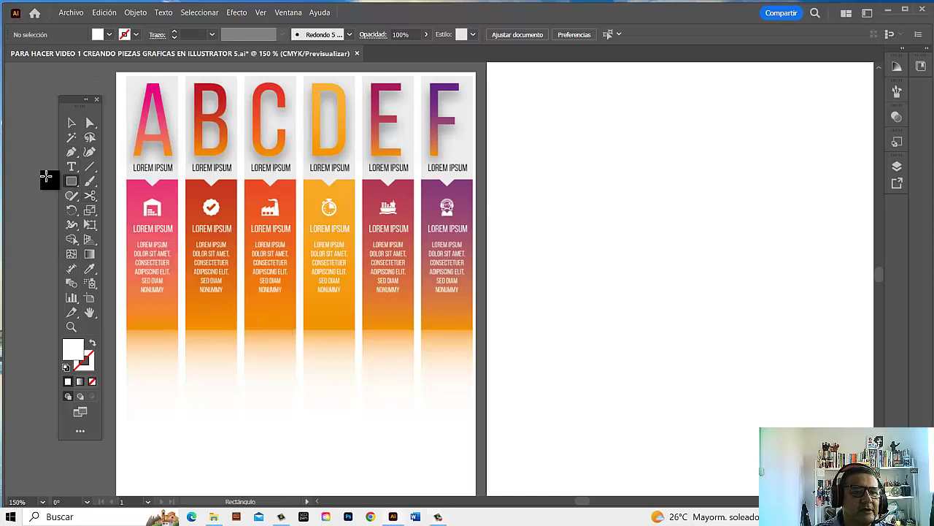
{"action": "left_click", "coordinate": [524, 84]}
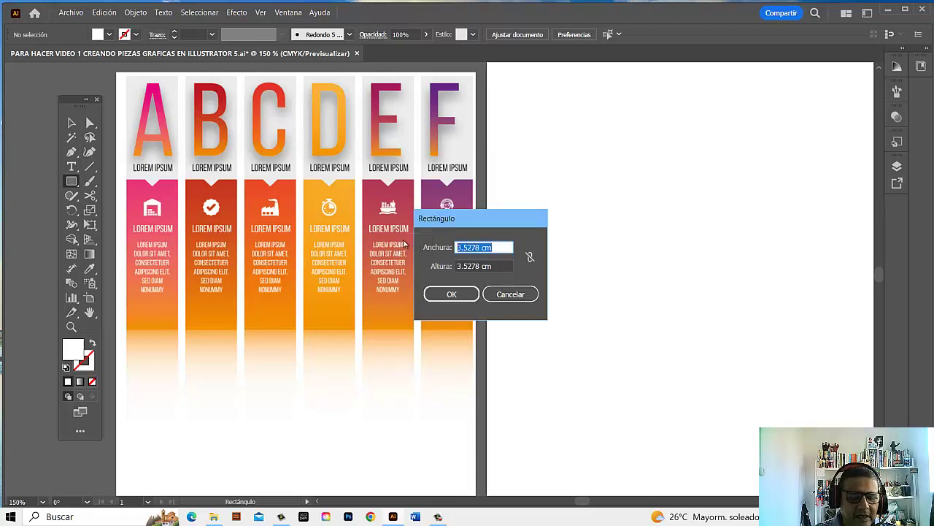
{"action": "type", "text": "5"}
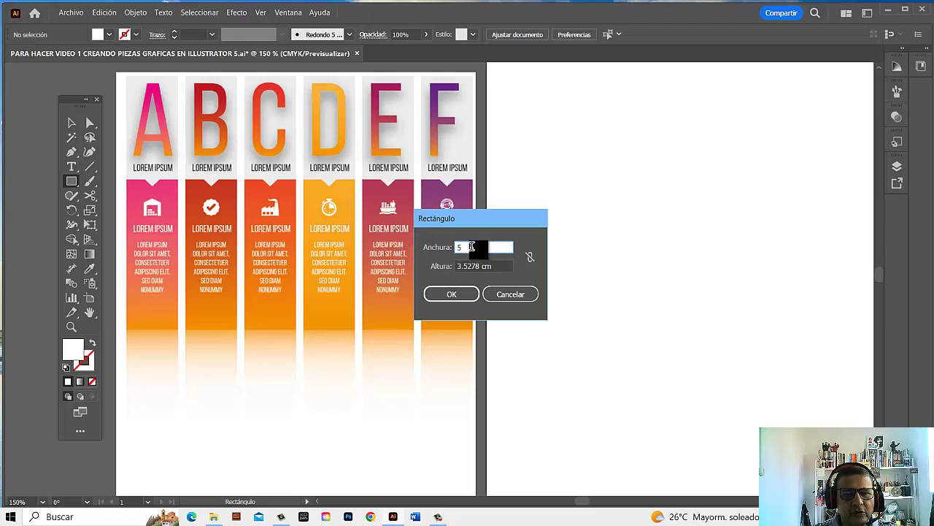
{"action": "left_click_drag", "start_coordinate": [471, 247], "coordinate": [393, 251]}
{"action": "key", "text": "Tab"}
{"action": "type", "text": "14"}
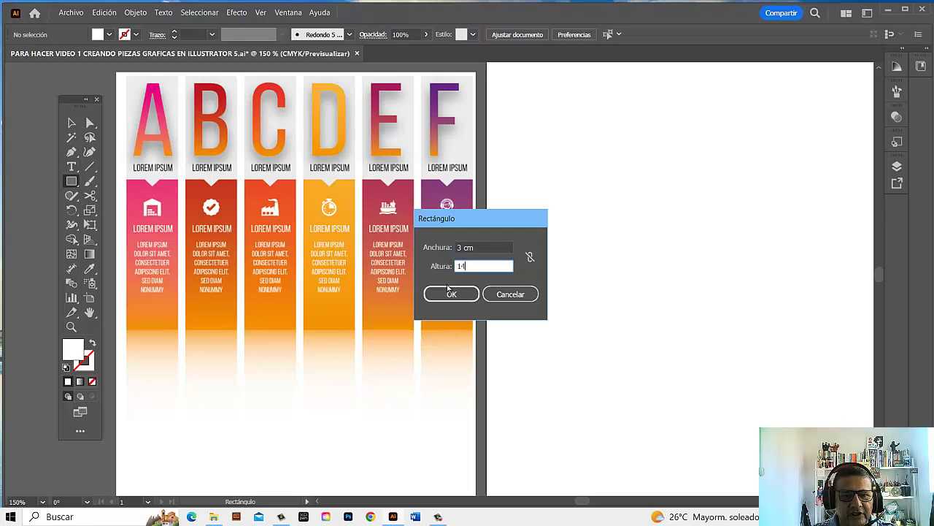
{"action": "left_click", "coordinate": [449, 291]}
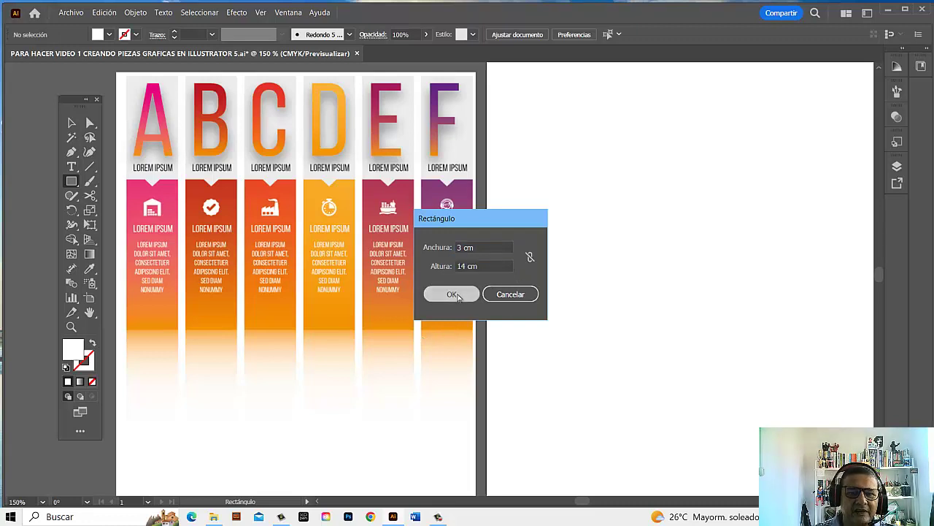
{"action": "left_click", "coordinate": [71, 123]}
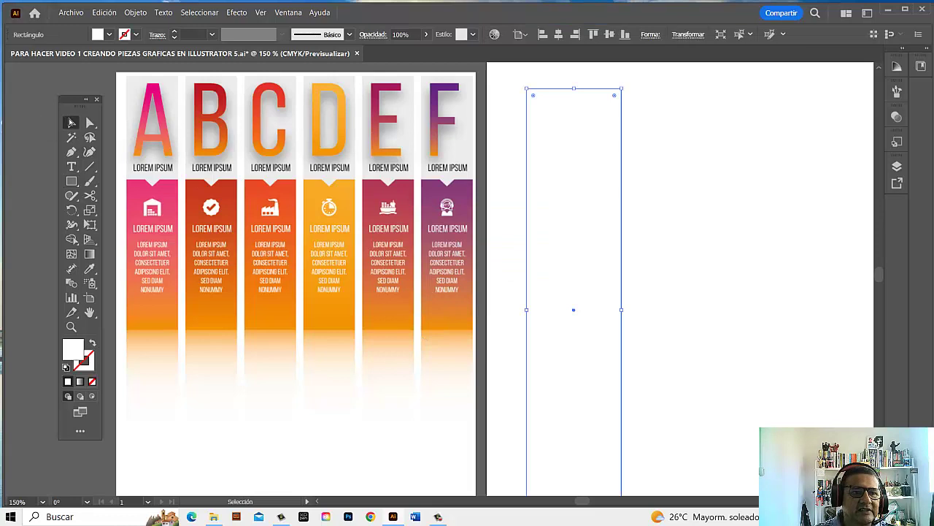
{"action": "left_click_drag", "start_coordinate": [622, 195], "coordinate": [618, 178]}
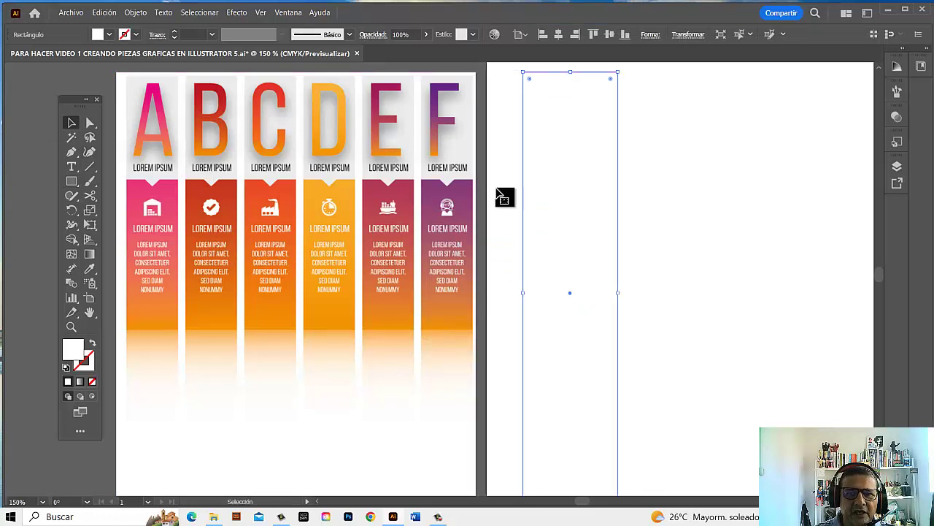
Step: Open the Color panel, fill the trial rectangle orange F98214, then delete it
{"action": "left_click", "coordinate": [288, 12]}
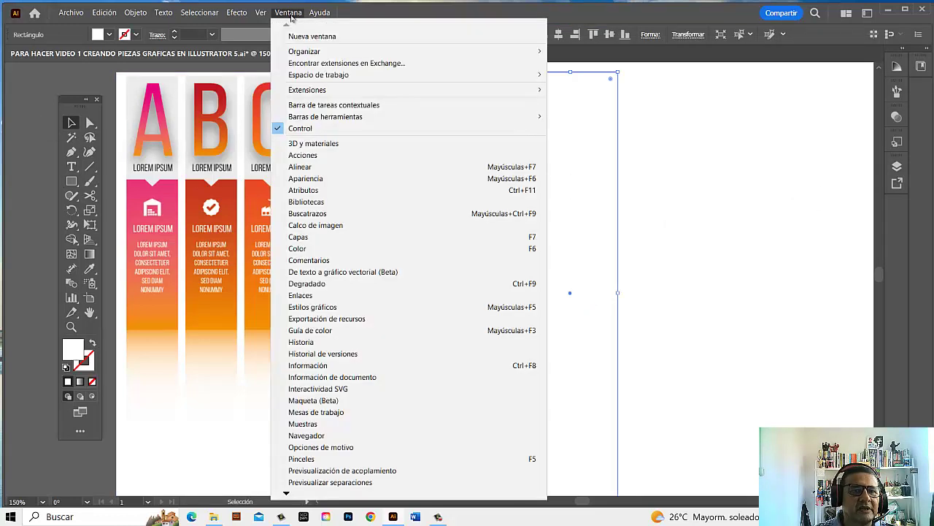
{"action": "left_click", "coordinate": [285, 249]}
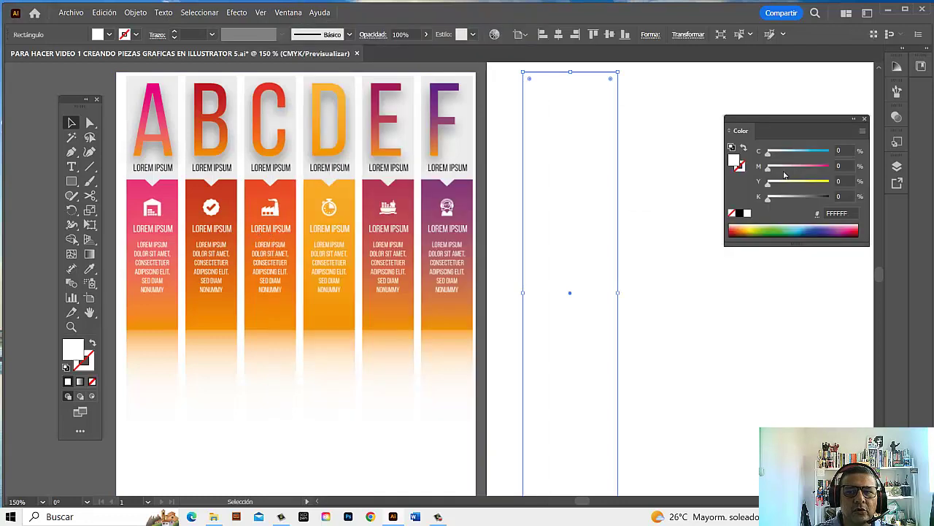
{"action": "left_click", "coordinate": [730, 231]}
{"action": "left_click_drag", "start_coordinate": [582, 292], "coordinate": [575, 292]}
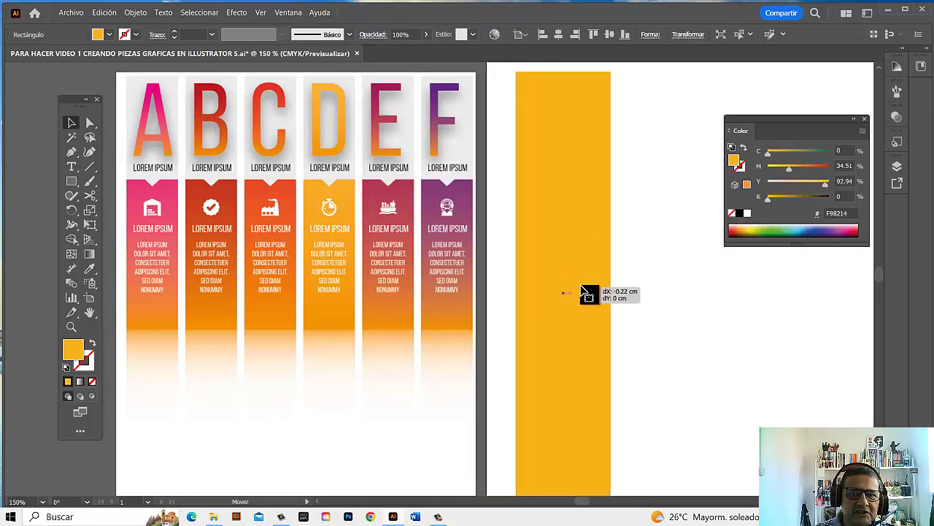
{"action": "key", "text": "Delete"}
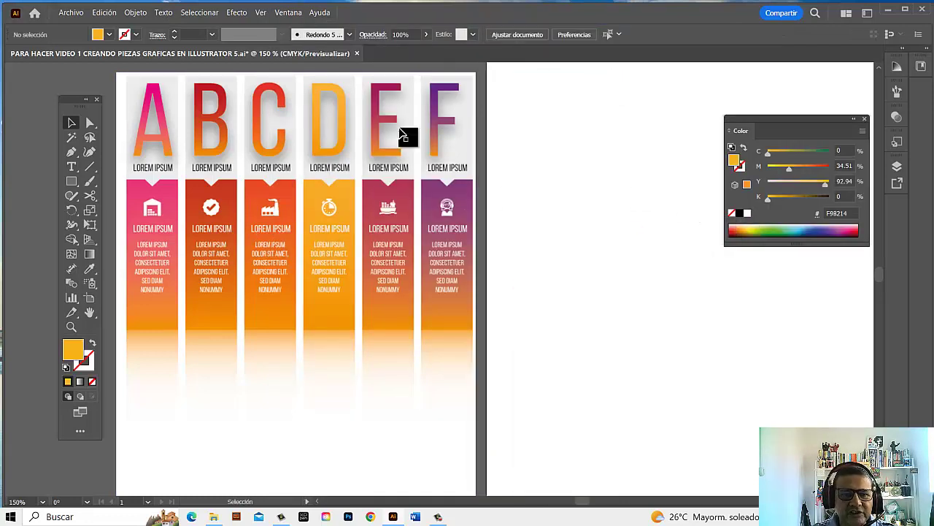
Step: Drag out a roughly 1.97 × 8 cm orange rectangle near the top of the right artboard
{"action": "left_click", "coordinate": [73, 182]}
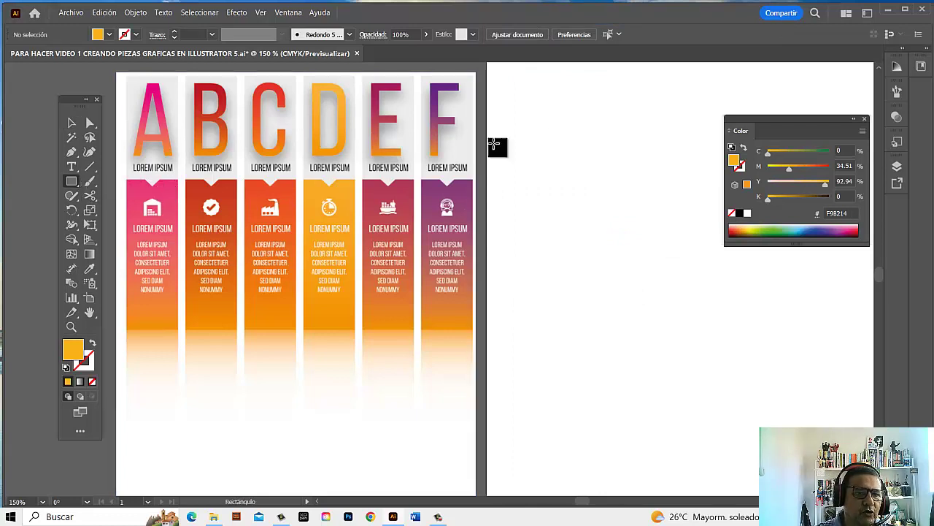
{"action": "mouse_move", "coordinate": [511, 82]}
{"action": "left_mouse_down"}
{"action": "mouse_move", "coordinate": [598, 414]}
{"action": "mouse_move", "coordinate": [574, 331]}
{"action": "left_mouse_up"}
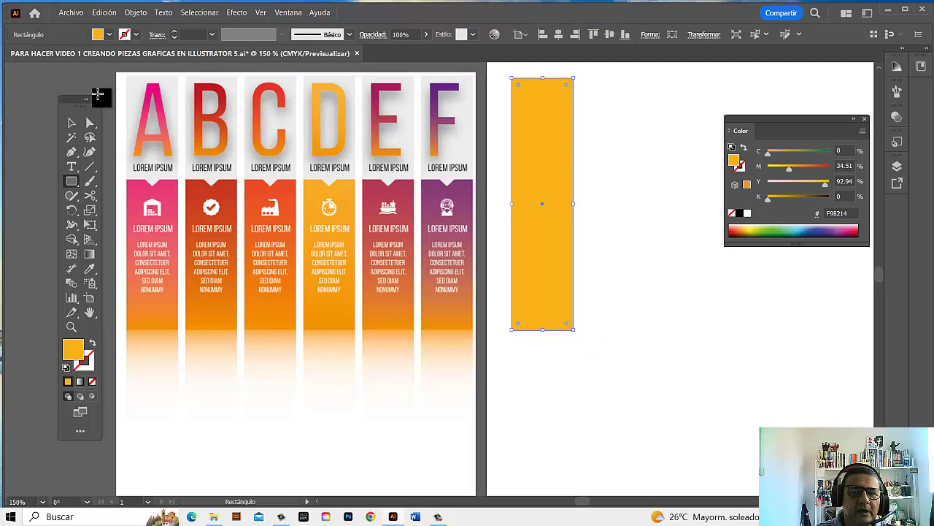
{"action": "left_click_drag", "start_coordinate": [791, 119], "coordinate": [758, 75]}
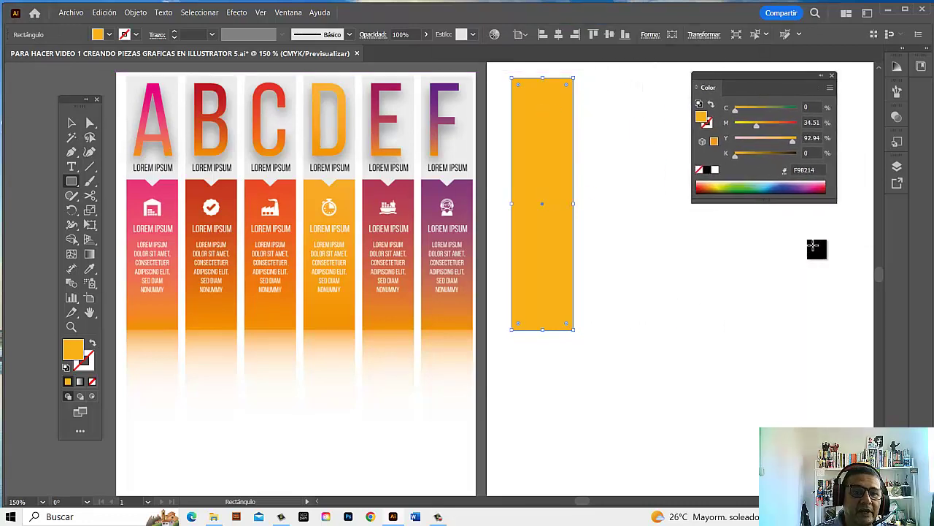
{"action": "left_click", "coordinate": [290, 13]}
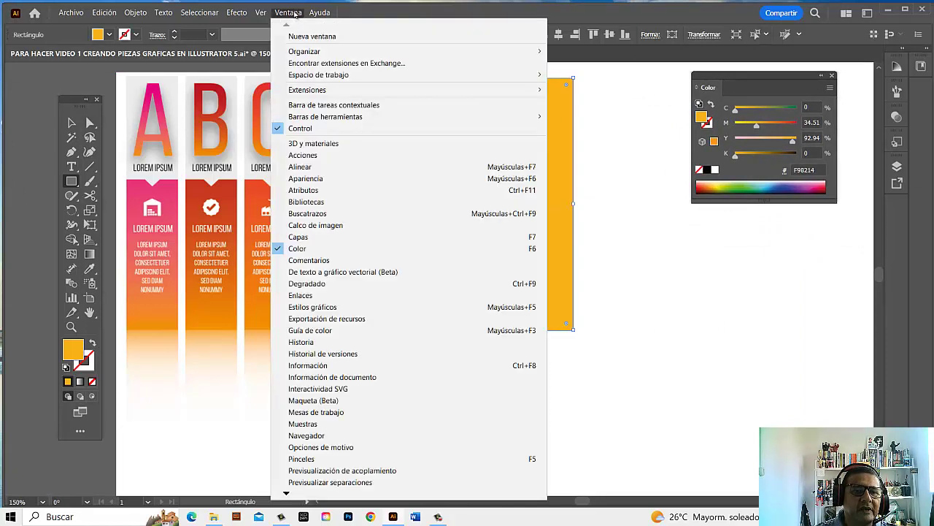
Step: Open the Muestras (Swatches) panel, cancel the stray Rectángulo dialog, and dock Swatches under Color
{"action": "left_click", "coordinate": [322, 425]}
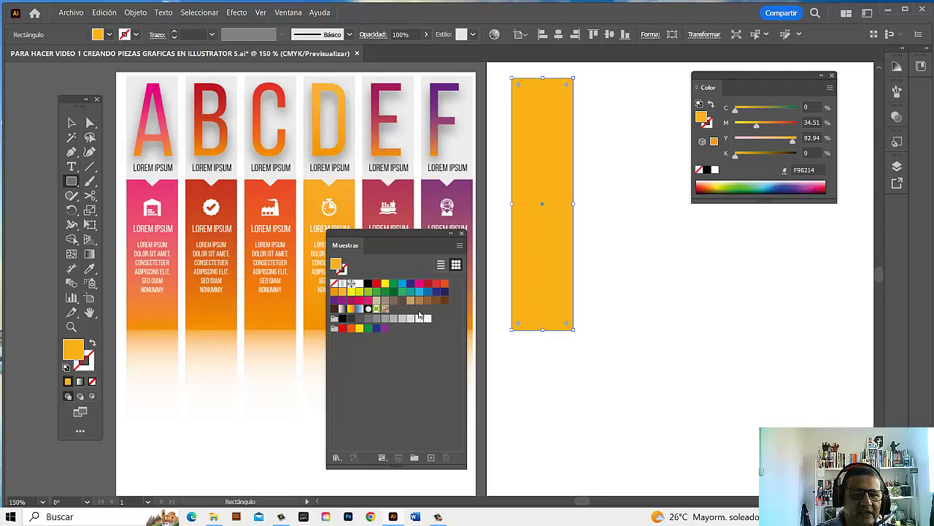
{"action": "left_click", "coordinate": [288, 13]}
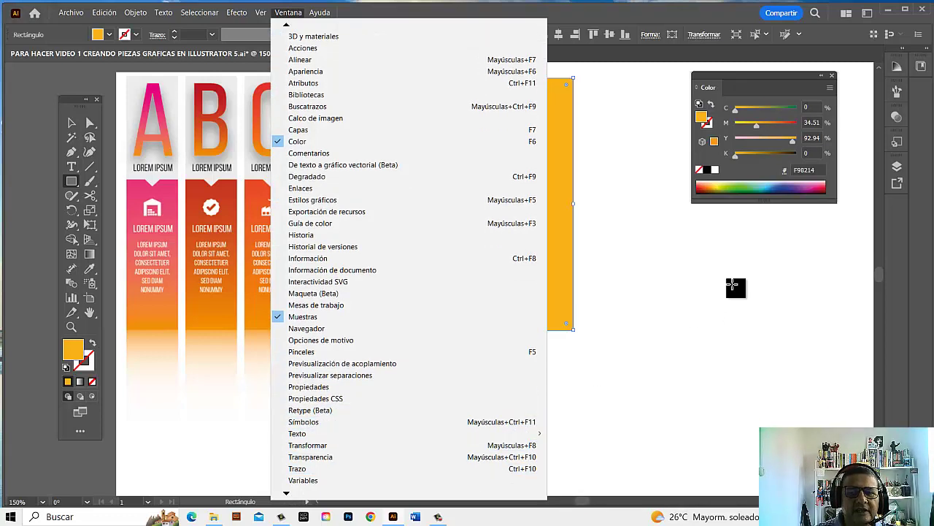
{"action": "left_click", "coordinate": [734, 292]}
{"action": "left_click", "coordinate": [524, 294]}
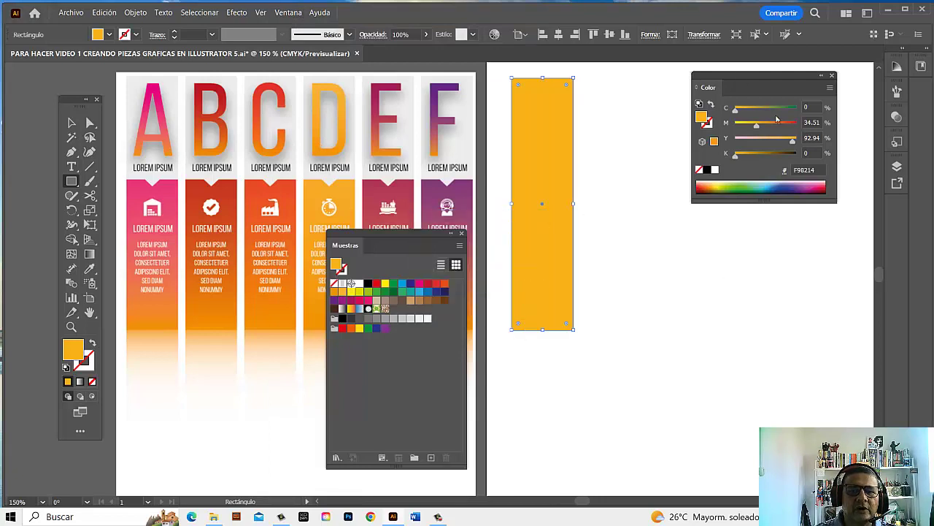
{"action": "left_click_drag", "start_coordinate": [737, 75], "coordinate": [750, 75]}
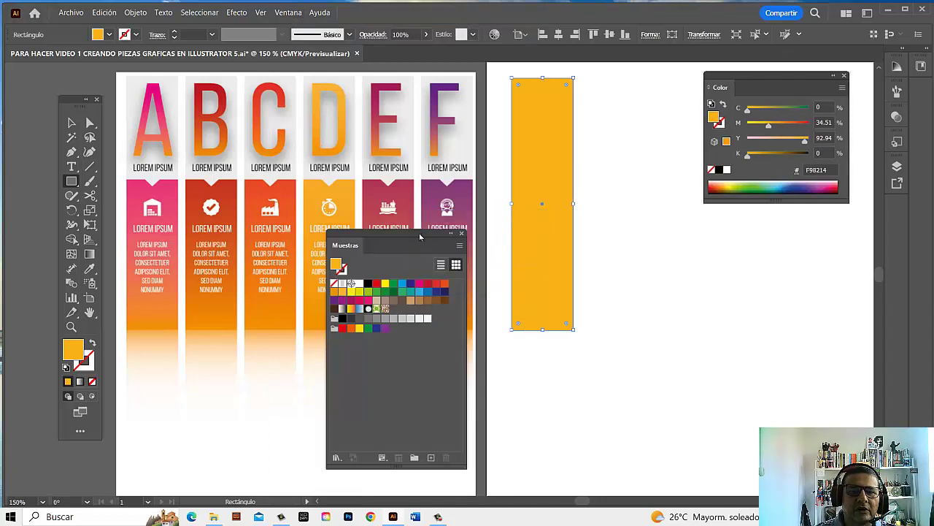
{"action": "left_click_drag", "start_coordinate": [419, 233], "coordinate": [796, 220]}
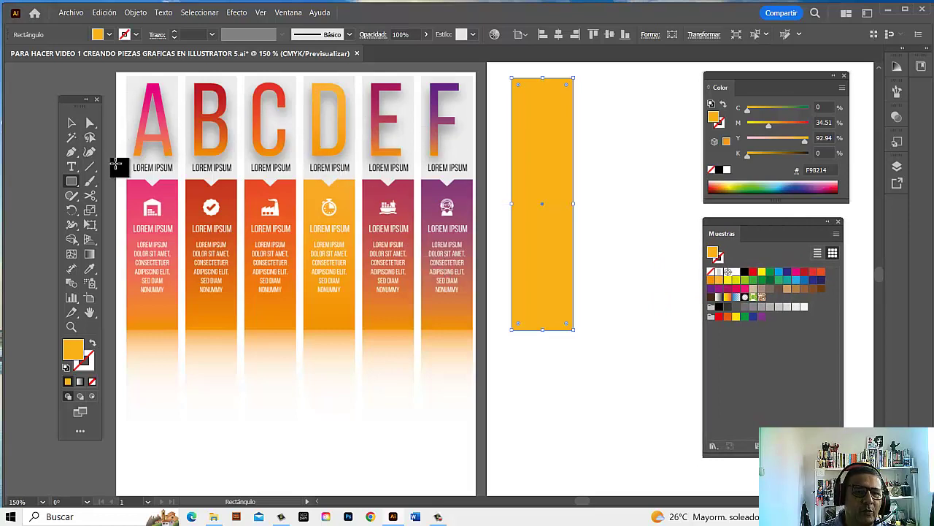
{"action": "left_click", "coordinate": [90, 269]}
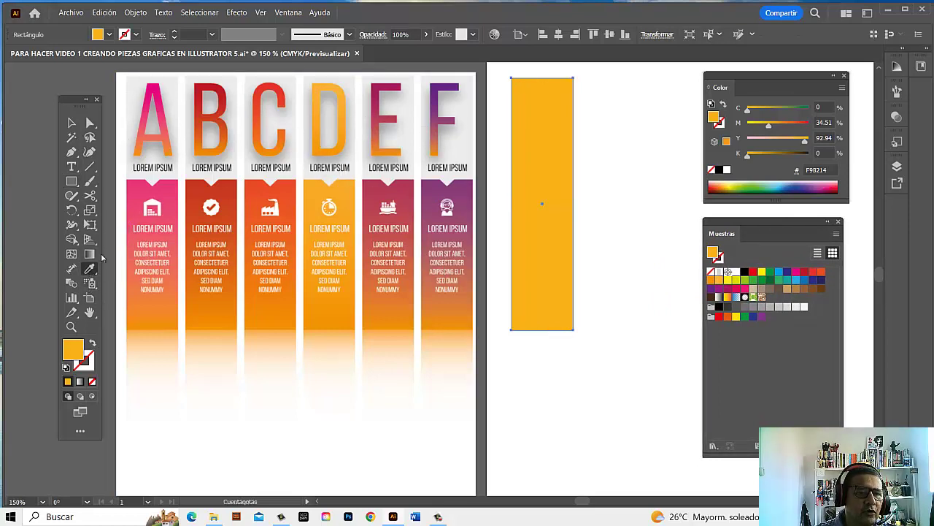
Step: Eyedropper the red, orange-red, orange, magenta and purple columns, saving each as a swatch
{"action": "left_click", "coordinate": [153, 187]}
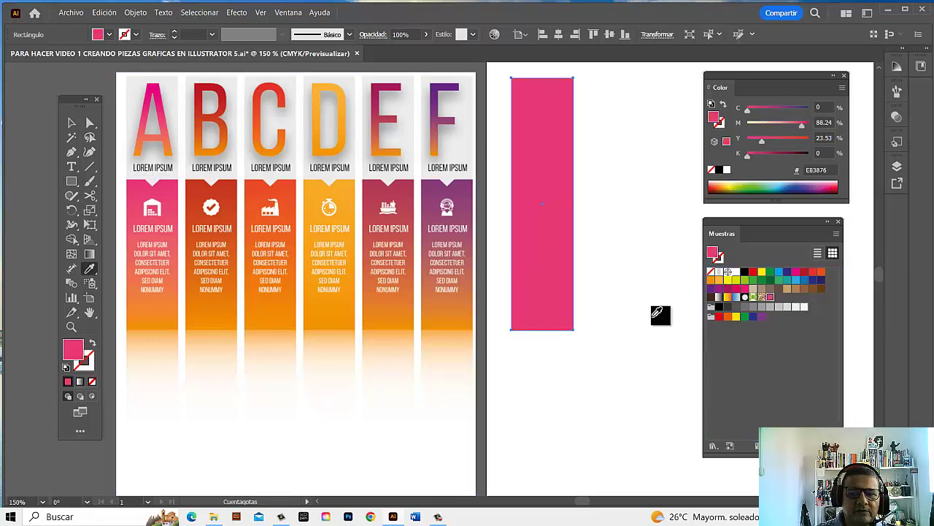
{"action": "left_click", "coordinate": [227, 203]}
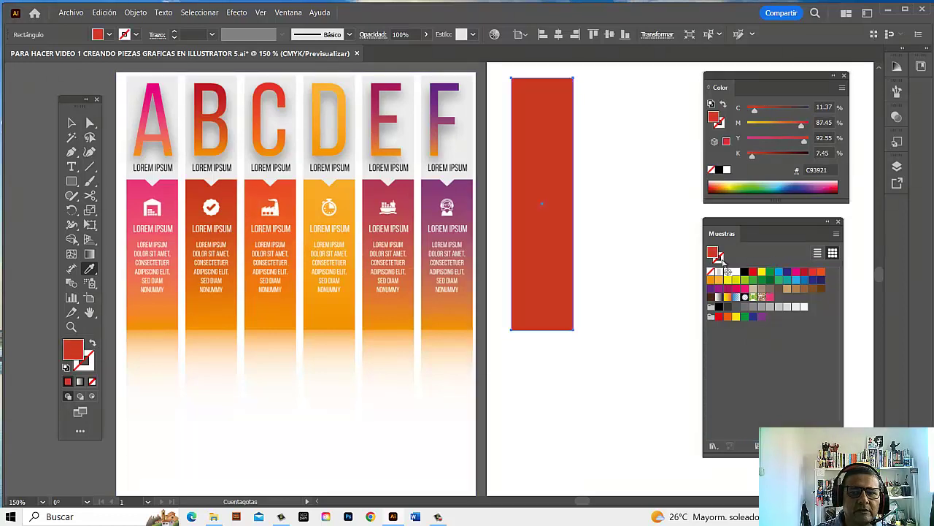
{"action": "left_click_drag", "start_coordinate": [725, 287], "coordinate": [745, 346]}
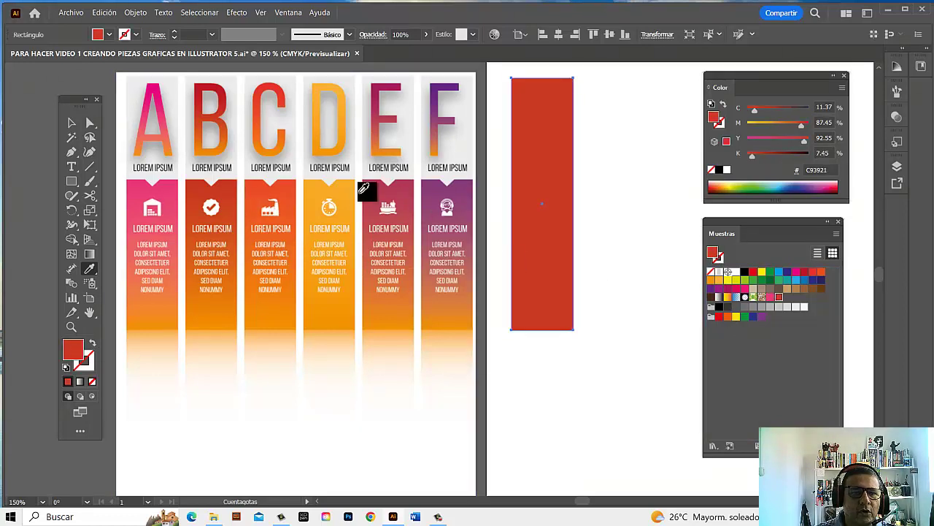
{"action": "left_click", "coordinate": [290, 193]}
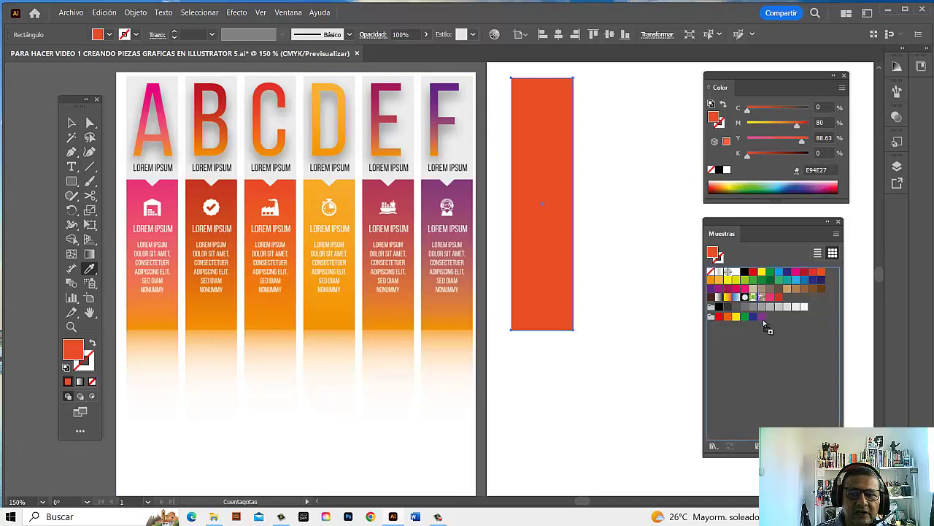
{"action": "left_click_drag", "start_coordinate": [775, 345], "coordinate": [768, 330]}
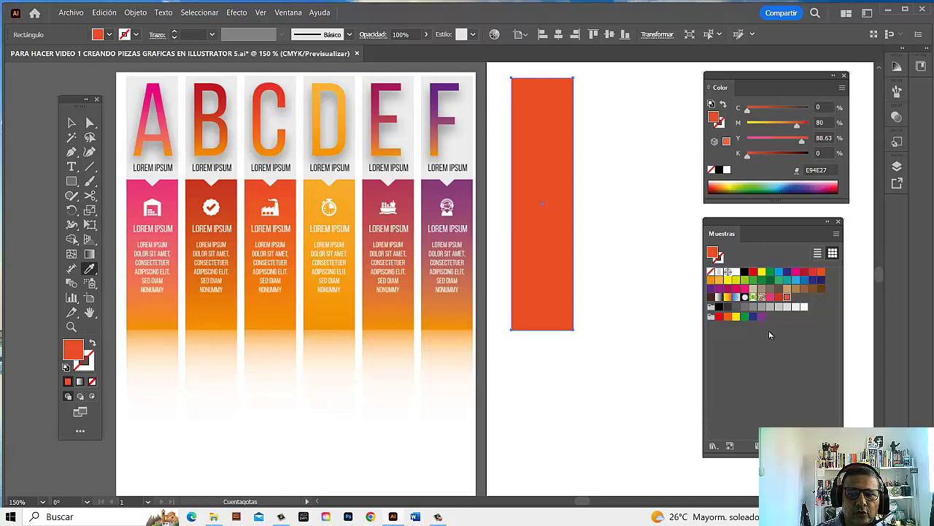
{"action": "left_click", "coordinate": [348, 190]}
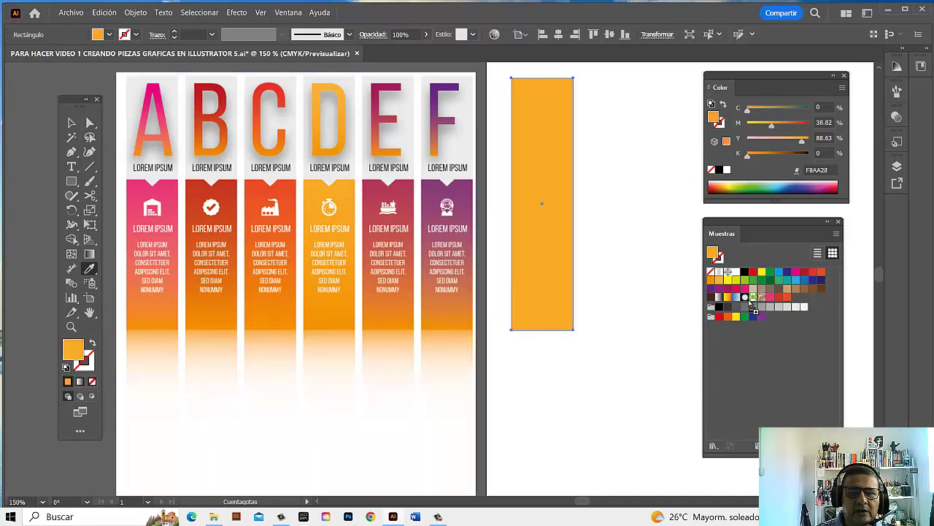
{"action": "left_click_drag", "start_coordinate": [750, 302], "coordinate": [787, 344]}
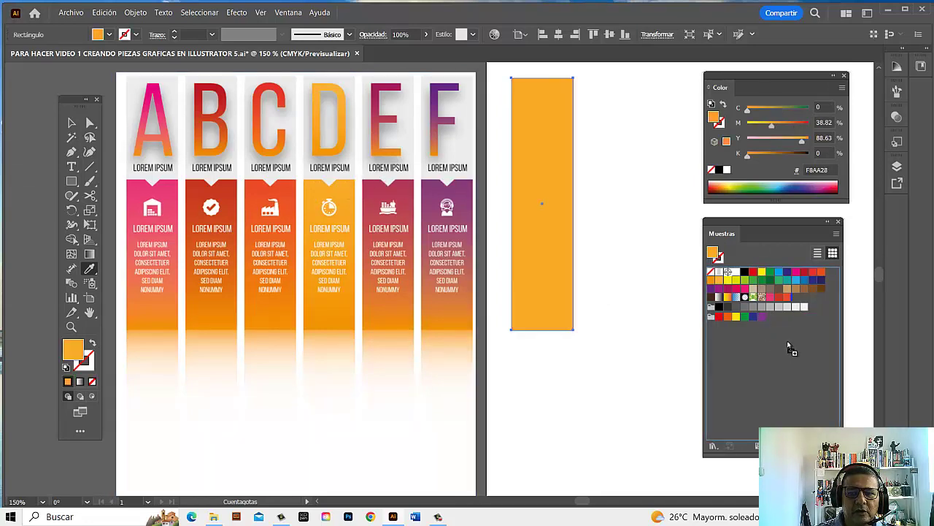
{"action": "left_click", "coordinate": [410, 191]}
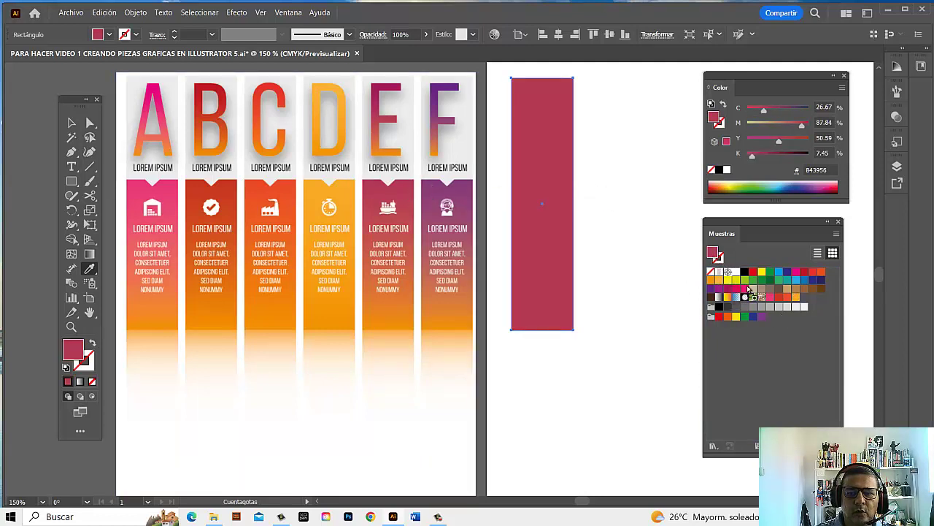
{"action": "left_click_drag", "start_coordinate": [750, 290], "coordinate": [787, 343]}
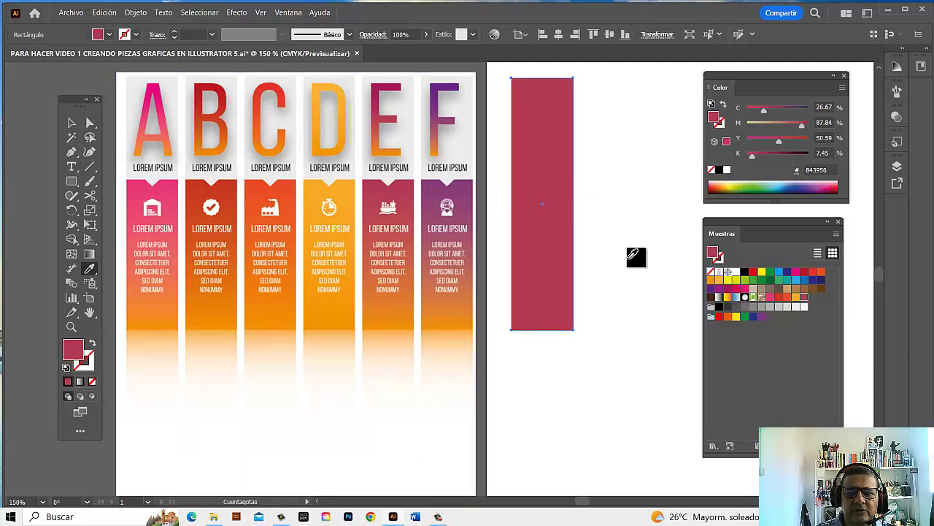
{"action": "left_click", "coordinate": [470, 192]}
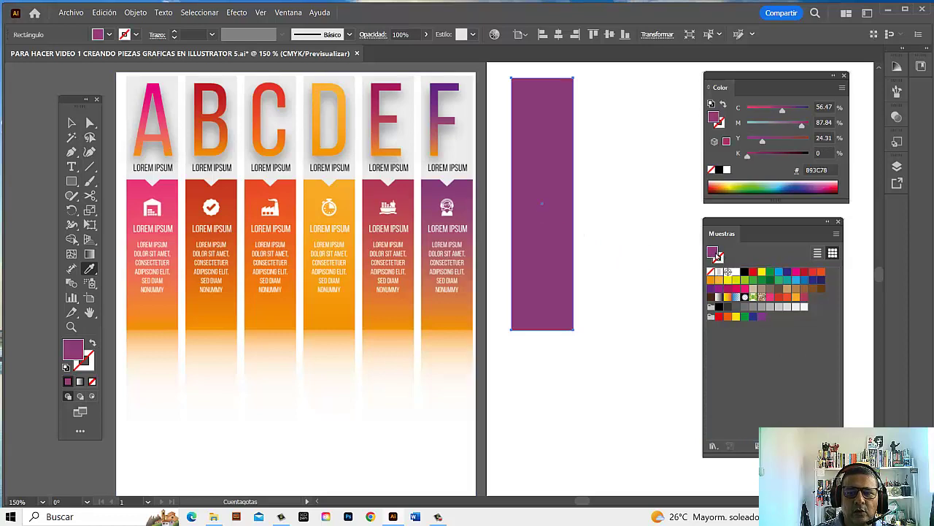
{"action": "mouse_move", "coordinate": [714, 254]}
{"action": "left_mouse_down"}
{"action": "mouse_move", "coordinate": [788, 334]}
{"action": "mouse_move", "coordinate": [834, 316]}
{"action": "left_mouse_up"}
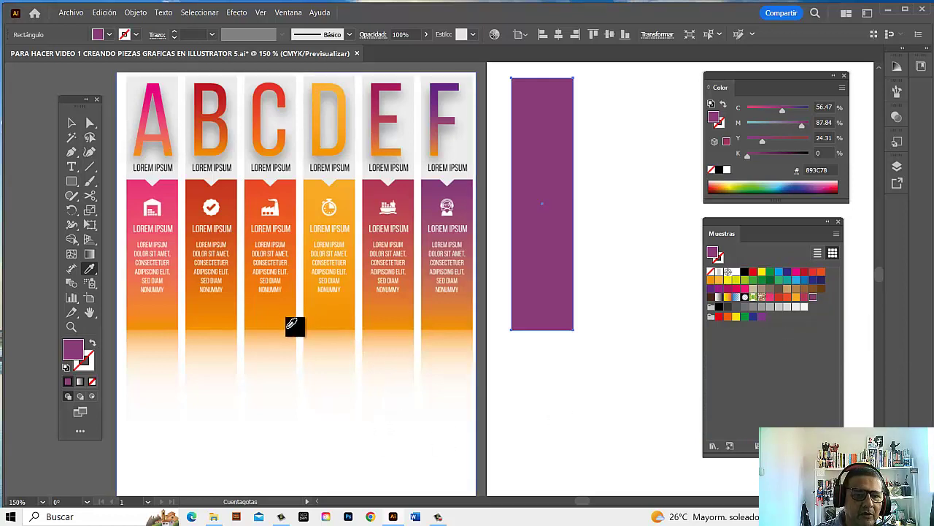
Step: Add the sampled orange as a swatch and refill the rectangle pink E83876
{"action": "left_click", "coordinate": [292, 321]}
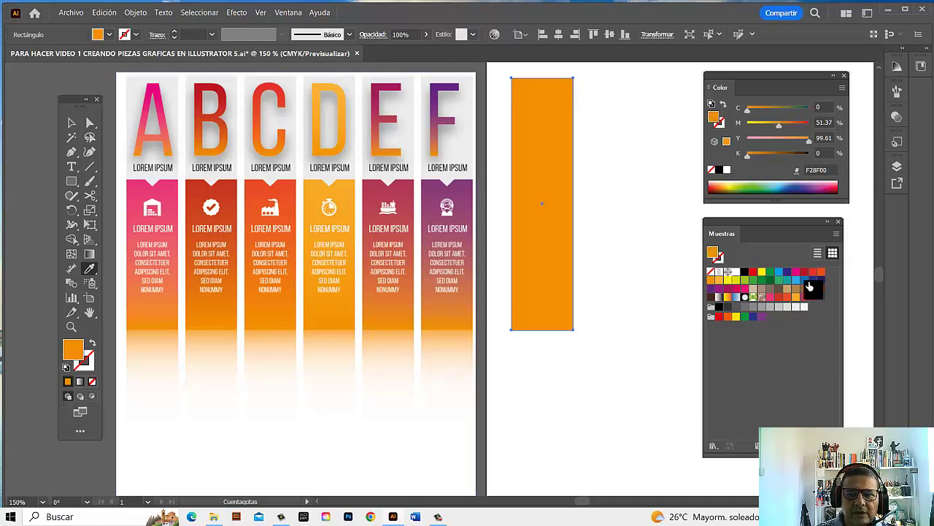
{"action": "left_click", "coordinate": [818, 336]}
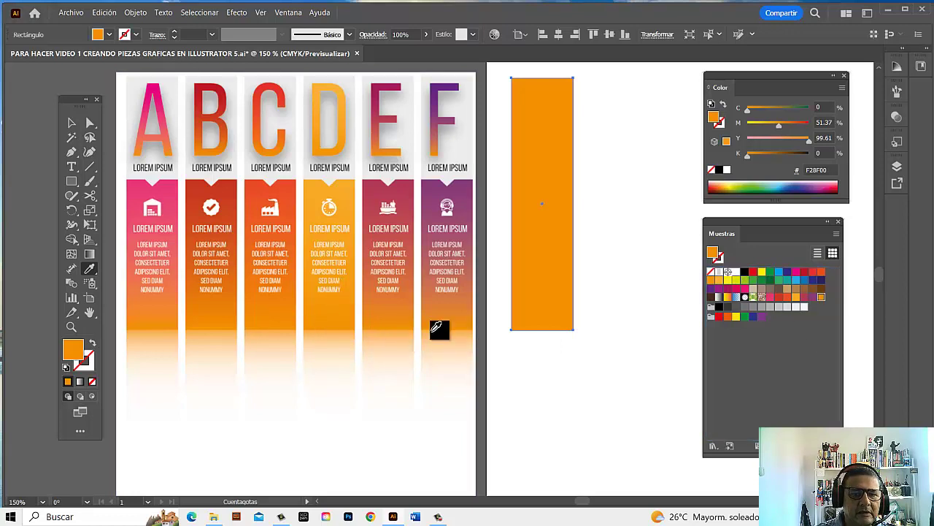
{"action": "left_click", "coordinate": [804, 359]}
{"action": "left_click", "coordinate": [770, 297]}
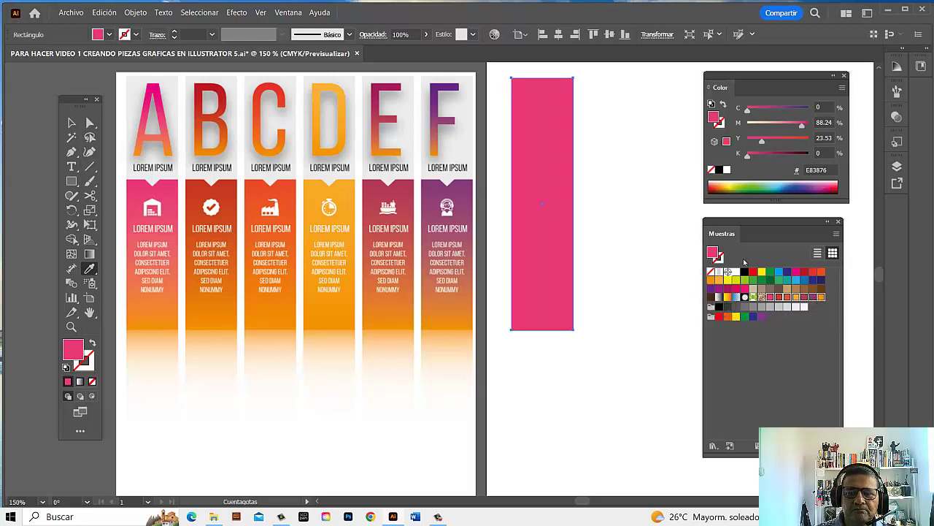
{"action": "left_click_drag", "start_coordinate": [777, 227], "coordinate": [636, 83]}
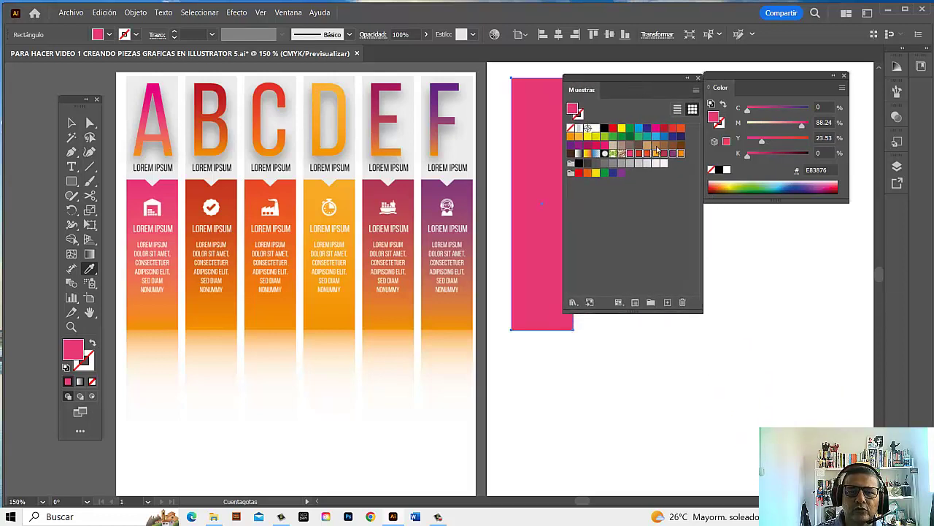
Step: Group the selected swatches into a colour group named 'muestras marketing'
{"action": "left_click", "coordinate": [651, 303]}
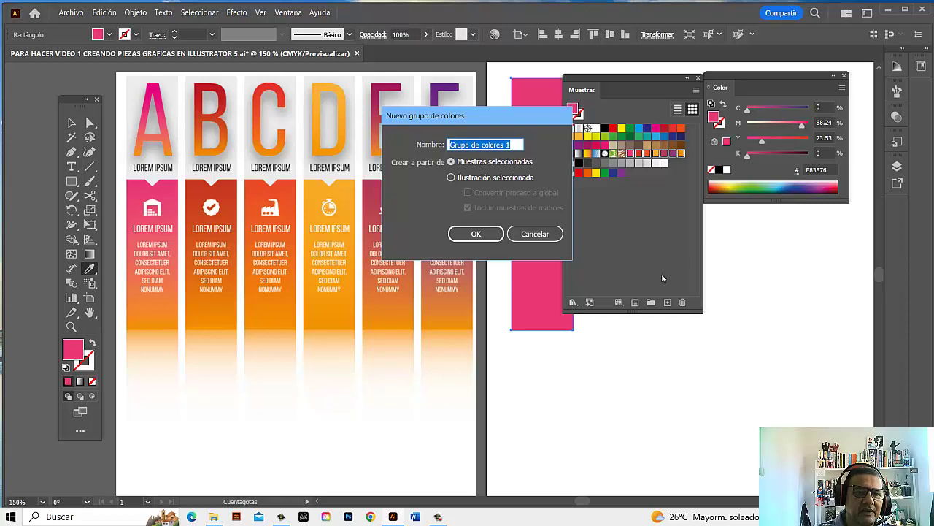
{"action": "type", "text": "muestras mar"}
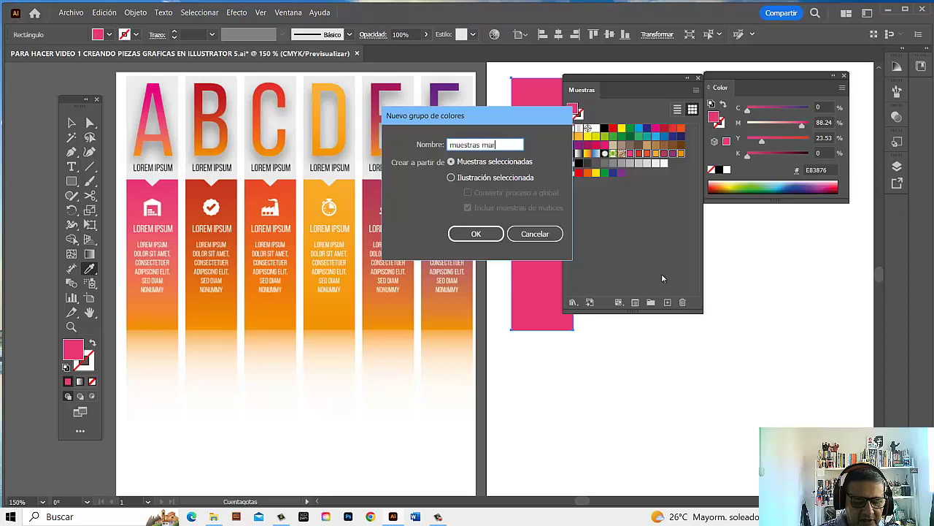
{"action": "type", "text": "keti"}
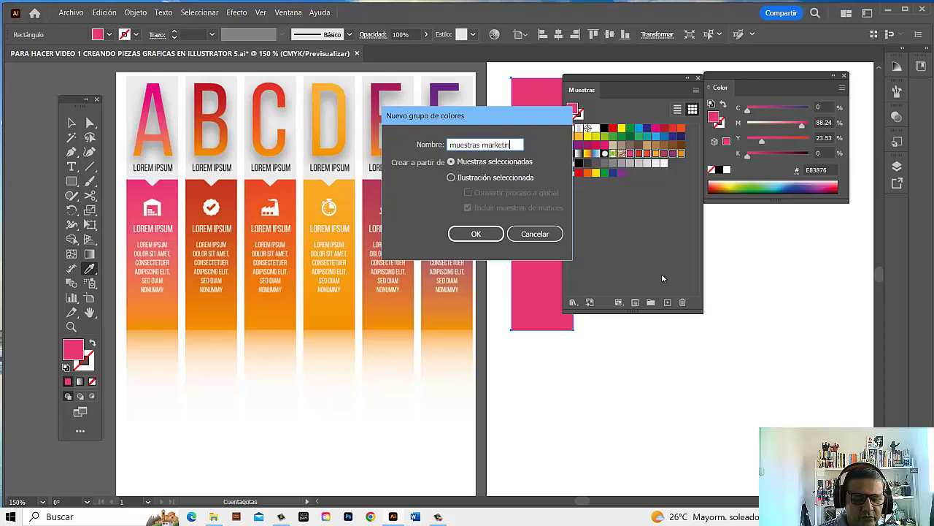
{"action": "type", "text": "ng"}
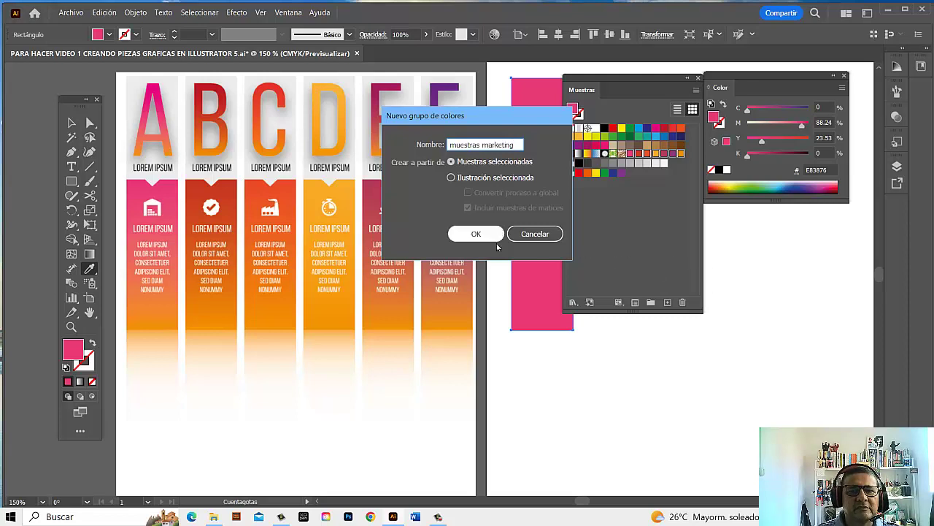
{"action": "left_click", "coordinate": [478, 235]}
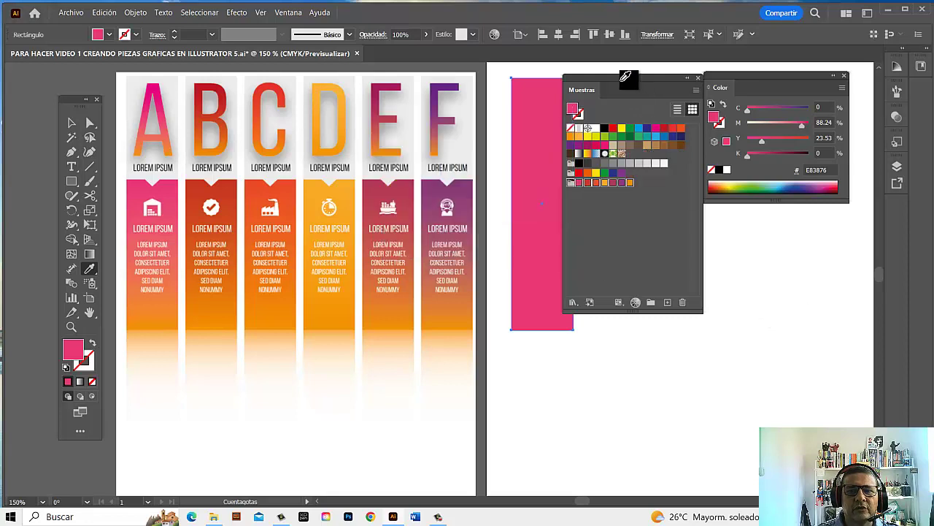
{"action": "mouse_move", "coordinate": [620, 80]}
{"action": "left_mouse_down"}
{"action": "mouse_move", "coordinate": [763, 227]}
{"action": "mouse_move", "coordinate": [773, 222]}
{"action": "left_mouse_up"}
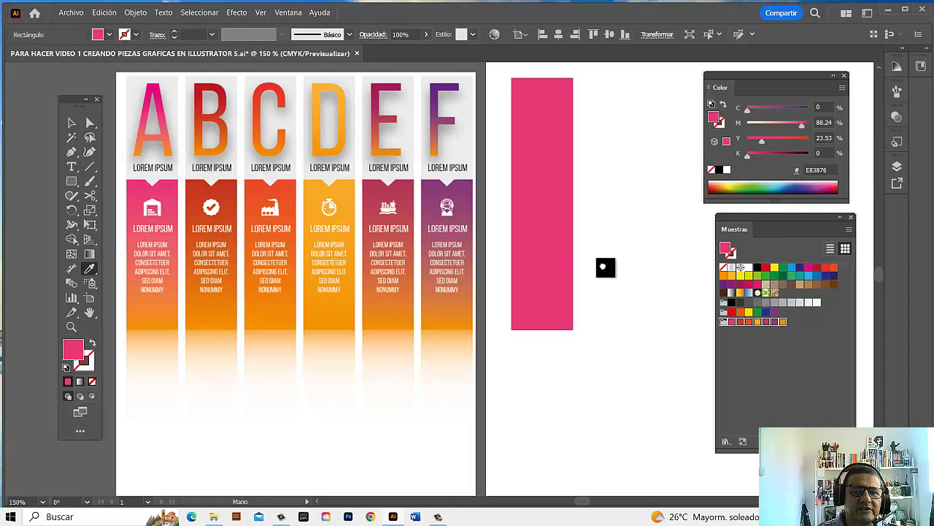
{"action": "mouse_move", "coordinate": [605, 267]}
{"action": "left_mouse_down"}
{"action": "mouse_move", "coordinate": [522, 269]}
{"action": "mouse_move", "coordinate": [633, 285]}
{"action": "mouse_move", "coordinate": [591, 274]}
{"action": "left_mouse_up"}
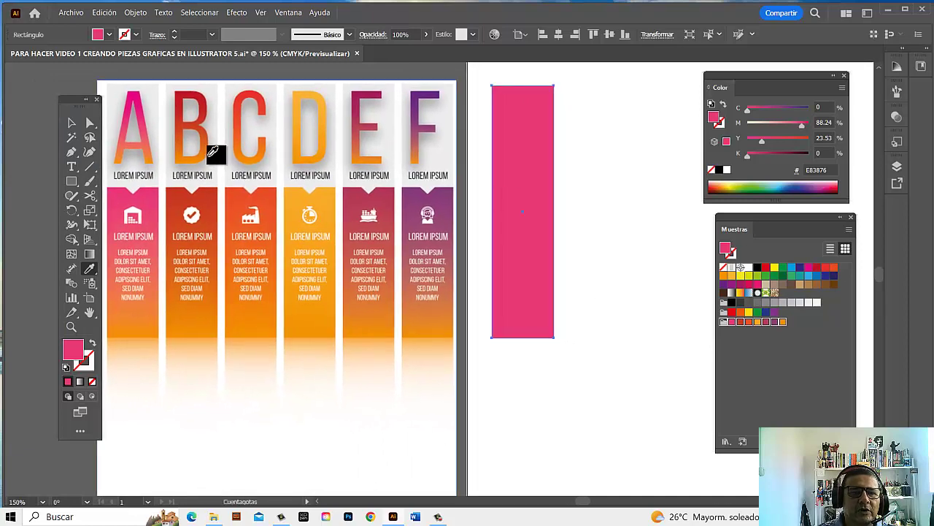
{"action": "left_click_drag", "start_coordinate": [73, 99], "coordinate": [37, 85]}
{"action": "left_click", "coordinate": [36, 107]}
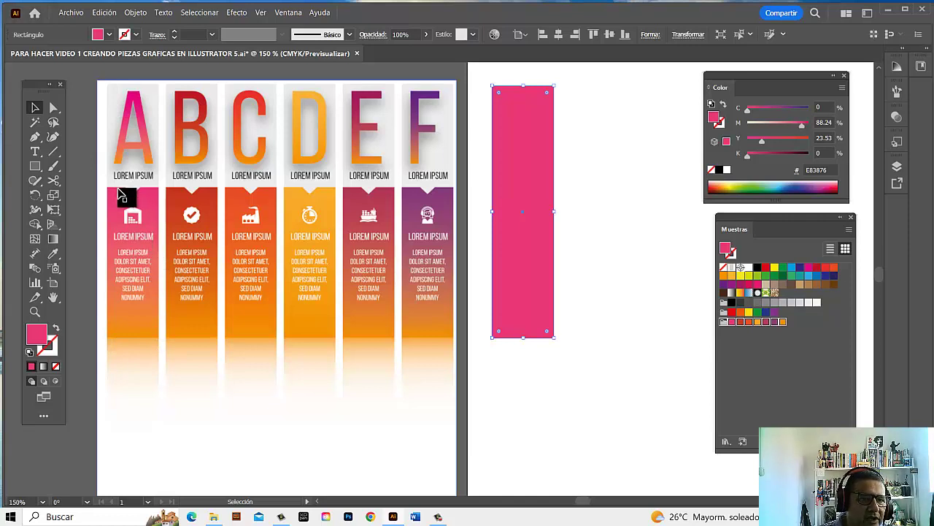
Step: Copy the pink rectangle, paste it in front, and shorten the copy to a 2.83 cm top block
{"action": "left_click", "coordinate": [620, 202]}
{"action": "left_click", "coordinate": [546, 146]}
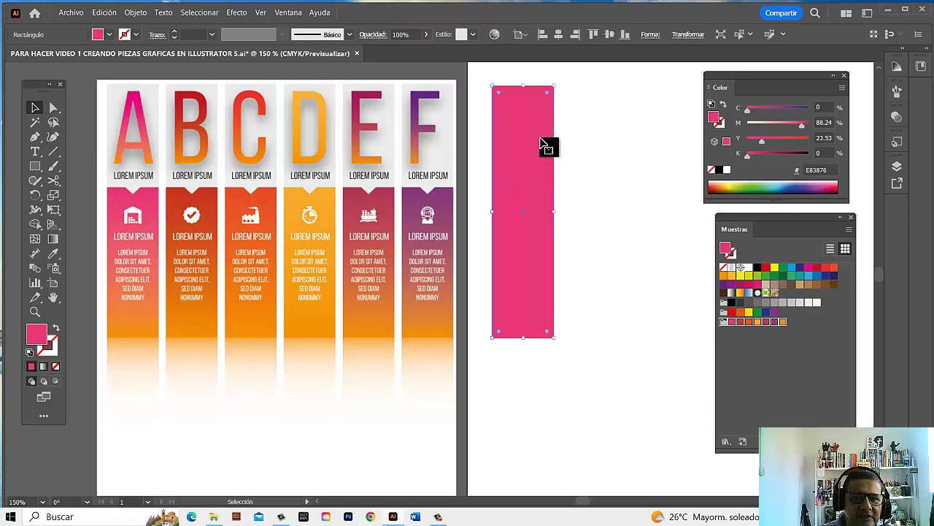
{"action": "left_click", "coordinate": [103, 11]}
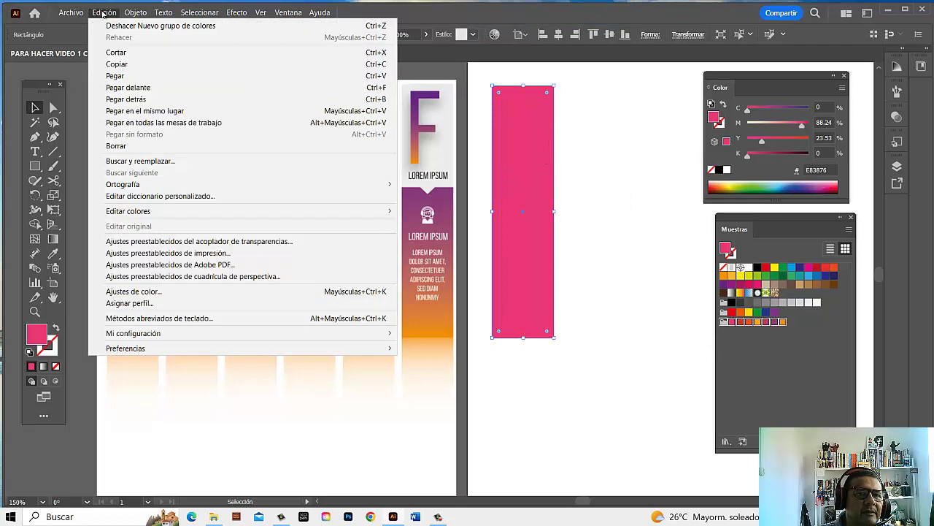
{"action": "left_click", "coordinate": [126, 65]}
{"action": "left_click", "coordinate": [105, 13]}
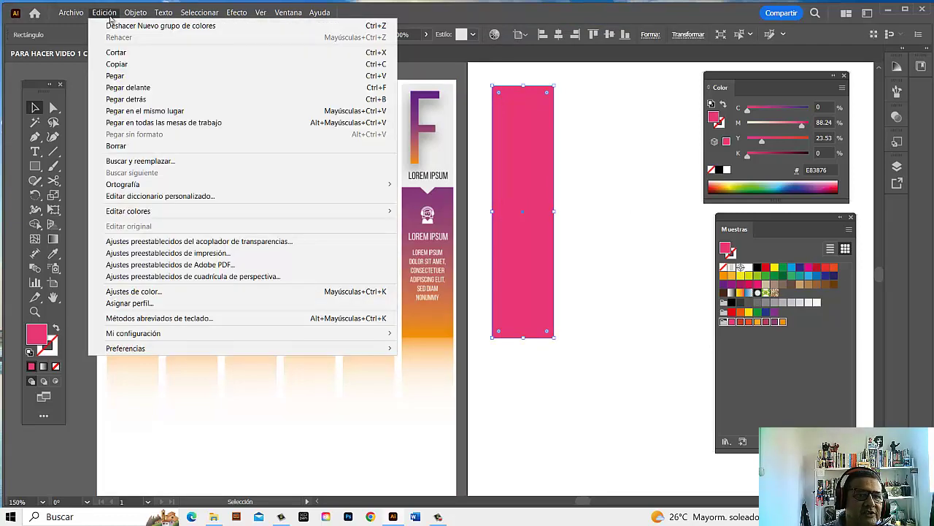
{"action": "left_click", "coordinate": [159, 95]}
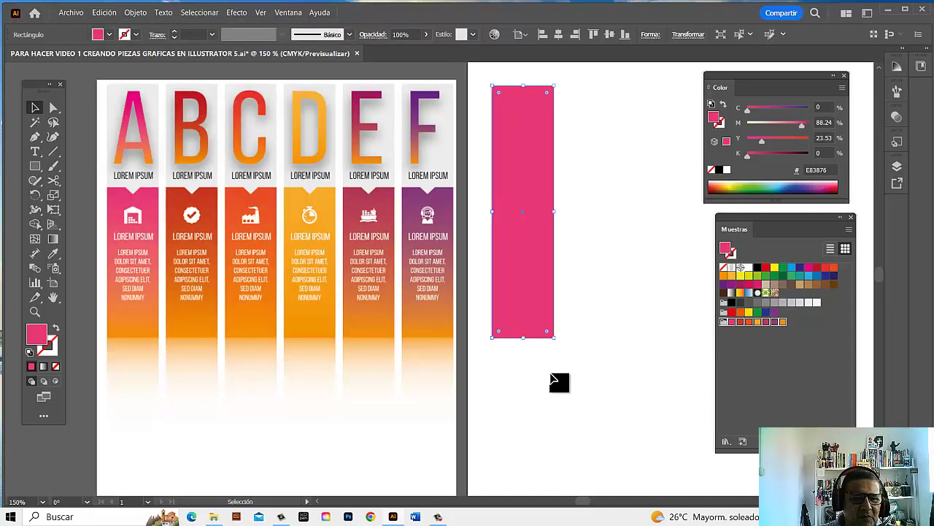
{"action": "left_click_drag", "start_coordinate": [524, 341], "coordinate": [530, 174]}
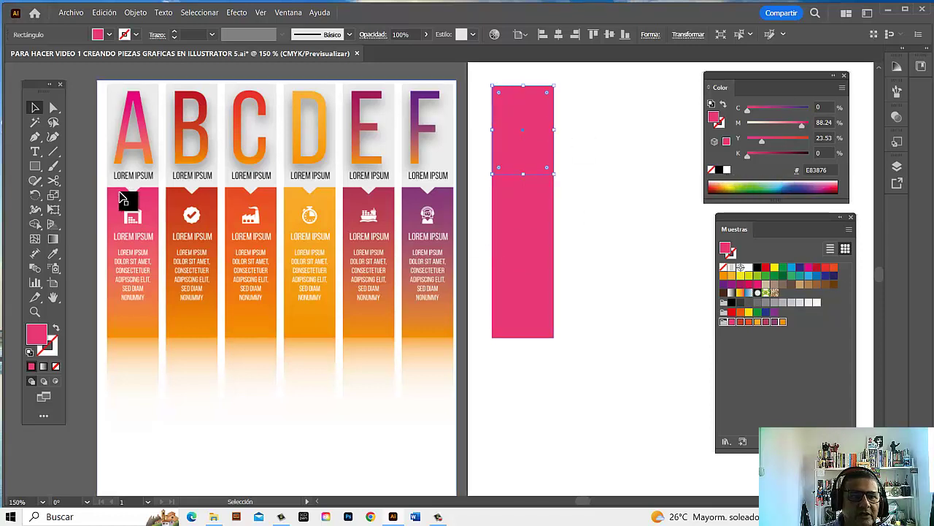
Step: Fill the top block light grey ECECEC and save that grey as a new swatch
{"action": "left_click", "coordinate": [52, 254]}
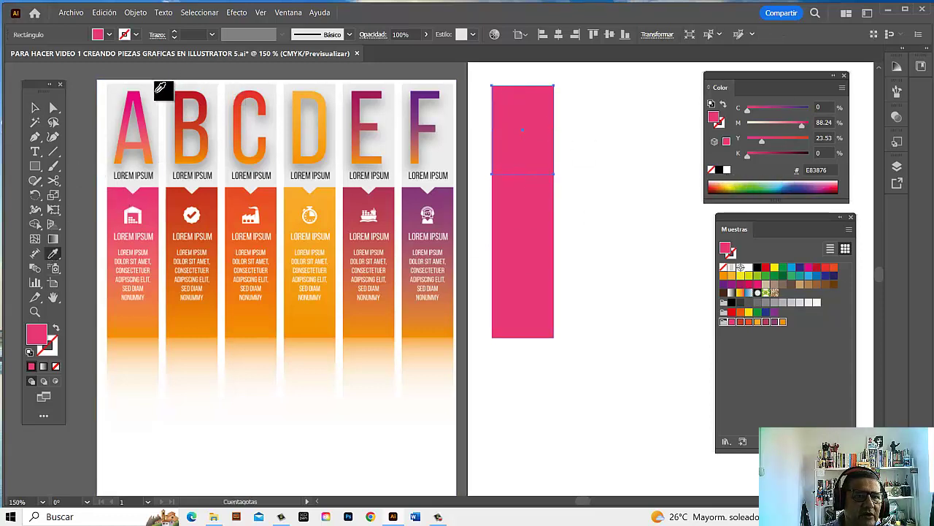
{"action": "left_click", "coordinate": [130, 93]}
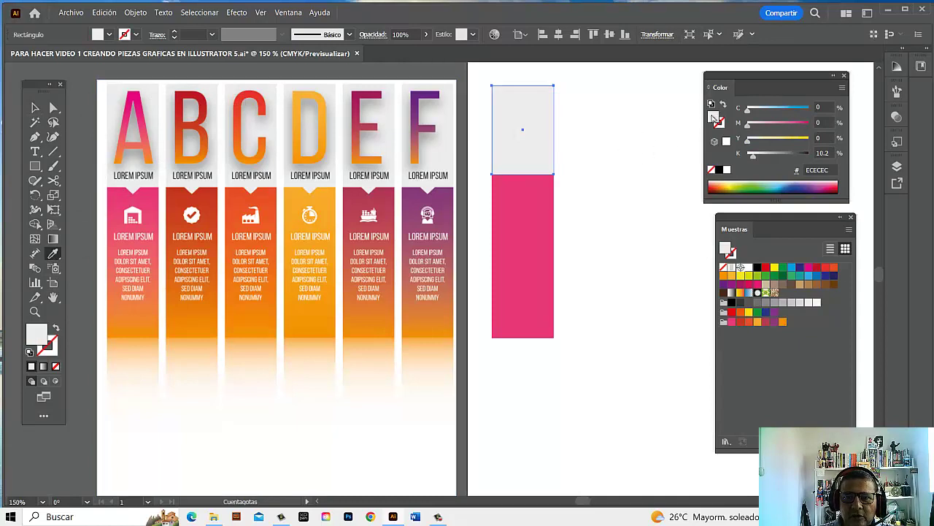
{"action": "left_click_drag", "start_coordinate": [718, 120], "coordinate": [818, 303]}
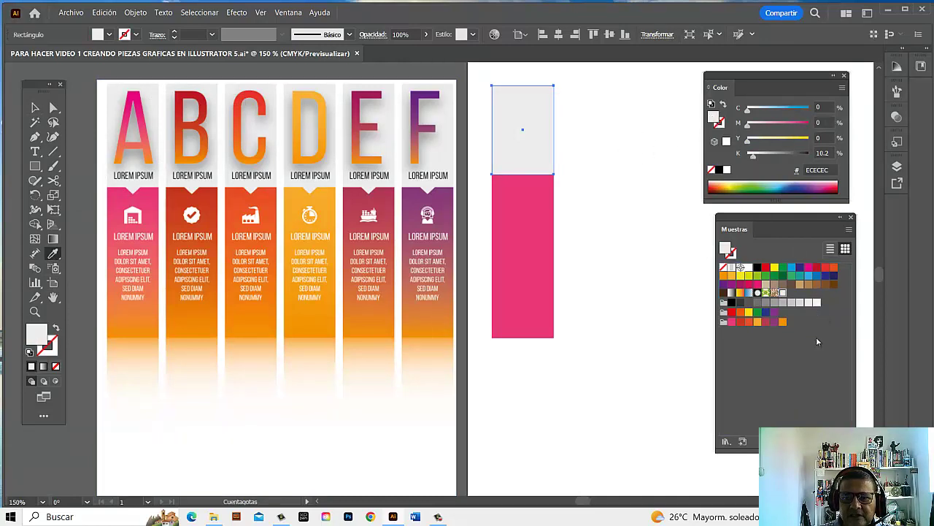
{"action": "mouse_move", "coordinate": [817, 343]}
{"action": "left_mouse_down"}
{"action": "mouse_move", "coordinate": [774, 321]}
{"action": "mouse_move", "coordinate": [735, 327]}
{"action": "mouse_move", "coordinate": [794, 333]}
{"action": "left_mouse_up"}
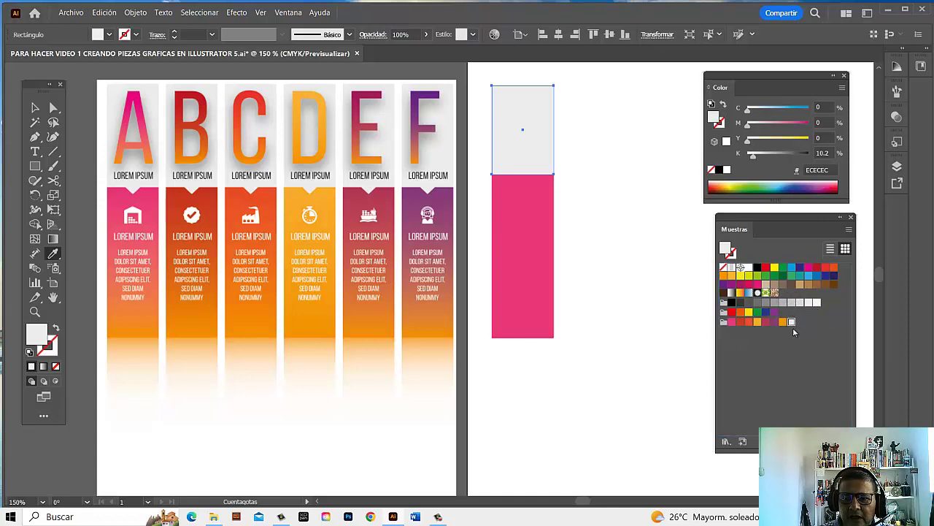
{"action": "left_click", "coordinate": [801, 371]}
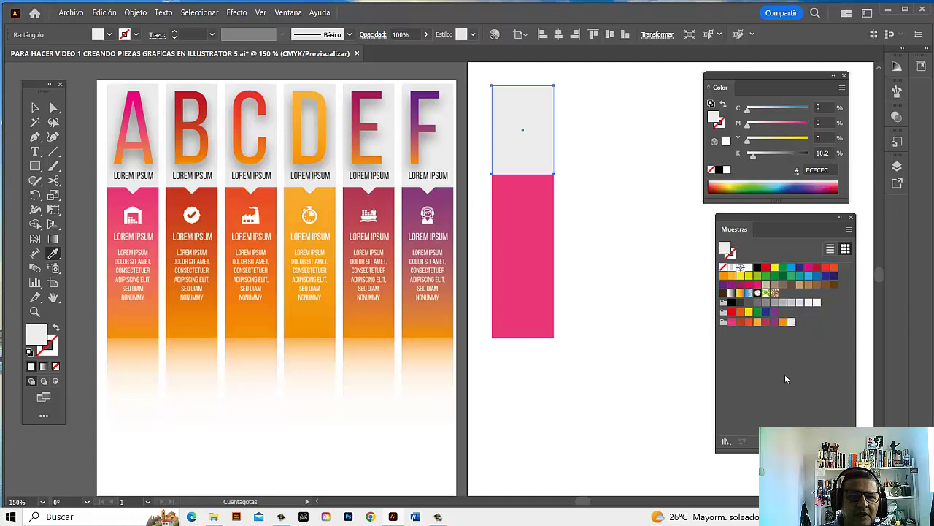
{"action": "left_click", "coordinate": [34, 108]}
{"action": "left_click", "coordinate": [576, 145]}
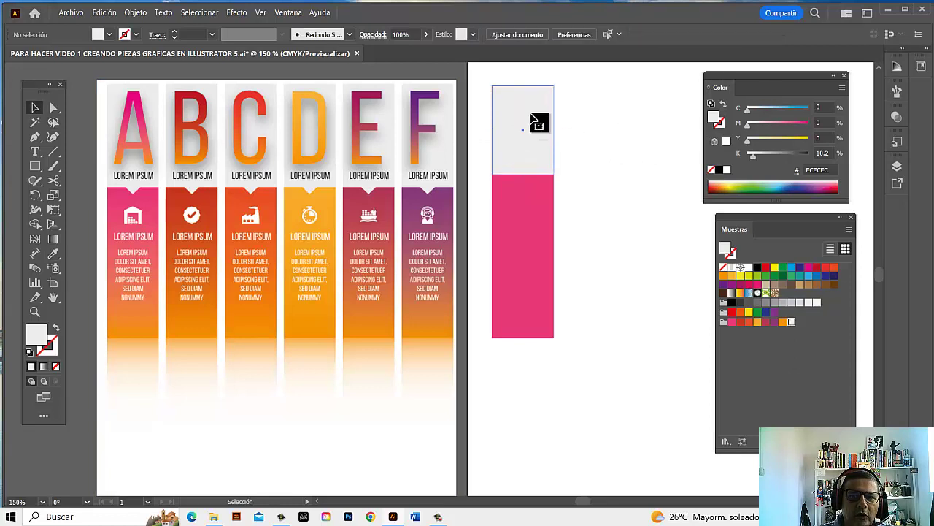
{"action": "left_click", "coordinate": [539, 122]}
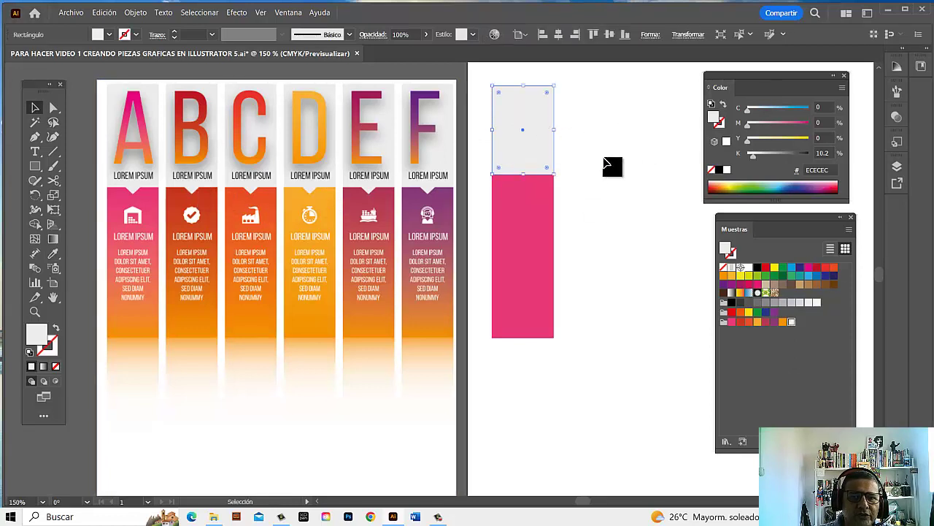
Step: Draw a small grey hexagon right of the bar and scale it up
{"action": "left_click", "coordinate": [573, 157]}
{"action": "left_click", "coordinate": [36, 168]}
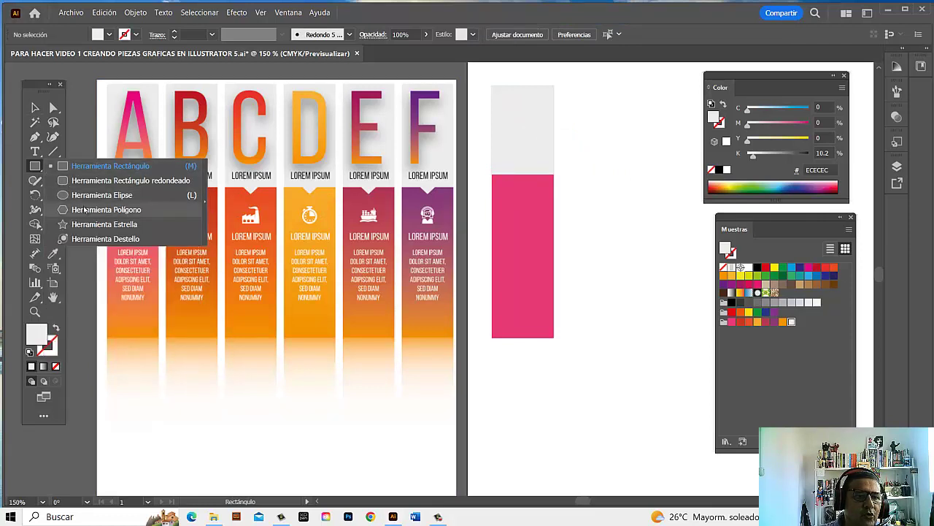
{"action": "left_click", "coordinate": [82, 209]}
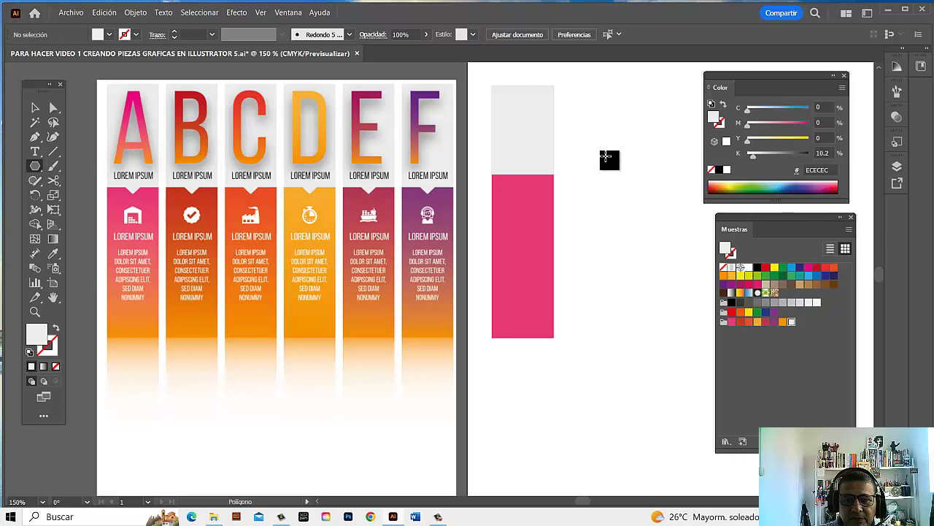
{"action": "left_click_drag", "start_coordinate": [606, 157], "coordinate": [620, 167]}
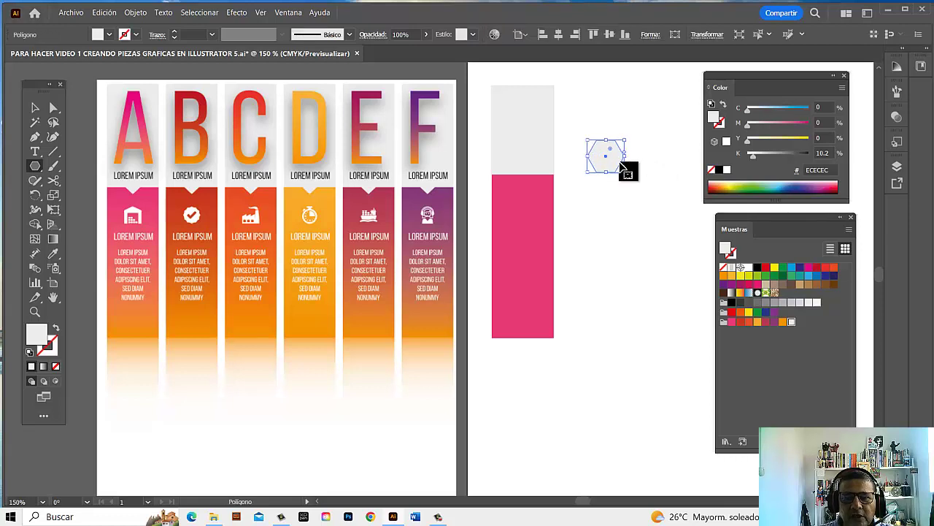
{"action": "key", "text": "ctrl+plus"}
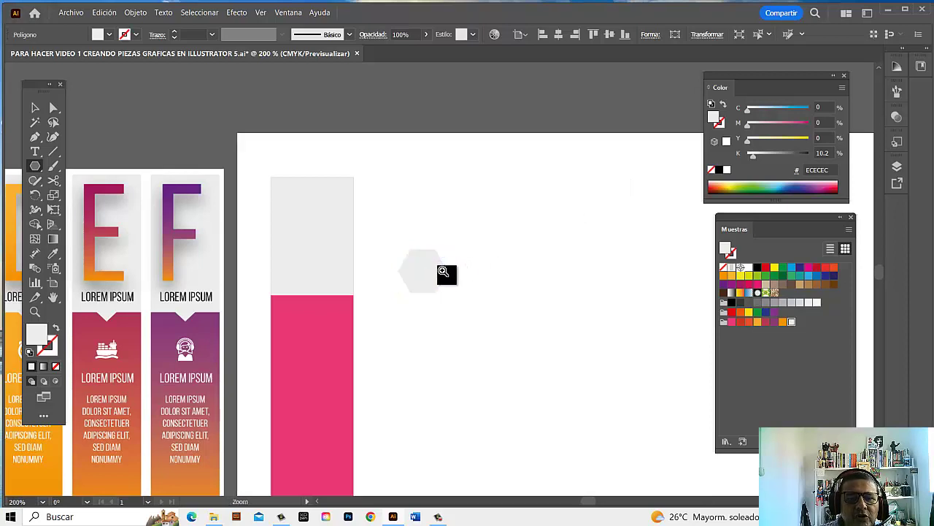
{"action": "scroll", "coordinate": [455, 276], "scroll_direction": "up", "scroll_amount": 2}
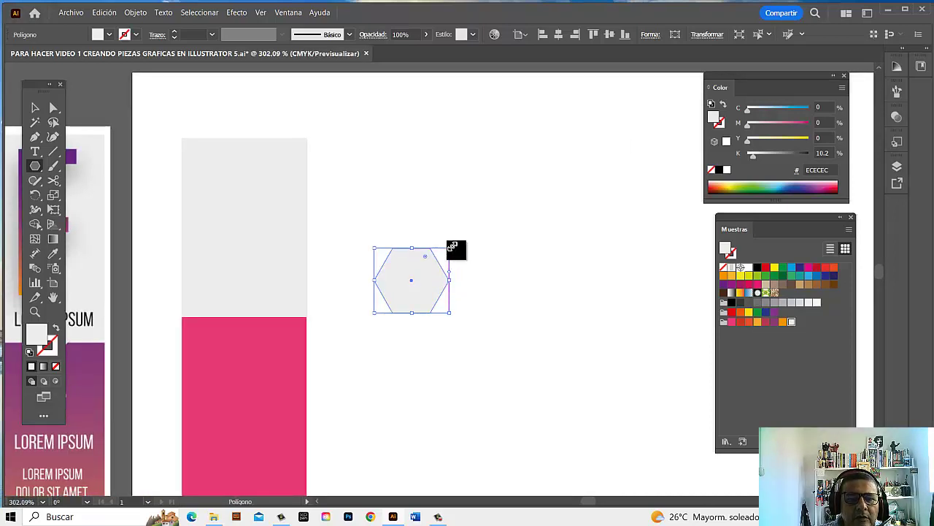
{"action": "left_click_drag", "start_coordinate": [450, 249], "coordinate": [617, 106]}
Step: Reduce the hexagon's side count to 3, making it a triangle
{"action": "key", "text": "ctrl+minus"}
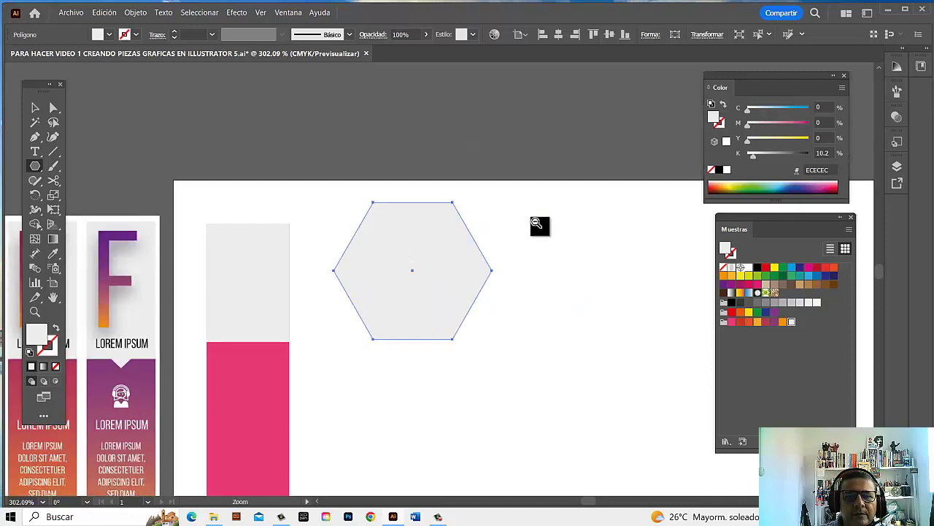
{"action": "key", "text": "ctrl+minus"}
{"action": "mouse_move", "coordinate": [407, 351]}
{"action": "left_mouse_down"}
{"action": "mouse_move", "coordinate": [632, 164]}
{"action": "mouse_move", "coordinate": [581, 252]}
{"action": "left_mouse_up"}
{"action": "left_click", "coordinate": [40, 109]}
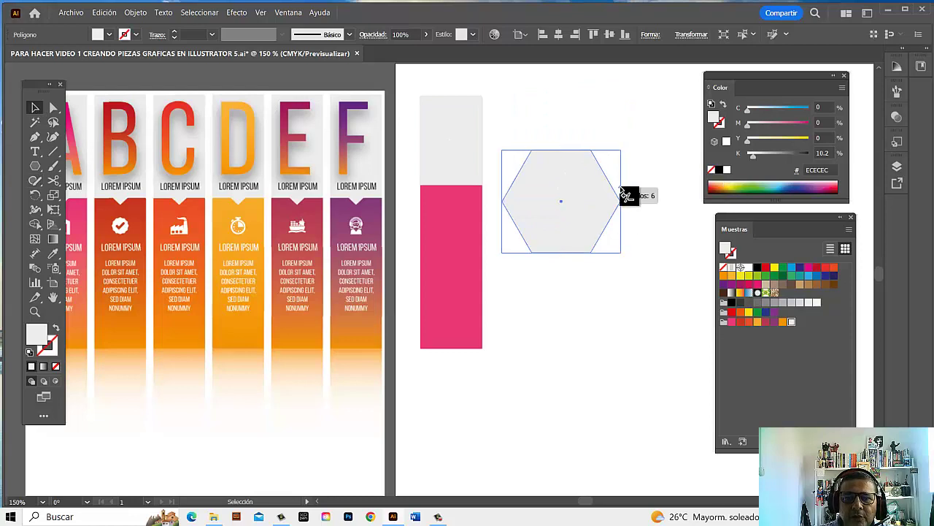
{"action": "left_click_drag", "start_coordinate": [622, 187], "coordinate": [626, 154]}
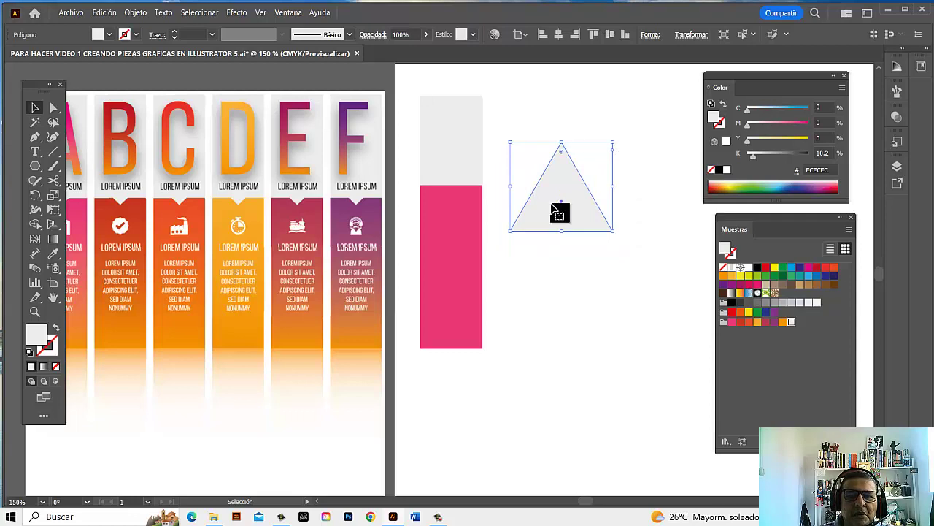
Step: Create a small 3-sided polygon from the Polygon dialog and delete the large triangle
{"action": "left_click", "coordinate": [36, 166]}
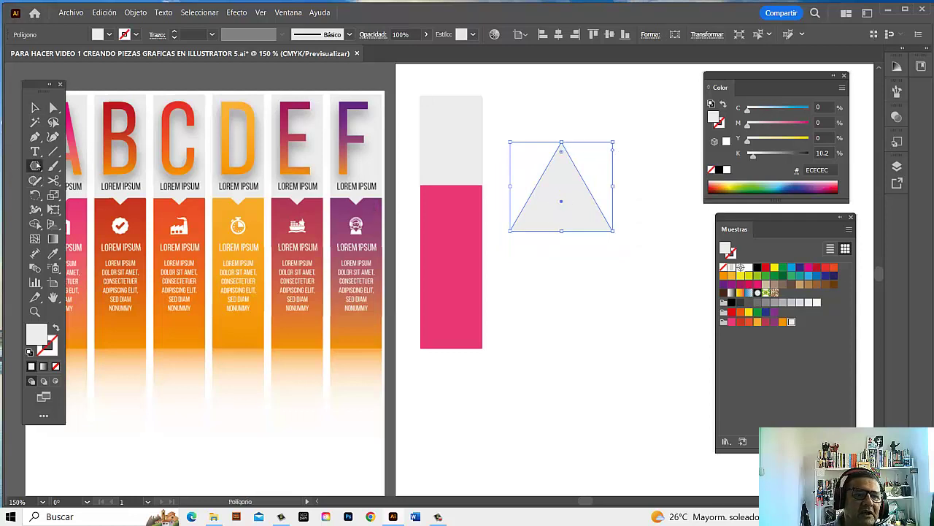
{"action": "left_click", "coordinate": [536, 299]}
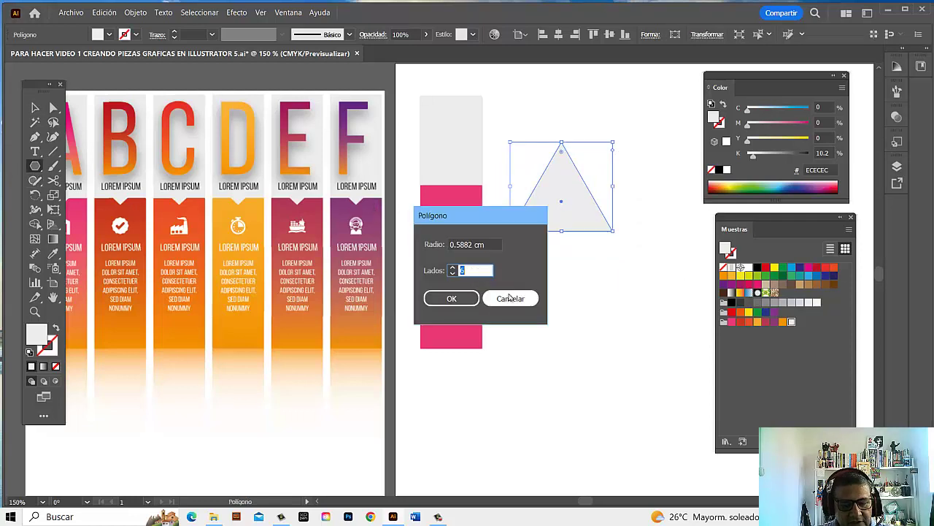
{"action": "left_click", "coordinate": [451, 299]}
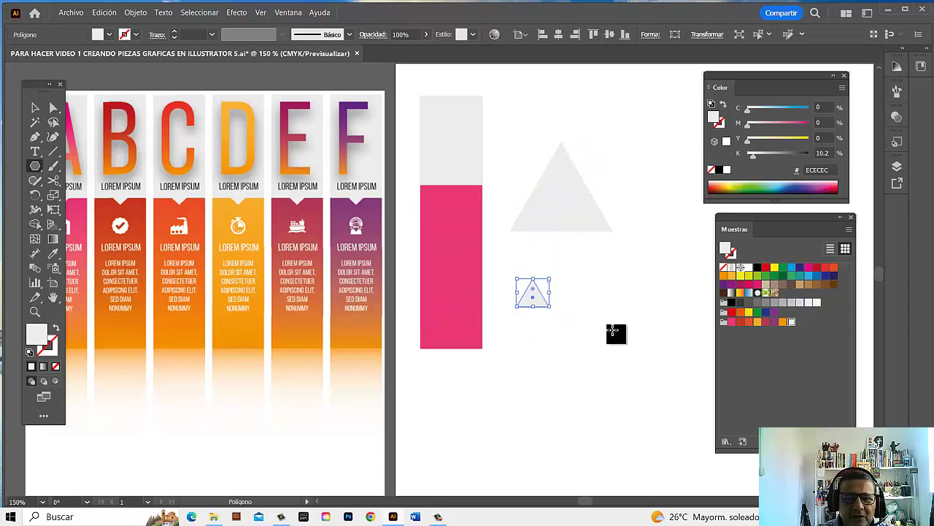
{"action": "left_click", "coordinate": [35, 107]}
{"action": "left_click", "coordinate": [566, 207]}
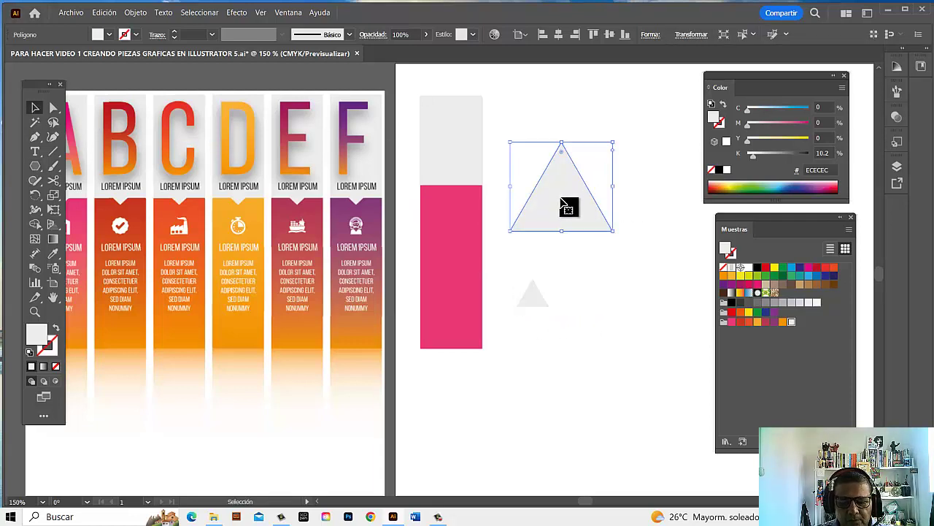
{"action": "key", "text": "Delete"}
Step: Rotate the small triangle to point down and place it at the pink bar's top edge
{"action": "mouse_move", "coordinate": [530, 300]}
{"action": "left_mouse_down"}
{"action": "mouse_move", "coordinate": [464, 207]}
{"action": "mouse_move", "coordinate": [486, 205]}
{"action": "mouse_move", "coordinate": [490, 227]}
{"action": "mouse_move", "coordinate": [480, 203]}
{"action": "mouse_move", "coordinate": [486, 242]}
{"action": "mouse_move", "coordinate": [475, 256]}
{"action": "mouse_move", "coordinate": [455, 260]}
{"action": "mouse_move", "coordinate": [430, 234]}
{"action": "mouse_move", "coordinate": [475, 223]}
{"action": "mouse_move", "coordinate": [456, 204]}
{"action": "mouse_move", "coordinate": [460, 215]}
{"action": "mouse_move", "coordinate": [457, 190]}
{"action": "left_mouse_up"}
{"action": "left_click", "coordinate": [574, 234]}
{"action": "left_click", "coordinate": [472, 216]}
{"action": "left_click_drag", "start_coordinate": [482, 236], "coordinate": [546, 240]}
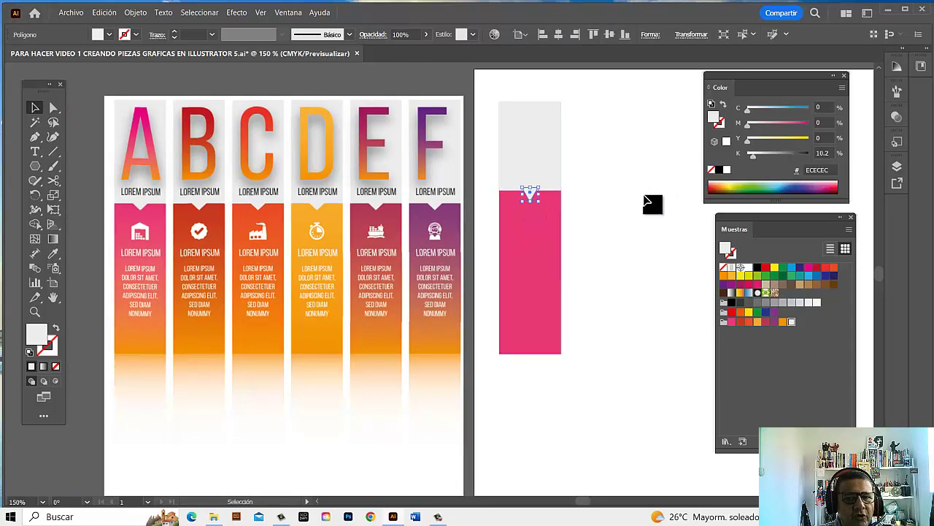
Step: Resize the triangle to about 0.82 × 0.44 cm and try merging it into the grey rectangle with Shape Builder
{"action": "left_click_drag", "start_coordinate": [540, 194], "coordinate": [545, 194]}
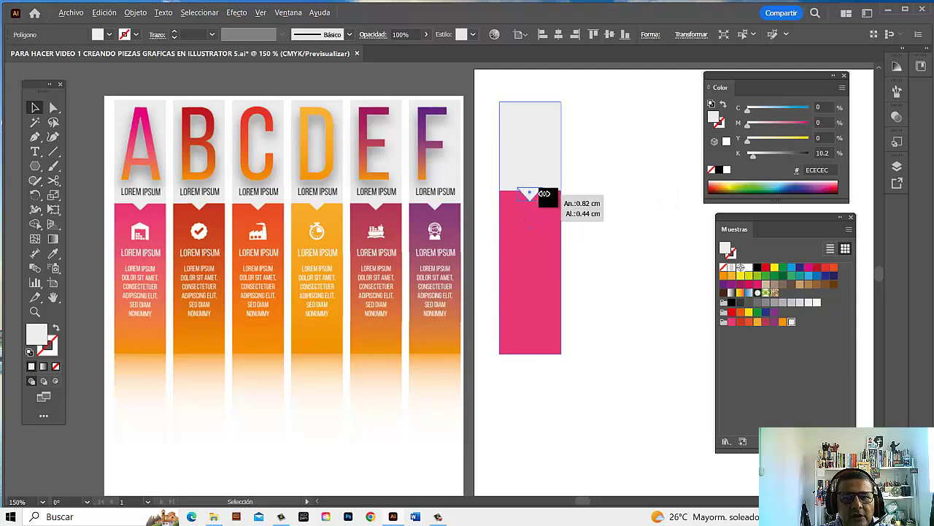
{"action": "left_click", "coordinate": [620, 200]}
{"action": "left_click", "coordinate": [541, 149]}
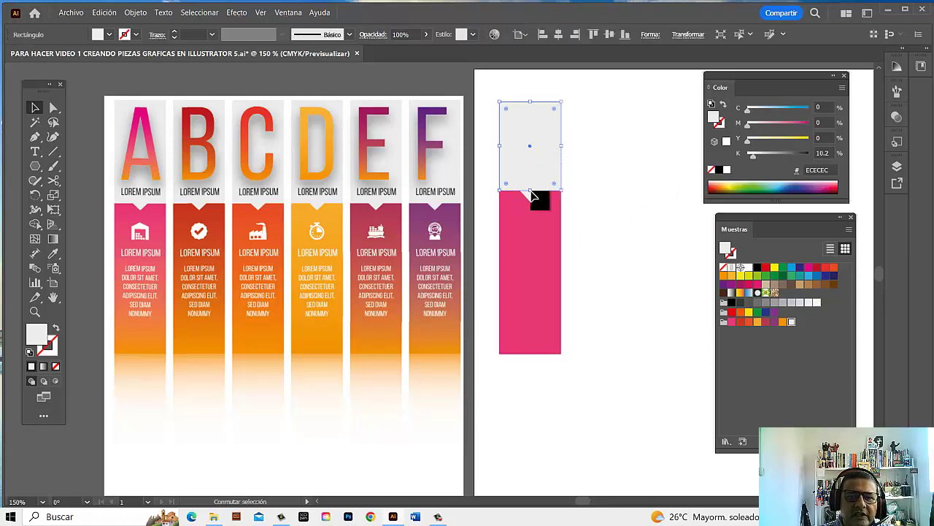
{"action": "left_click", "coordinate": [634, 202]}
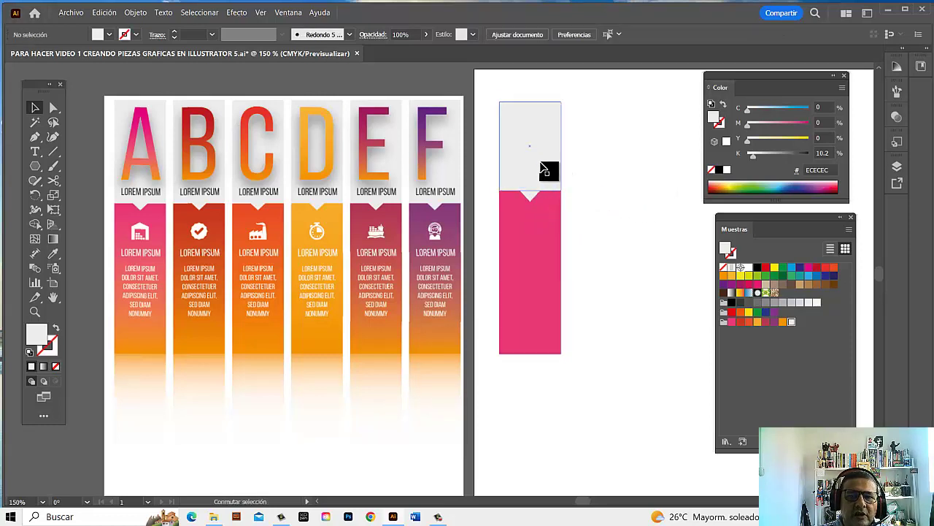
{"action": "left_click", "coordinate": [539, 168]}
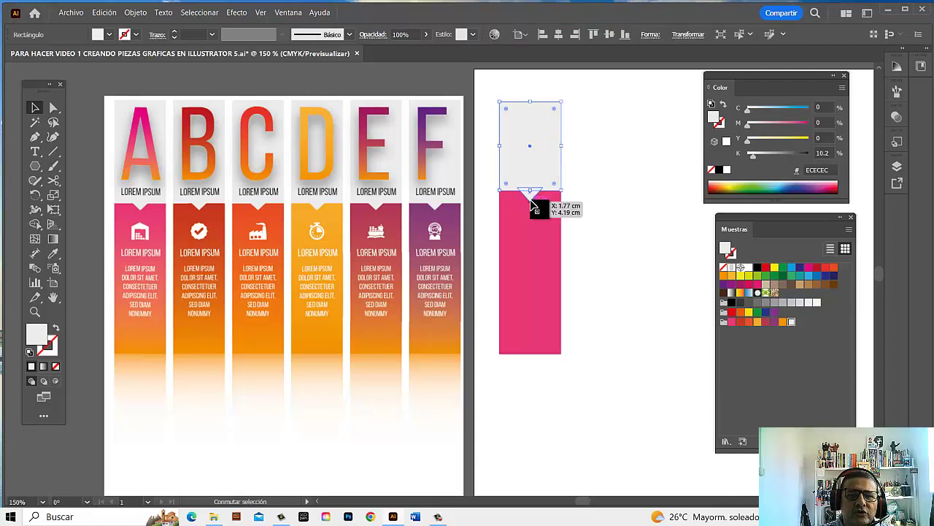
{"action": "left_click", "coordinate": [533, 205], "text": "shift"}
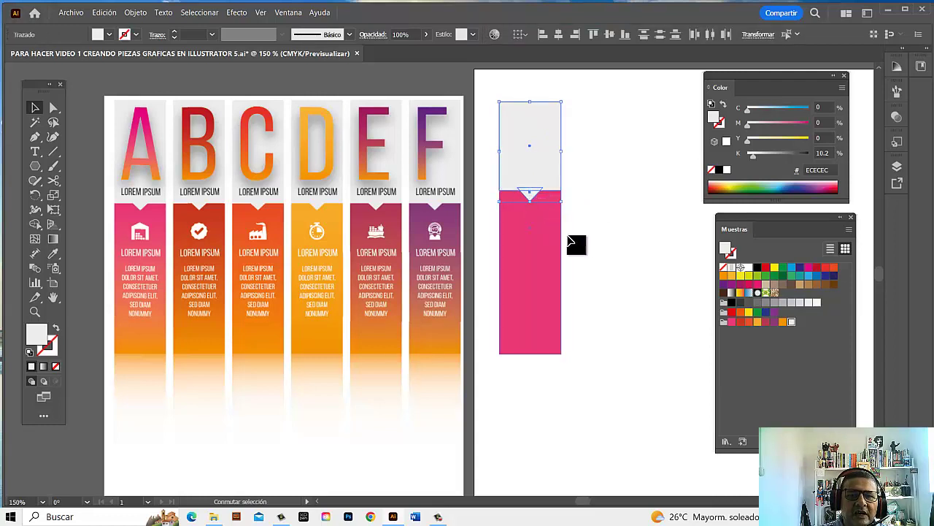
{"action": "left_click", "coordinate": [37, 226]}
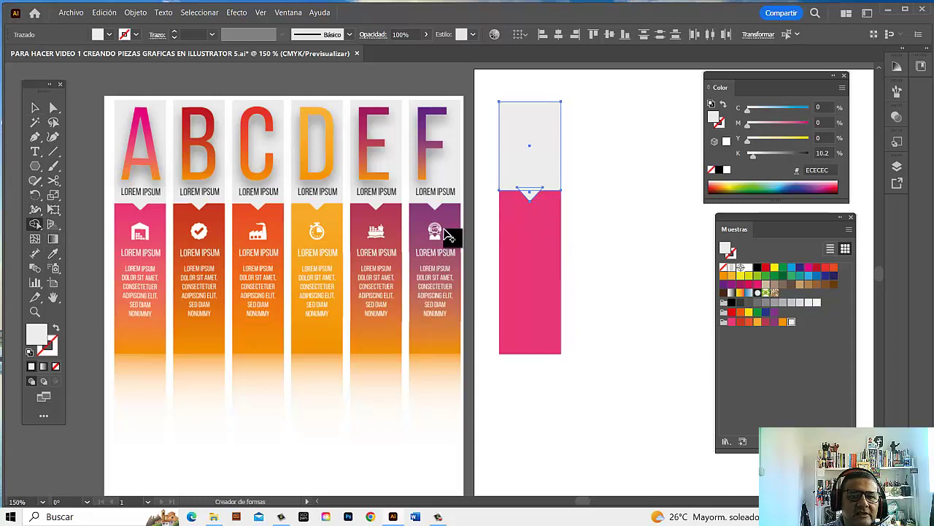
{"action": "left_click_drag", "start_coordinate": [537, 197], "coordinate": [539, 200]}
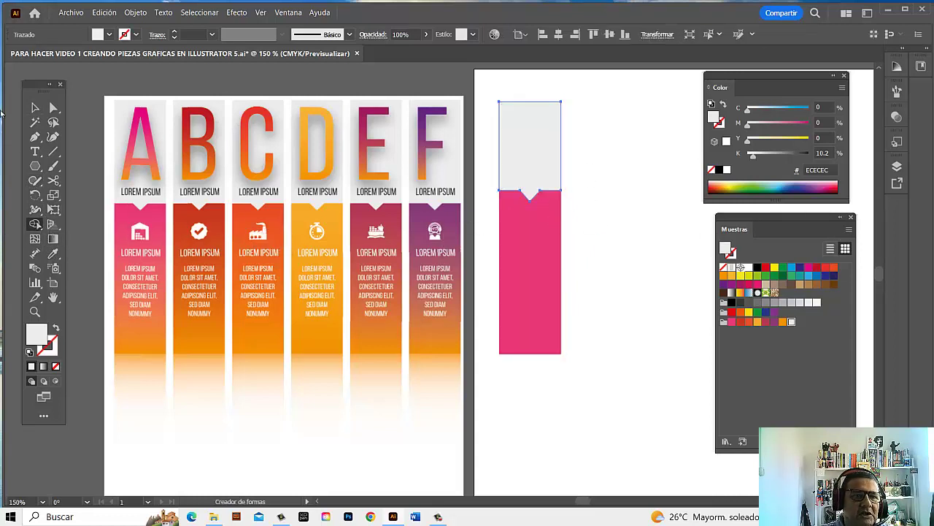
Step: Undo the merge, delete the triangle notch, and zoom the grey-pink junction to 400%
{"action": "left_click", "coordinate": [34, 108]}
{"action": "left_click", "coordinate": [609, 188]}
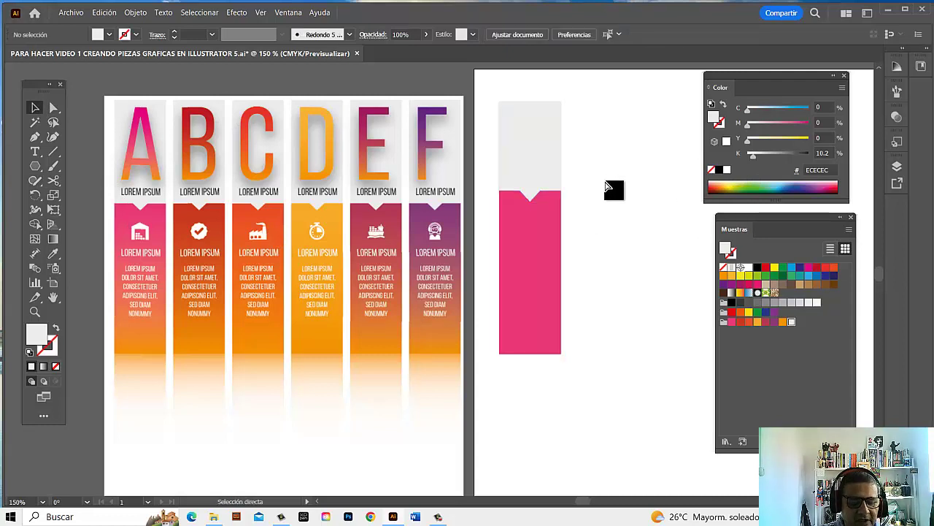
{"action": "key", "text": "ctrl+z"}
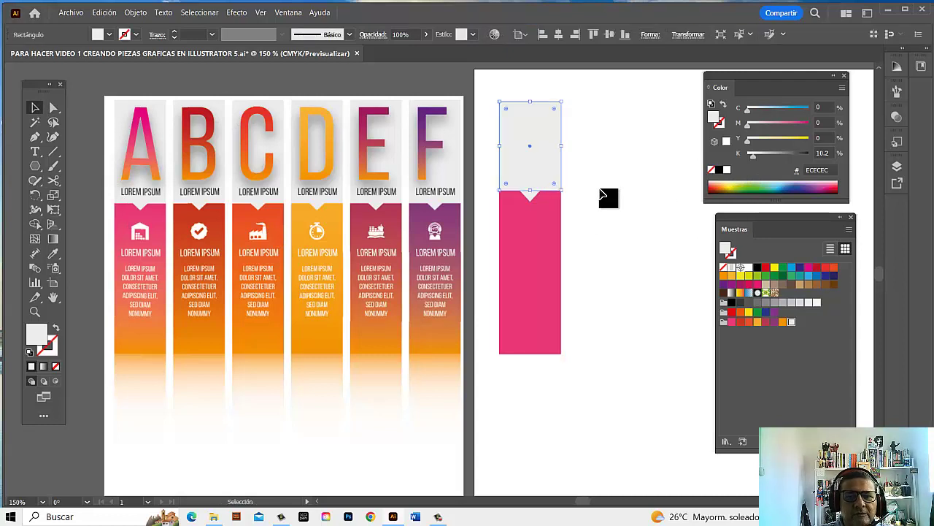
{"action": "left_click_drag", "start_coordinate": [530, 196], "coordinate": [532, 234]}
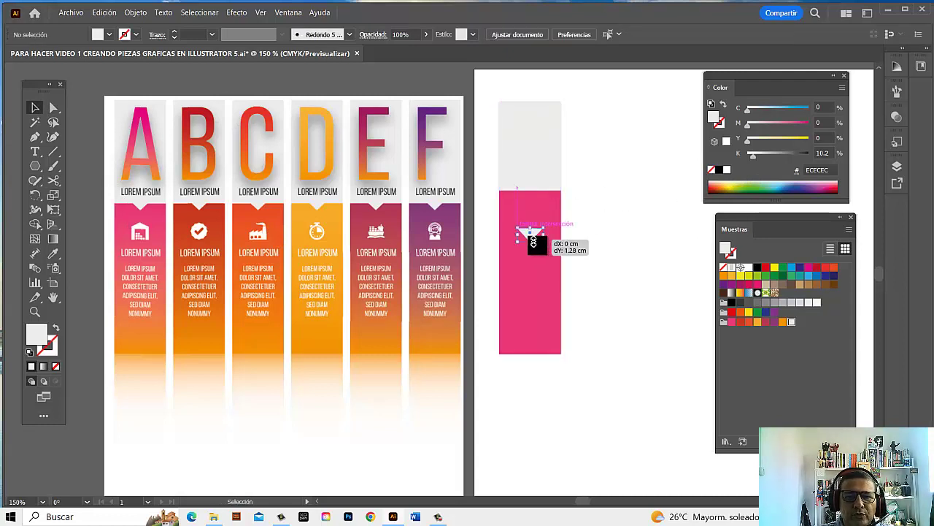
{"action": "key", "text": "Delete"}
{"action": "left_click", "coordinate": [536, 177]}
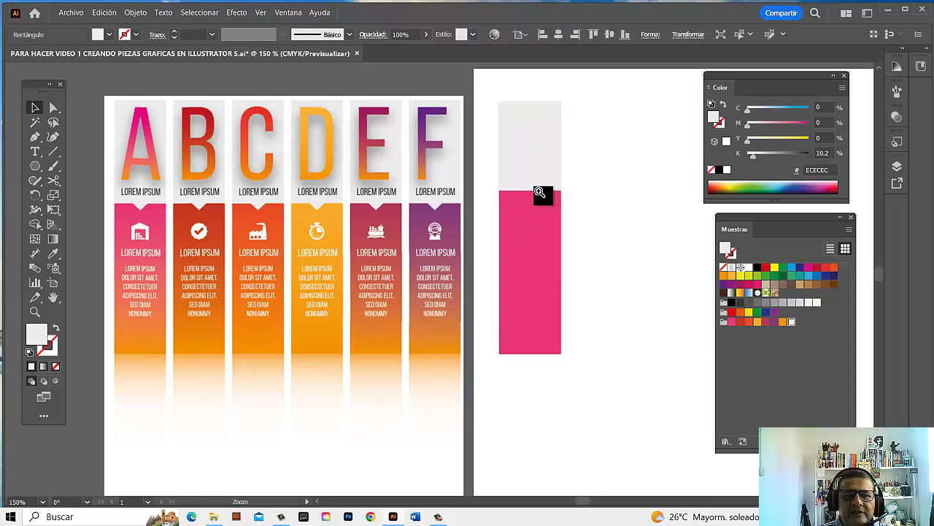
{"action": "left_click", "coordinate": [543, 194], "text": "ctrl"}
{"action": "left_click_drag", "start_coordinate": [402, 261], "coordinate": [436, 234]}
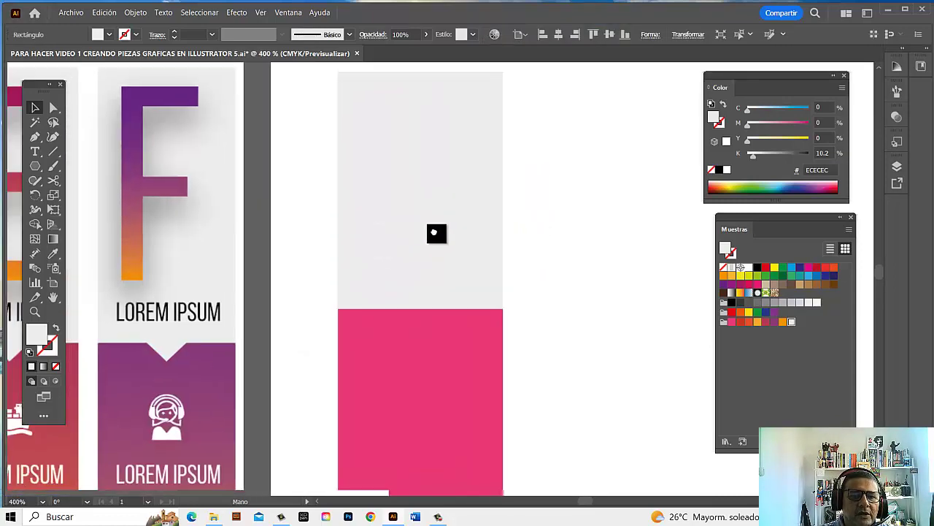
{"action": "left_click", "coordinate": [35, 137]}
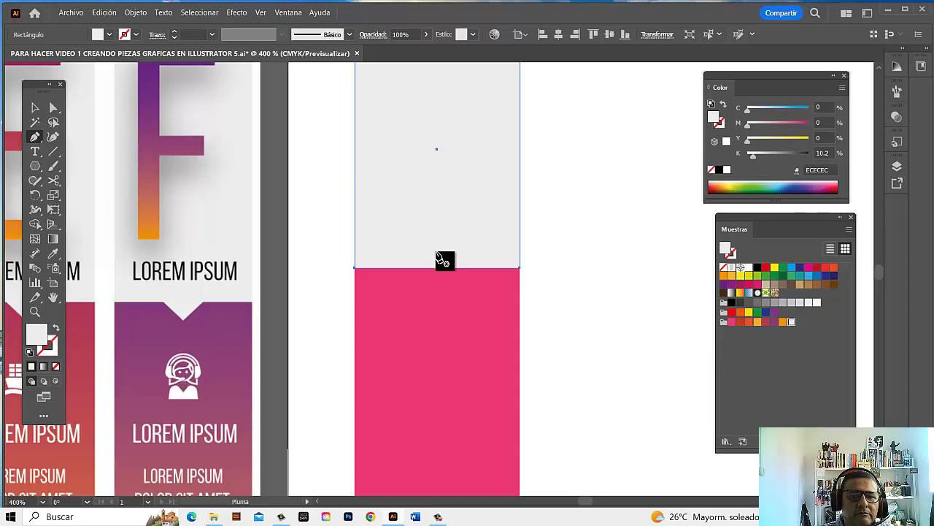
Step: Add an anchor mid the grey block's bottom edge and pull it down into a point
{"action": "left_click", "coordinate": [35, 137]}
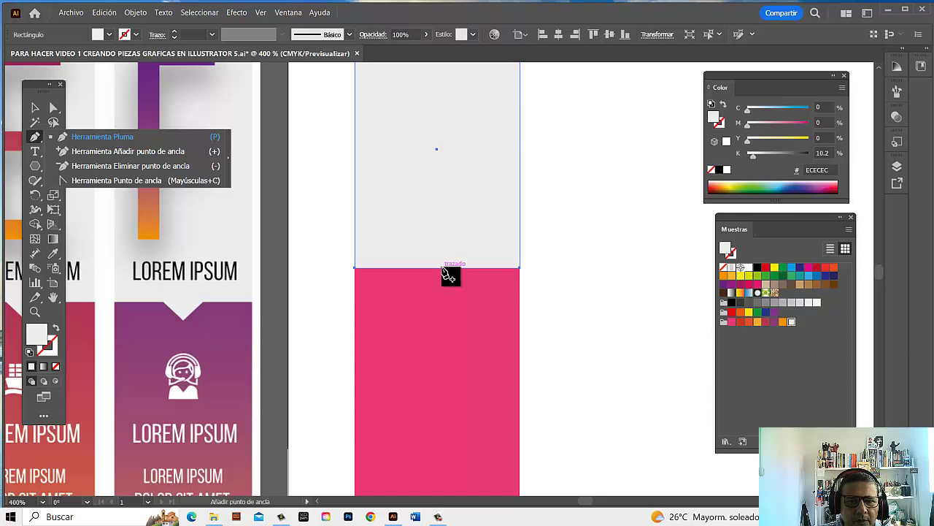
{"action": "left_click", "coordinate": [443, 269]}
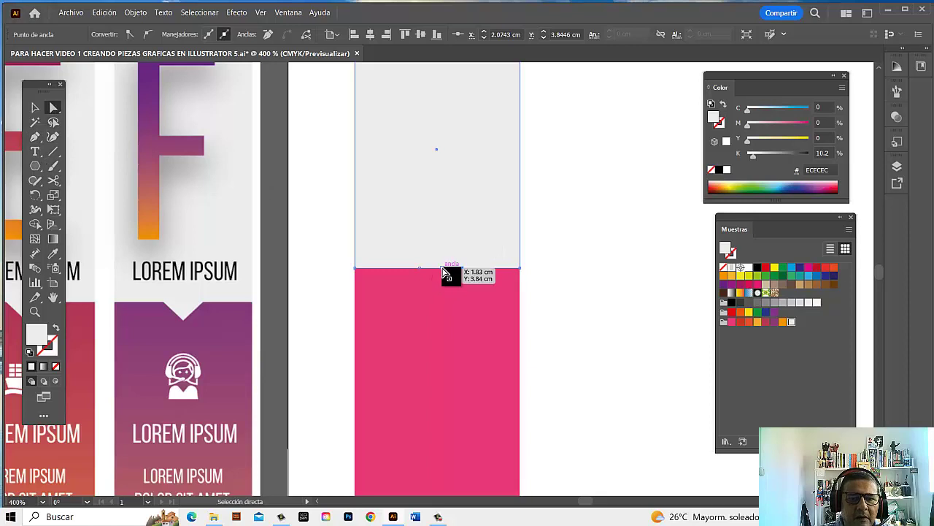
{"action": "left_click_drag", "start_coordinate": [442, 272], "coordinate": [444, 287]}
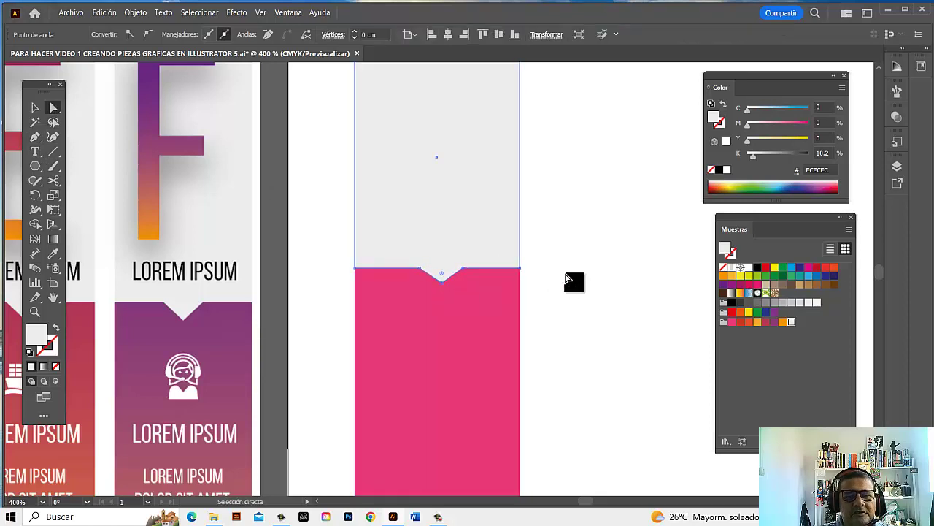
{"action": "left_click", "coordinate": [591, 263]}
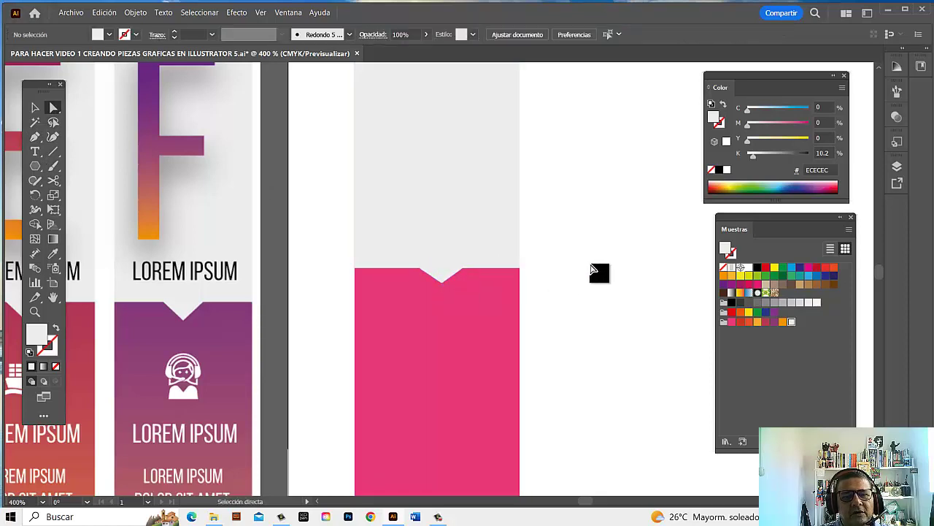
Step: Adjust the notch anchors into a shallow downward V overlapping the pink section
{"action": "left_click", "coordinate": [440, 280]}
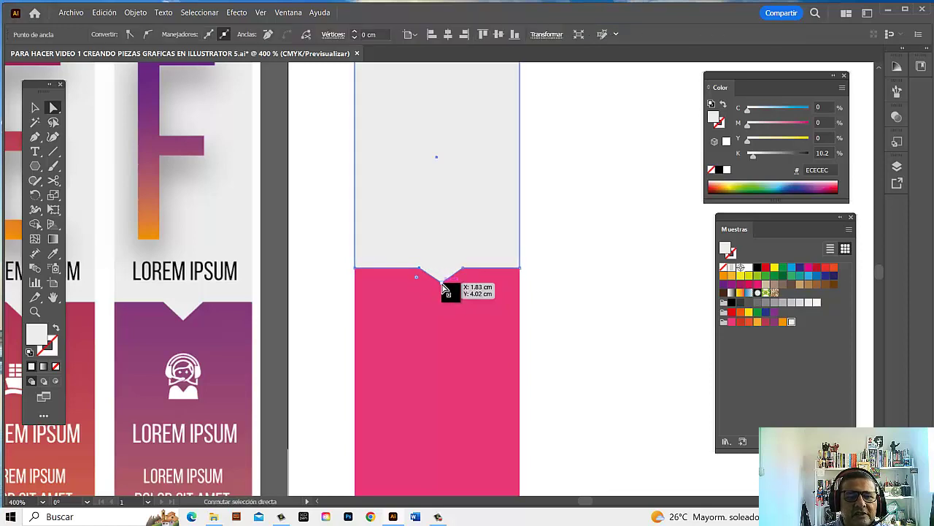
{"action": "mouse_move", "coordinate": [464, 273]}
{"action": "left_mouse_down"}
{"action": "mouse_move", "coordinate": [459, 219]}
{"action": "mouse_move", "coordinate": [464, 298]}
{"action": "left_mouse_up"}
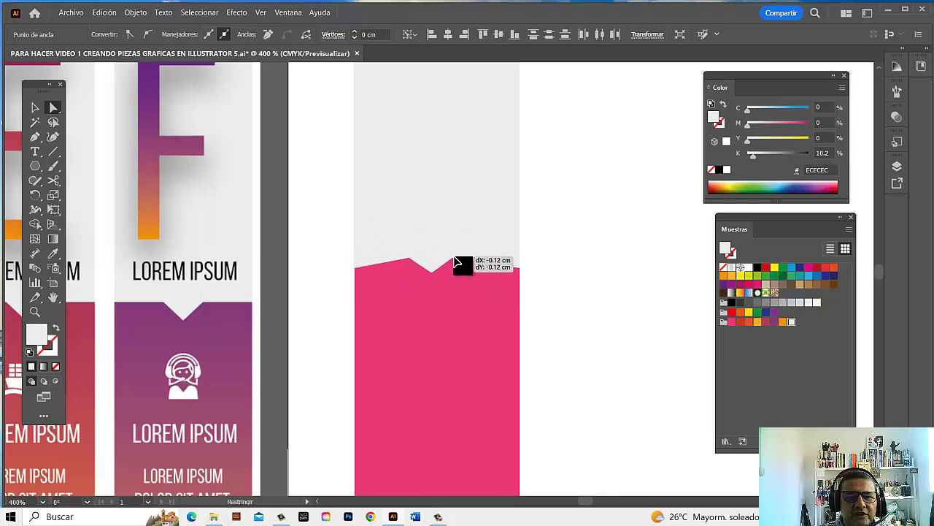
{"action": "mouse_move", "coordinate": [464, 298]}
{"action": "left_mouse_down"}
{"action": "mouse_move", "coordinate": [468, 277]}
{"action": "mouse_move", "coordinate": [592, 314]}
{"action": "left_mouse_up"}
{"action": "left_click", "coordinate": [601, 275]}
{"action": "key", "text": "ctrl+minus"}
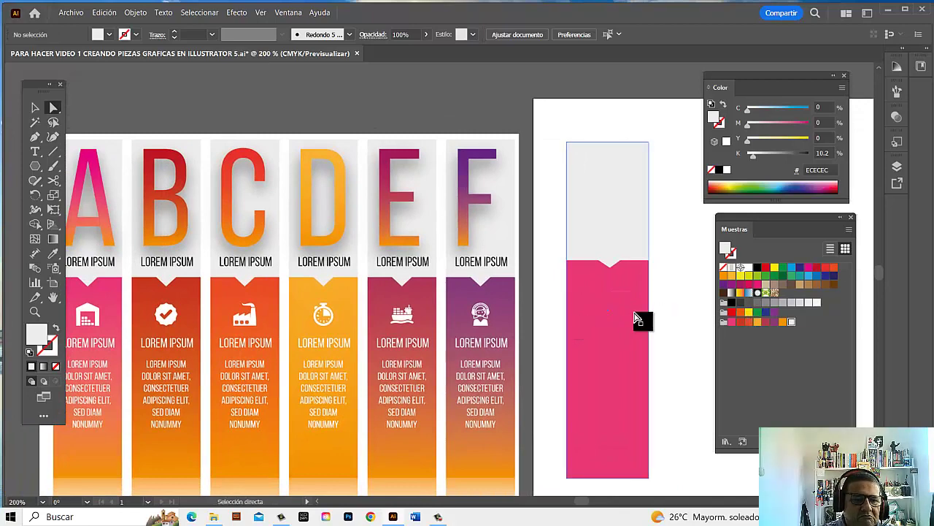
Step: Create a new letter A text object beside the grey-and-pink banner
{"action": "left_click_drag", "start_coordinate": [287, 305], "coordinate": [307, 279]}
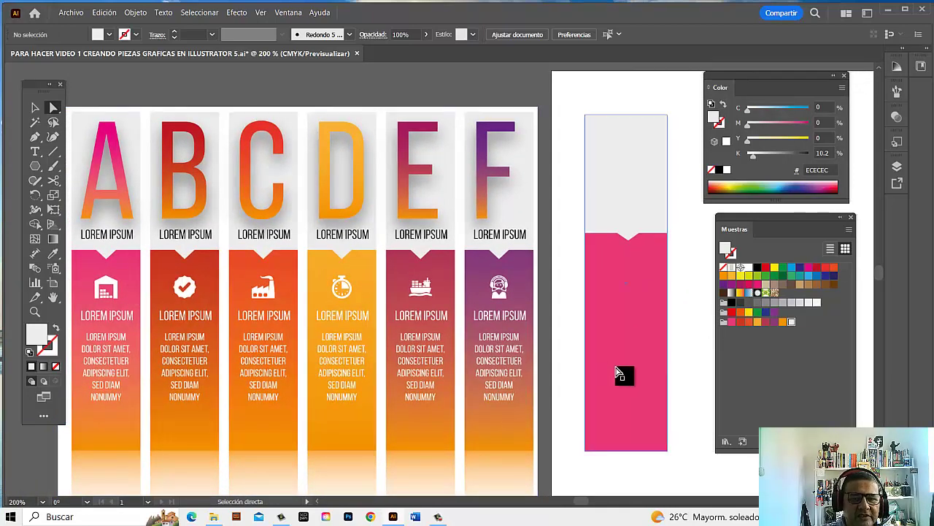
{"action": "left_click_drag", "start_coordinate": [619, 365], "coordinate": [625, 378]}
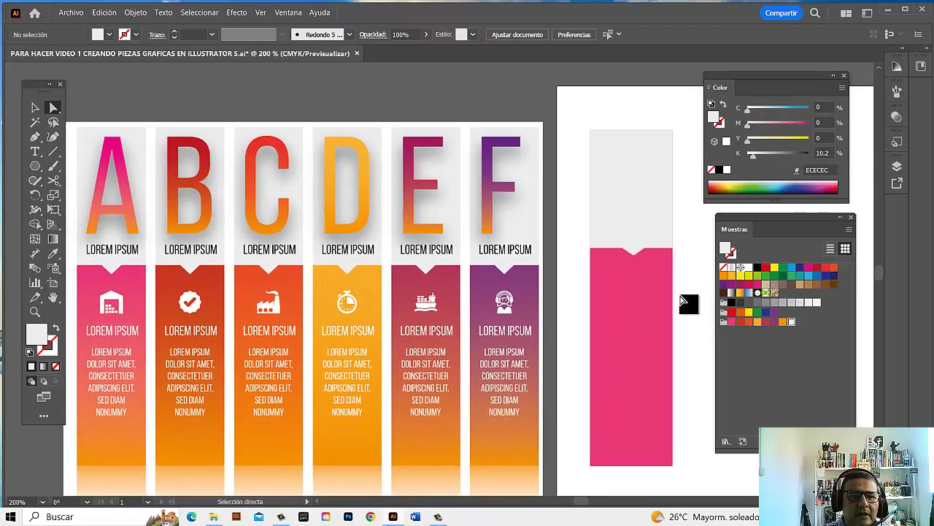
{"action": "mouse_move", "coordinate": [683, 302]}
{"action": "left_mouse_down"}
{"action": "mouse_move", "coordinate": [649, 329]}
{"action": "mouse_move", "coordinate": [663, 285]}
{"action": "left_mouse_up"}
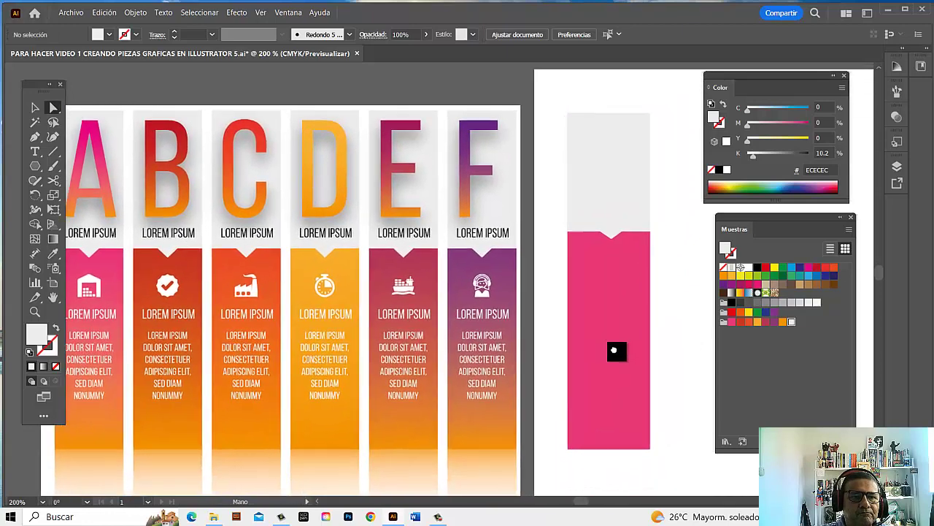
{"action": "left_click_drag", "start_coordinate": [617, 351], "coordinate": [609, 355]}
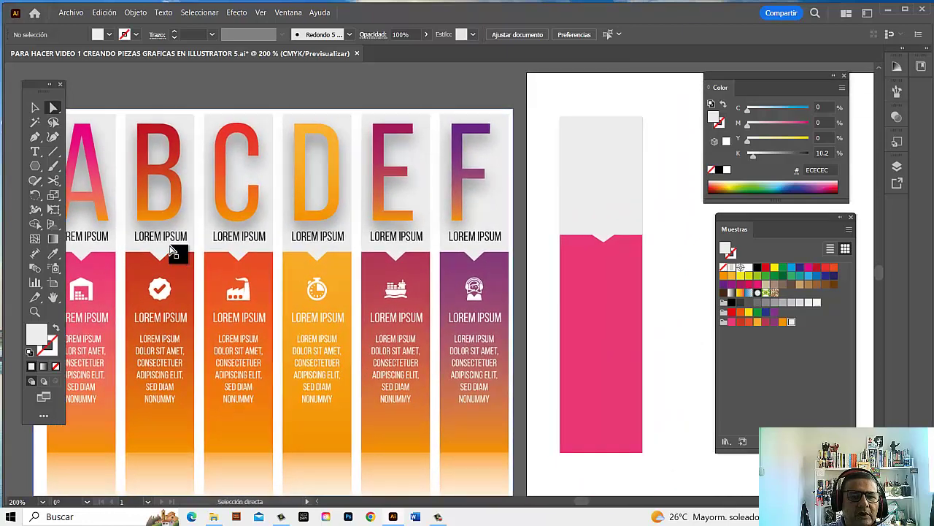
{"action": "left_click", "coordinate": [537, 235]}
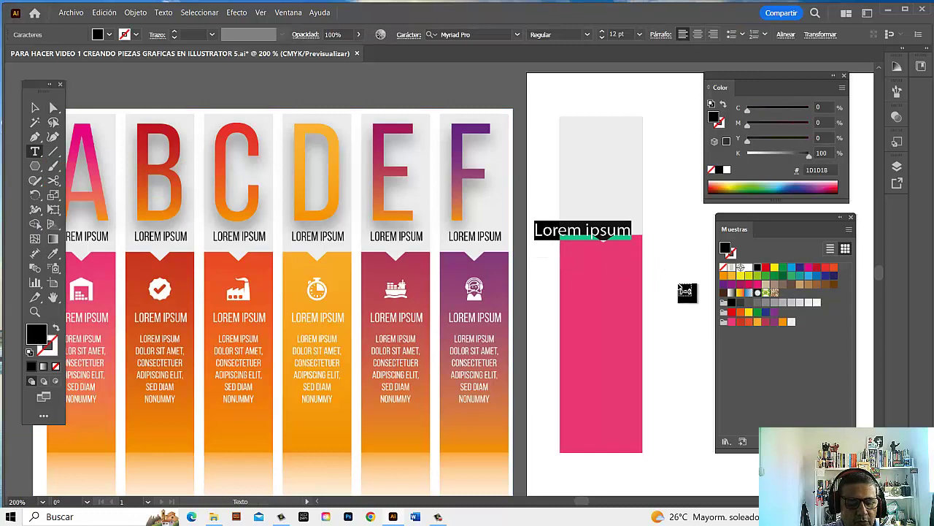
{"action": "key", "text": "BackSpace"}
Step: Enlarge the letter A and move it onto the grey top panel
{"action": "left_click", "coordinate": [34, 107]}
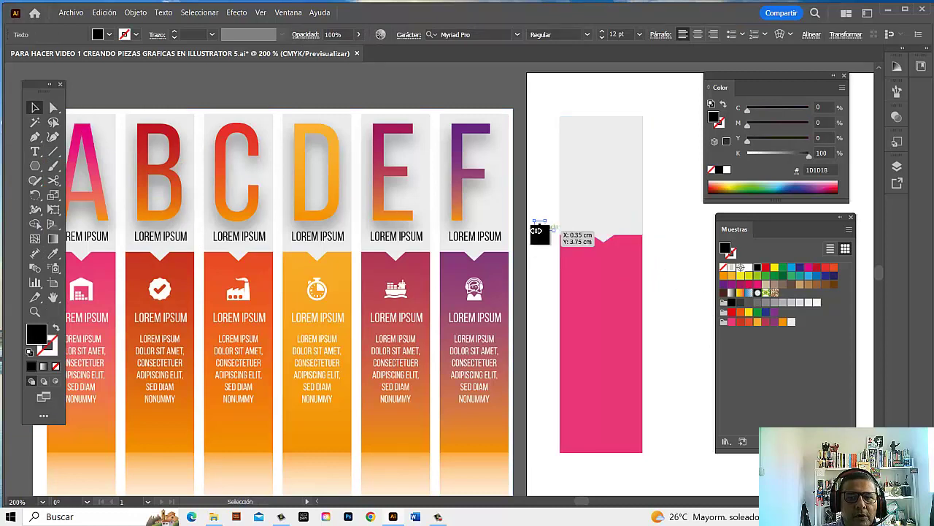
{"action": "left_click_drag", "start_coordinate": [539, 232], "coordinate": [632, 129]}
{"action": "mouse_move", "coordinate": [584, 202]}
{"action": "left_mouse_down"}
{"action": "mouse_move", "coordinate": [615, 177]}
{"action": "mouse_move", "coordinate": [606, 171]}
{"action": "left_mouse_up"}
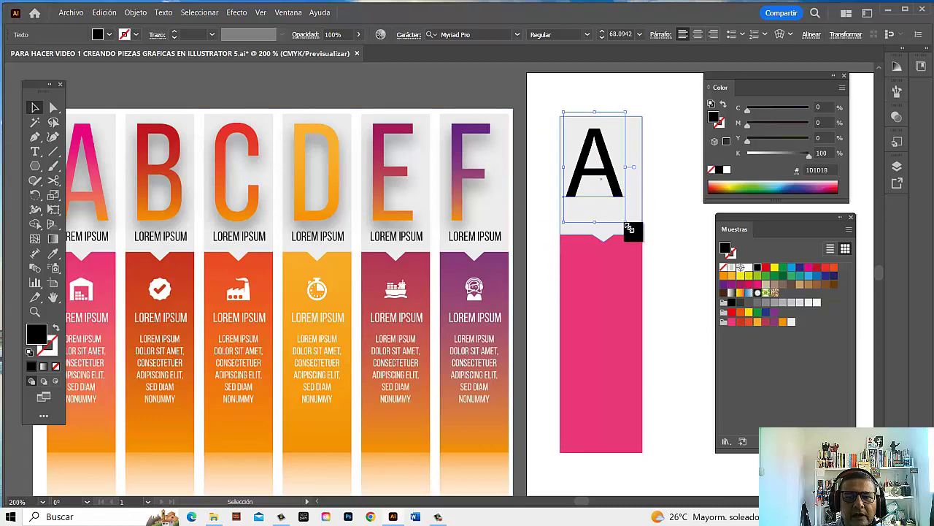
{"action": "left_click_drag", "start_coordinate": [630, 230], "coordinate": [636, 240]}
{"action": "left_click_drag", "start_coordinate": [626, 198], "coordinate": [630, 192]}
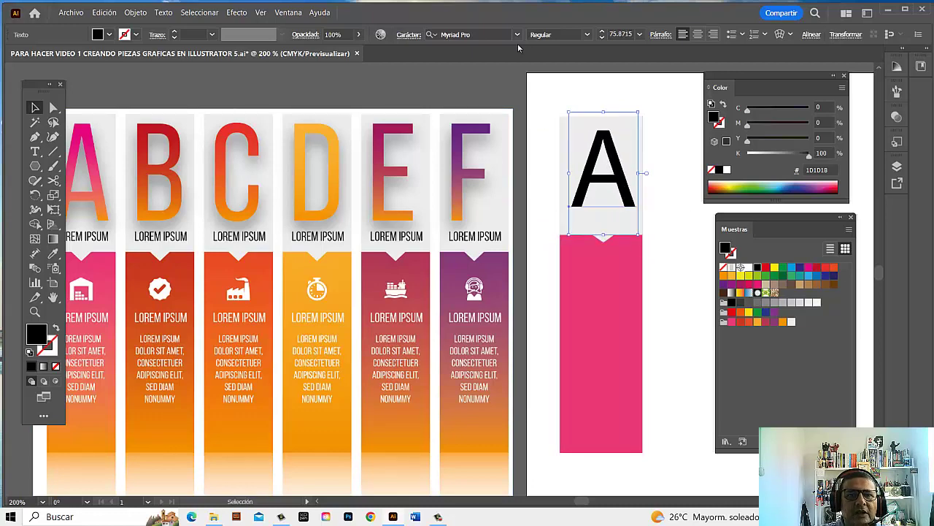
Step: Set the A's font to Bebas Kai and nudge it into place on the panel
{"action": "left_click", "coordinate": [517, 35]}
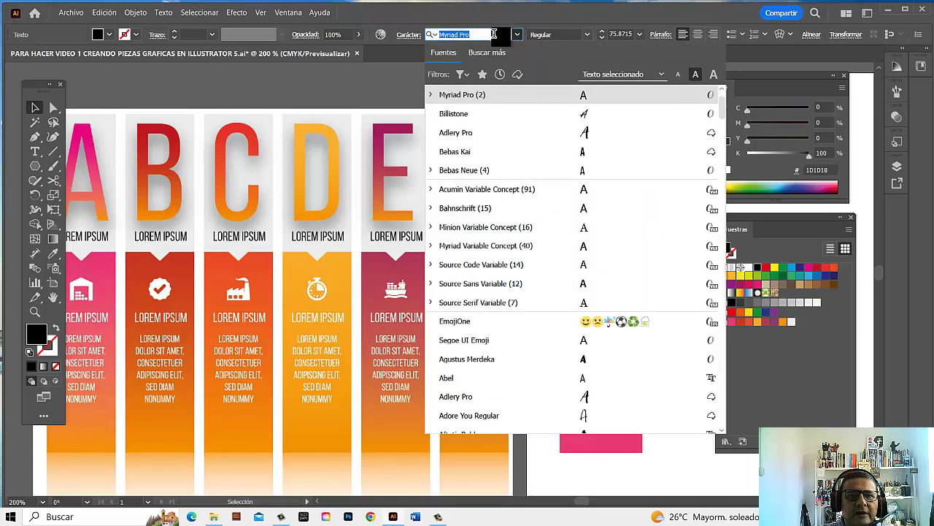
{"action": "left_click", "coordinate": [468, 153]}
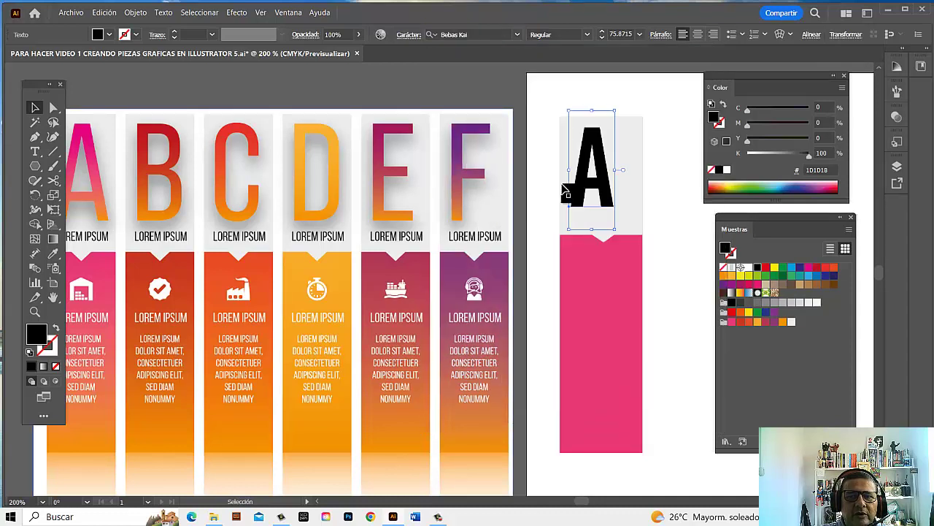
{"action": "left_click_drag", "start_coordinate": [605, 194], "coordinate": [620, 206]}
{"action": "left_click", "coordinate": [613, 208], "text": "shift"}
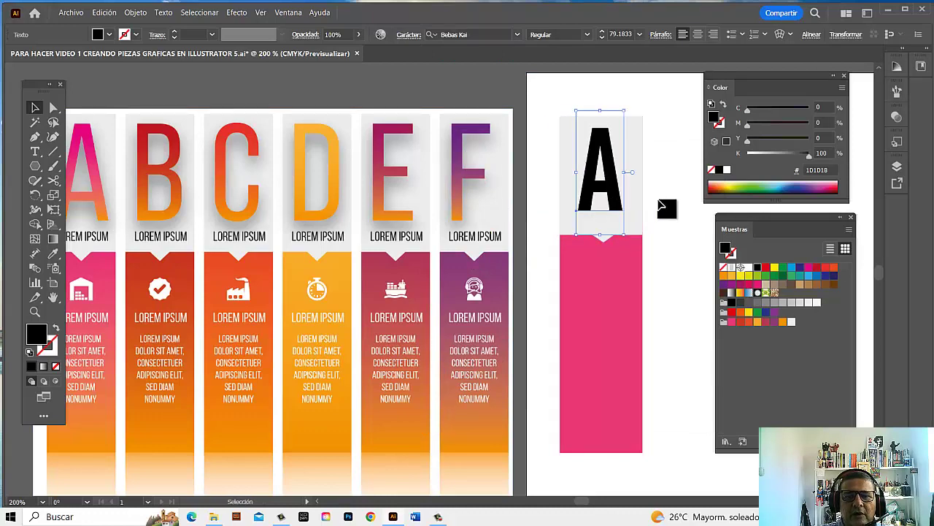
{"action": "left_click", "coordinate": [668, 211]}
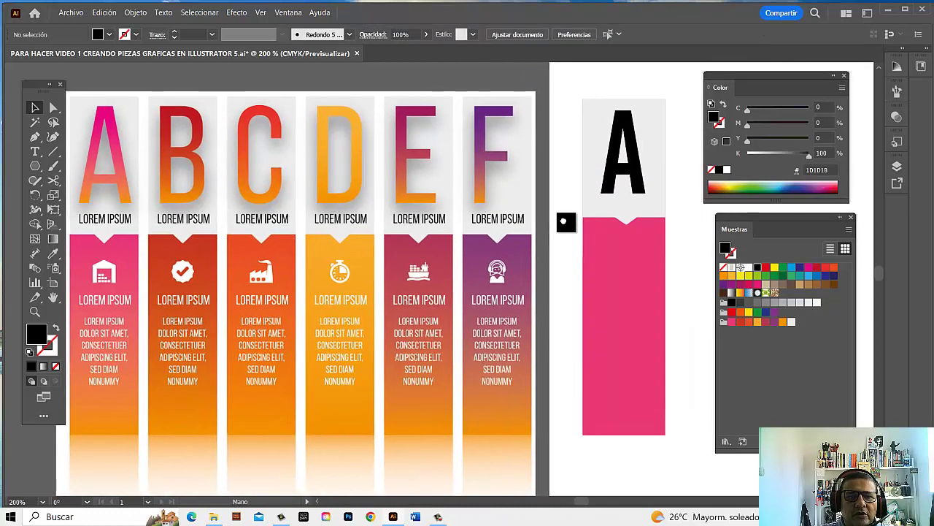
{"action": "left_click_drag", "start_coordinate": [568, 233], "coordinate": [547, 221]}
Step: Create a LOREM IPSUM text and drag it just beneath the big A in the grey block
{"action": "left_click", "coordinate": [34, 151]}
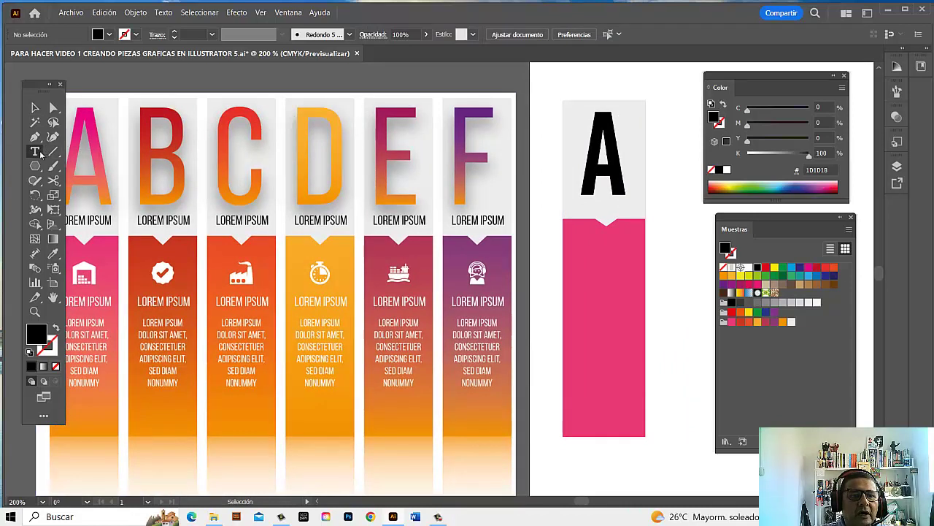
{"action": "left_click", "coordinate": [576, 80]}
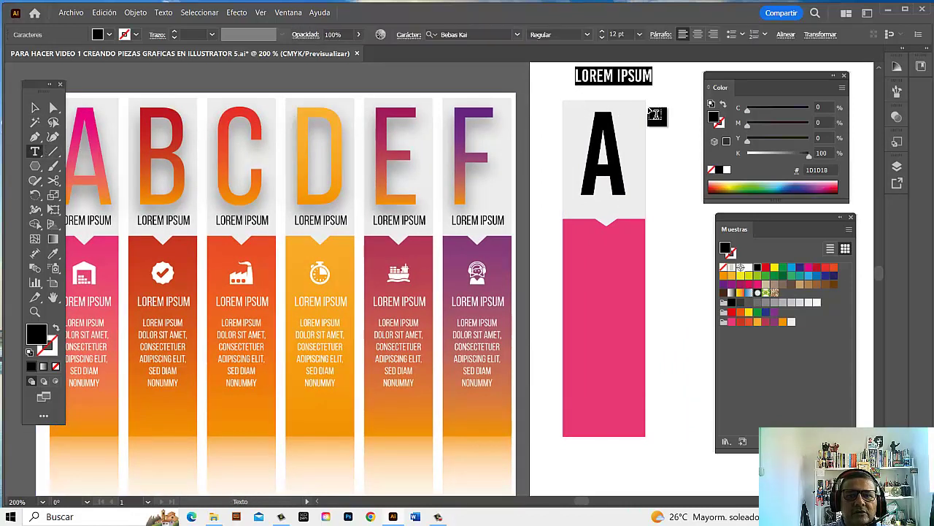
{"action": "left_click", "coordinate": [43, 107]}
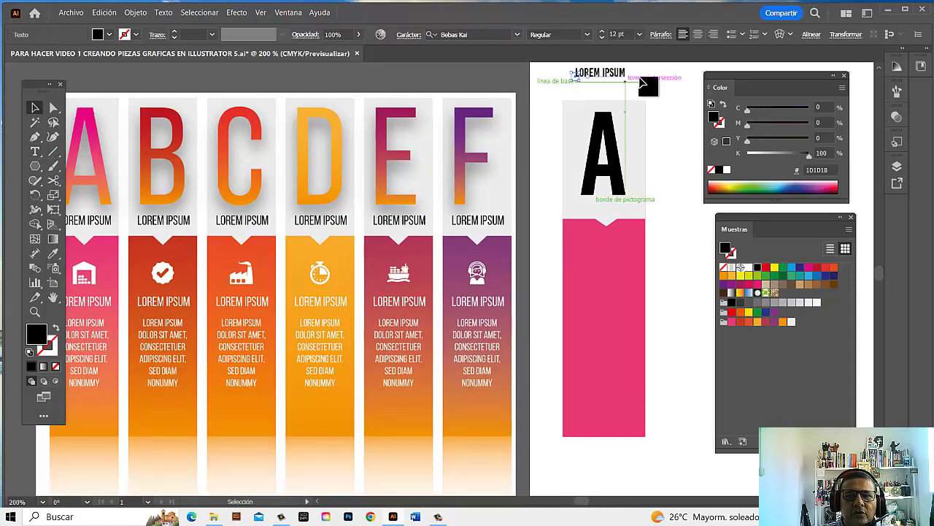
{"action": "left_click_drag", "start_coordinate": [609, 80], "coordinate": [613, 209]}
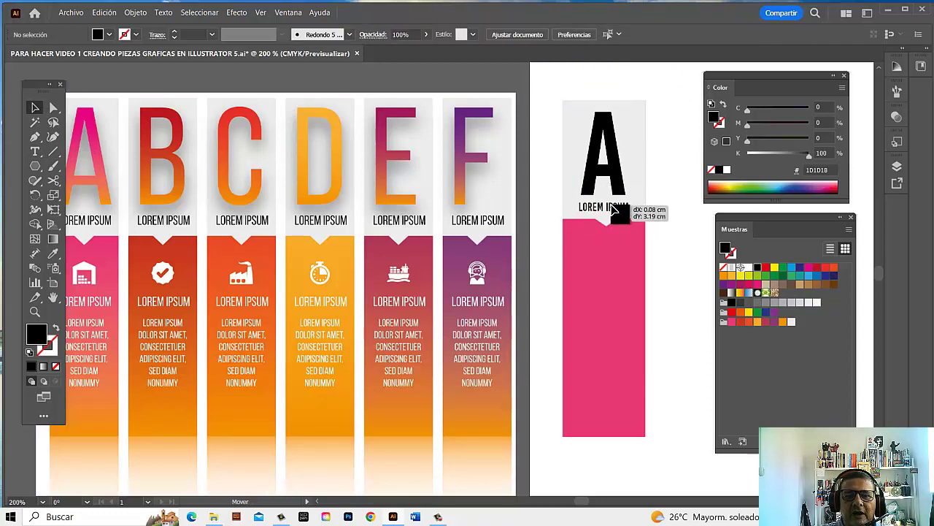
{"action": "left_click_drag", "start_coordinate": [614, 211], "coordinate": [614, 212]}
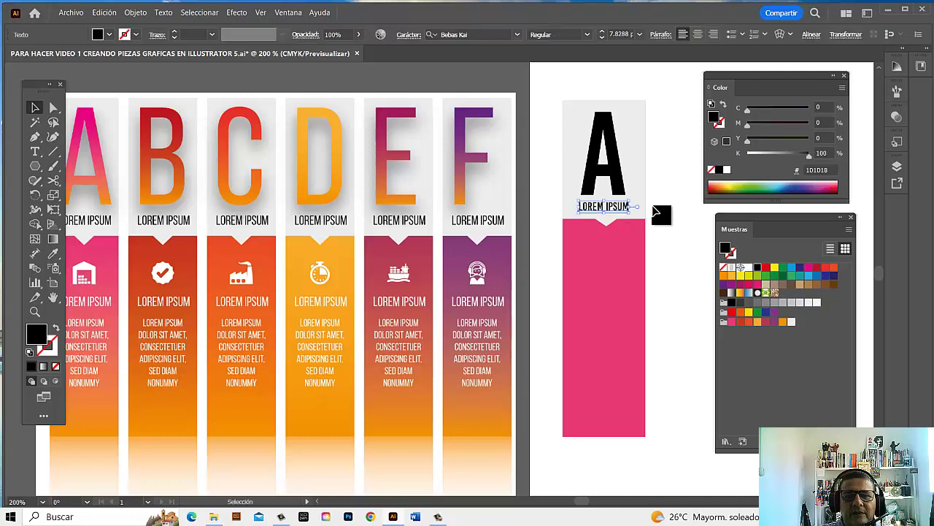
{"action": "left_click_drag", "start_coordinate": [584, 246], "coordinate": [619, 250]}
{"action": "scroll", "coordinate": [619, 253], "scroll_direction": "left", "scroll_amount": 1}
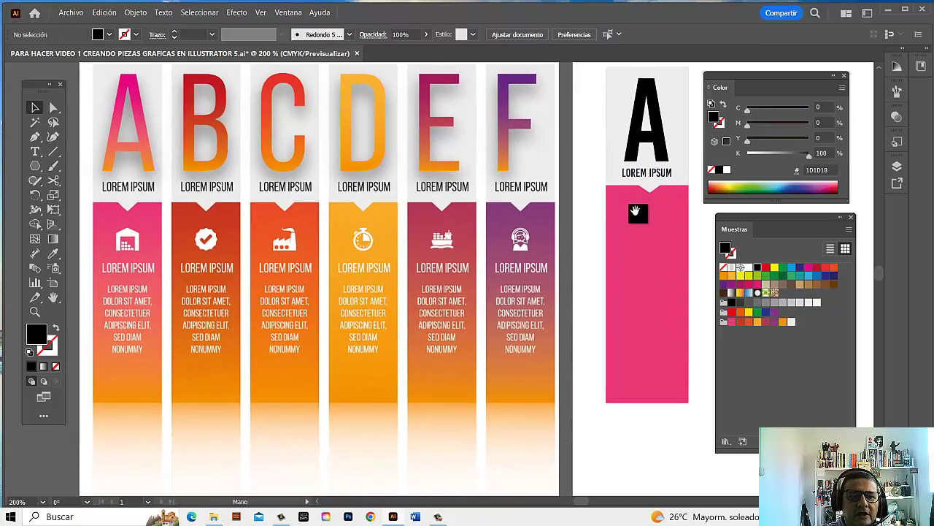
{"action": "scroll", "coordinate": [618, 263], "scroll_direction": "down", "scroll_amount": 3}
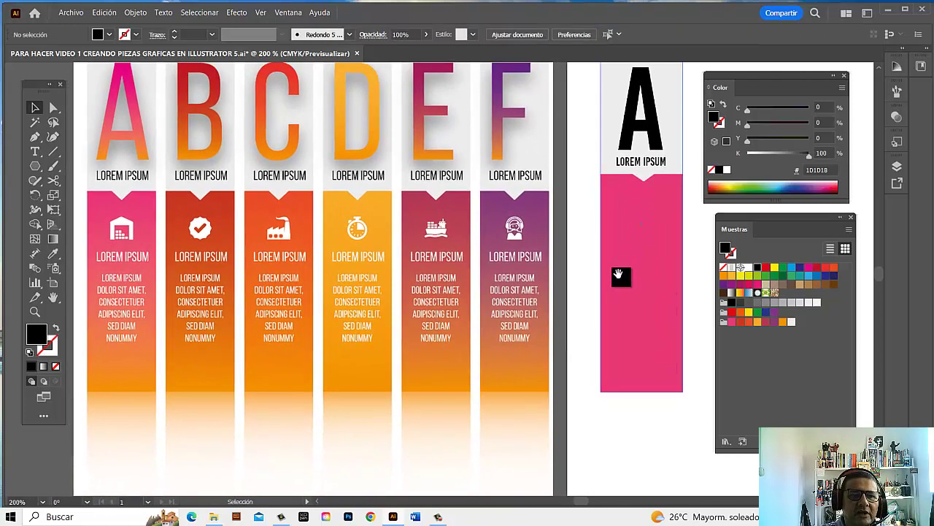
{"action": "left_click_drag", "start_coordinate": [619, 273], "coordinate": [620, 306]}
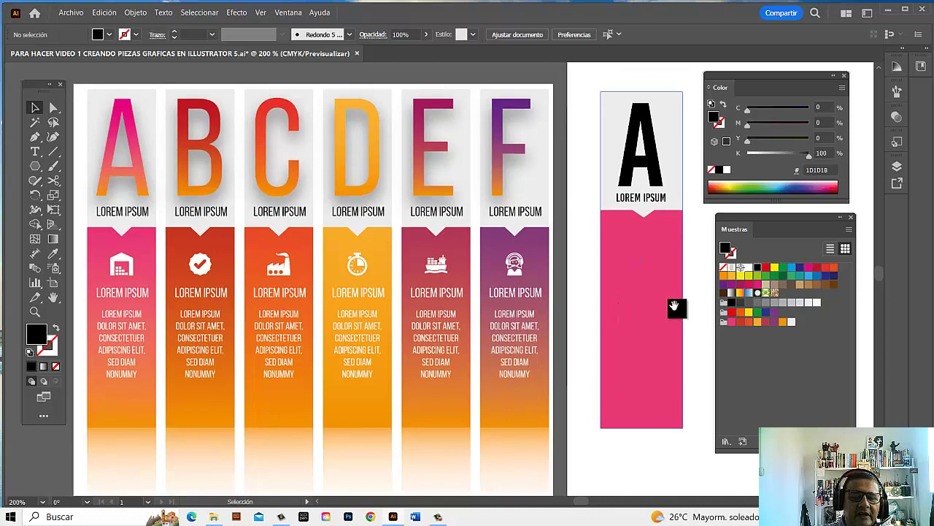
{"action": "scroll", "coordinate": [672, 307], "scroll_direction": "down", "scroll_amount": 1}
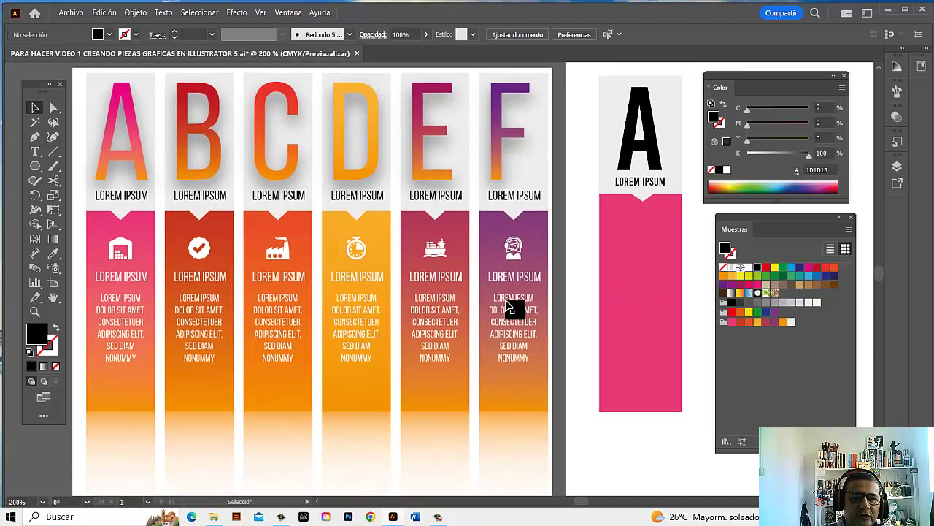
{"action": "scroll", "coordinate": [431, 295], "scroll_direction": "left", "scroll_amount": 1}
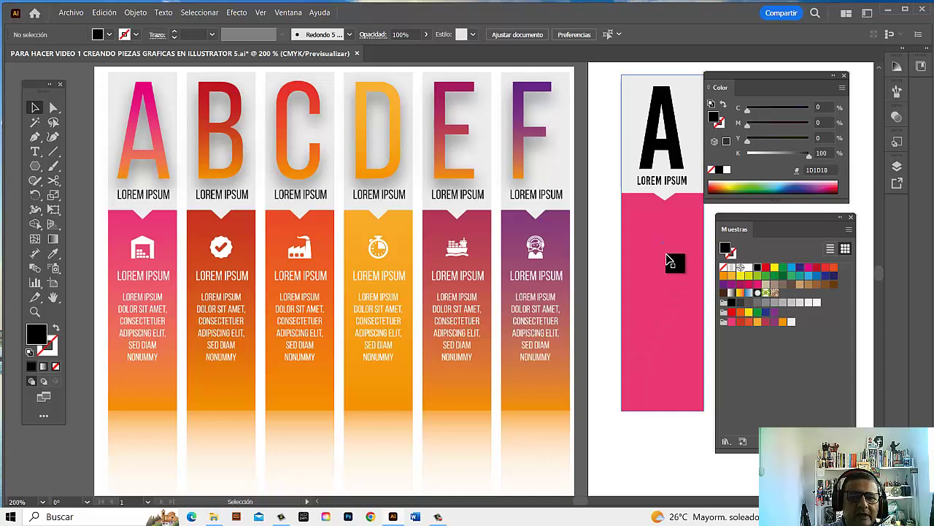
Step: Select the pink rectangle and bring up the Gradient panel beside the colour settings
{"action": "left_click", "coordinate": [653, 238]}
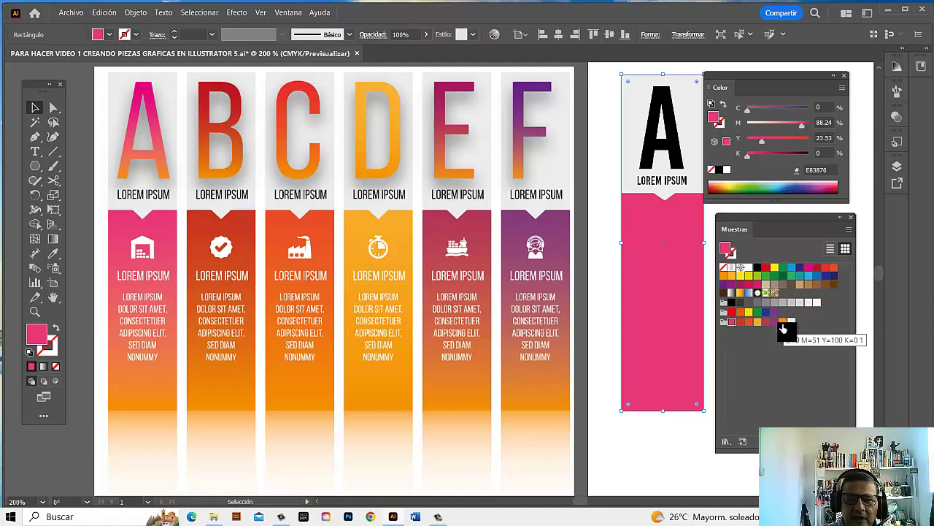
{"action": "left_click", "coordinate": [598, 281]}
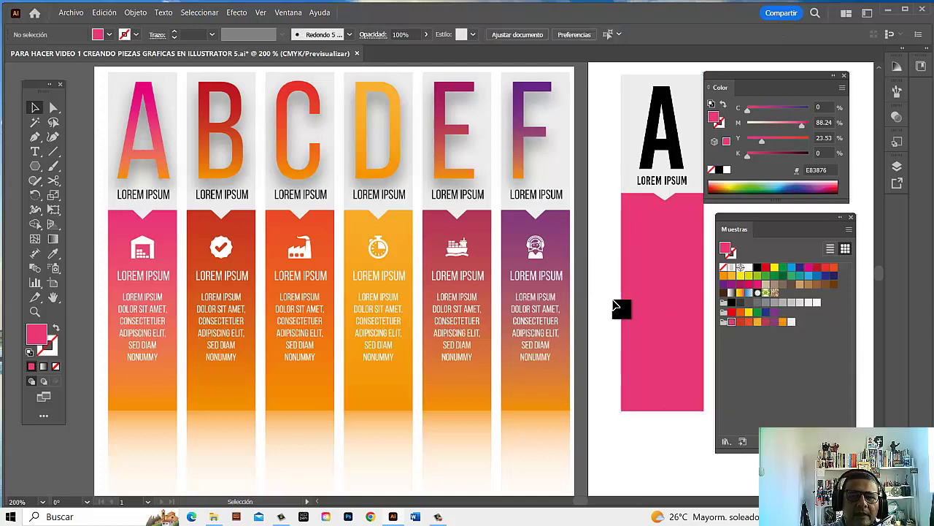
{"action": "left_click_drag", "start_coordinate": [516, 319], "coordinate": [394, 335]}
{"action": "left_click", "coordinate": [511, 306]}
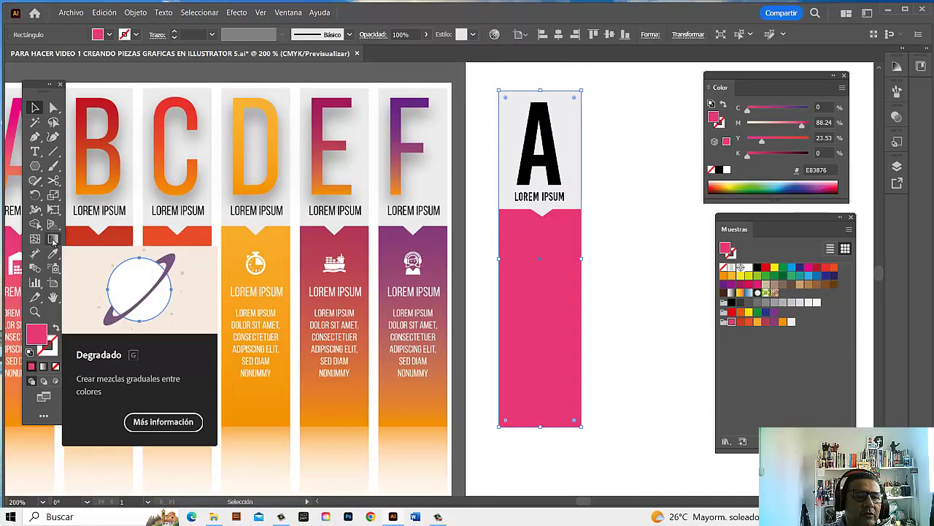
{"action": "left_click", "coordinate": [289, 13]}
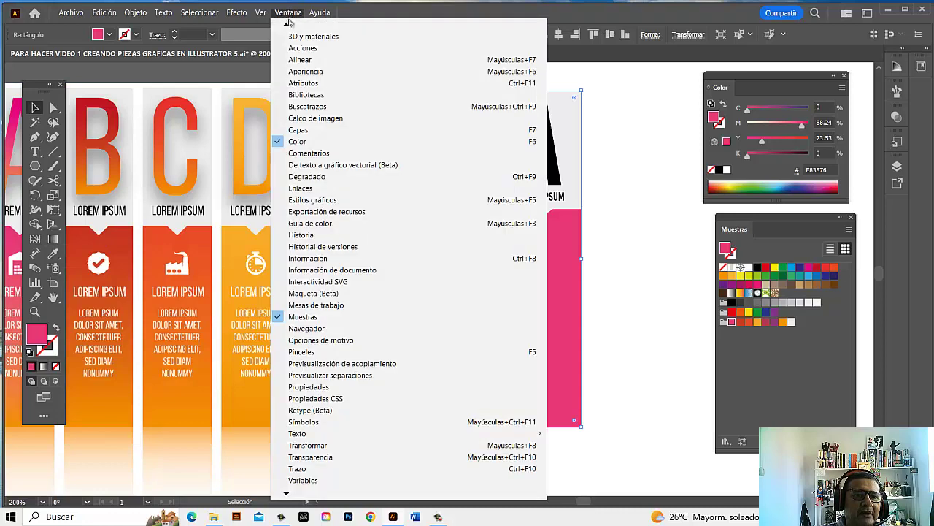
{"action": "left_click", "coordinate": [318, 177]}
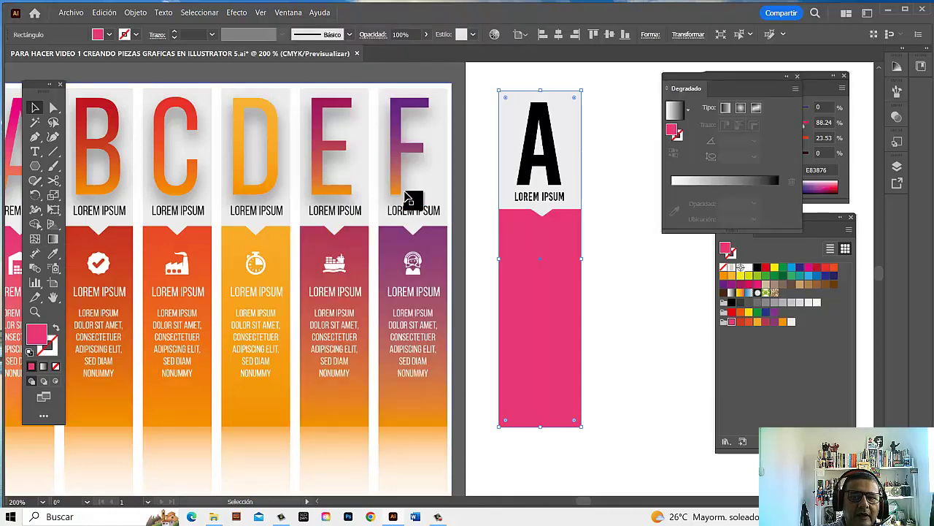
{"action": "left_click", "coordinate": [798, 76]}
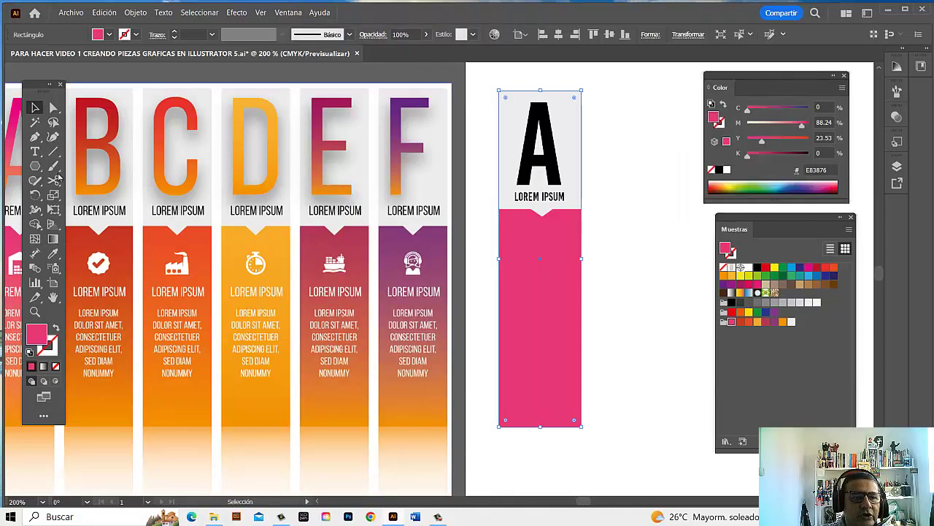
{"action": "left_click", "coordinate": [53, 240]}
{"action": "left_click_drag", "start_coordinate": [710, 80], "coordinate": [605, 80]}
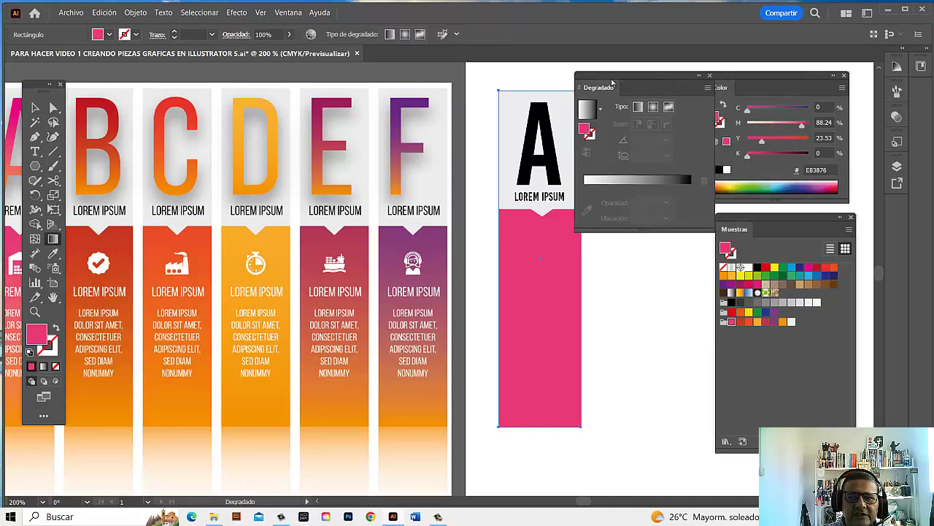
{"action": "left_click_drag", "start_coordinate": [515, 244], "coordinate": [471, 236]}
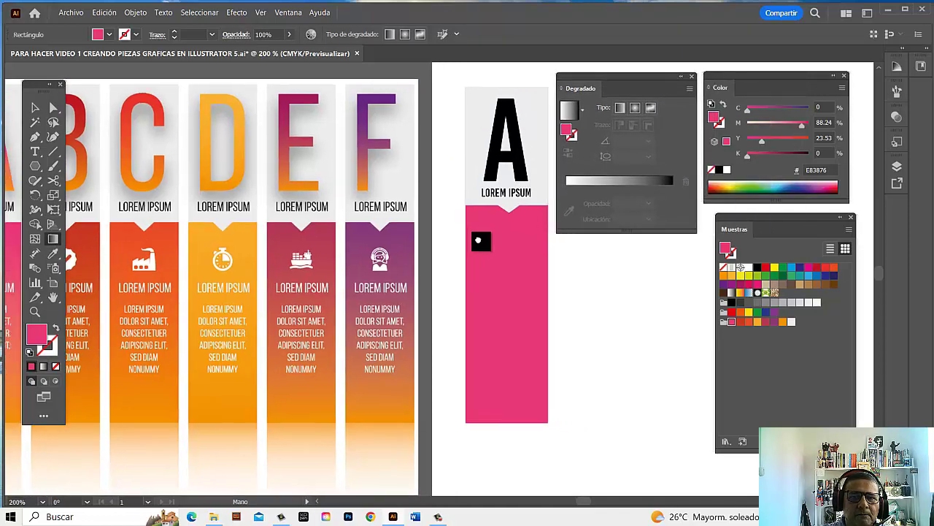
Step: Give the pink rectangle a white-to-black gradient fill angled at 90°
{"action": "left_click", "coordinate": [35, 109]}
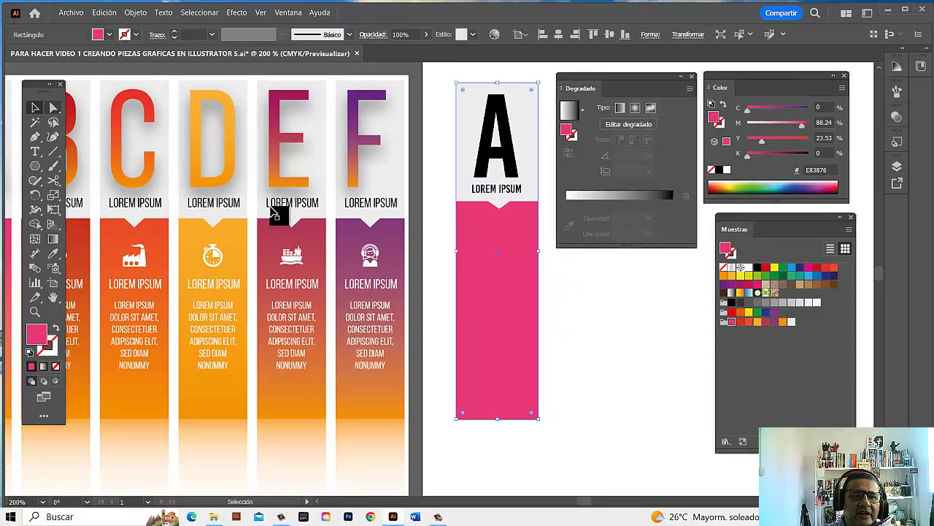
{"action": "left_click", "coordinate": [508, 312]}
{"action": "left_click", "coordinate": [567, 113]}
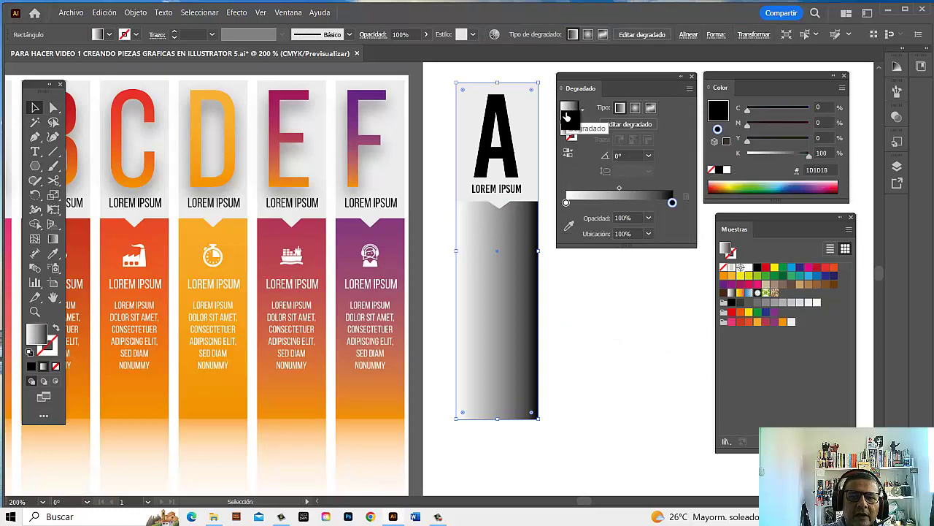
{"action": "scroll", "coordinate": [292, 332], "scroll_direction": "left", "scroll_amount": 2}
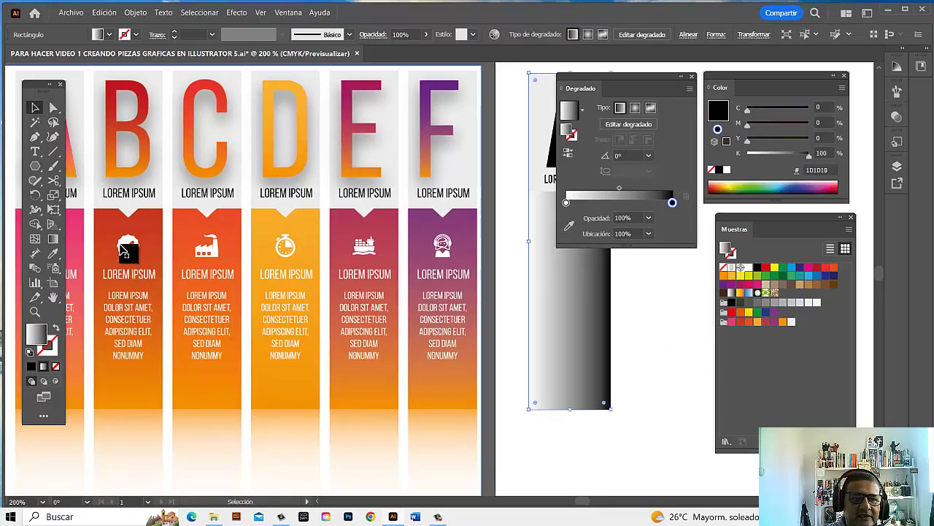
{"action": "left_click", "coordinate": [649, 156]}
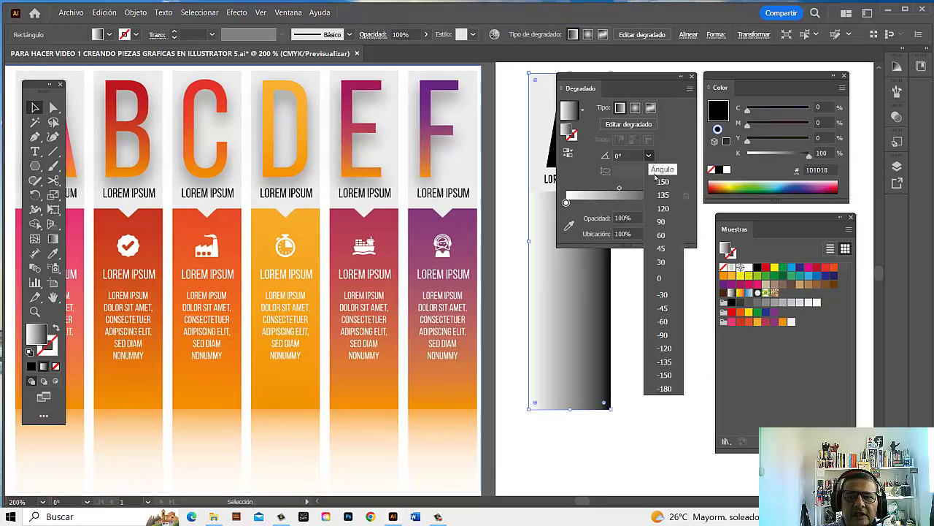
{"action": "left_click", "coordinate": [662, 222]}
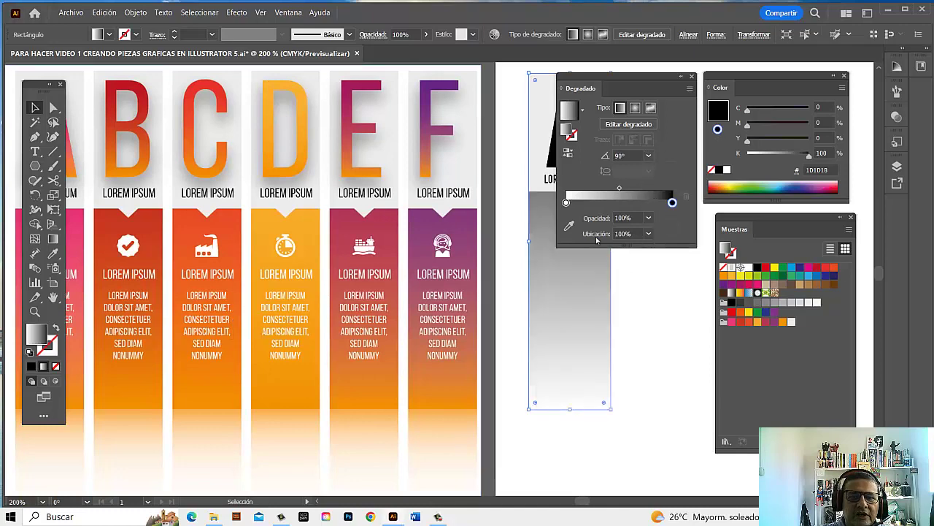
{"action": "left_click", "coordinate": [650, 321]}
{"action": "left_click_drag", "start_coordinate": [417, 333], "coordinate": [460, 332]}
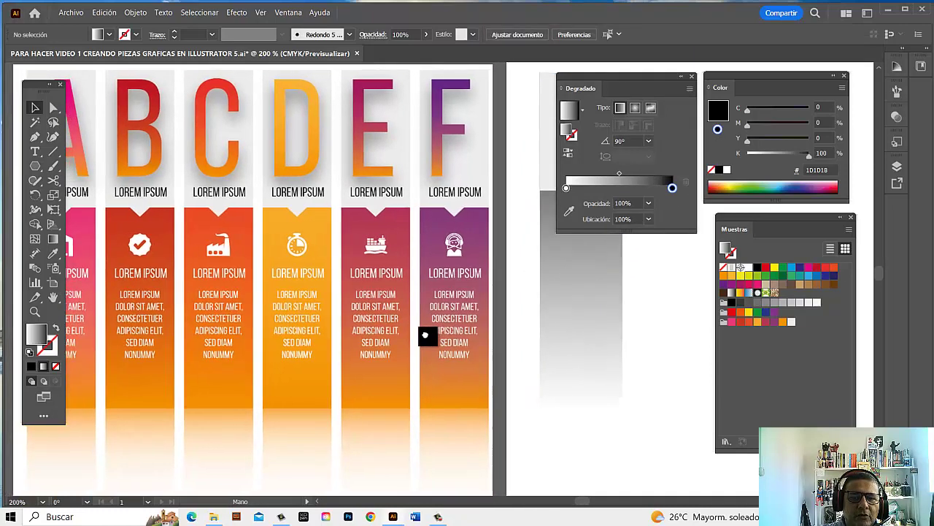
Step: Set the gradient's left stop to orange F28F00 from the swatches
{"action": "left_click_drag", "start_coordinate": [393, 319], "coordinate": [395, 318]}
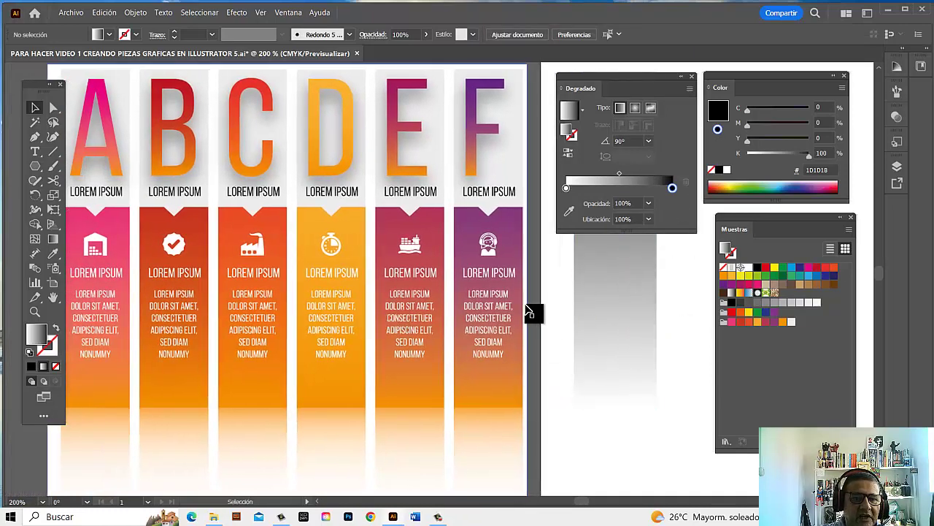
{"action": "left_click", "coordinate": [566, 189]}
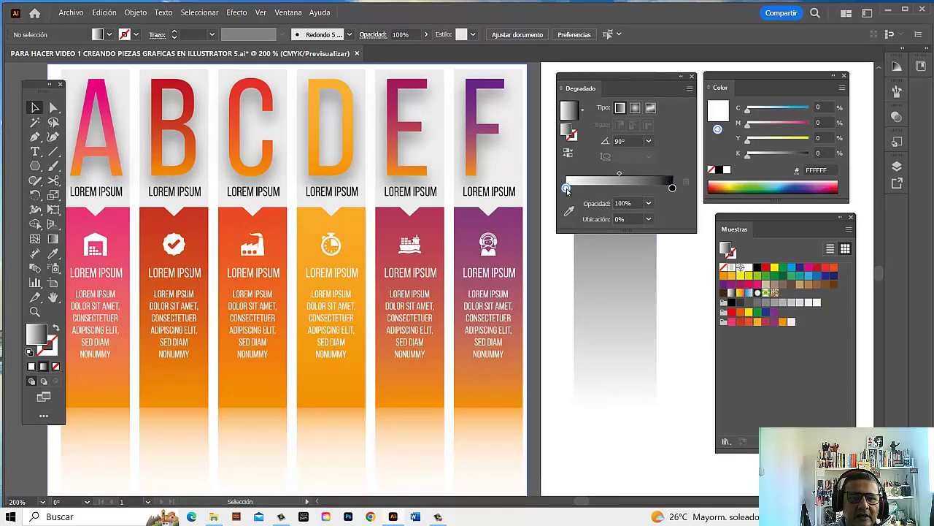
{"action": "double_click", "coordinate": [566, 188]}
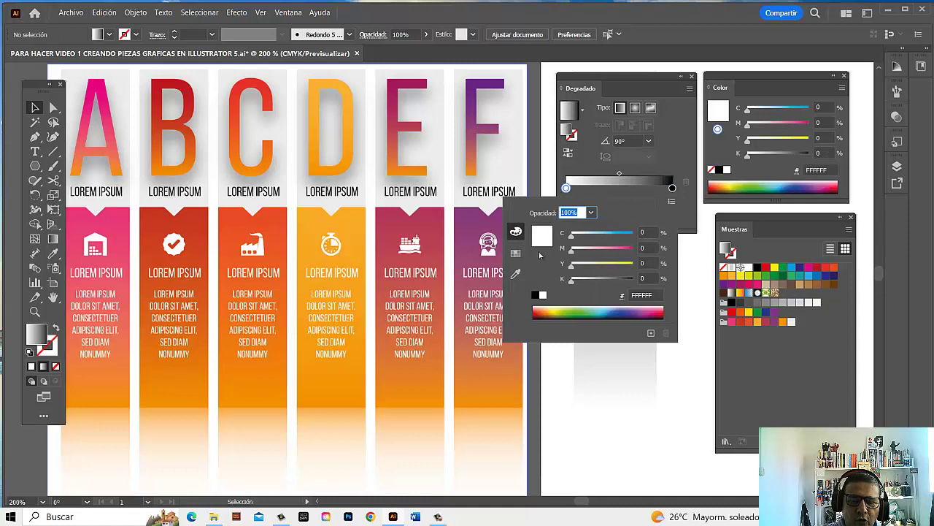
{"action": "left_click", "coordinate": [515, 254]}
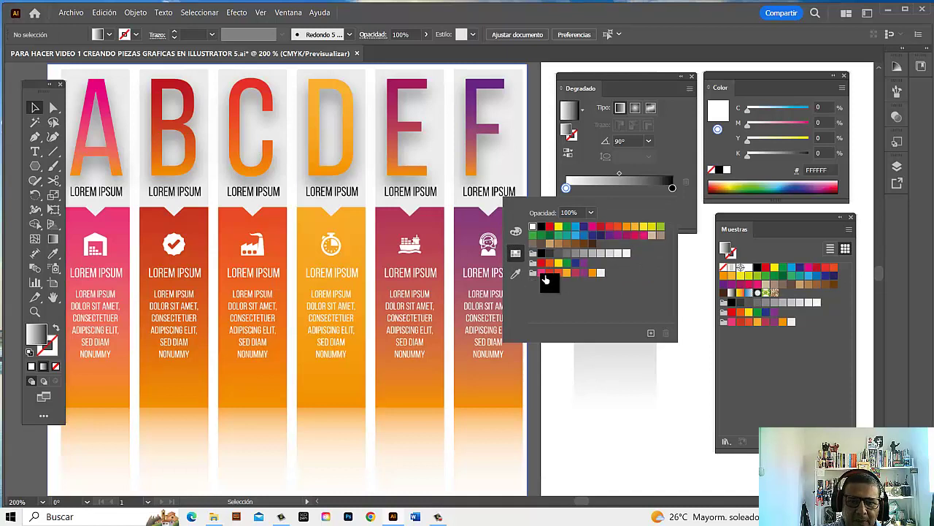
{"action": "left_click", "coordinate": [593, 275]}
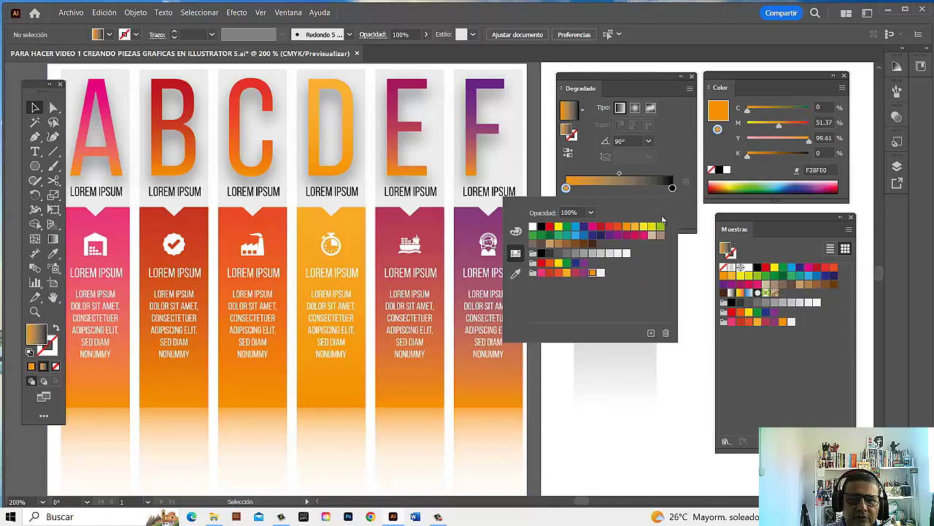
Step: Make the right gradient stop pink E83876, then select the grey strip below the A
{"action": "left_click", "coordinate": [675, 194]}
{"action": "double_click", "coordinate": [672, 188]}
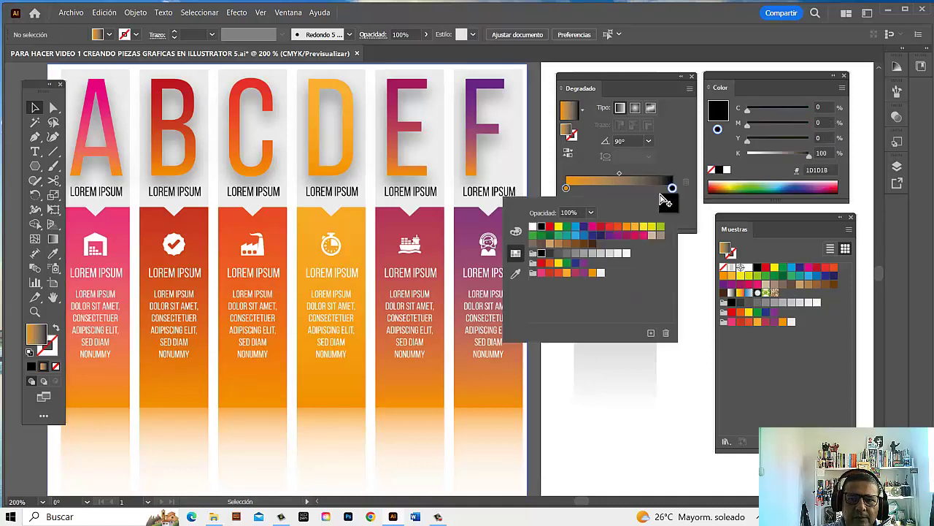
{"action": "left_click", "coordinate": [542, 274]}
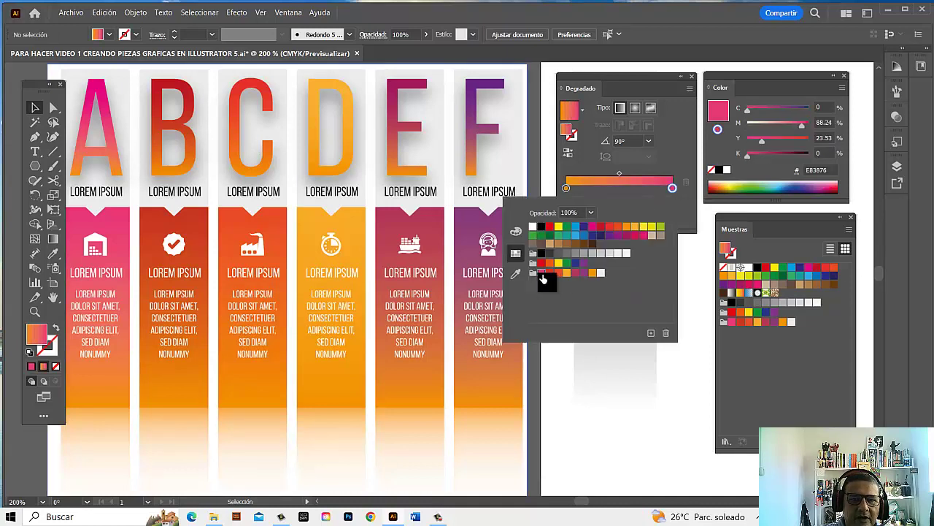
{"action": "left_click", "coordinate": [646, 446]}
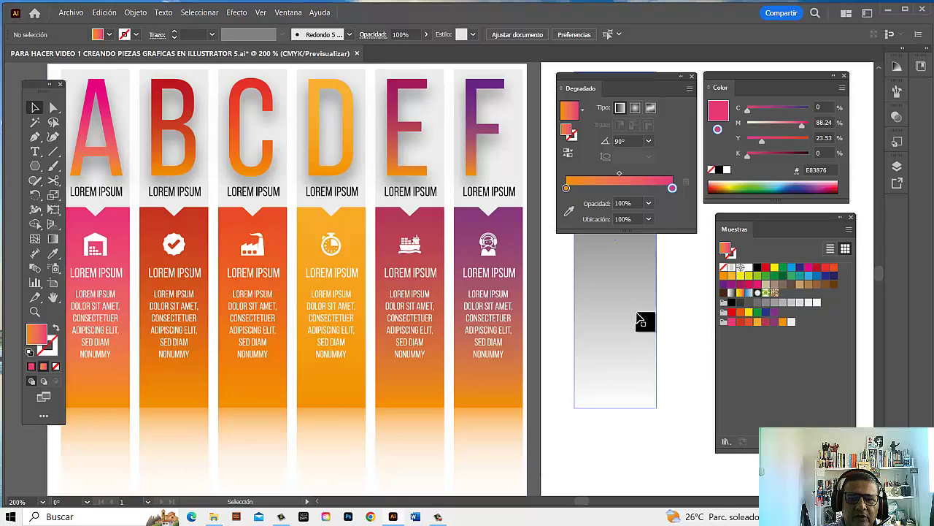
{"action": "scroll", "coordinate": [407, 315], "scroll_direction": "right", "scroll_amount": 5}
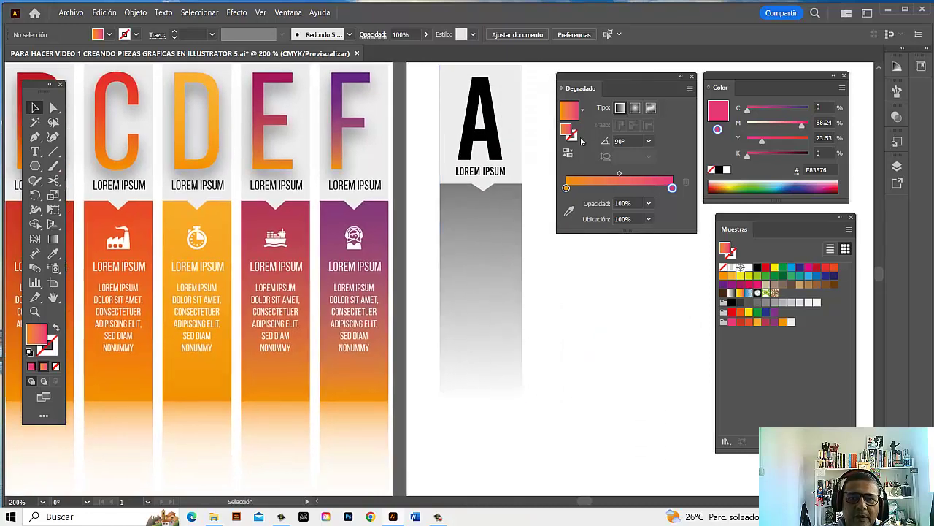
{"action": "left_click", "coordinate": [584, 112]}
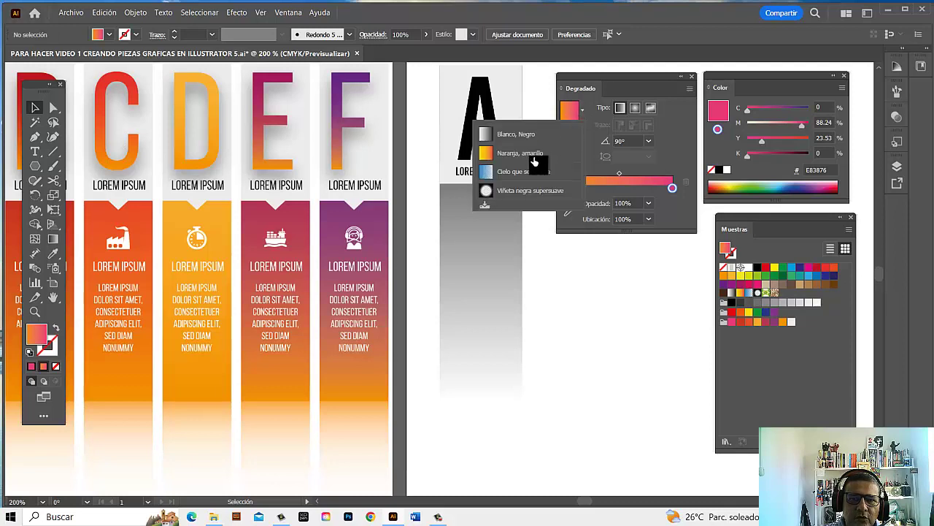
{"action": "left_click", "coordinate": [584, 108]}
{"action": "left_click", "coordinate": [583, 111]}
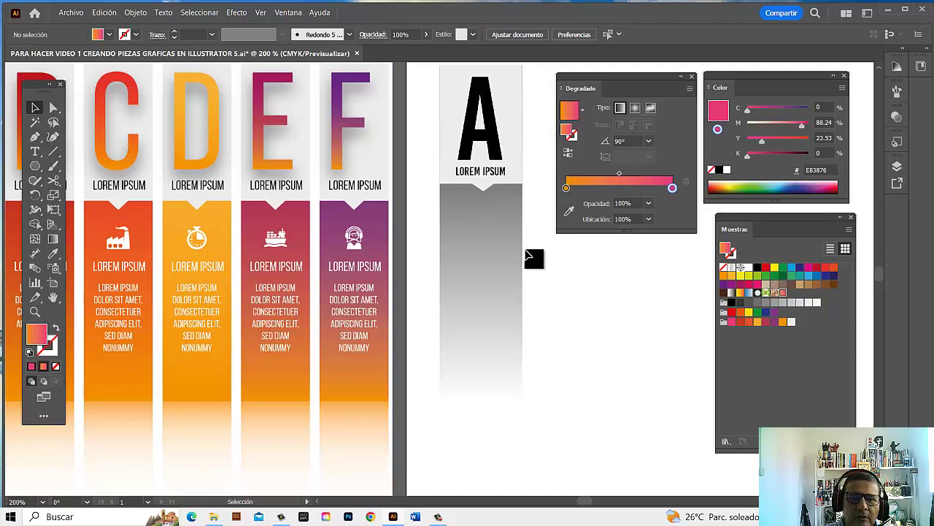
{"action": "left_click_drag", "start_coordinate": [487, 208], "coordinate": [500, 246]}
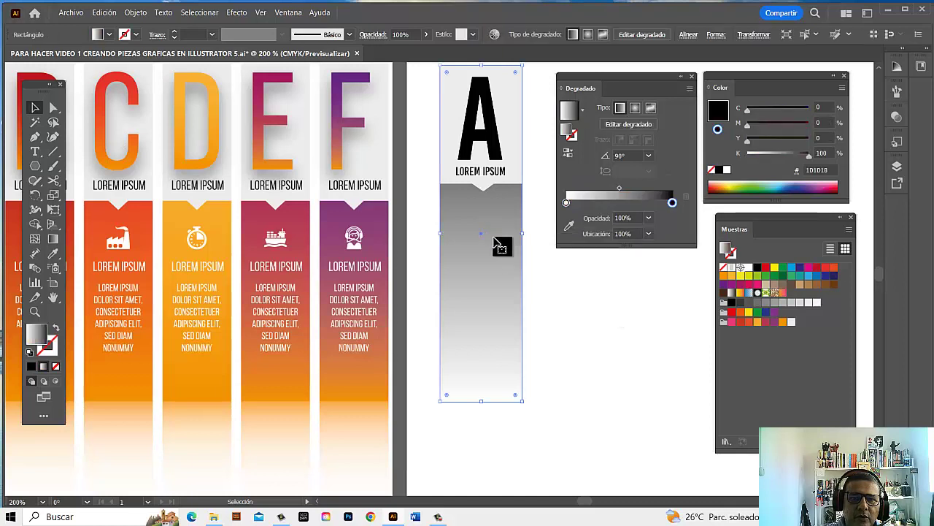
Step: Apply the orange-to-pink gradient to the strip and shift its midpoint to about 43%
{"action": "left_click", "coordinate": [583, 111]}
{"action": "left_click_drag", "start_coordinate": [514, 195], "coordinate": [518, 208]}
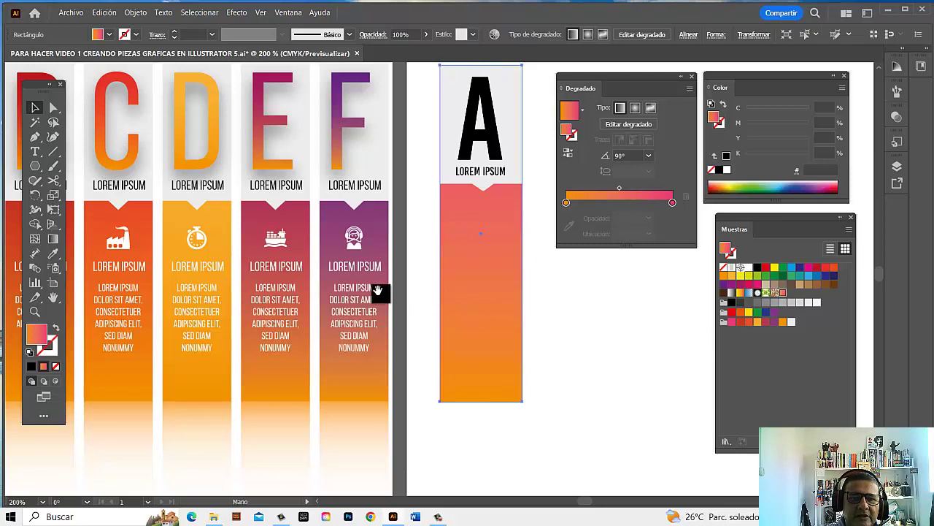
{"action": "mouse_move", "coordinate": [379, 292]}
{"action": "left_mouse_down"}
{"action": "mouse_move", "coordinate": [534, 292]}
{"action": "mouse_move", "coordinate": [424, 291]}
{"action": "left_mouse_up"}
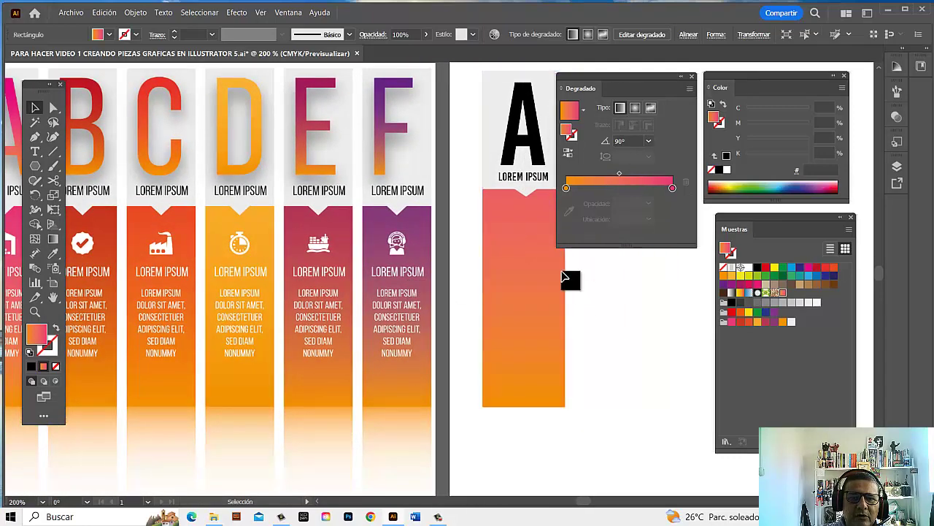
{"action": "left_click_drag", "start_coordinate": [574, 296], "coordinate": [546, 267]}
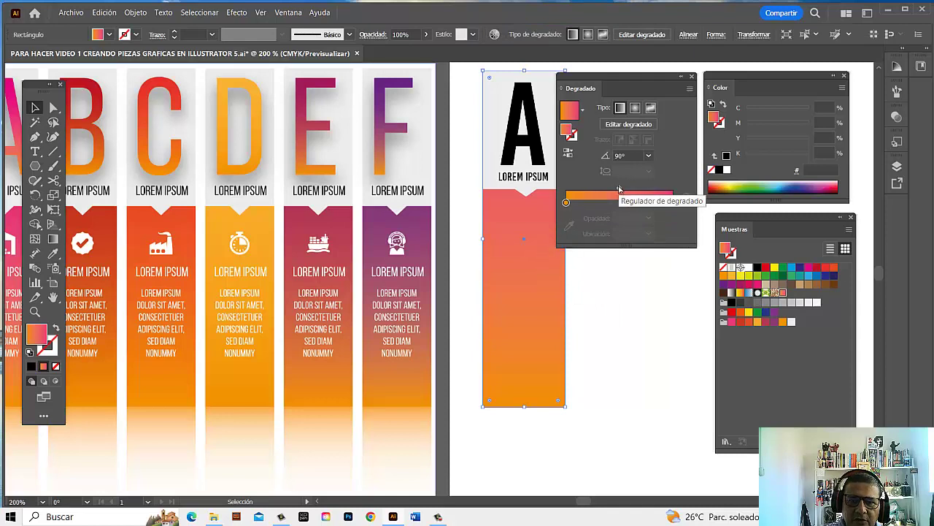
{"action": "left_click_drag", "start_coordinate": [620, 190], "coordinate": [618, 190]}
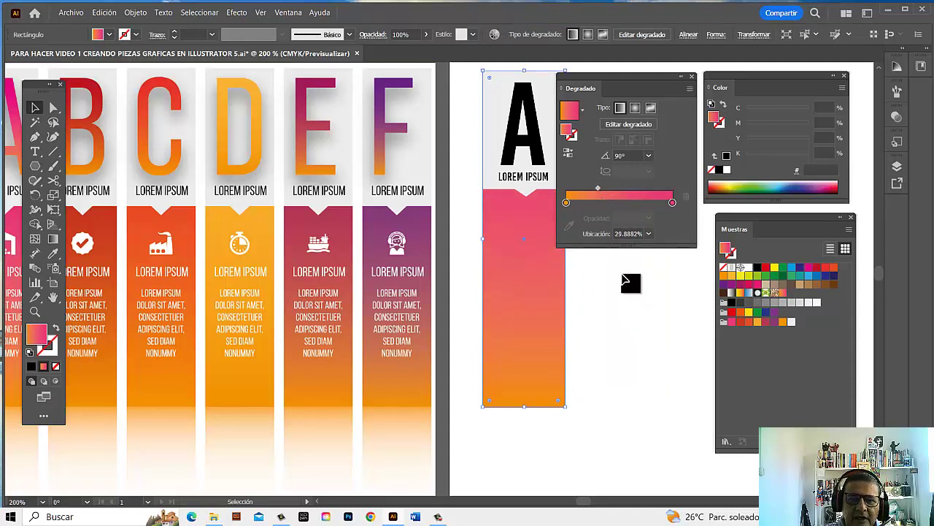
{"action": "mouse_move", "coordinate": [597, 190]}
{"action": "left_mouse_down"}
{"action": "mouse_move", "coordinate": [640, 304]}
{"action": "mouse_move", "coordinate": [522, 267]}
{"action": "left_mouse_up"}
{"action": "left_click", "coordinate": [523, 267]}
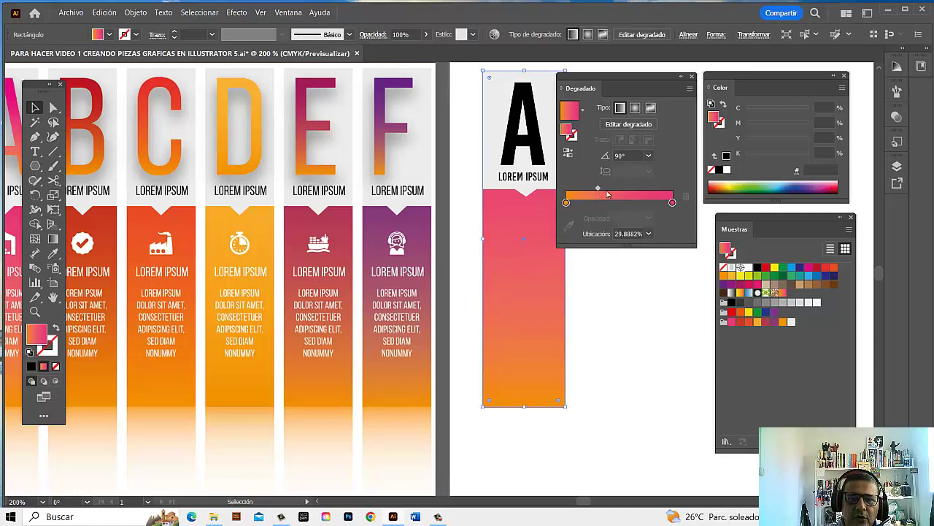
{"action": "left_click_drag", "start_coordinate": [612, 191], "coordinate": [614, 192]}
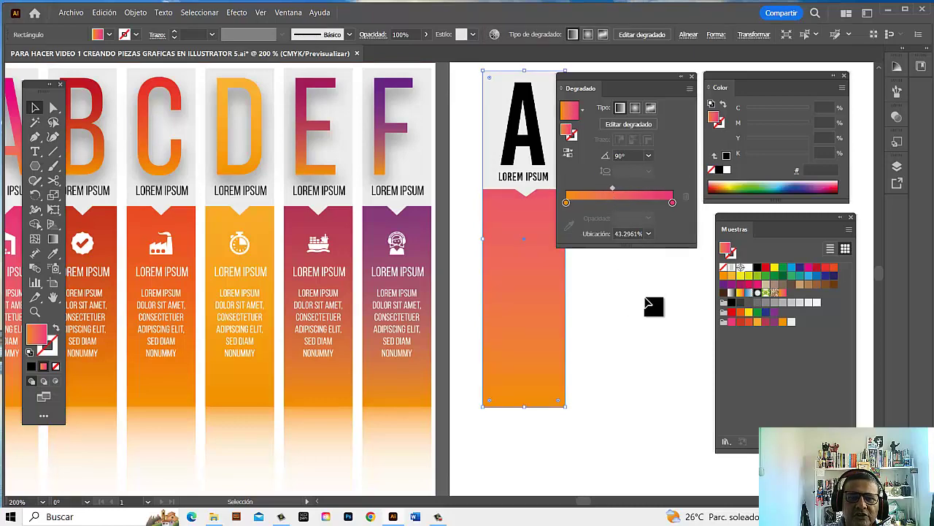
{"action": "left_click", "coordinate": [653, 306]}
{"action": "key", "text": "ctrl+minus"}
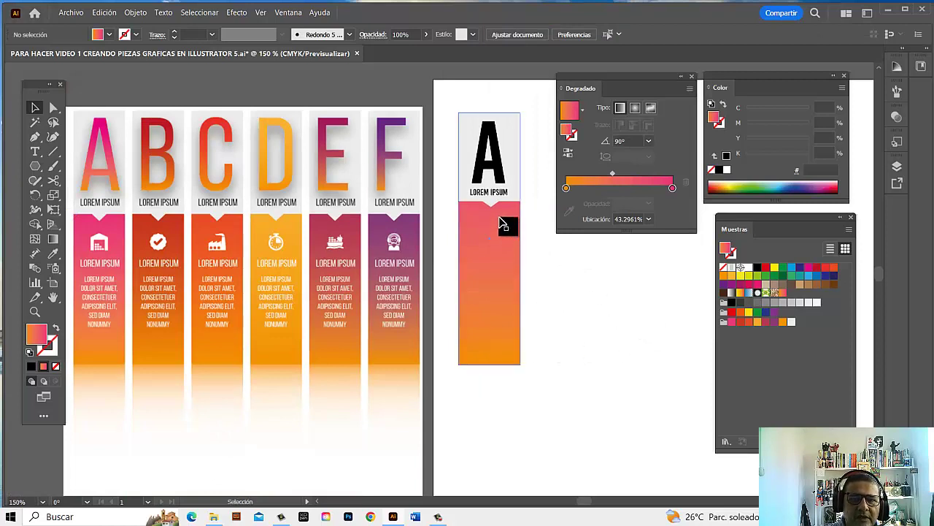
Step: Move the pink gradient stop to 53.5443% and fine-tune the midpoint
{"action": "left_click", "coordinate": [671, 188]}
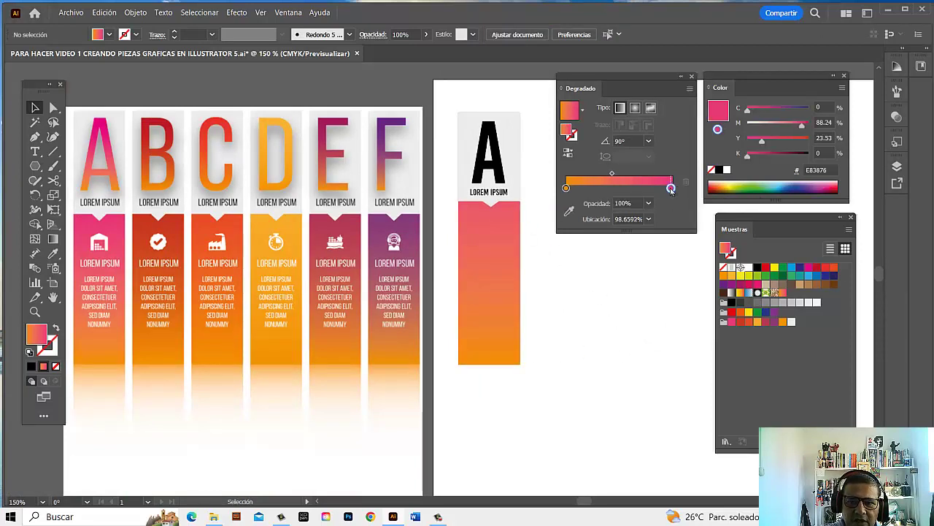
{"action": "left_click", "coordinate": [494, 233]}
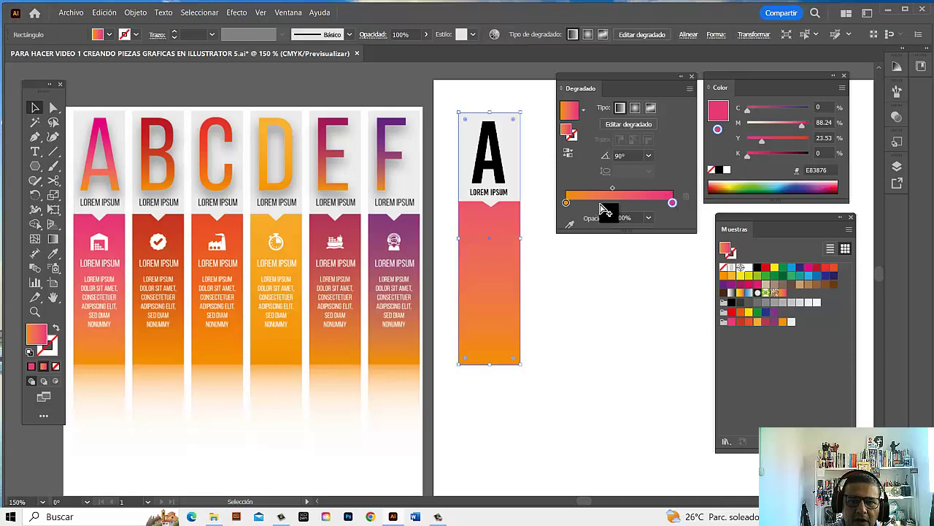
{"action": "mouse_move", "coordinate": [656, 202]}
{"action": "left_mouse_down"}
{"action": "mouse_move", "coordinate": [666, 203]}
{"action": "mouse_move", "coordinate": [655, 205]}
{"action": "left_mouse_up"}
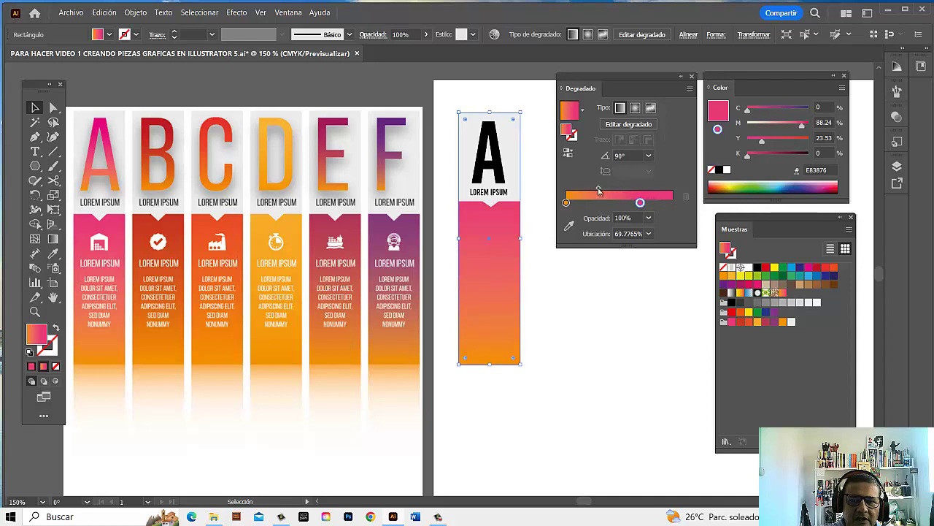
{"action": "left_click_drag", "start_coordinate": [598, 191], "coordinate": [603, 190]}
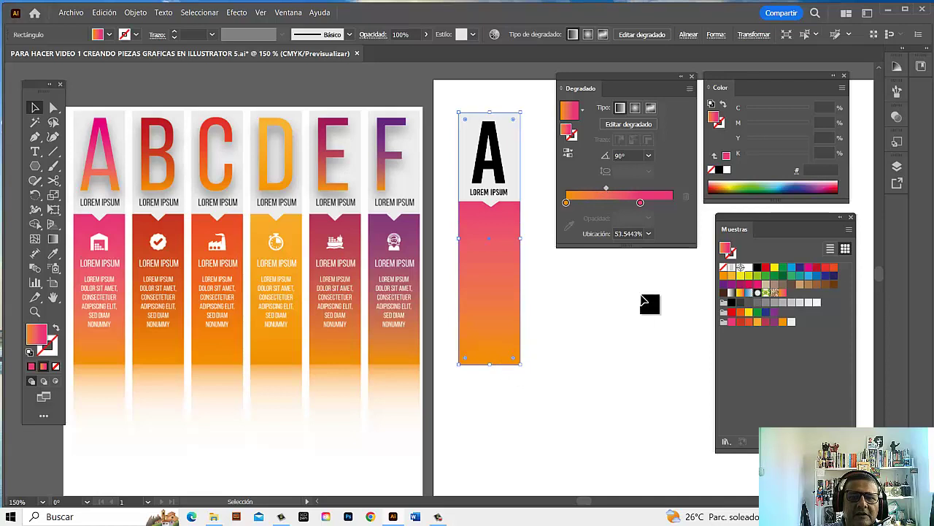
{"action": "left_click", "coordinate": [623, 367]}
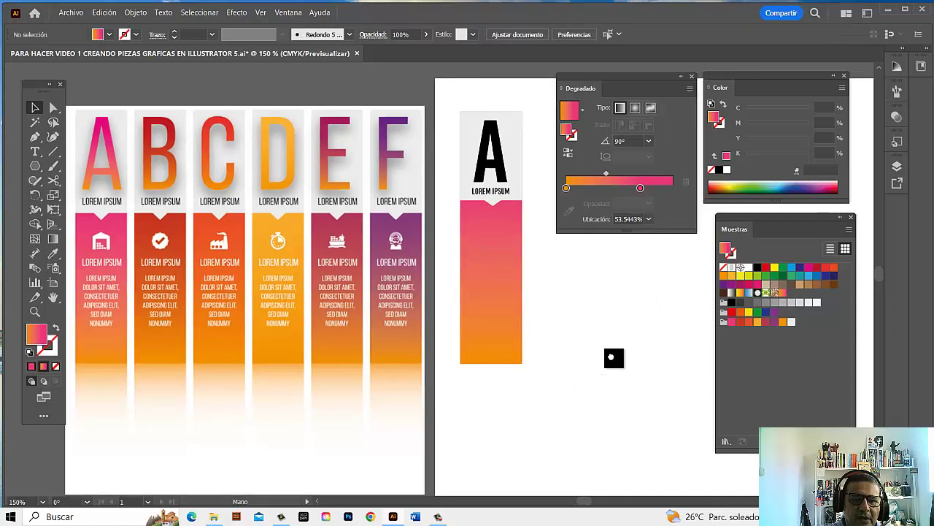
Step: Duplicate the gradient strip downward and shorten the copy to about 1.96 × 3.57 cm
{"action": "scroll", "coordinate": [611, 357], "scroll_direction": "down", "scroll_amount": 2}
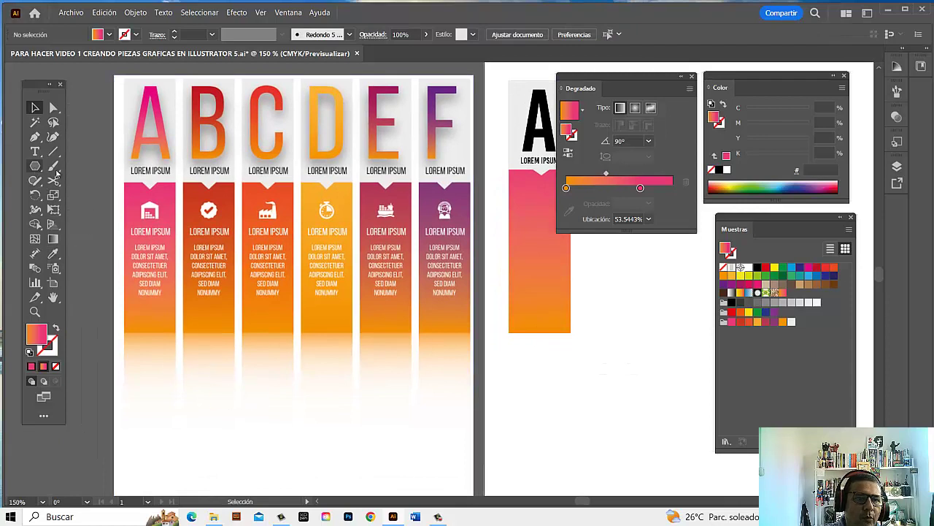
{"action": "left_click", "coordinate": [553, 238]}
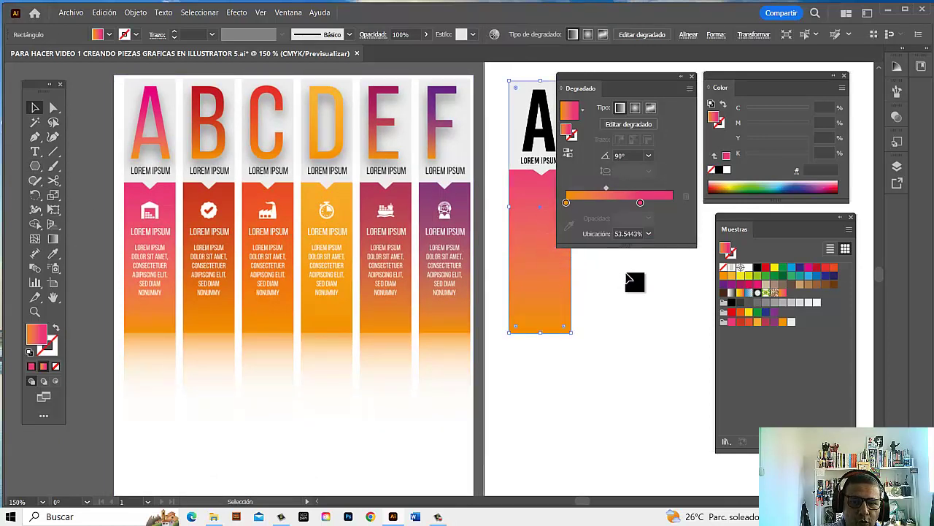
{"action": "left_click", "coordinate": [629, 278]}
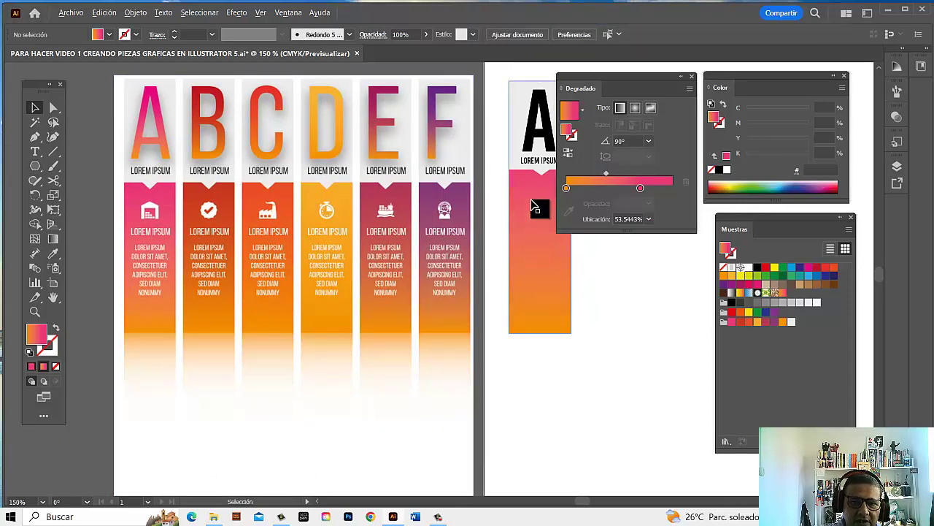
{"action": "mouse_move", "coordinate": [531, 210]}
{"action": "left_mouse_down"}
{"action": "mouse_move", "coordinate": [586, 396]}
{"action": "mouse_move", "coordinate": [532, 456]}
{"action": "left_mouse_up"}
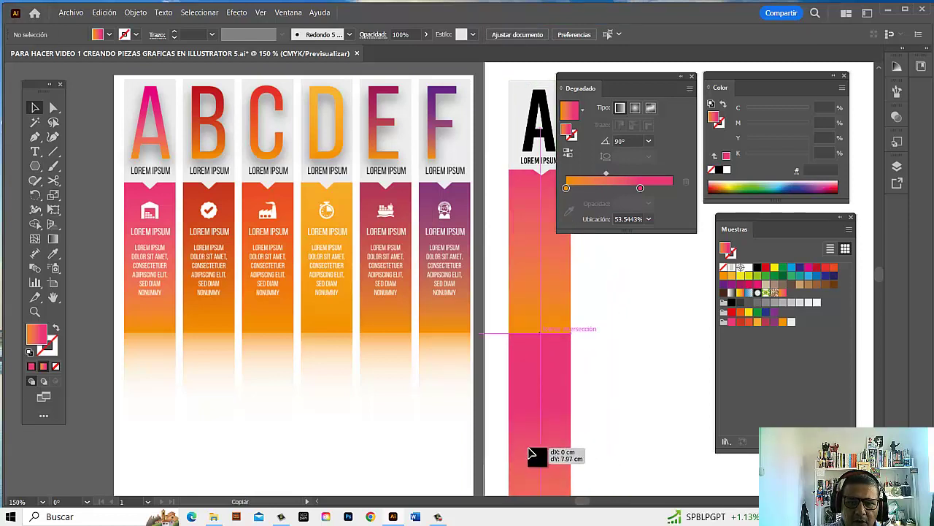
{"action": "scroll", "coordinate": [603, 435], "scroll_direction": "down", "scroll_amount": 3}
{"action": "scroll", "coordinate": [604, 401], "scroll_direction": "down", "scroll_amount": 1}
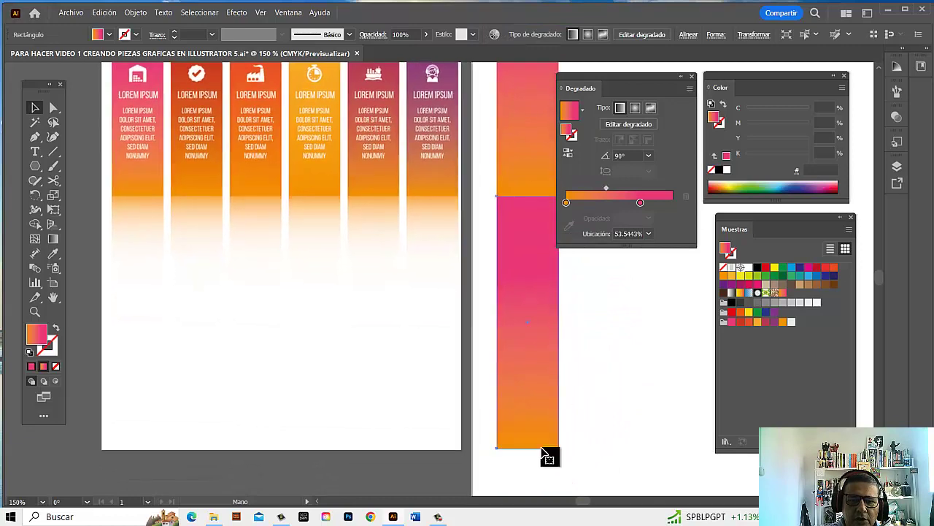
{"action": "left_click_drag", "start_coordinate": [532, 450], "coordinate": [523, 312]}
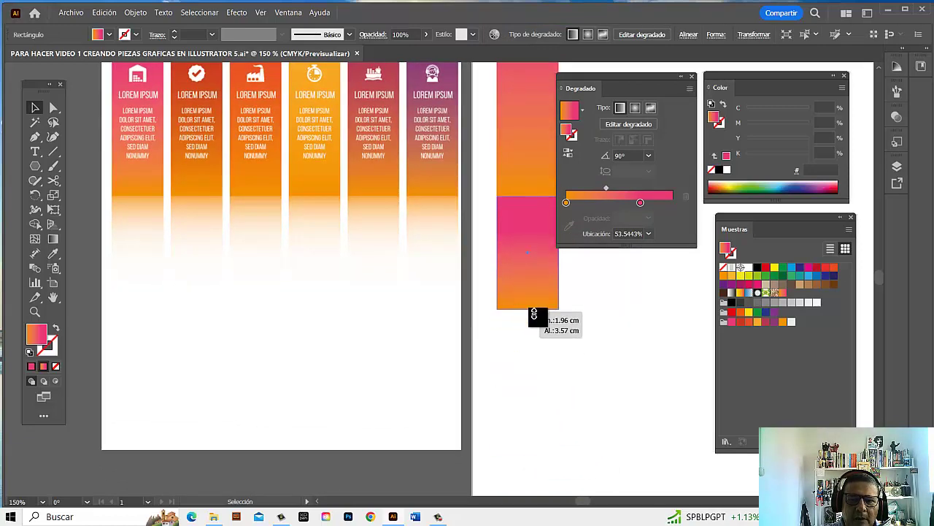
{"action": "scroll", "coordinate": [609, 387], "scroll_direction": "up", "scroll_amount": 4}
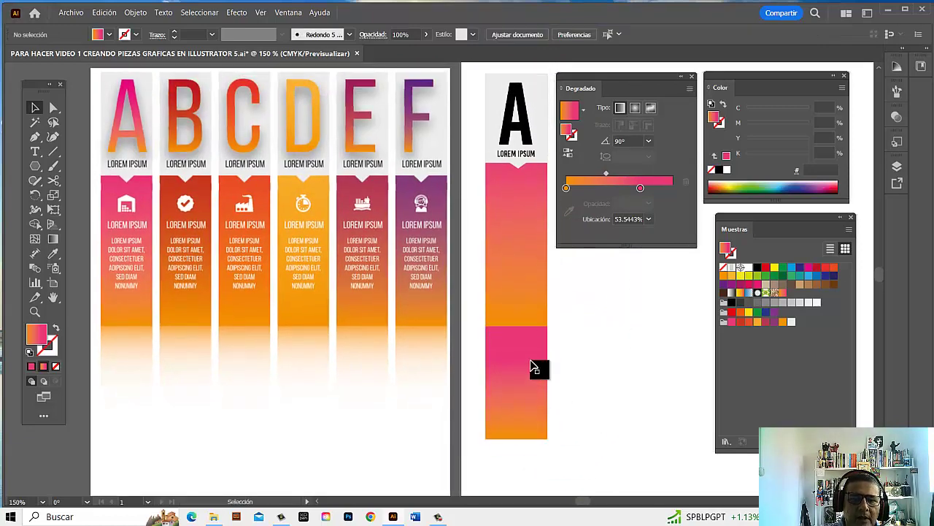
Step: Change the short rectangle's right gradient stop to orange F28F00, then edit the left stop
{"action": "left_click_drag", "start_coordinate": [174, 333], "coordinate": [218, 322]}
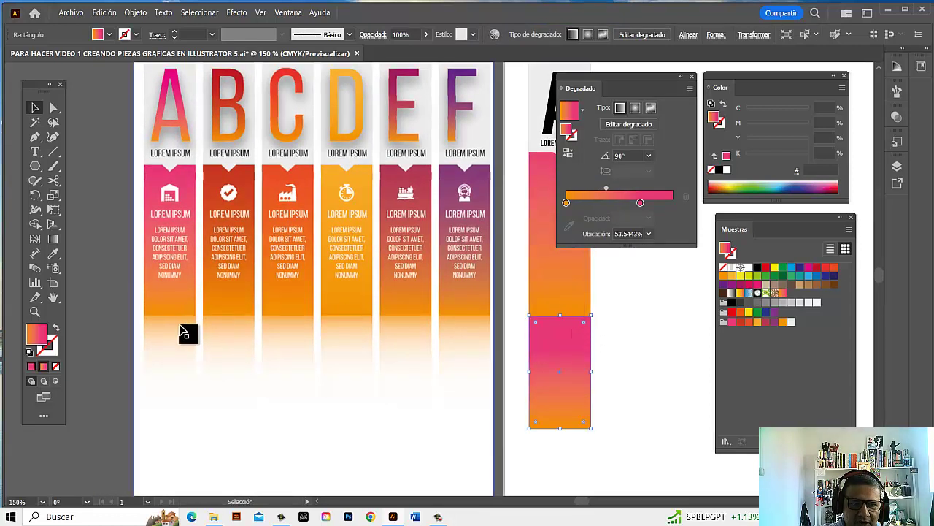
{"action": "left_click", "coordinate": [571, 346]}
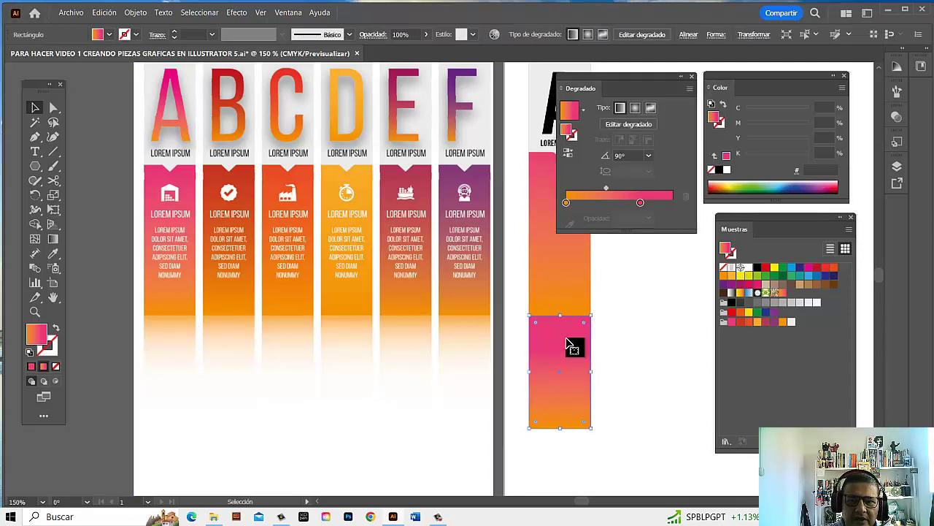
{"action": "left_click", "coordinate": [606, 189]}
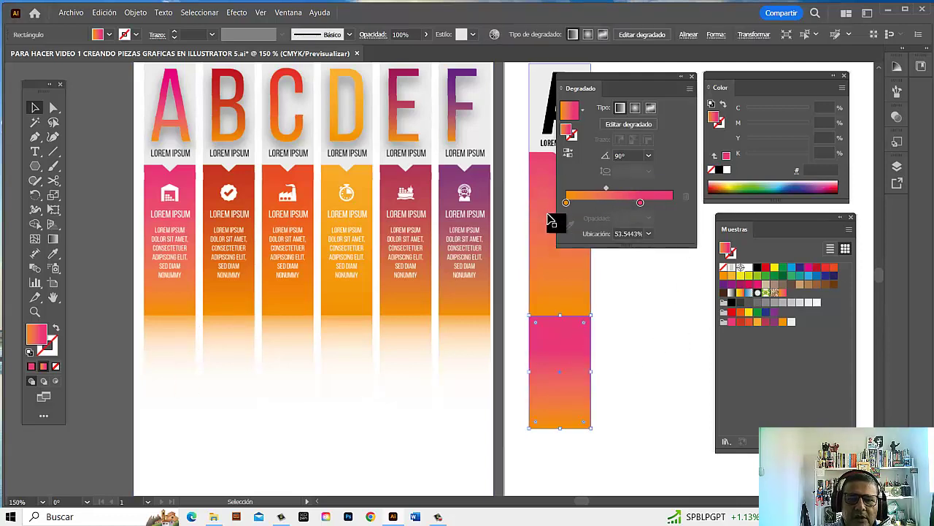
{"action": "double_click", "coordinate": [641, 203]}
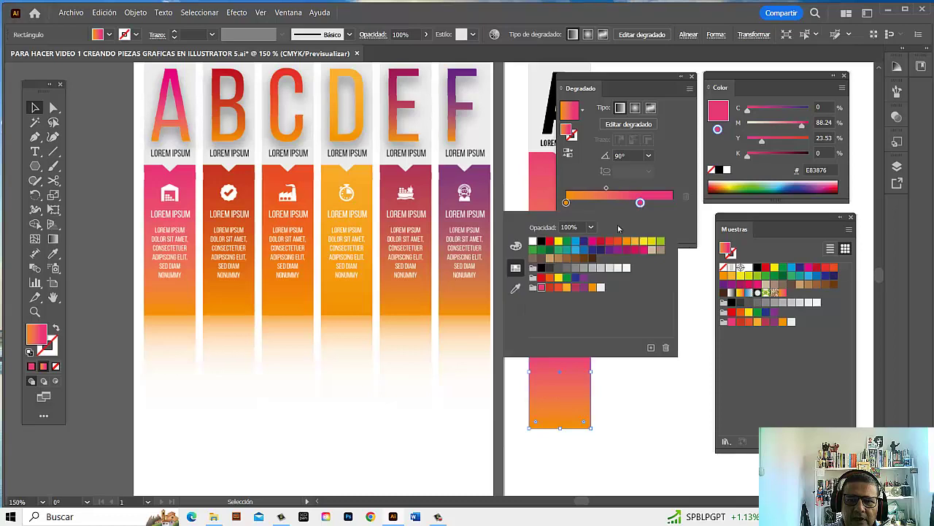
{"action": "left_click", "coordinate": [592, 288]}
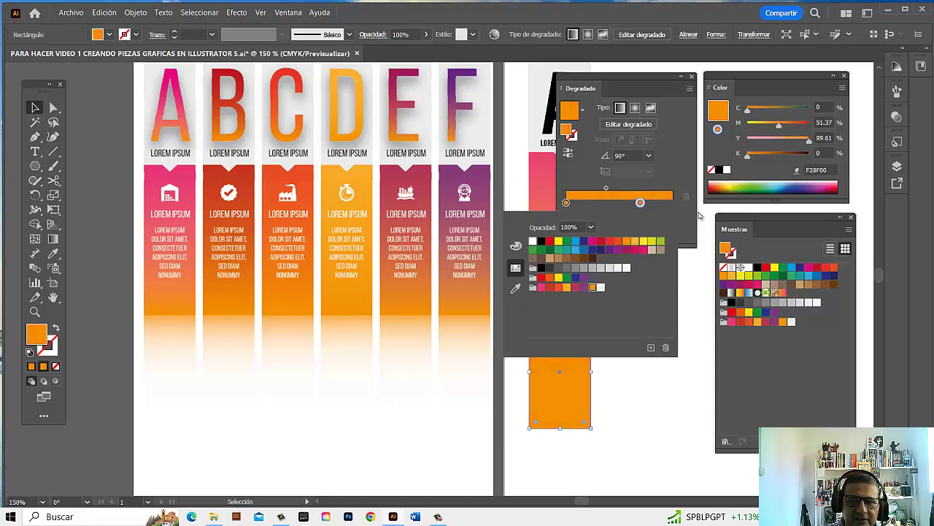
{"action": "left_click", "coordinate": [566, 203]}
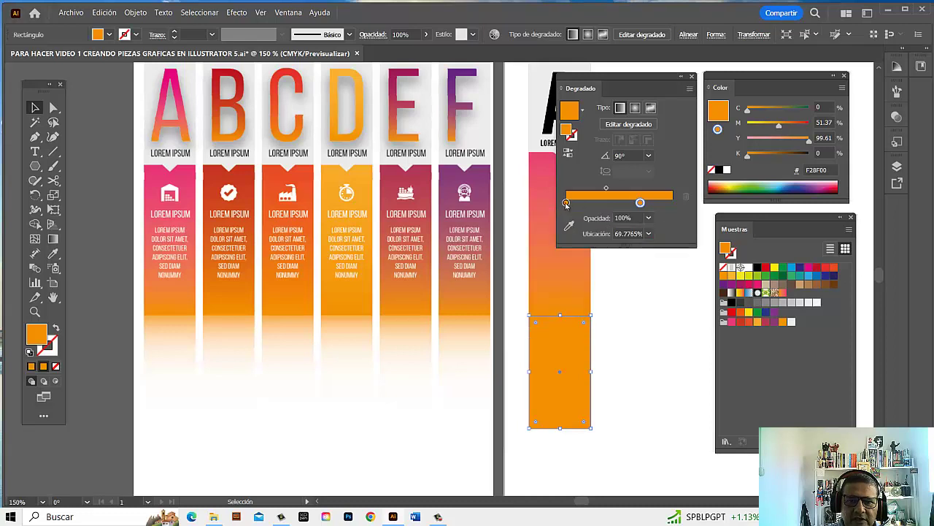
{"action": "double_click", "coordinate": [567, 203]}
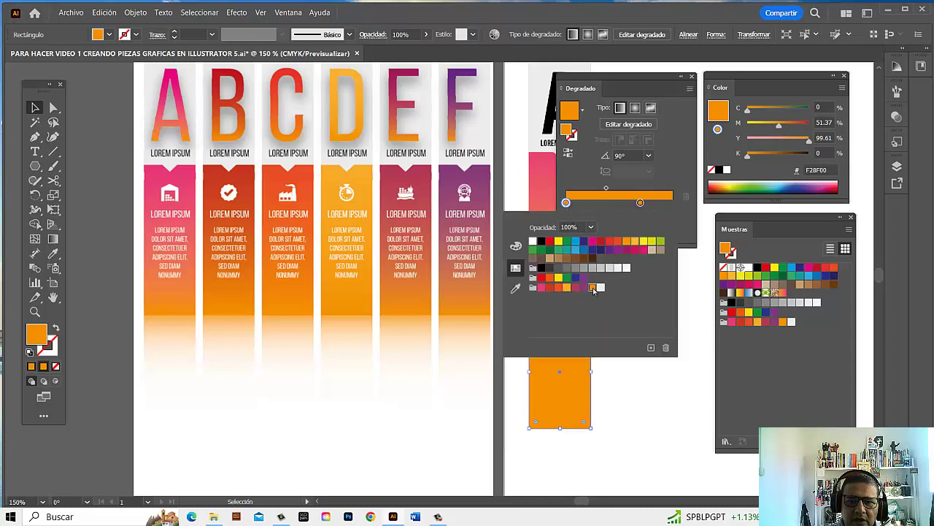
Step: Set the left gradient stop to 0% opacity and push the right stop to the end
{"action": "left_click", "coordinate": [588, 204]}
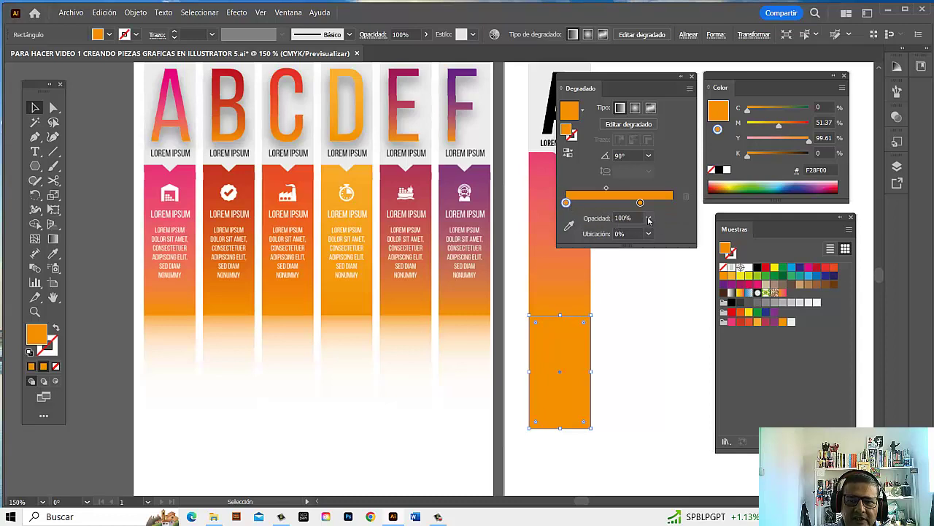
{"action": "left_click", "coordinate": [649, 219]}
{"action": "left_click", "coordinate": [667, 234]}
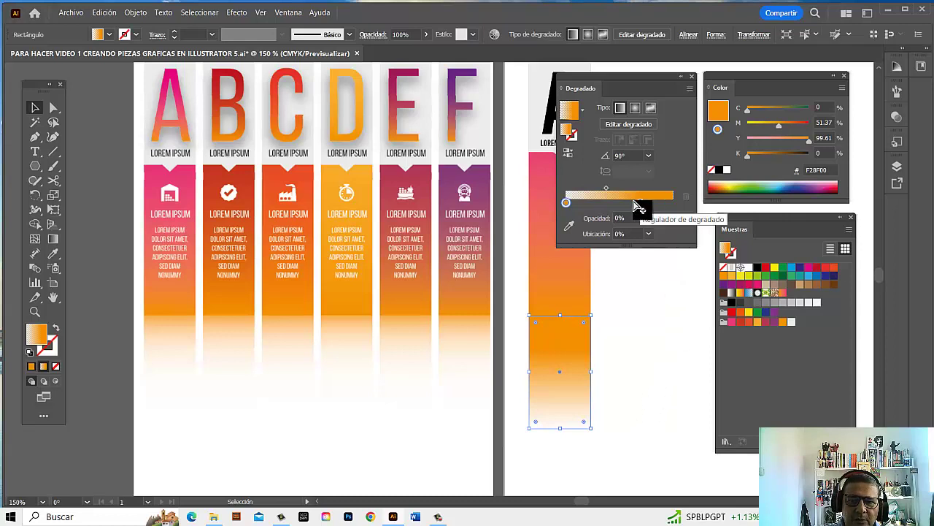
{"action": "left_click_drag", "start_coordinate": [606, 190], "coordinate": [647, 207]}
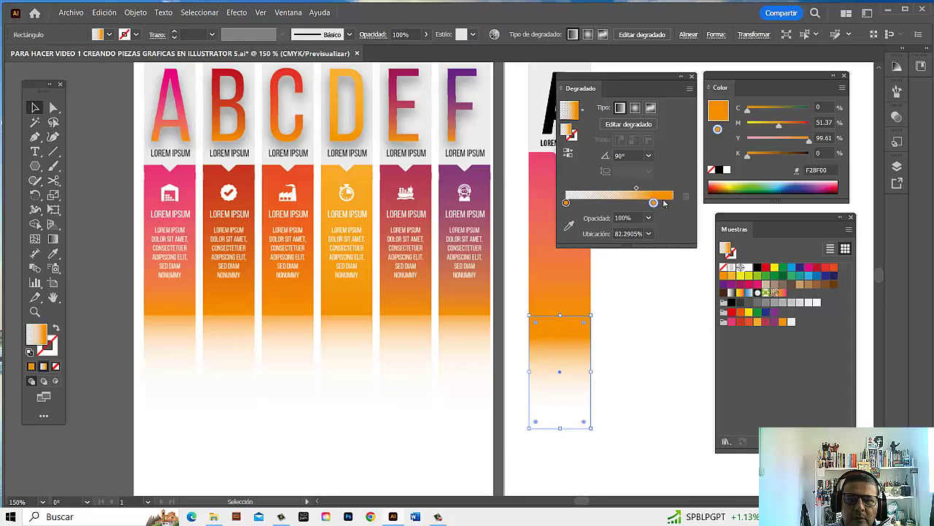
{"action": "mouse_move", "coordinate": [670, 206]}
{"action": "left_mouse_down"}
{"action": "mouse_move", "coordinate": [681, 207]}
{"action": "mouse_move", "coordinate": [645, 191]}
{"action": "left_mouse_up"}
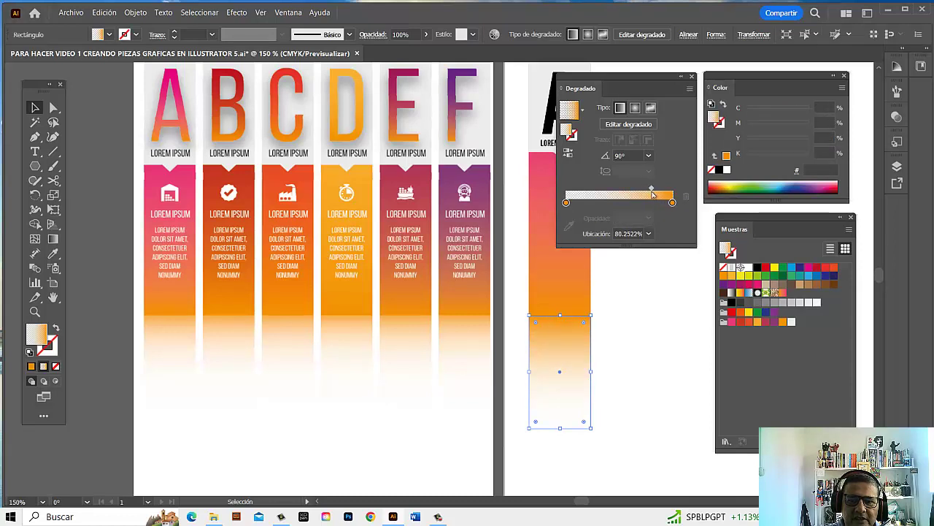
{"action": "left_click", "coordinate": [662, 311]}
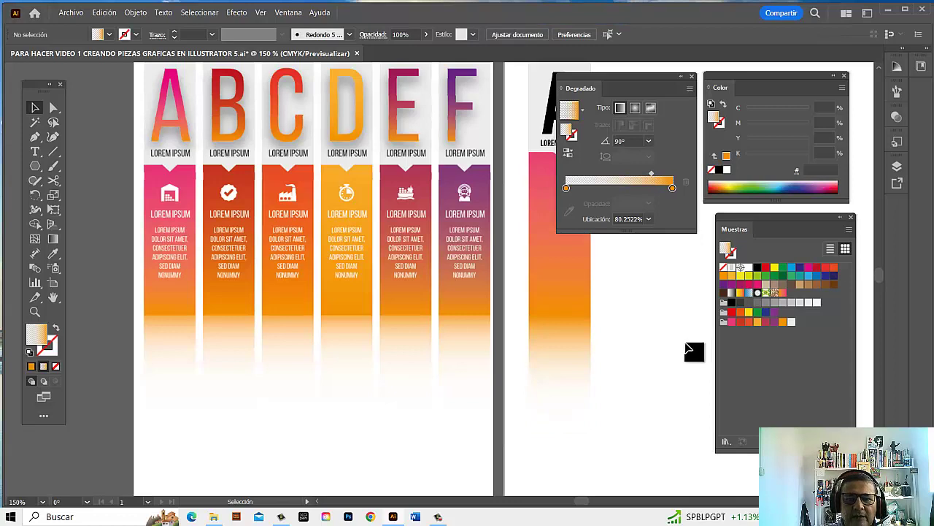
Step: Set the right gradient stop's opacity to 90% and check the fade
{"action": "left_click", "coordinate": [557, 338]}
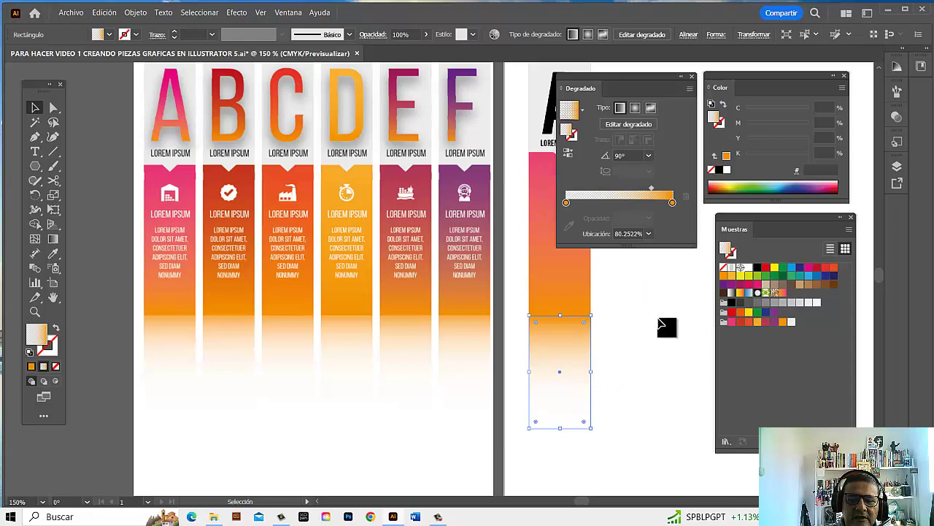
{"action": "left_click", "coordinate": [666, 328]}
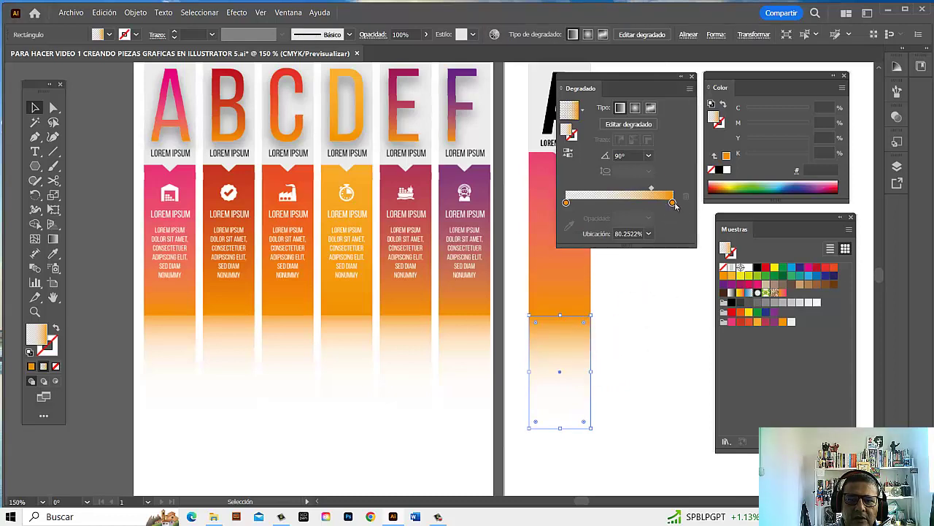
{"action": "left_click", "coordinate": [673, 203]}
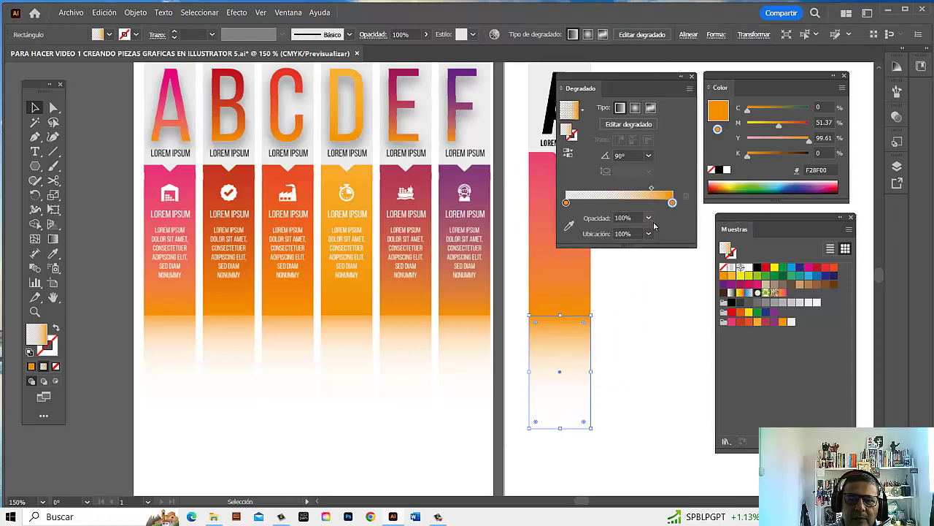
{"action": "left_click", "coordinate": [648, 218]}
{"action": "left_click", "coordinate": [664, 351]}
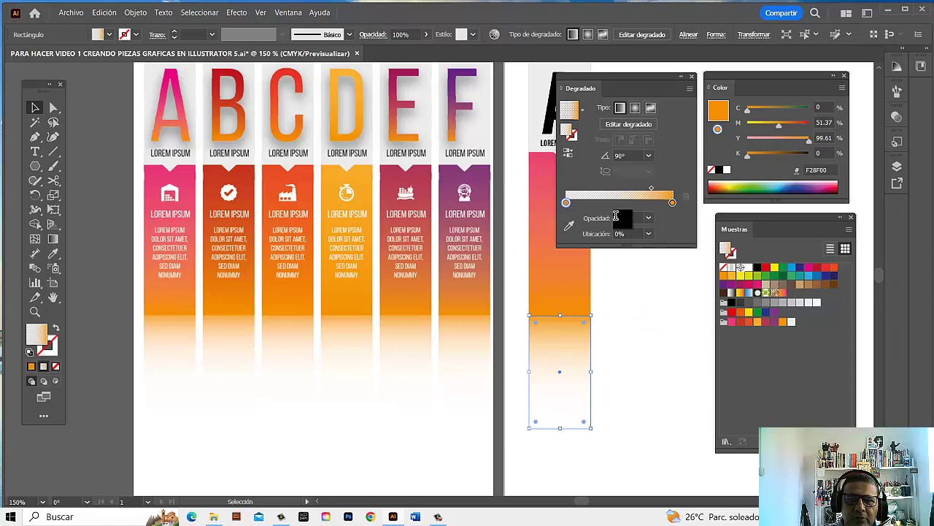
{"action": "type", "text": "0"}
{"action": "key", "text": "Return"}
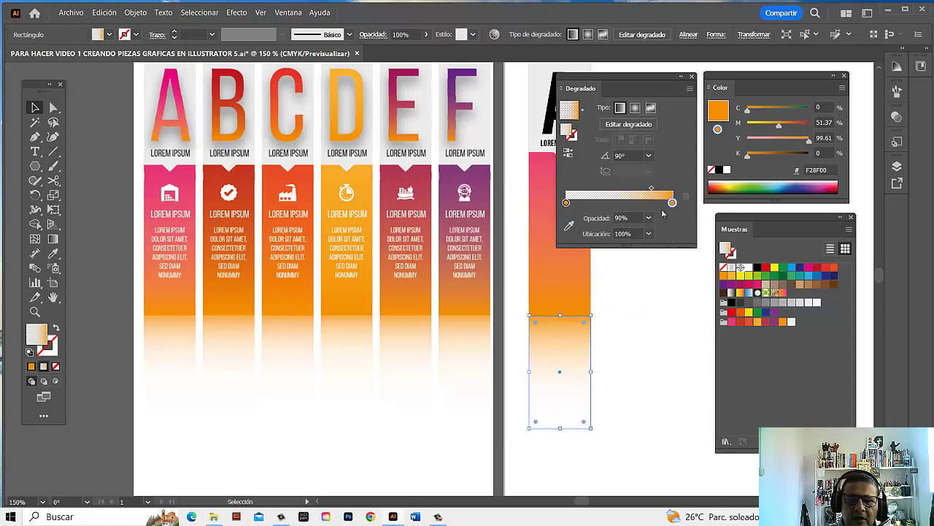
{"action": "left_click", "coordinate": [679, 392]}
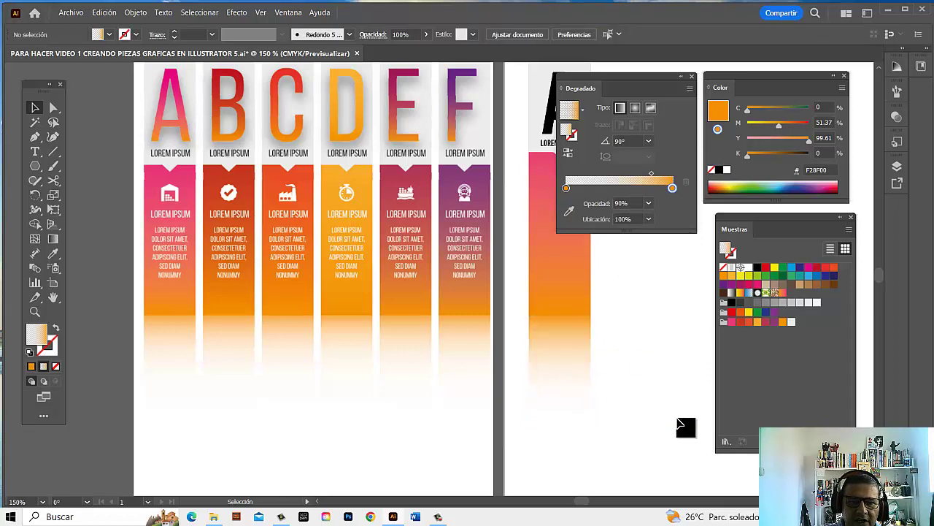
{"action": "mouse_move", "coordinate": [637, 368]}
{"action": "left_mouse_down"}
{"action": "mouse_move", "coordinate": [524, 399]}
{"action": "mouse_move", "coordinate": [580, 362]}
{"action": "left_mouse_up"}
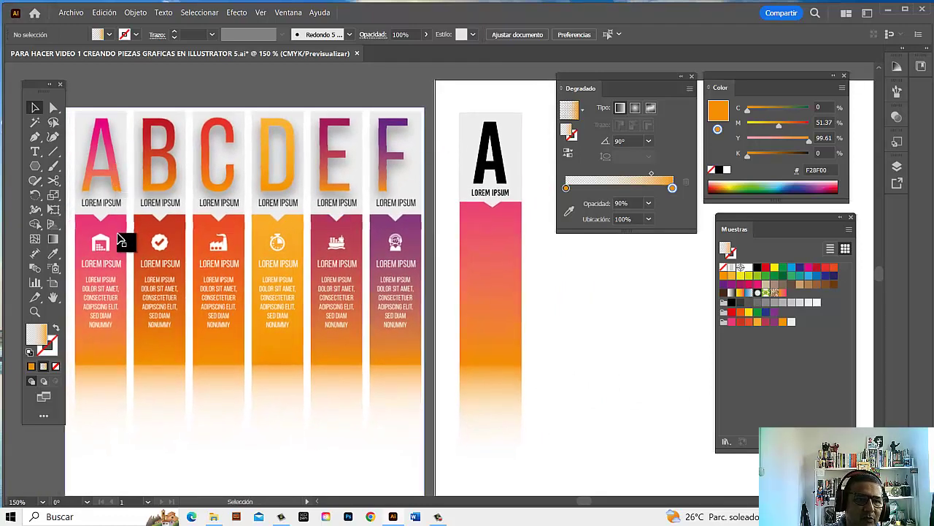
Step: Apply the orange-to-pink gradient to the letter A and convert it to outlines
{"action": "left_click", "coordinate": [501, 168]}
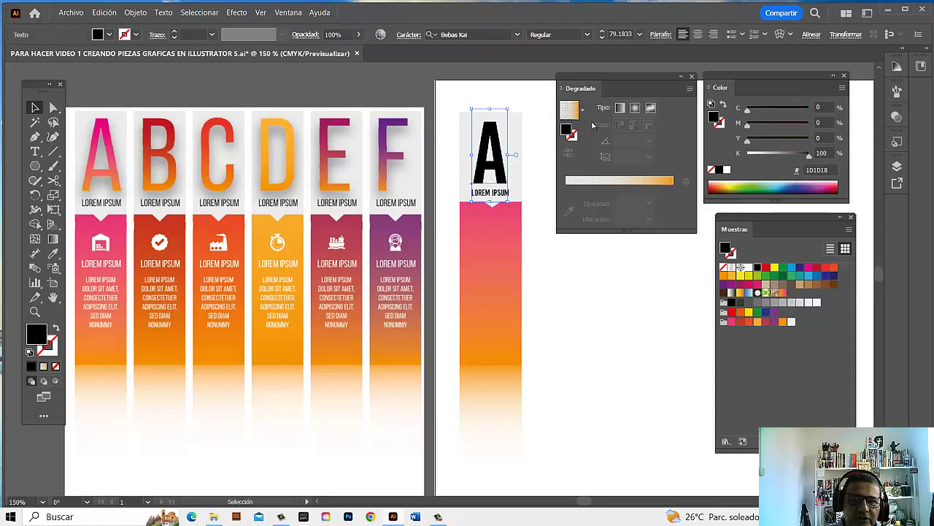
{"action": "left_click", "coordinate": [582, 111]}
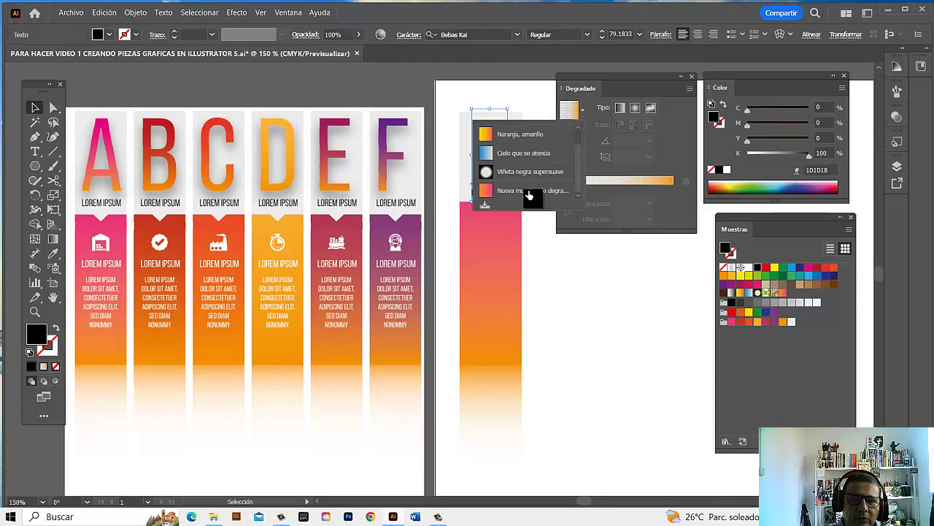
{"action": "left_click", "coordinate": [527, 192]}
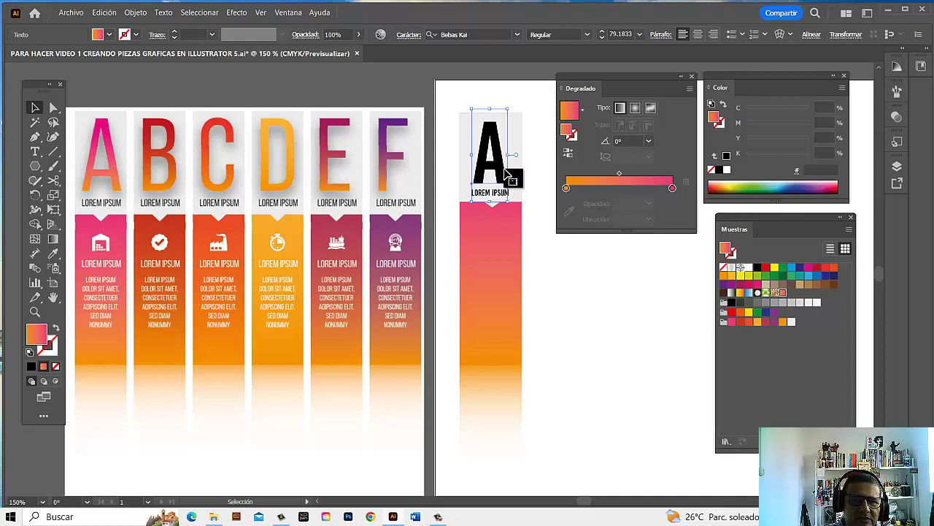
{"action": "left_click", "coordinate": [164, 12]}
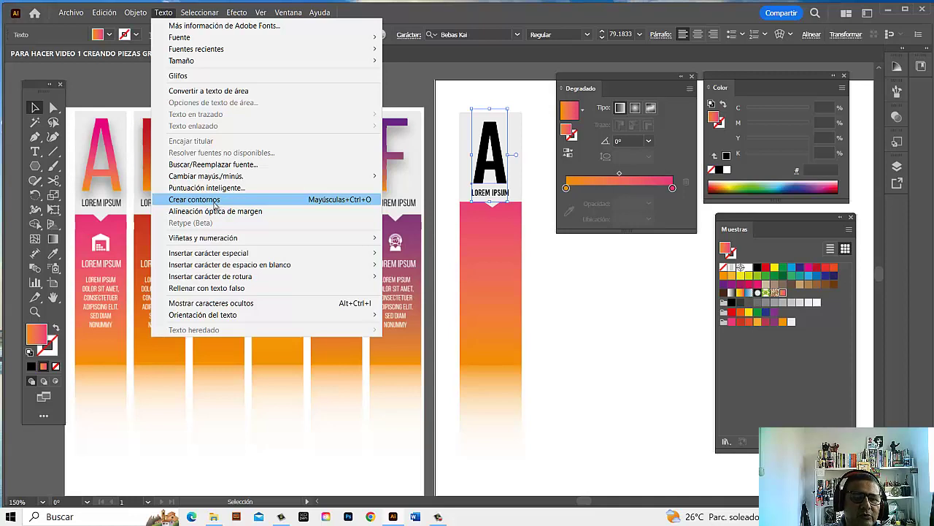
{"action": "left_click", "coordinate": [213, 200]}
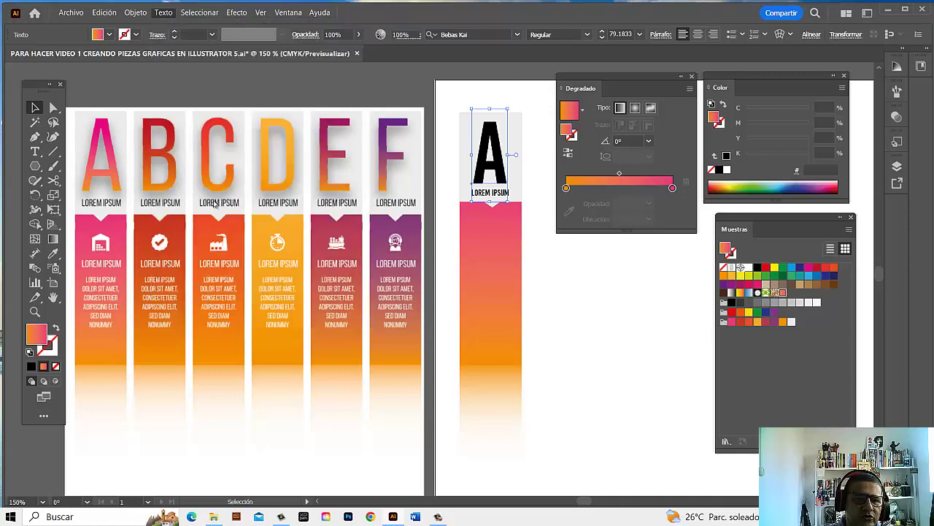
{"action": "mouse_move", "coordinate": [581, 192]}
{"action": "left_mouse_down"}
{"action": "mouse_move", "coordinate": [489, 196]}
{"action": "mouse_move", "coordinate": [485, 180]}
{"action": "mouse_move", "coordinate": [520, 168]}
{"action": "left_mouse_up"}
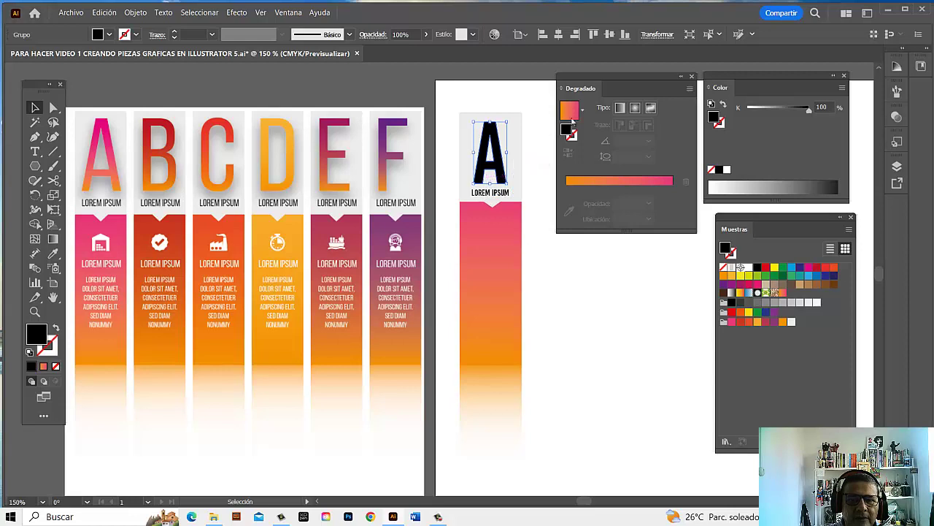
Step: Fill the outlined A with the orange-pink gradient at 90°, midpoint near 49.1%, then reselect it
{"action": "left_click", "coordinate": [570, 117]}
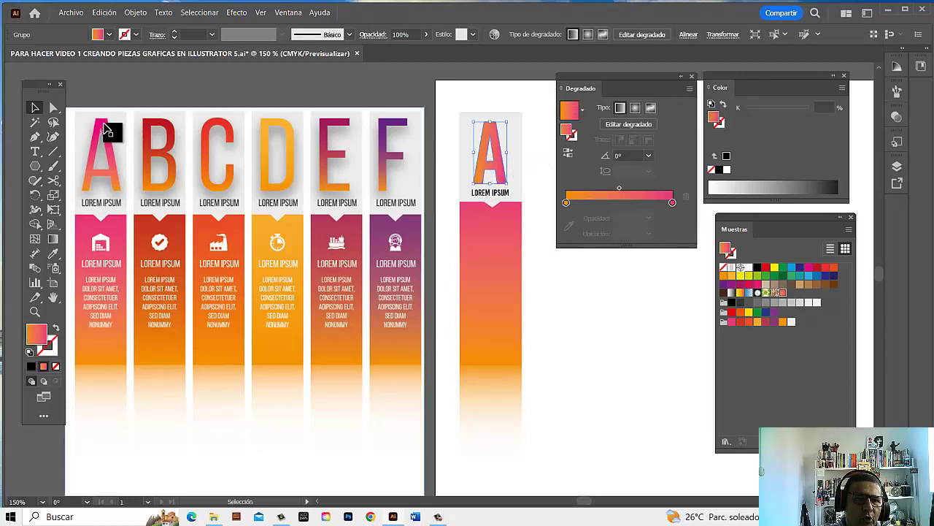
{"action": "left_click", "coordinate": [631, 155]}
{"action": "type", "text": "90"}
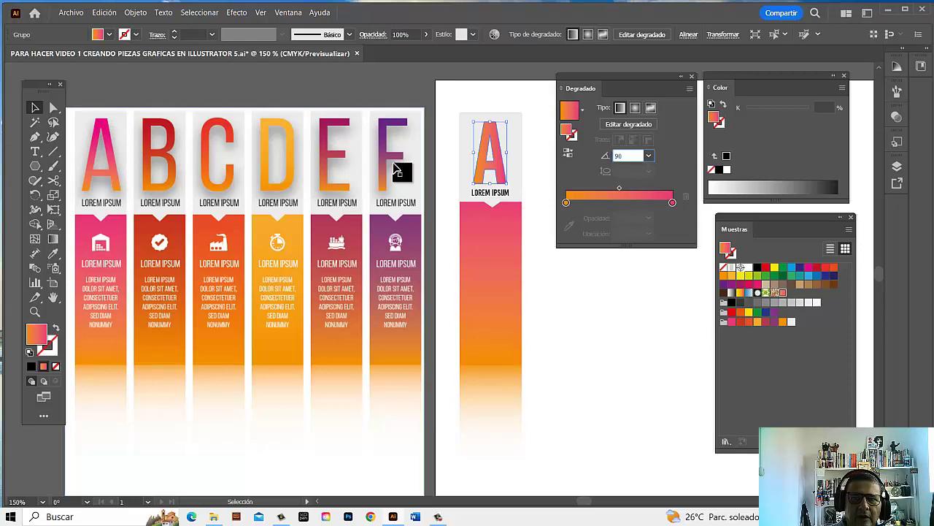
{"action": "key", "text": "Return"}
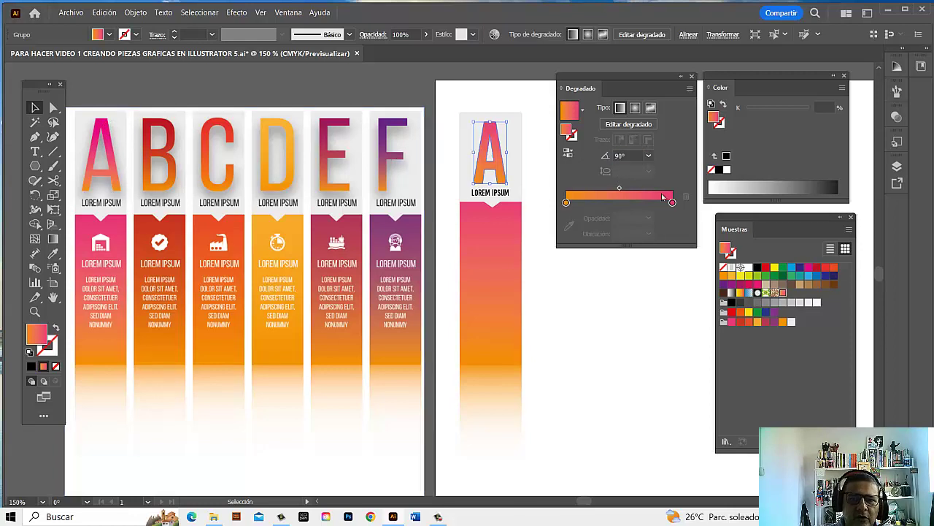
{"action": "left_click_drag", "start_coordinate": [620, 190], "coordinate": [615, 189]}
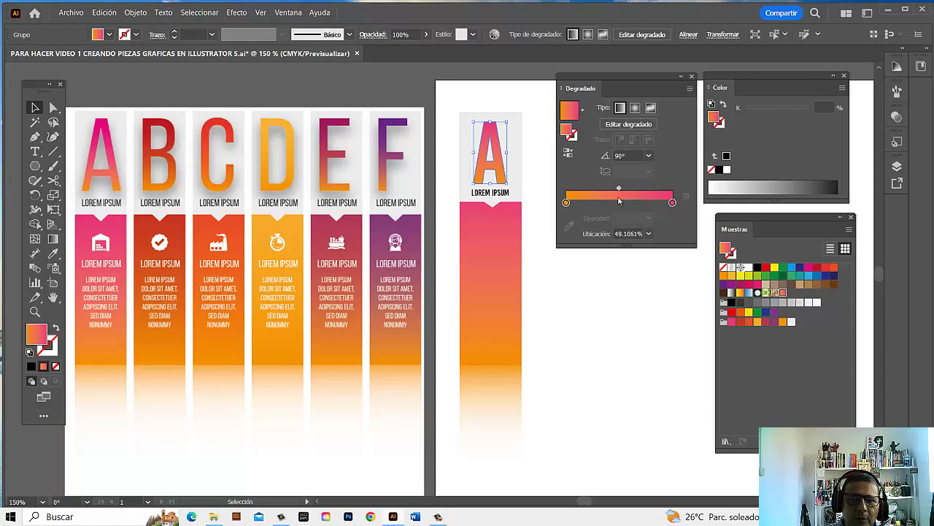
{"action": "left_click", "coordinate": [644, 327]}
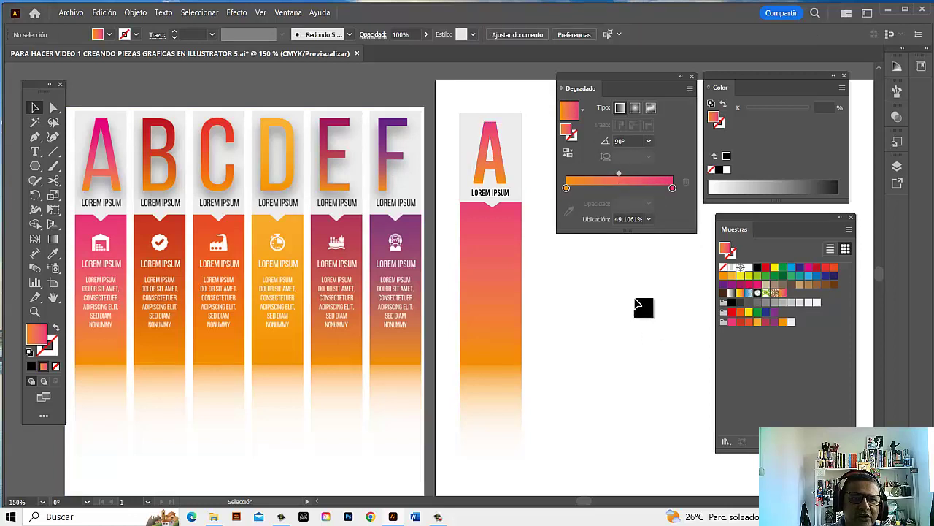
{"action": "left_click", "coordinate": [498, 154]}
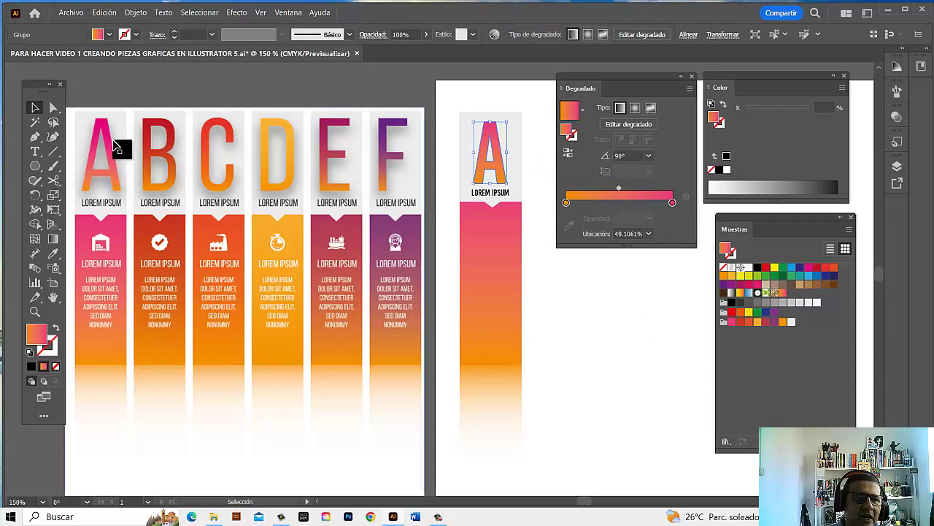
Step: Give the letter A a Multiply 75% drop shadow with 0.2469 cm offsets and 0.1764 cm blur
{"action": "left_click", "coordinate": [237, 13]}
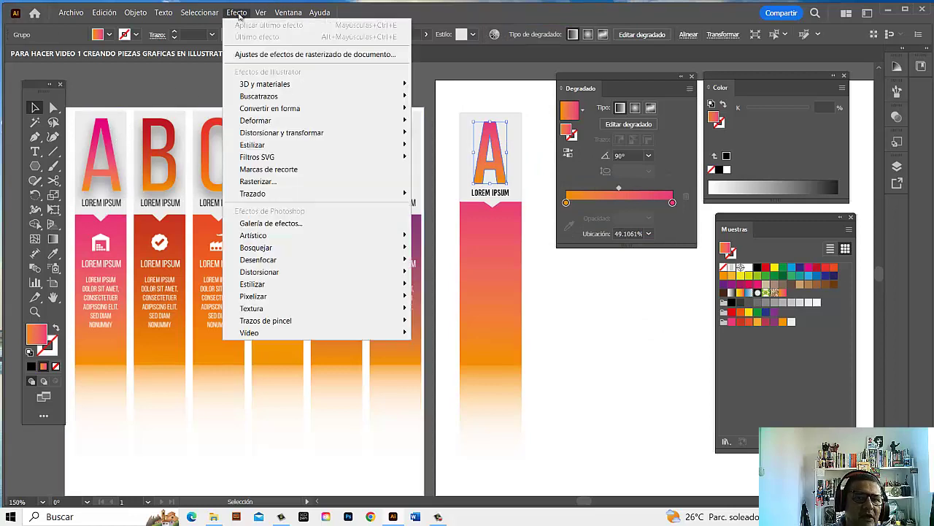
{"action": "mouse_move", "coordinate": [252, 144]}
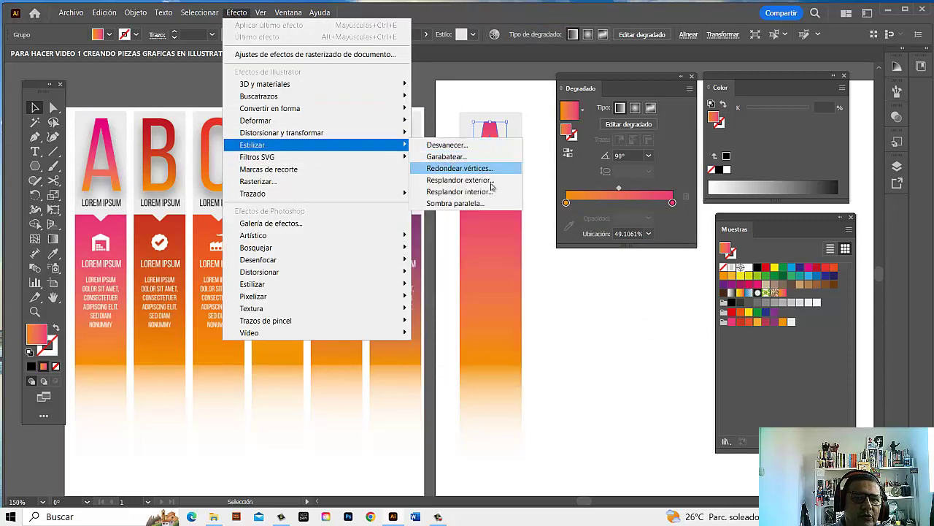
{"action": "left_click", "coordinate": [482, 203]}
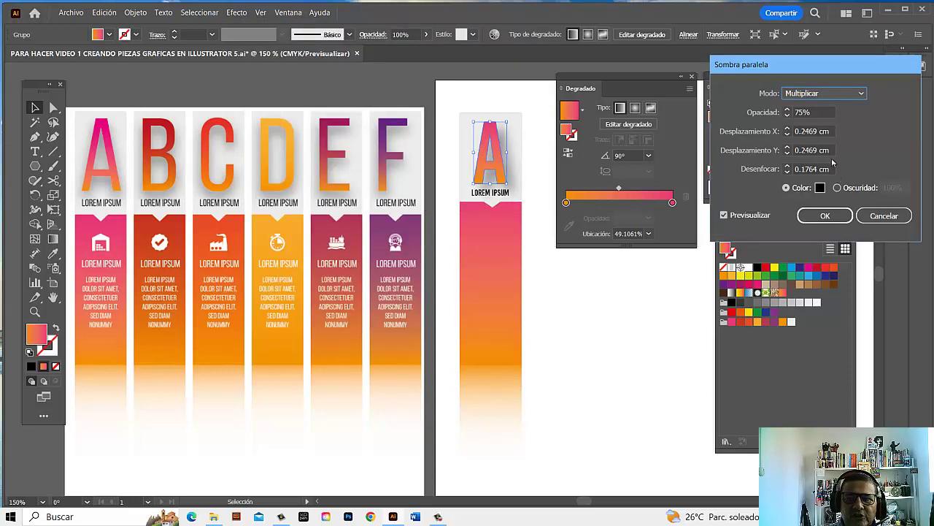
{"action": "double_click", "coordinate": [804, 131]}
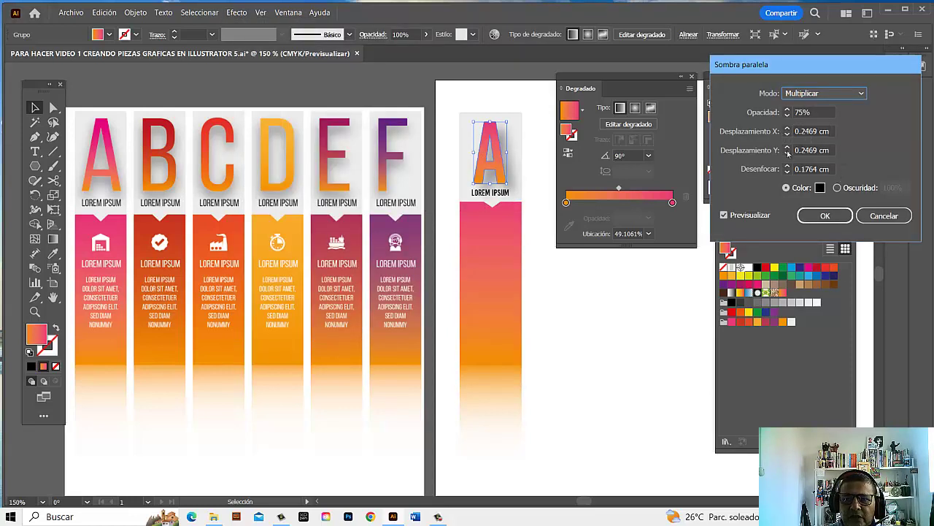
{"action": "double_click", "coordinate": [803, 131]}
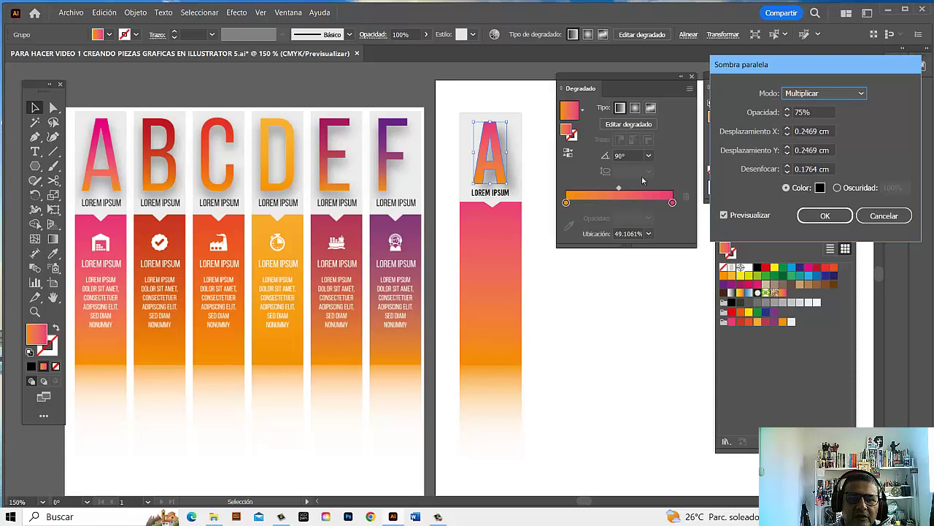
{"action": "left_click", "coordinate": [825, 216]}
{"action": "left_click", "coordinate": [650, 319]}
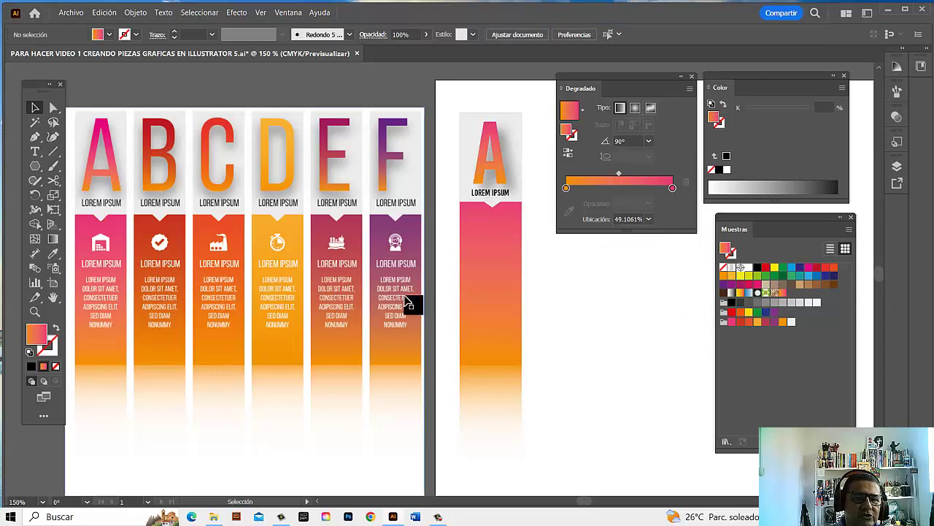
Step: Place a LOREM IPSUM caption on the pink banner and fill it white
{"action": "left_click", "coordinate": [35, 152]}
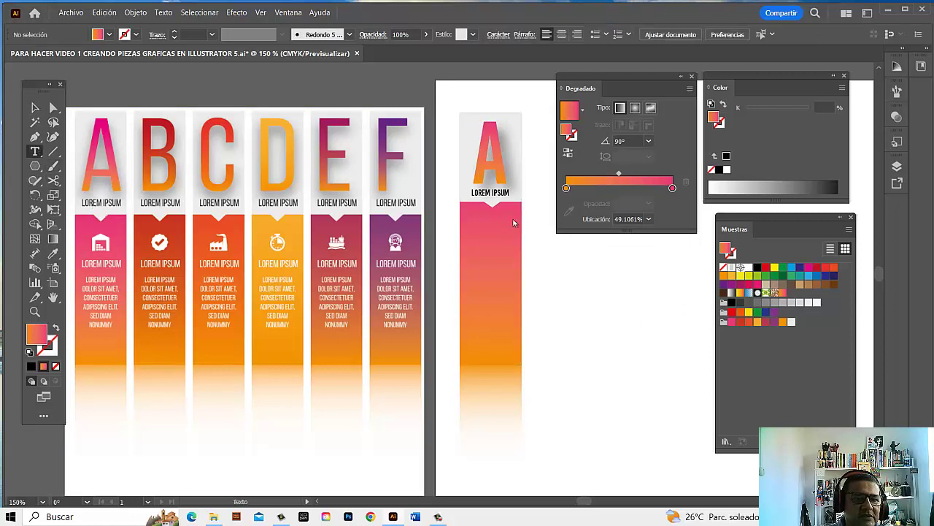
{"action": "left_click", "coordinate": [574, 305]}
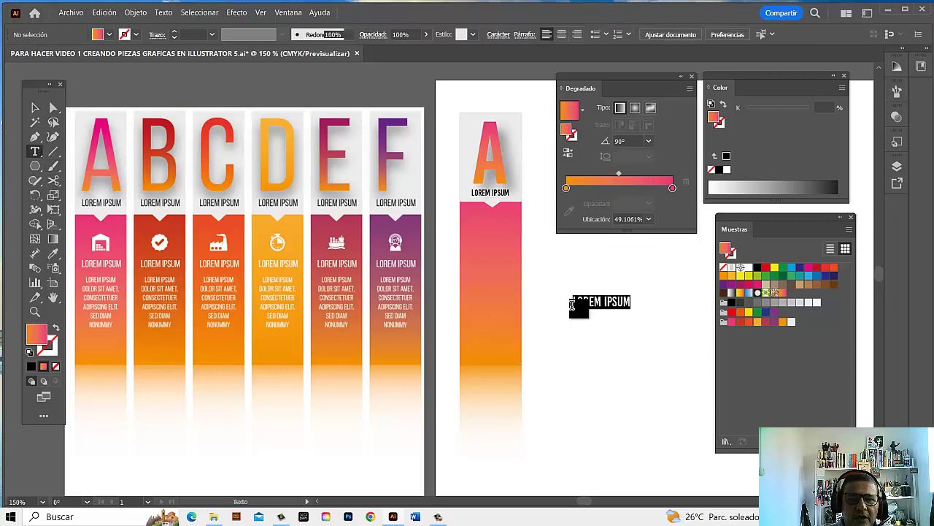
{"action": "left_click", "coordinate": [35, 107]}
{"action": "left_click", "coordinate": [616, 307]}
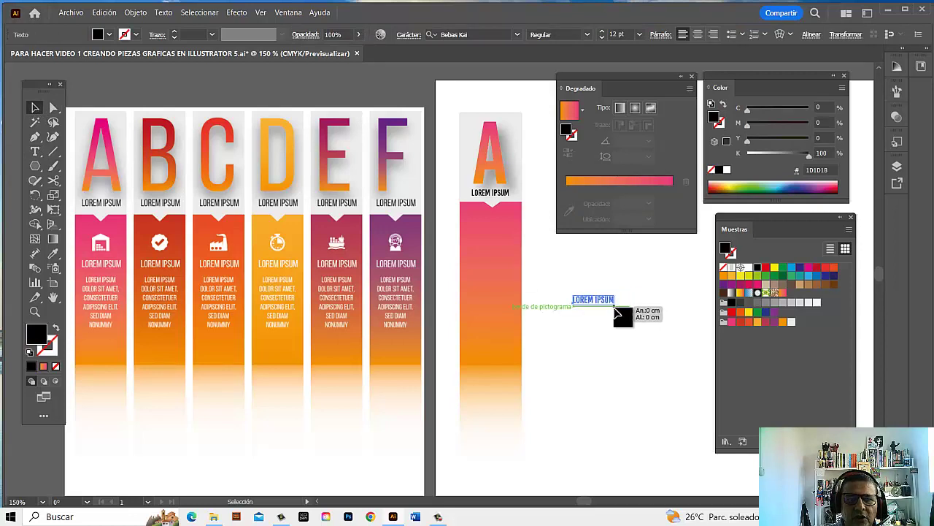
{"action": "left_click_drag", "start_coordinate": [615, 312], "coordinate": [506, 254]}
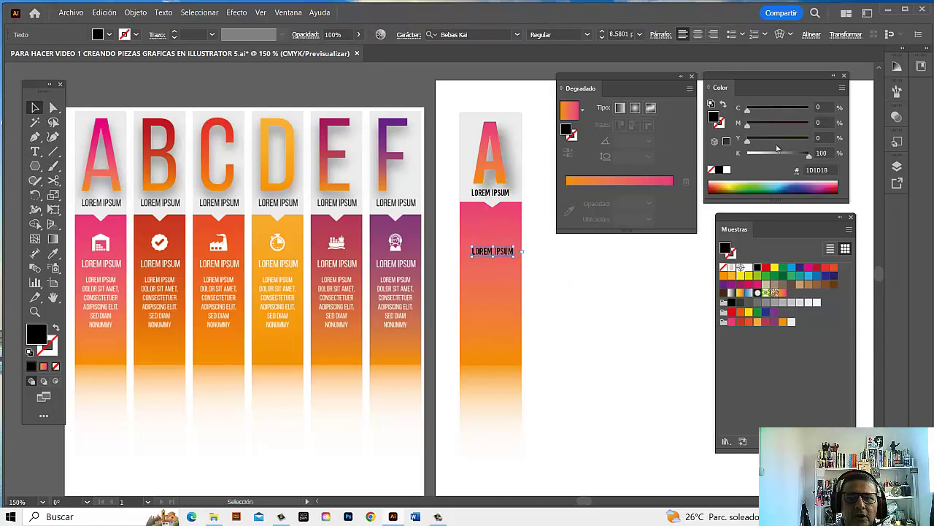
{"action": "left_click", "coordinate": [727, 170]}
{"action": "left_click", "coordinate": [640, 320]}
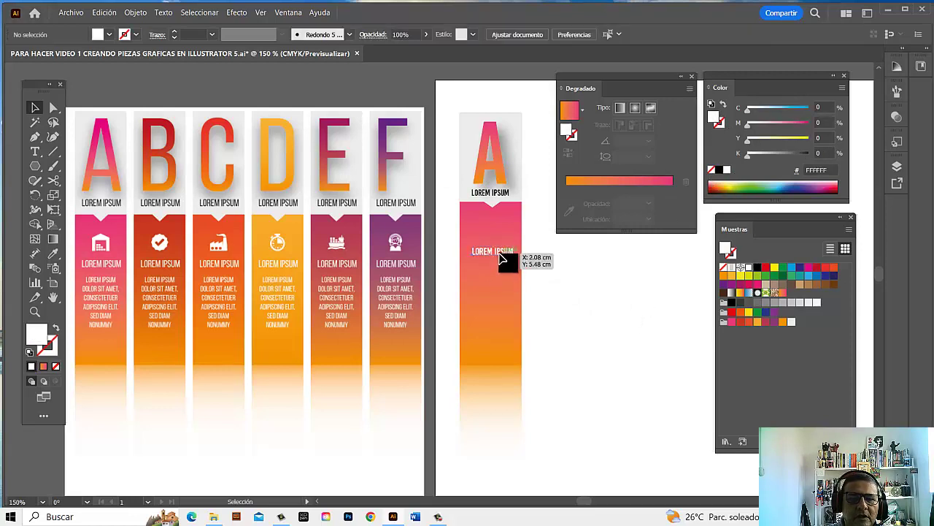
{"action": "left_click", "coordinate": [504, 255]}
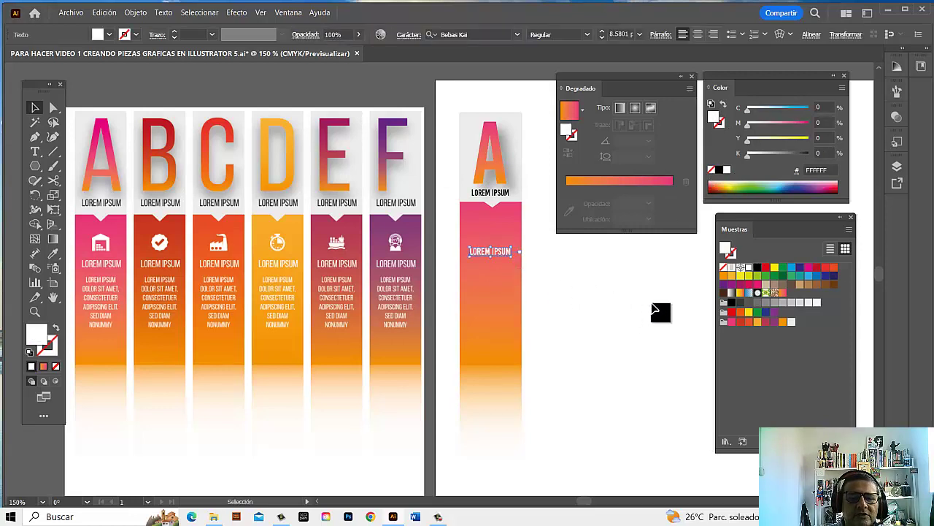
{"action": "left_click", "coordinate": [654, 311]}
Step: Draw a 9 pt centre-aligned placeholder paragraph text box
{"action": "key", "text": "t"}
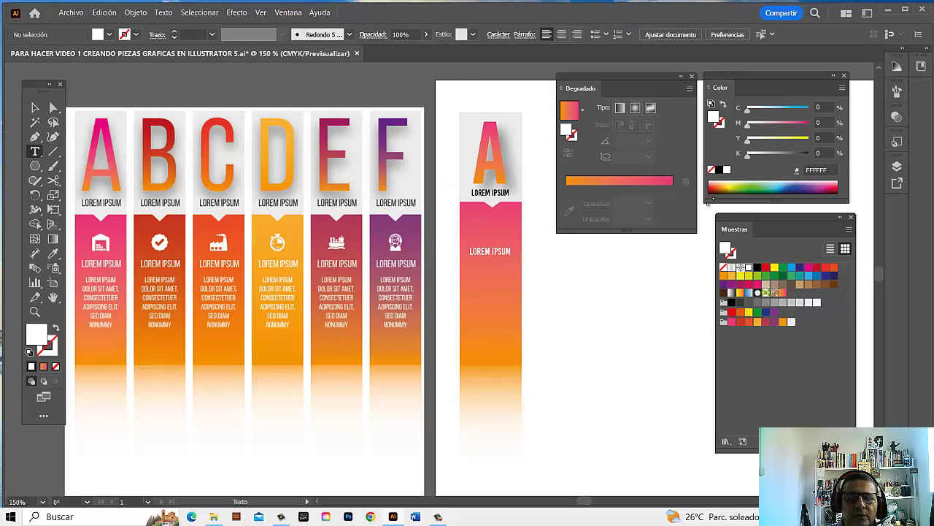
{"action": "key", "text": "ctrl+t"}
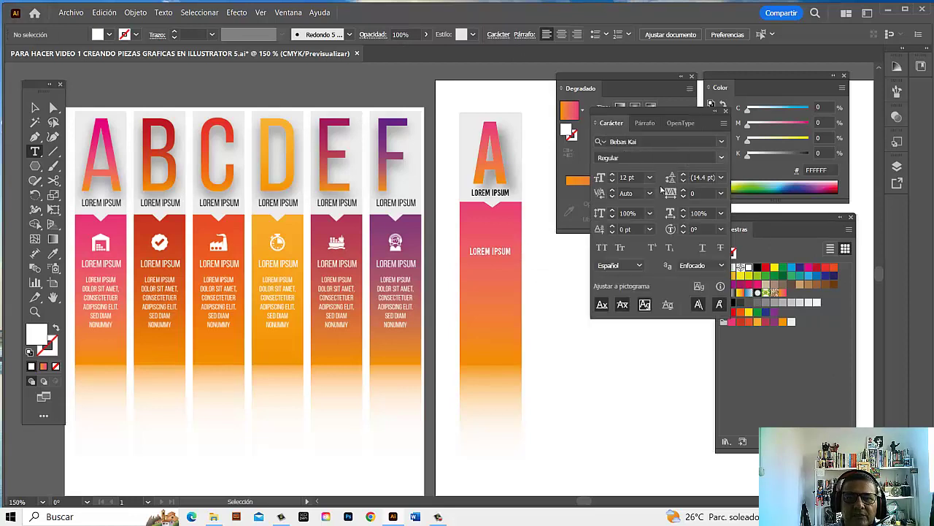
{"action": "left_click", "coordinate": [651, 177]}
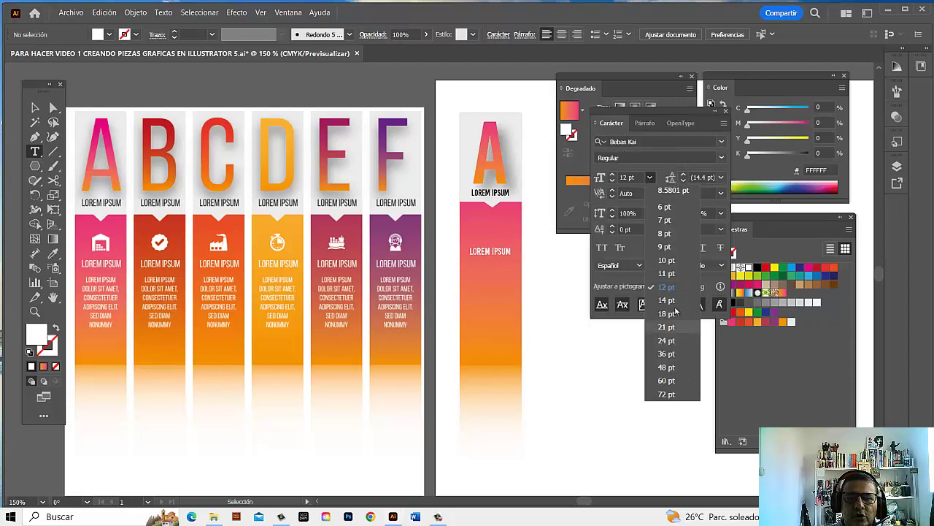
{"action": "left_click", "coordinate": [664, 246]}
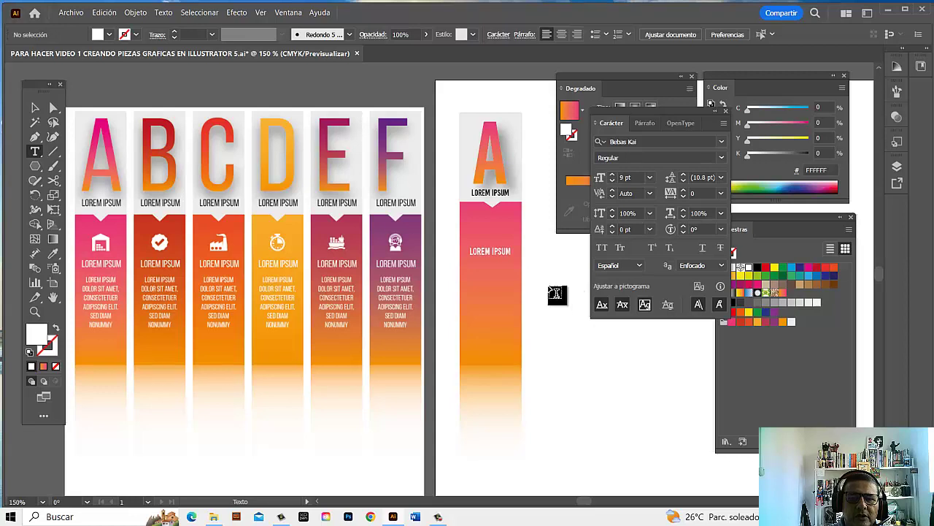
{"action": "mouse_move", "coordinate": [549, 286]}
{"action": "left_mouse_down"}
{"action": "mouse_move", "coordinate": [619, 400]}
{"action": "mouse_move", "coordinate": [605, 381]}
{"action": "left_mouse_up"}
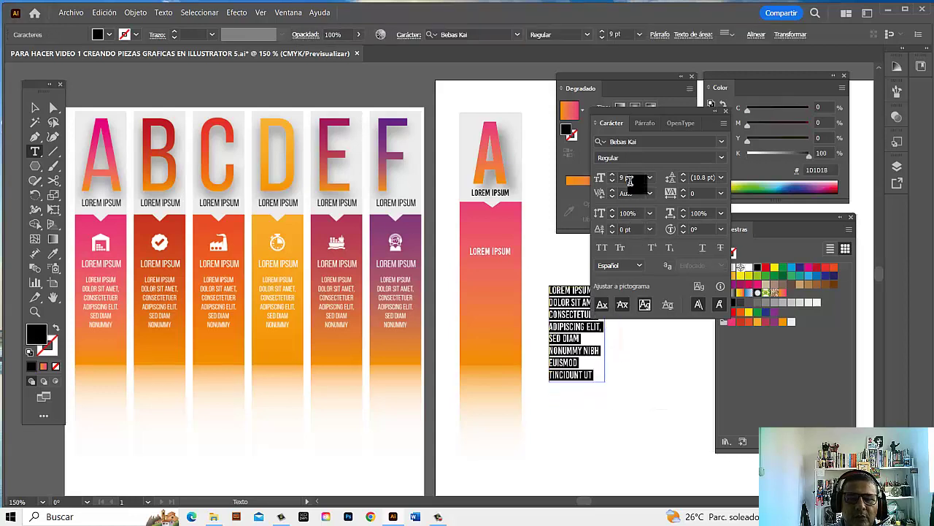
{"action": "left_click", "coordinate": [645, 124]}
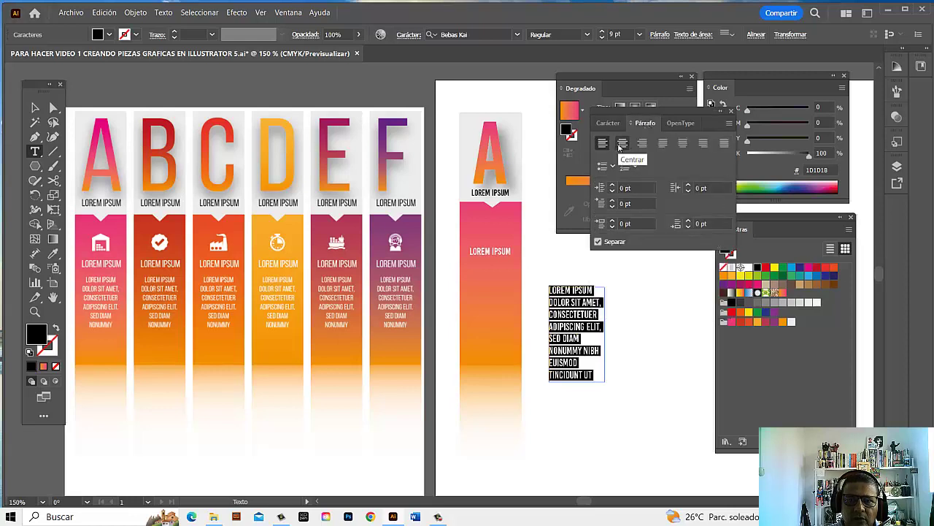
{"action": "left_click", "coordinate": [660, 34]}
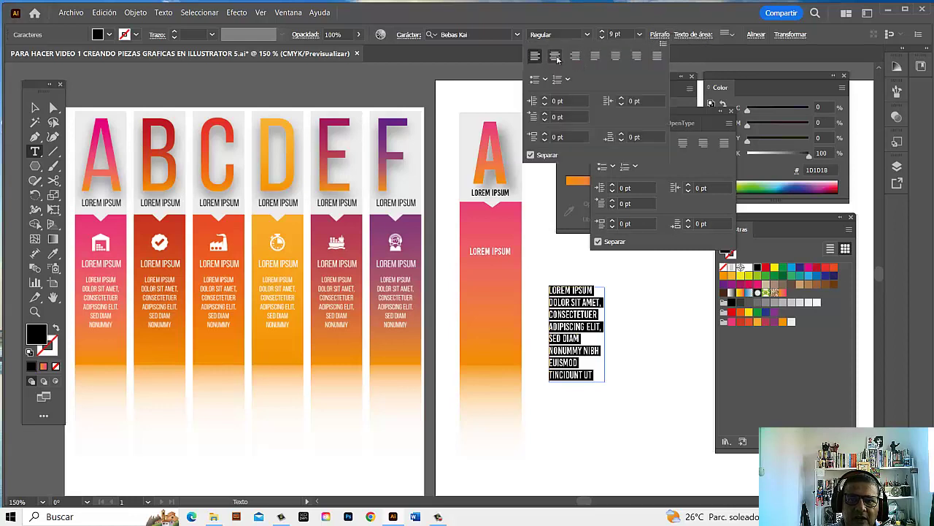
{"action": "left_click", "coordinate": [555, 57]}
{"action": "left_click", "coordinate": [698, 166]}
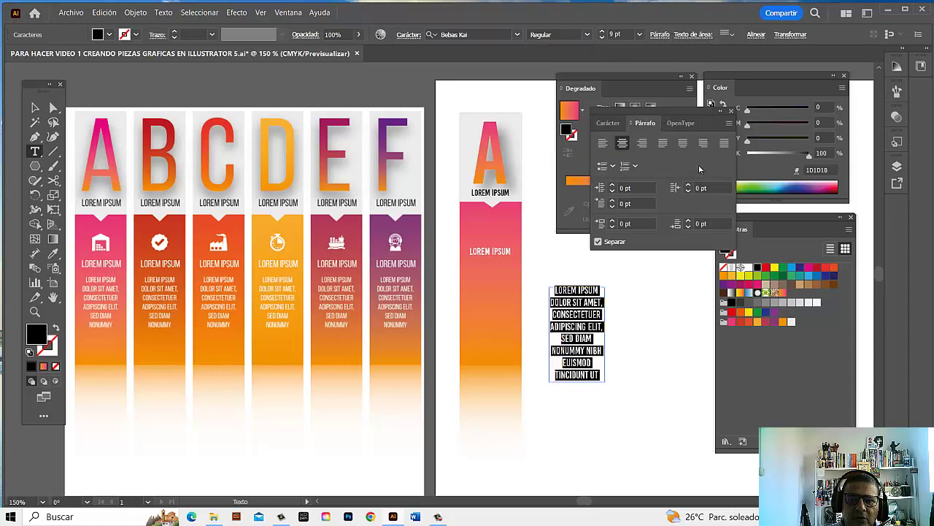
{"action": "left_click", "coordinate": [733, 110]}
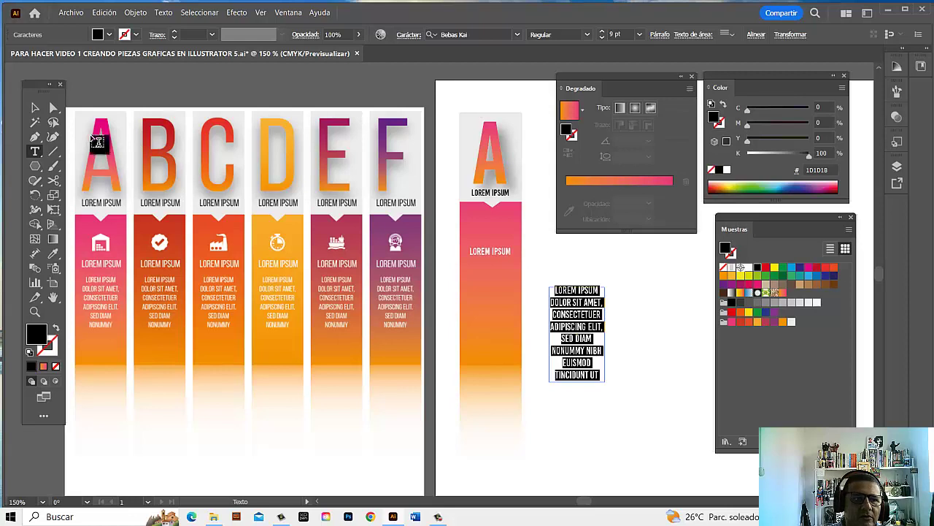
Step: Move the paragraph onto the banner below the caption and fill it white
{"action": "left_click", "coordinate": [35, 108]}
{"action": "left_click", "coordinate": [588, 343]}
{"action": "left_click_drag", "start_coordinate": [614, 339], "coordinate": [499, 295]}
{"action": "key", "text": "Right"}
{"action": "key", "text": "Right"}
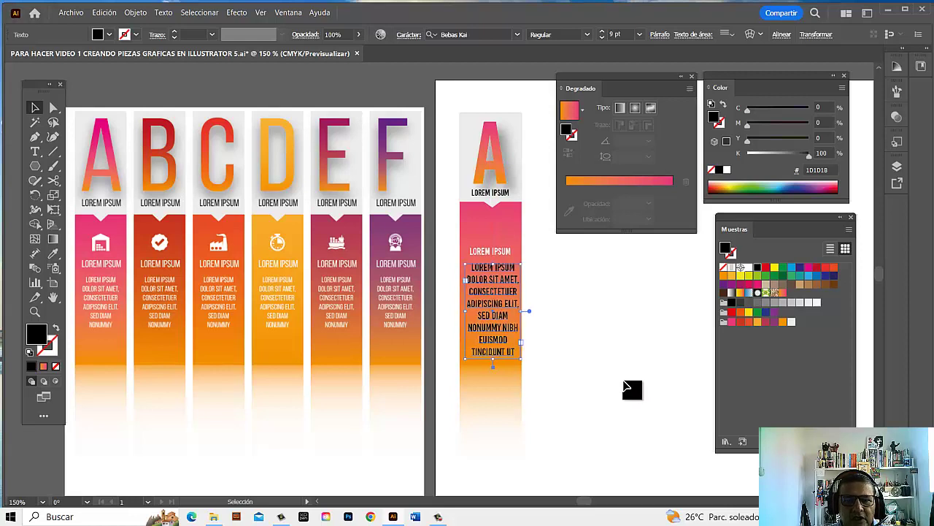
{"action": "key", "text": "Left"}
{"action": "key", "text": "Left"}
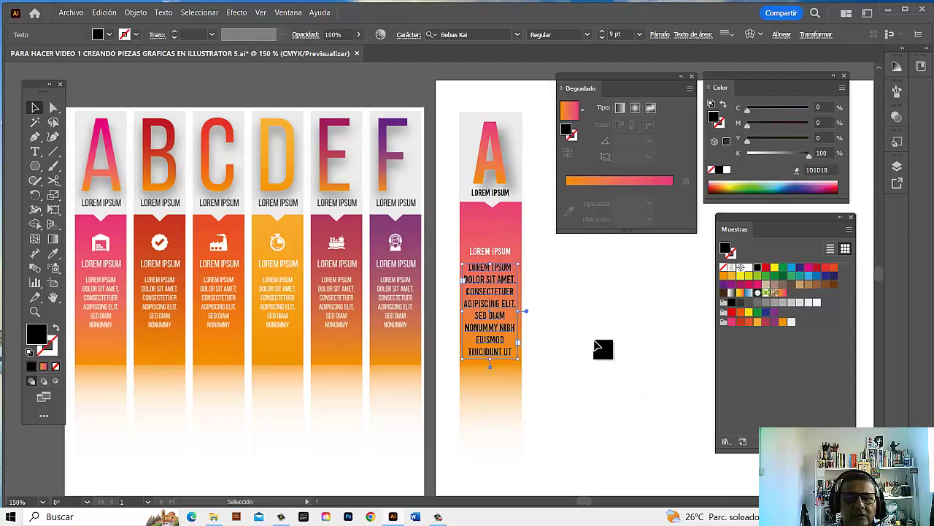
{"action": "left_click", "coordinate": [727, 170]}
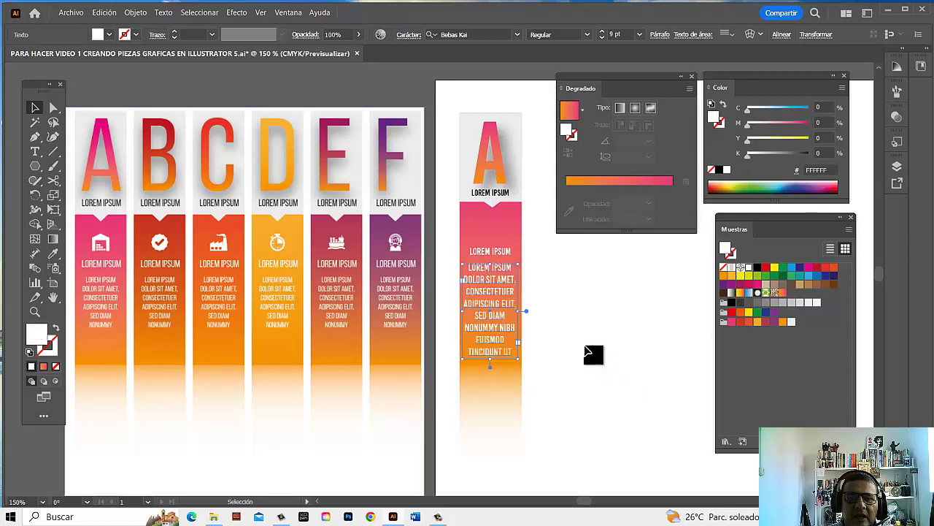
{"action": "left_click", "coordinate": [534, 340]}
{"action": "scroll", "coordinate": [711, 376], "scroll_direction": "up", "scroll_amount": 1}
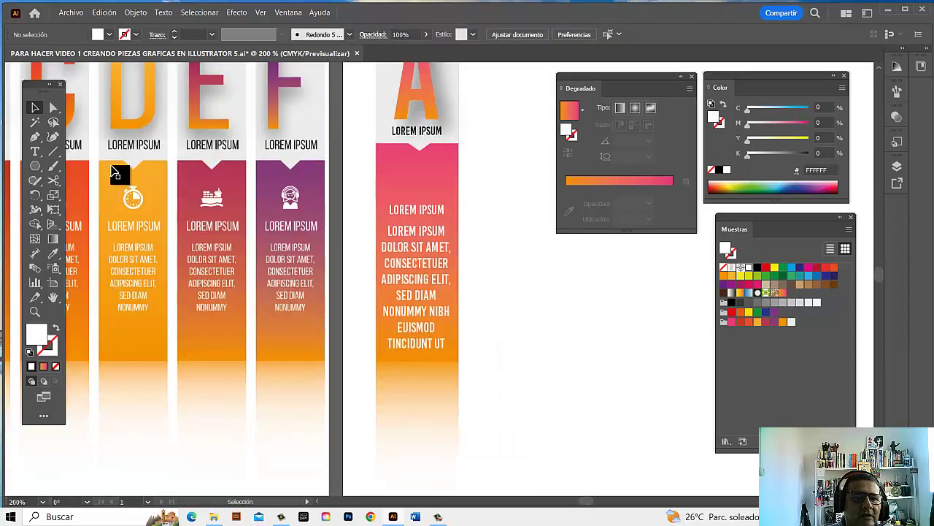
Step: Set the body paragraph's font to Abel at 7 pt
{"action": "left_click", "coordinate": [39, 154]}
{"action": "left_click_drag", "start_coordinate": [449, 344], "coordinate": [378, 231]}
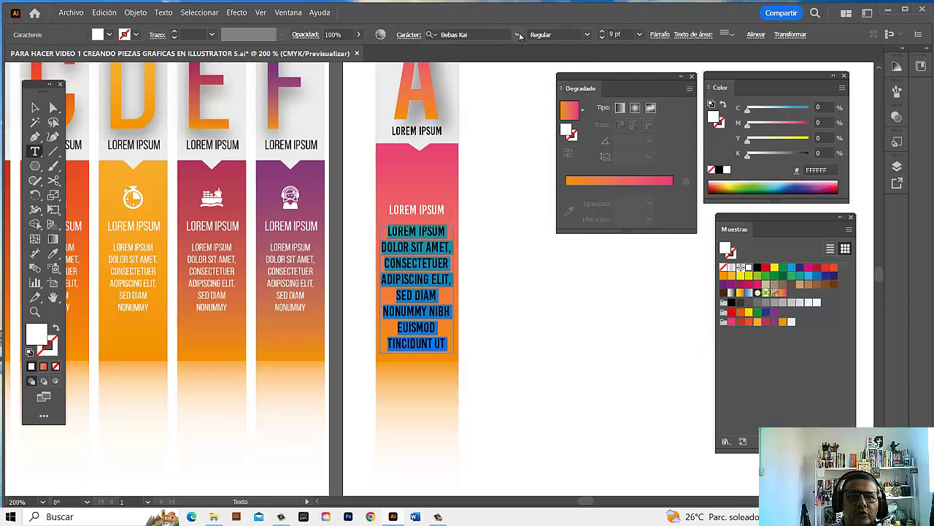
{"action": "left_click", "coordinate": [517, 34]}
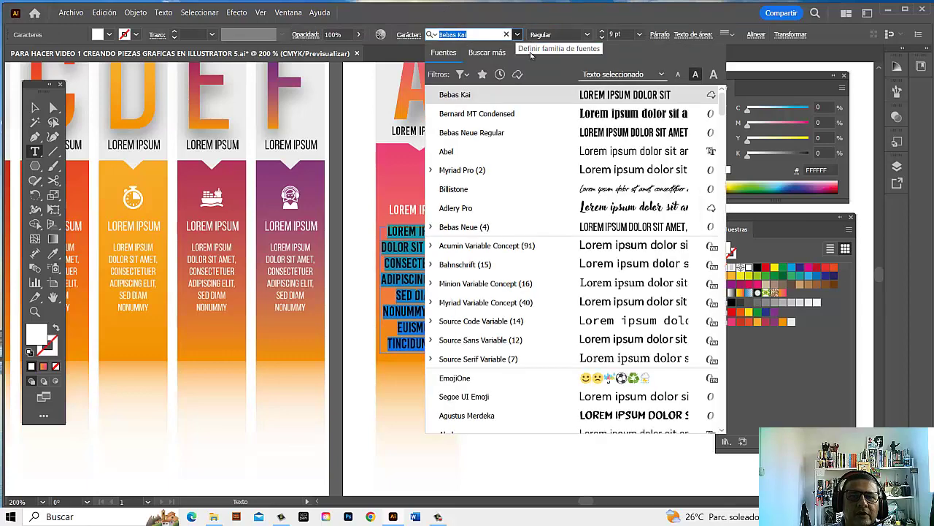
{"action": "left_click", "coordinate": [613, 155]}
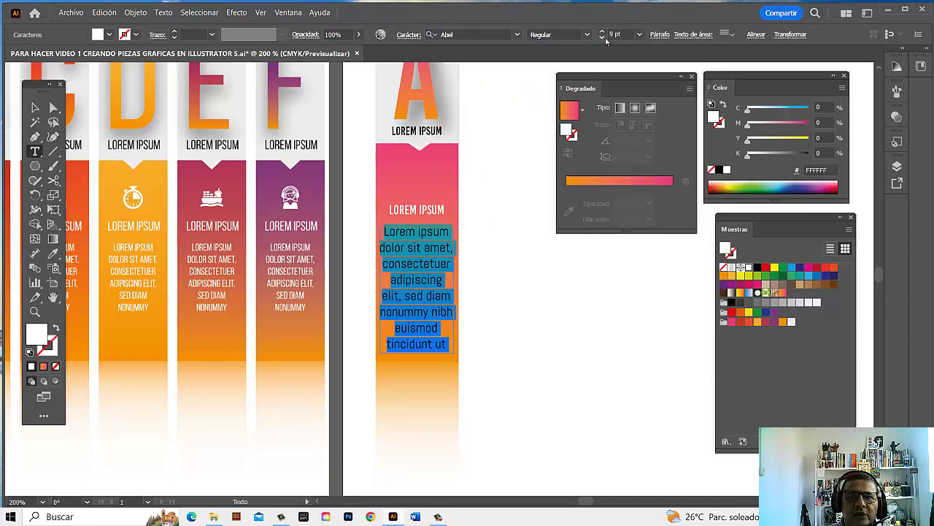
{"action": "left_click", "coordinate": [603, 39]}
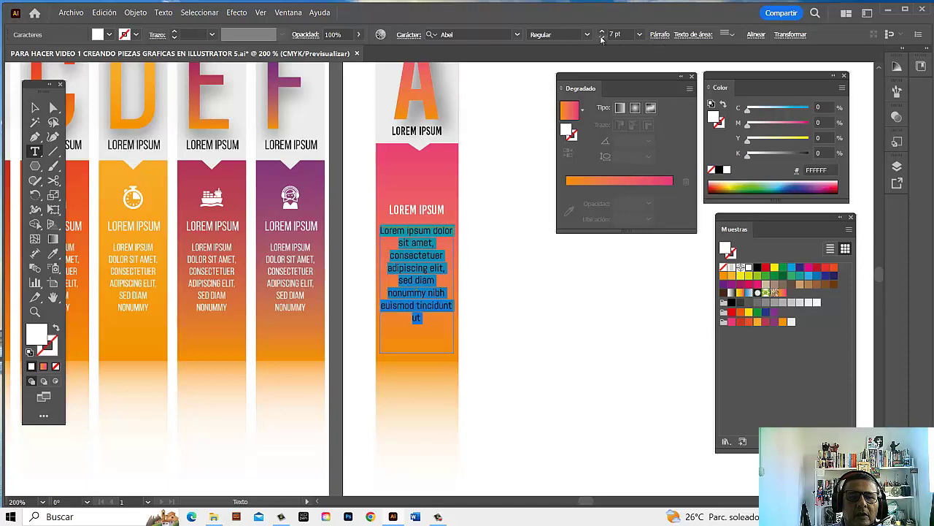
Step: Widen the body text frame slightly so the paragraph reflows
{"action": "left_click", "coordinate": [35, 108]}
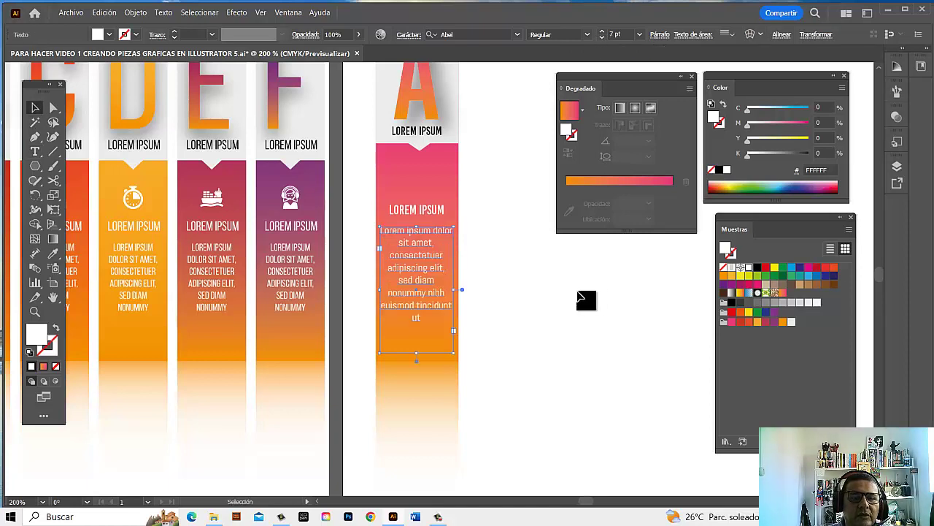
{"action": "left_click_drag", "start_coordinate": [455, 292], "coordinate": [459, 291]}
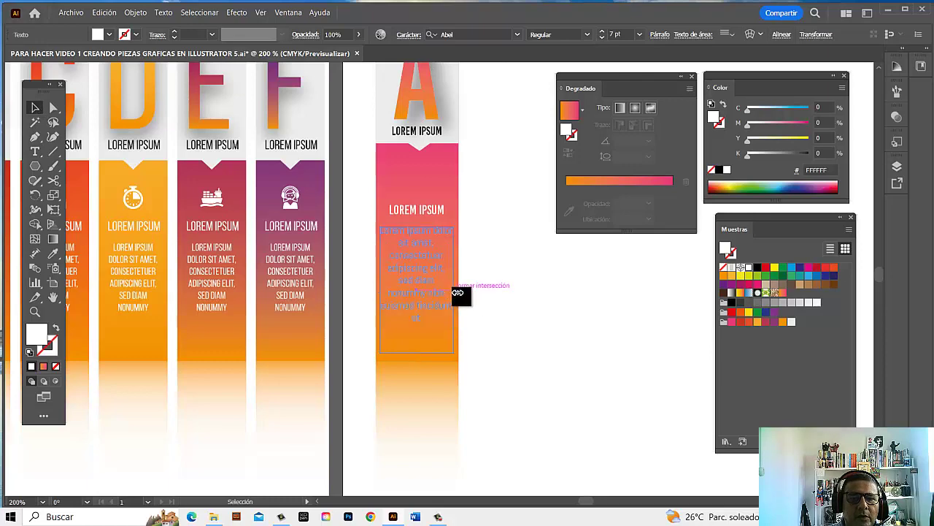
{"action": "left_click", "coordinate": [520, 325]}
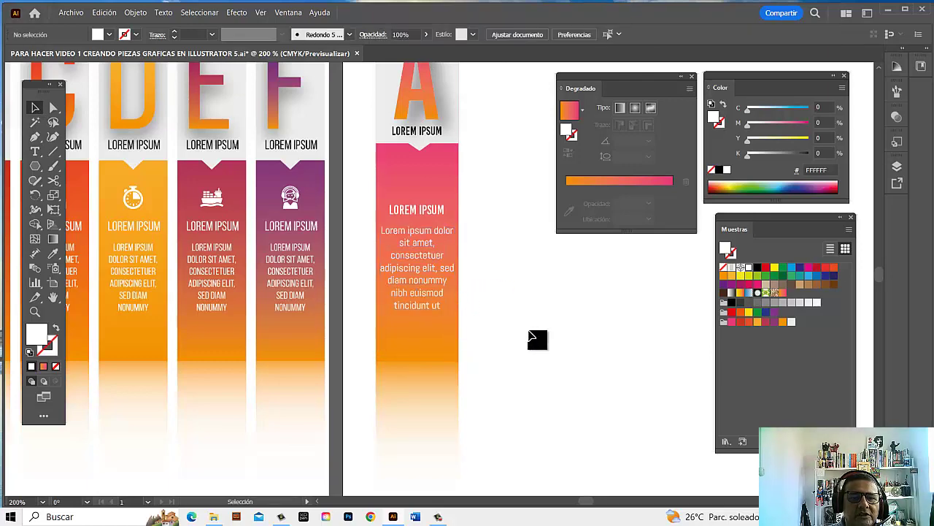
{"action": "left_click", "coordinate": [438, 307], "text": "ctrl+alt"}
Step: Select every part of the A column and return the view to 100% zoom
{"action": "left_click_drag", "start_coordinate": [481, 319], "coordinate": [528, 359]}
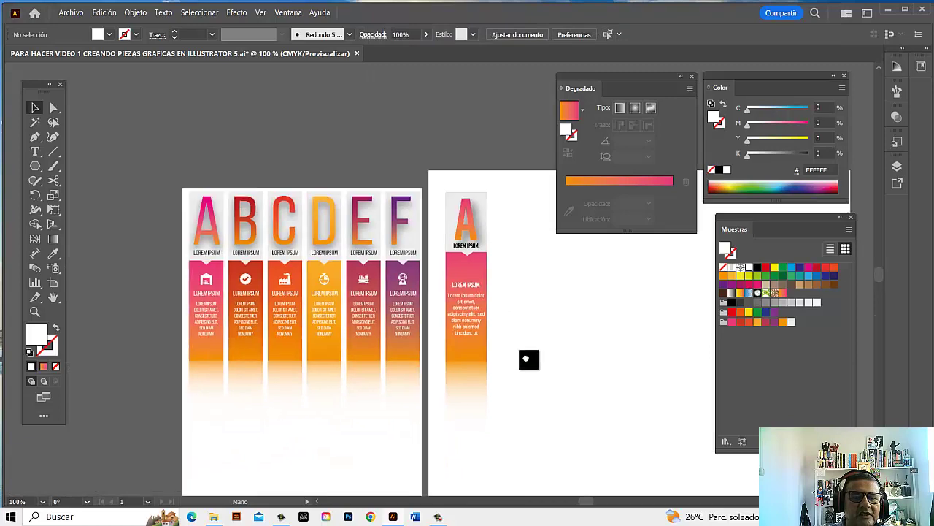
{"action": "left_click", "coordinate": [481, 301]}
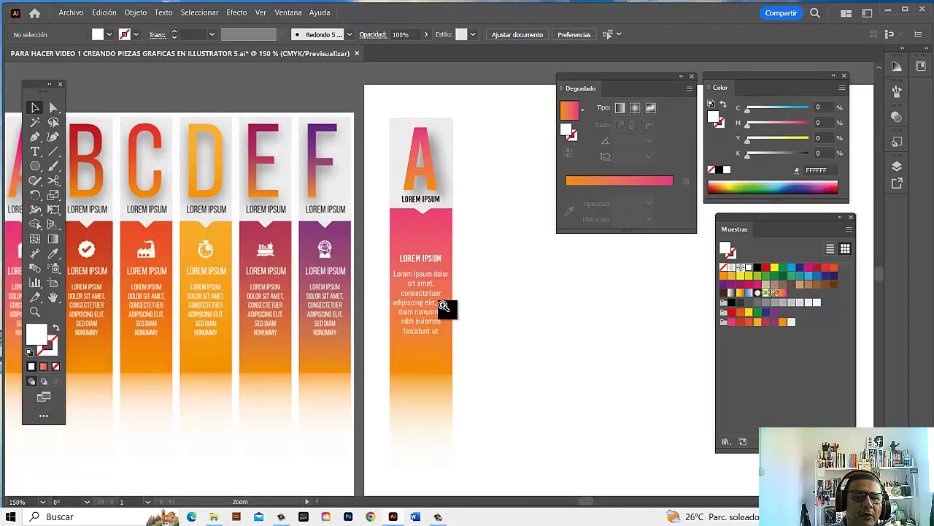
{"action": "left_click_drag", "start_coordinate": [444, 309], "coordinate": [507, 312]}
{"action": "left_click_drag", "start_coordinate": [577, 351], "coordinate": [433, 335]}
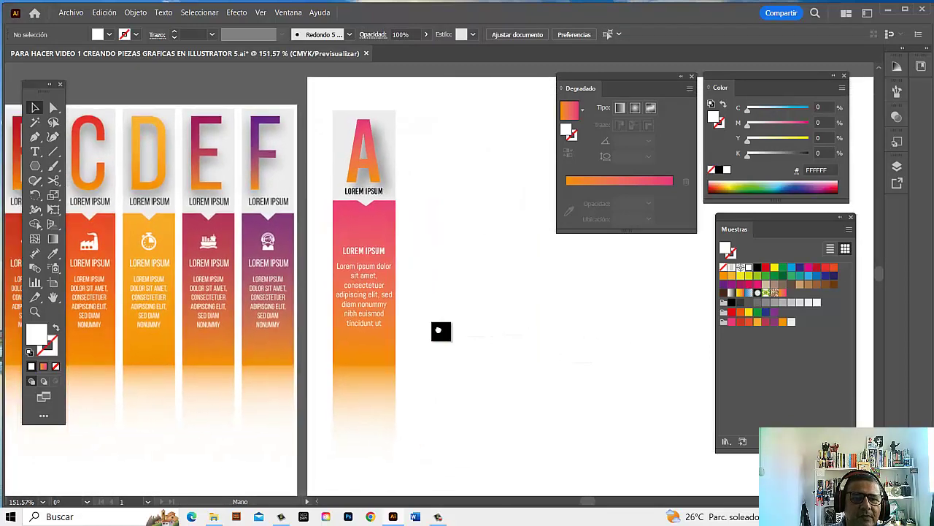
{"action": "mouse_move", "coordinate": [452, 103]}
{"action": "left_mouse_down"}
{"action": "mouse_move", "coordinate": [376, 460]}
{"action": "mouse_move", "coordinate": [314, 463]}
{"action": "left_mouse_up"}
{"action": "key", "text": "z"}
{"action": "key", "text": "ctrl+1"}
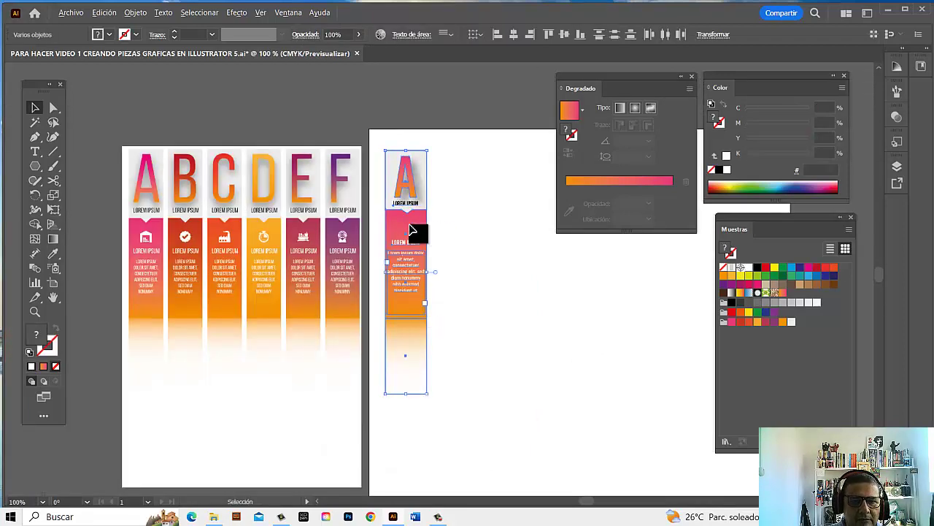
{"action": "left_click", "coordinate": [491, 172]}
{"action": "left_click_drag", "start_coordinate": [484, 144], "coordinate": [378, 495]}
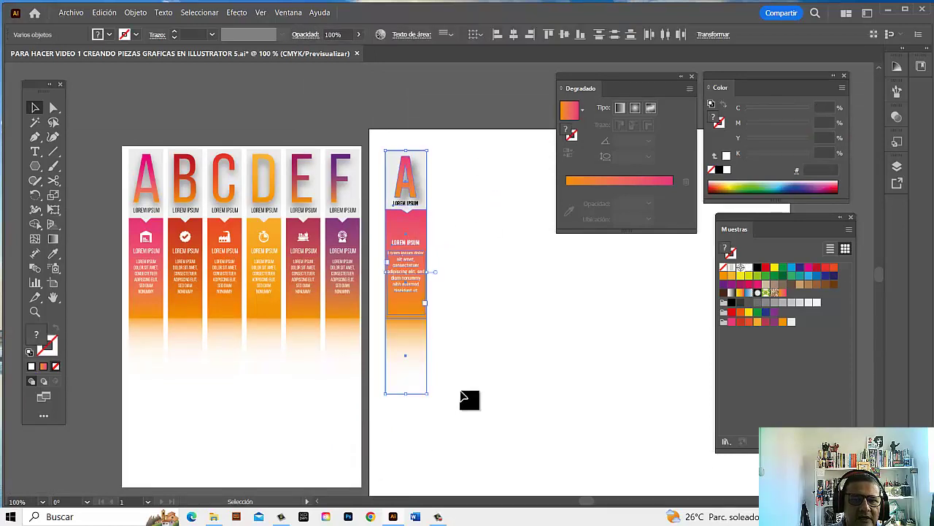
{"action": "left_click", "coordinate": [549, 304]}
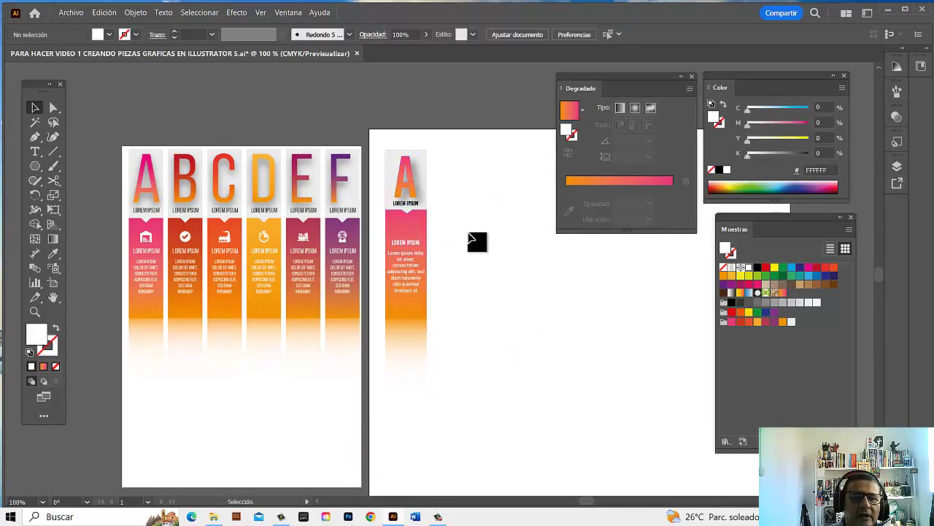
Step: Copy the A column to the right, repeating the move with Ctrl+D three times
{"action": "left_click_drag", "start_coordinate": [413, 232], "coordinate": [470, 232]}
{"action": "scroll", "coordinate": [619, 355], "scroll_direction": "right", "scroll_amount": 3}
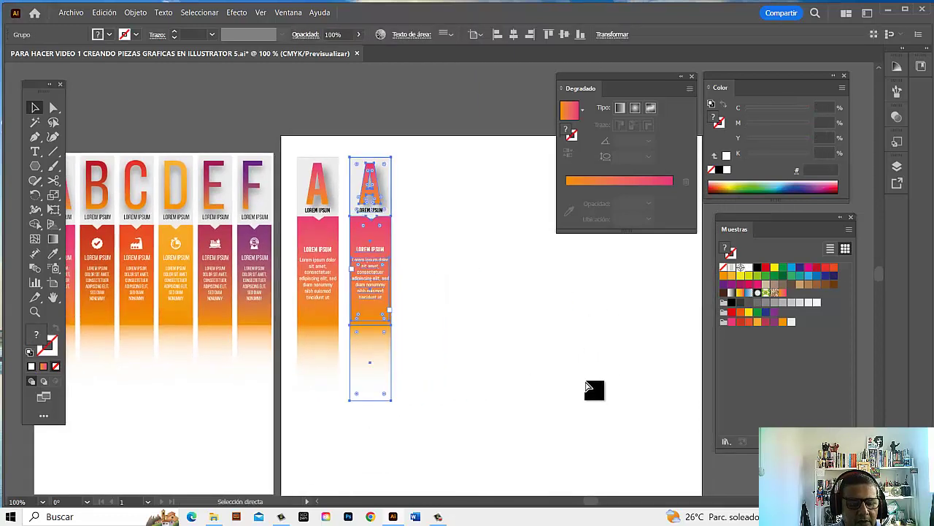
{"action": "key", "text": "ctrl+d"}
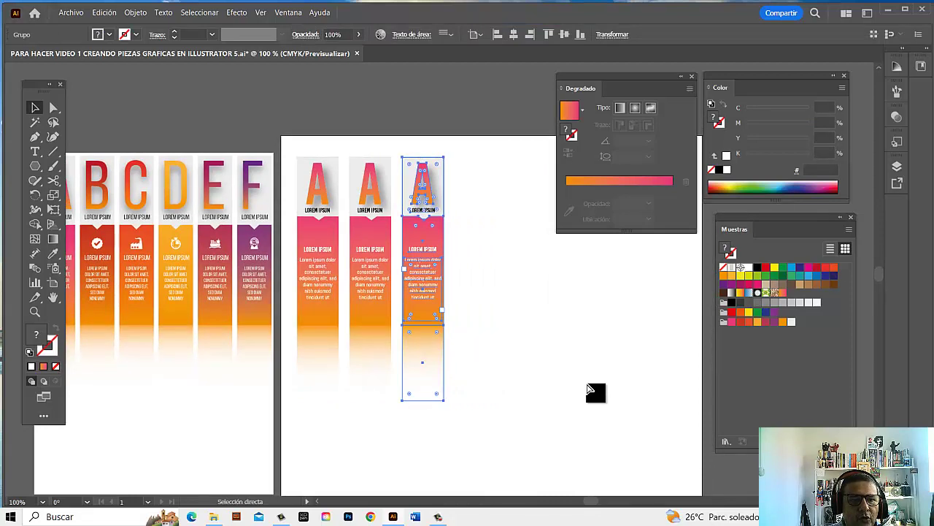
{"action": "key", "text": "ctrl+d"}
{"action": "key", "text": "ctrl+d"}
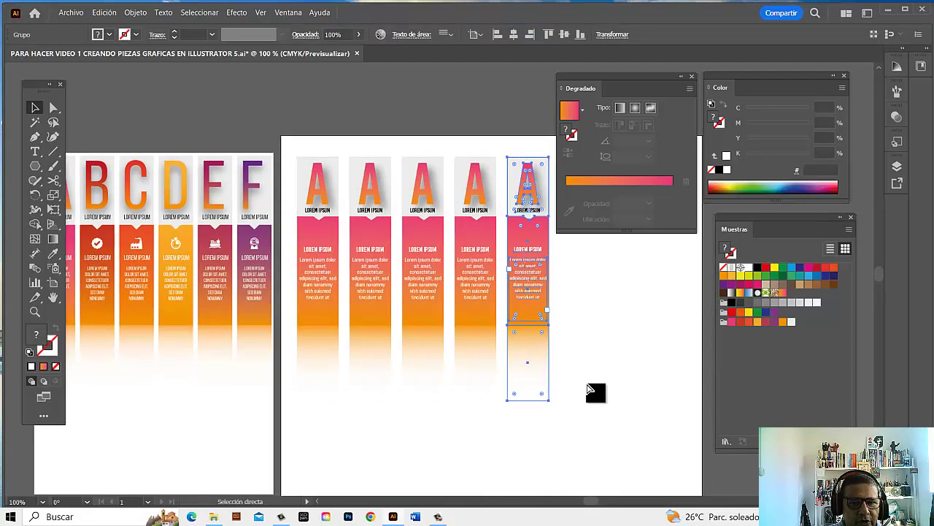
{"action": "key", "text": "ctrl+d"}
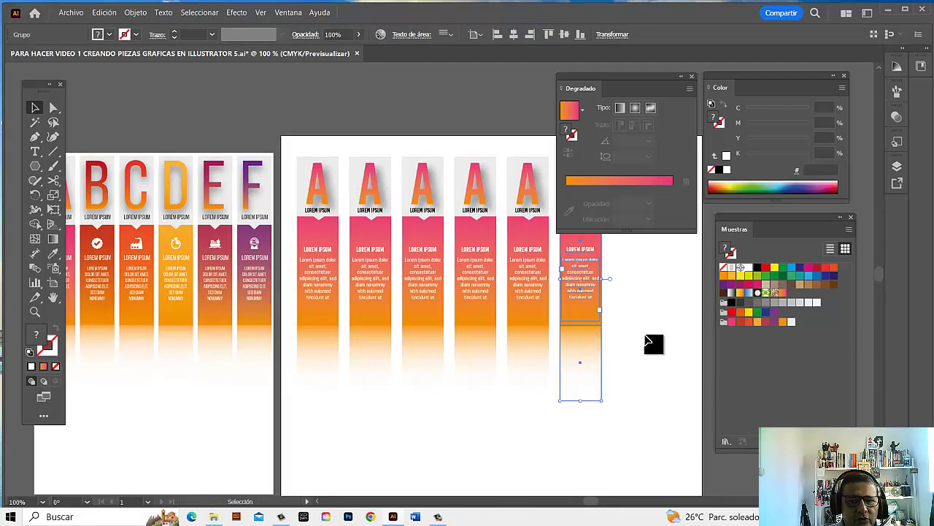
{"action": "left_click", "coordinate": [646, 337]}
Step: Select all six A columns and enlarge them together from a corner
{"action": "left_click_drag", "start_coordinate": [311, 155], "coordinate": [684, 449]}
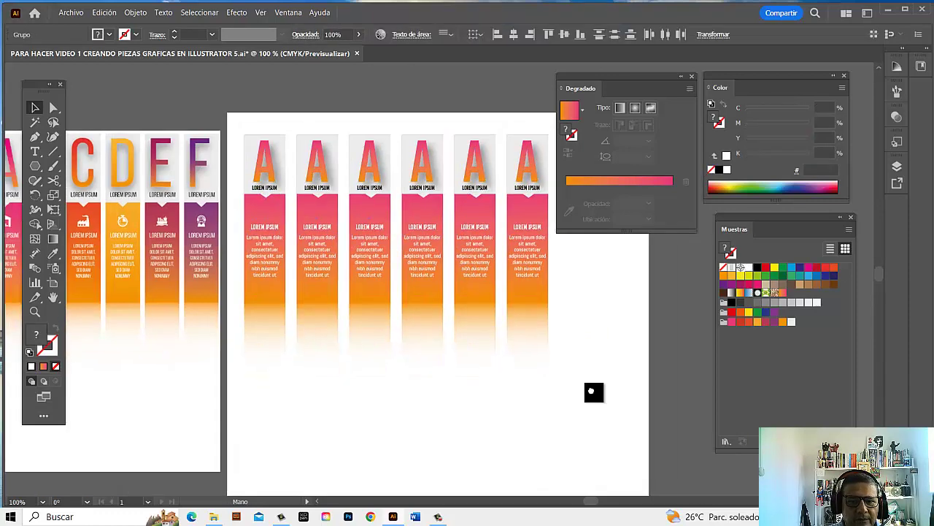
{"action": "scroll", "coordinate": [595, 390], "scroll_direction": "right", "scroll_amount": 3}
{"action": "left_click_drag", "start_coordinate": [511, 365], "coordinate": [591, 462]}
Step: Delete the A letters from the second and third columns
{"action": "left_click", "coordinate": [650, 344]}
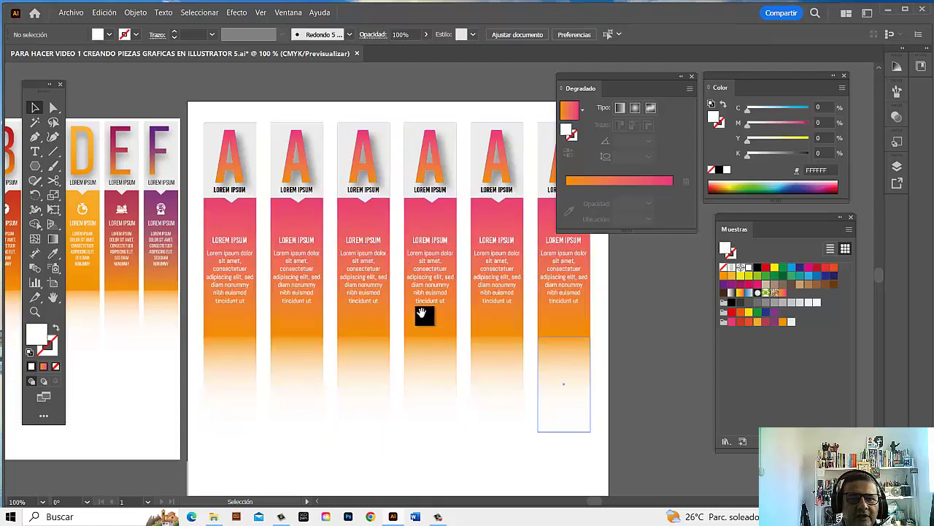
{"action": "scroll", "coordinate": [440, 344], "scroll_direction": "up", "scroll_amount": 3}
{"action": "left_click", "coordinate": [39, 151]}
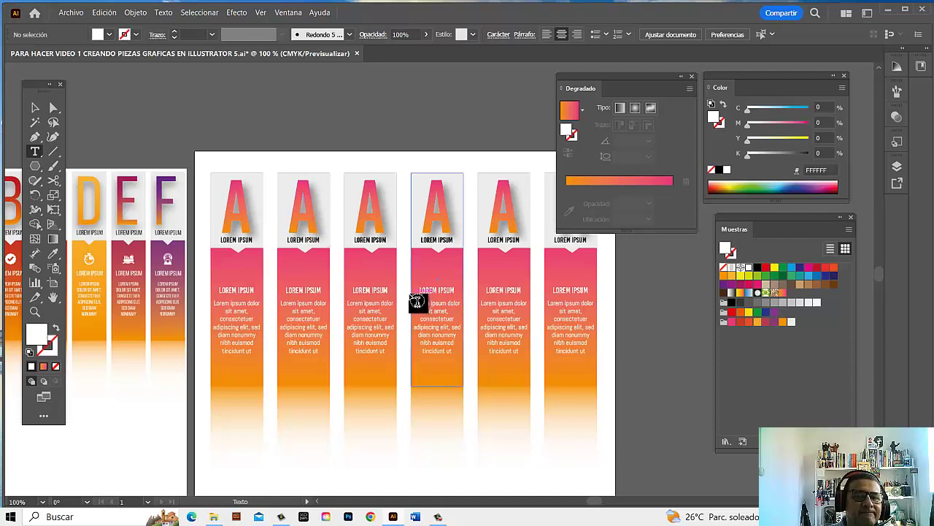
{"action": "key", "text": "a"}
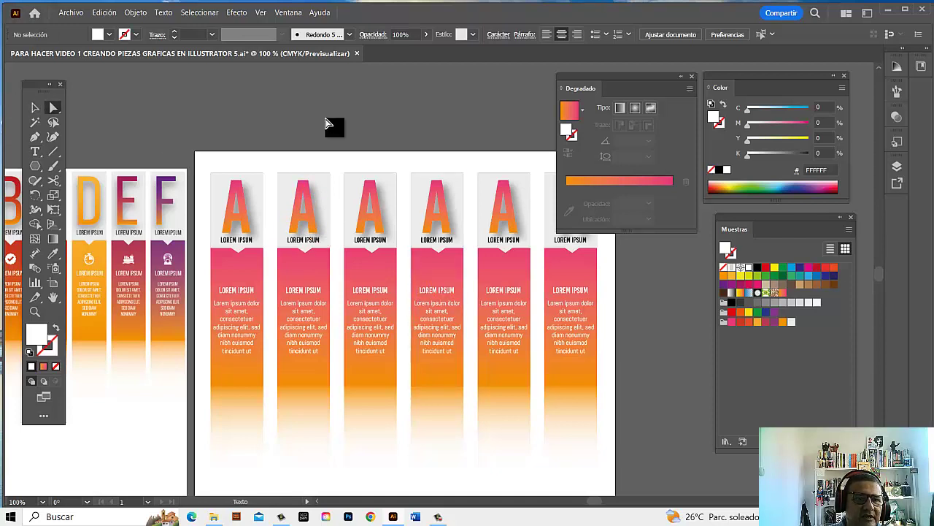
{"action": "left_click", "coordinate": [312, 219]}
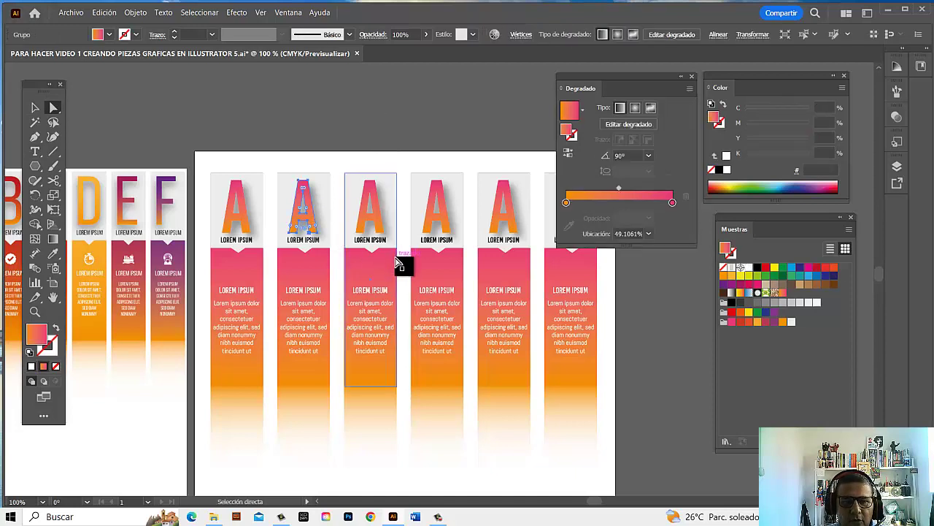
{"action": "key", "text": "Delete"}
{"action": "left_click", "coordinate": [382, 215]}
{"action": "key", "text": "Delete"}
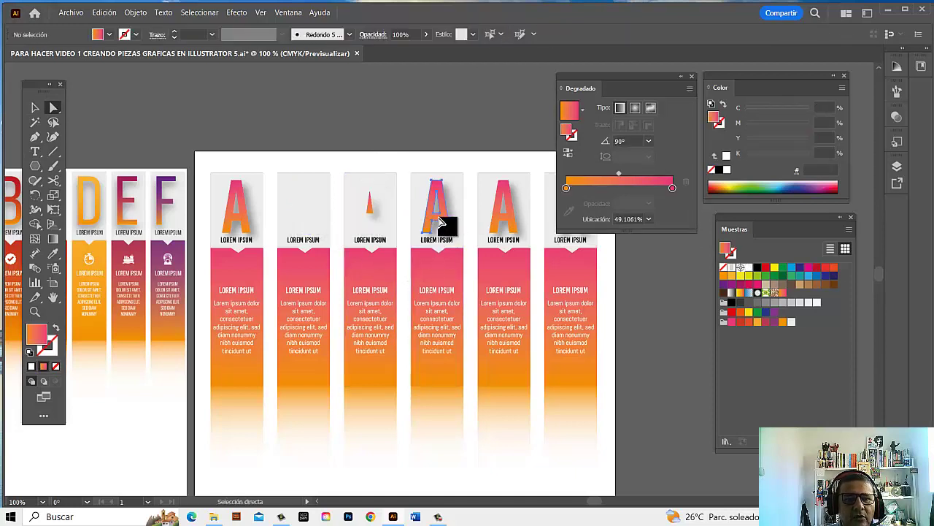
Step: Remove the A letters from the fourth and sixth columns using group selection
{"action": "left_click", "coordinate": [438, 220]}
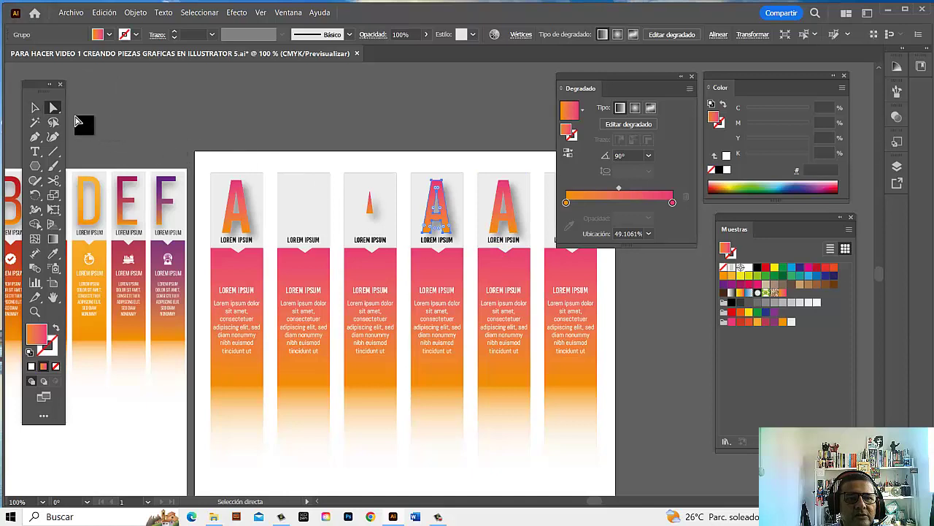
{"action": "left_click_drag", "start_coordinate": [53, 108], "coordinate": [139, 123]}
{"action": "left_click", "coordinate": [324, 125]}
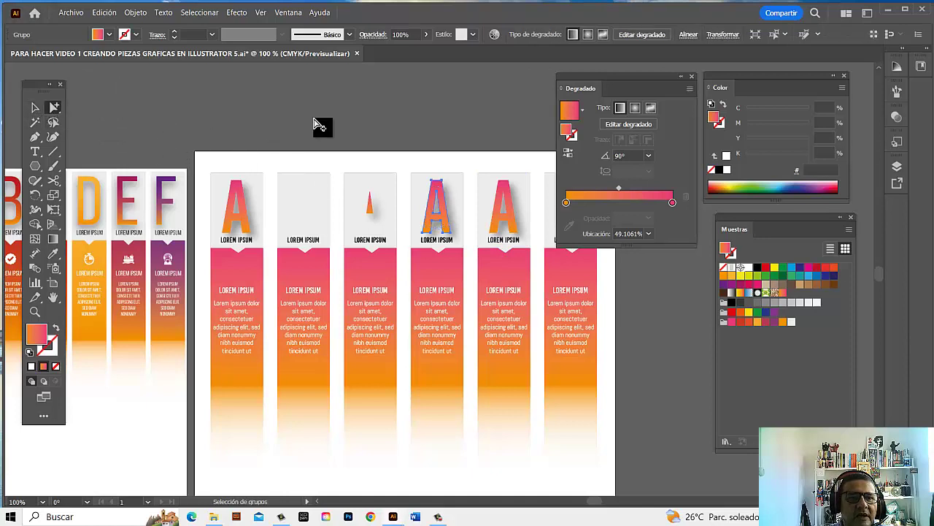
{"action": "left_click", "coordinate": [443, 219]}
{"action": "left_click_drag", "start_coordinate": [443, 219], "coordinate": [511, 188]}
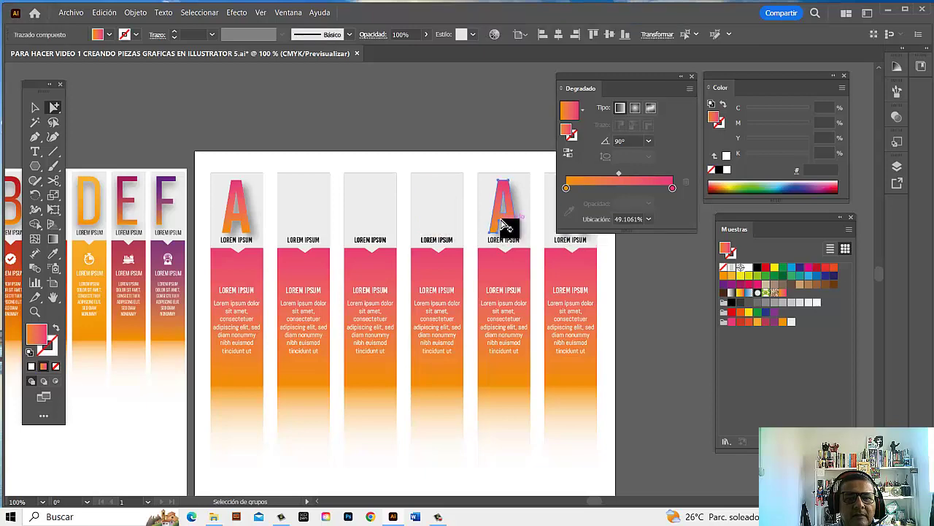
{"action": "scroll", "coordinate": [444, 288], "scroll_direction": "right", "scroll_amount": 3}
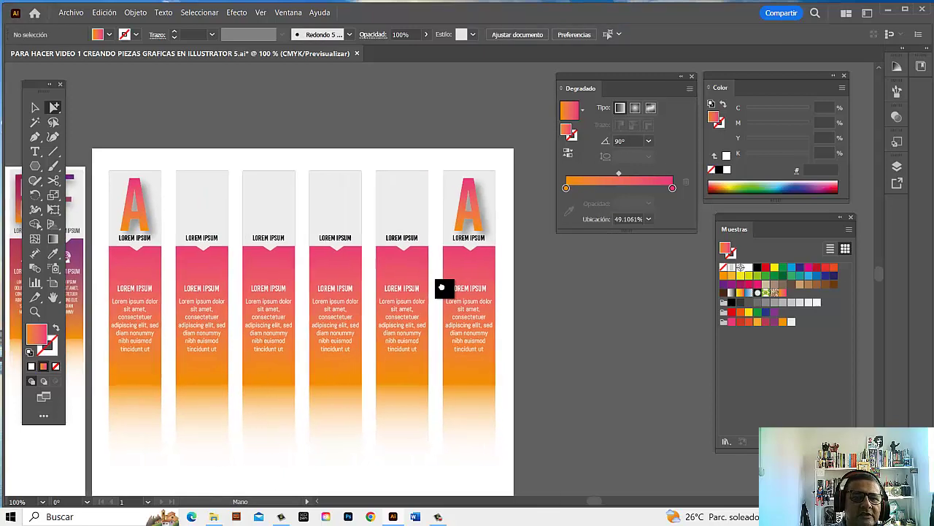
{"action": "left_click", "coordinate": [478, 223]}
{"action": "key", "text": "Delete"}
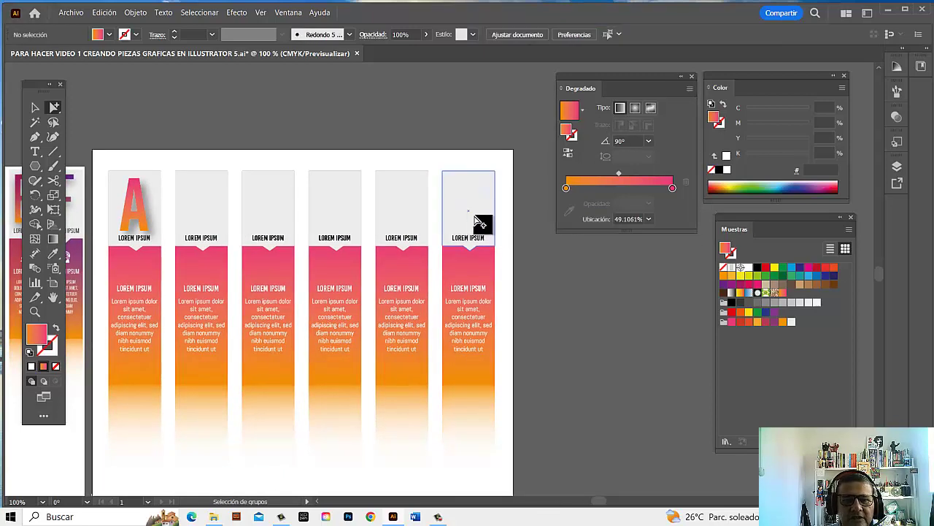
{"action": "scroll", "coordinate": [278, 278], "scroll_direction": "left", "scroll_amount": 3}
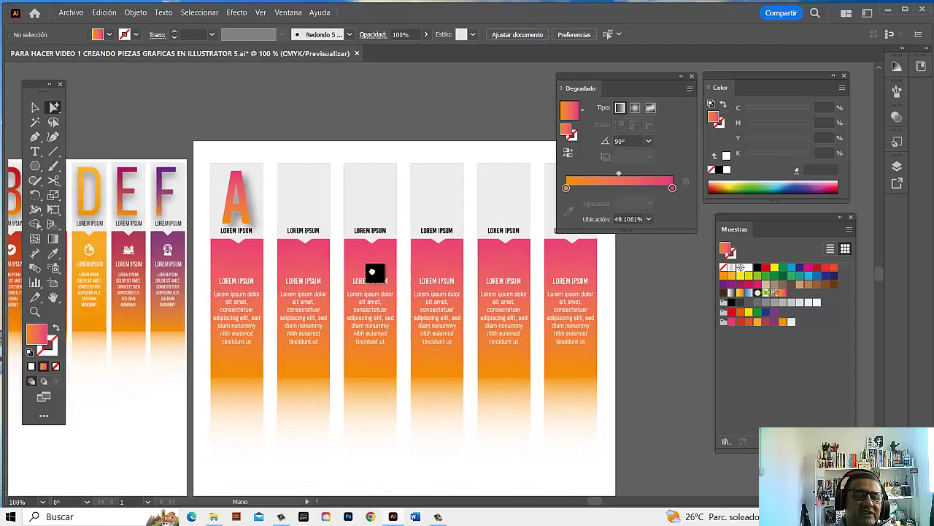
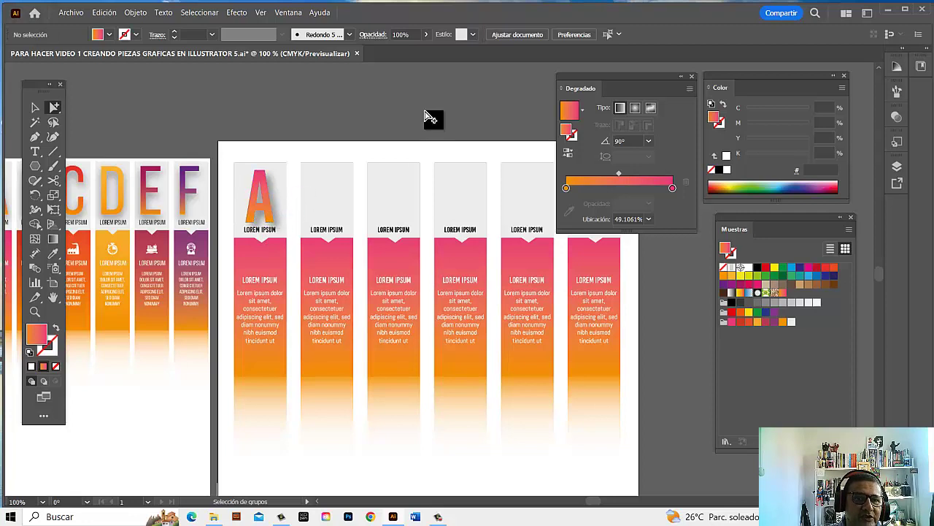
Step: Create a large black letter B and drag it into the second column's top band
{"action": "left_click", "coordinate": [33, 152]}
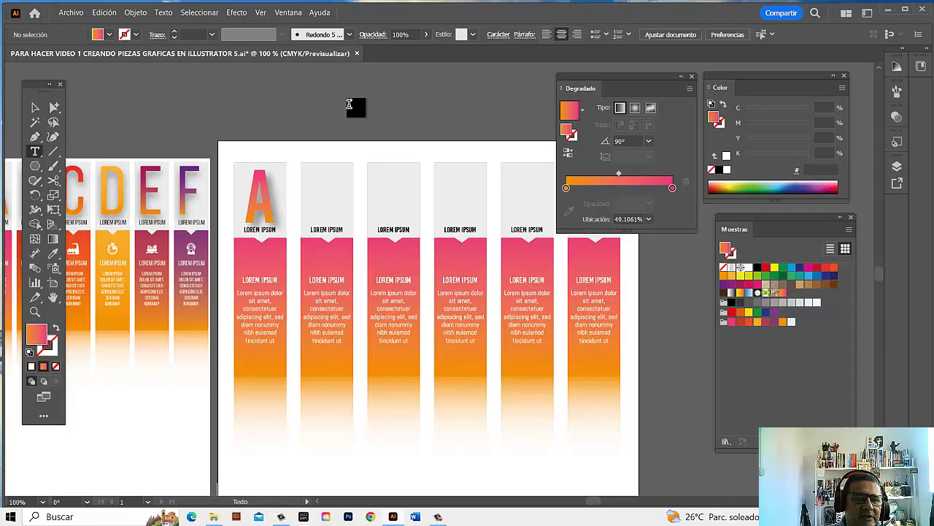
{"action": "left_click", "coordinate": [349, 104]}
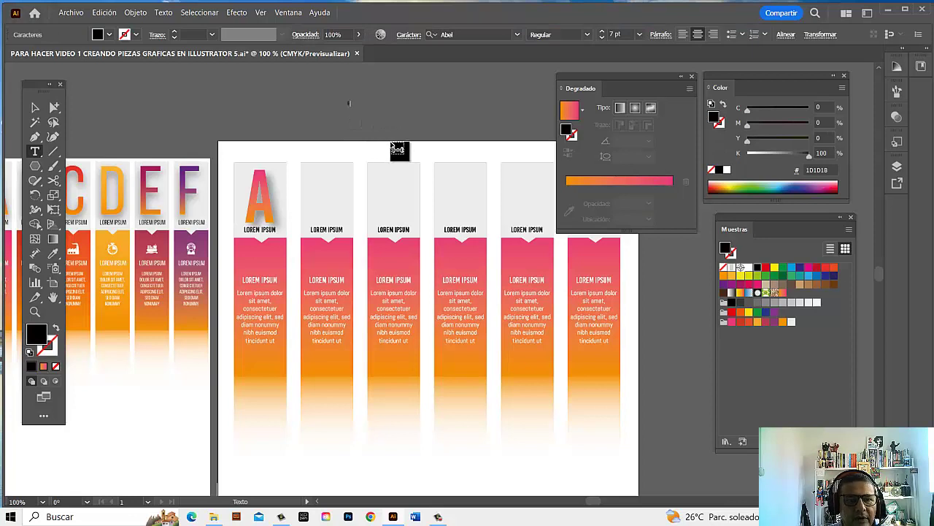
{"action": "left_click", "coordinate": [35, 107]}
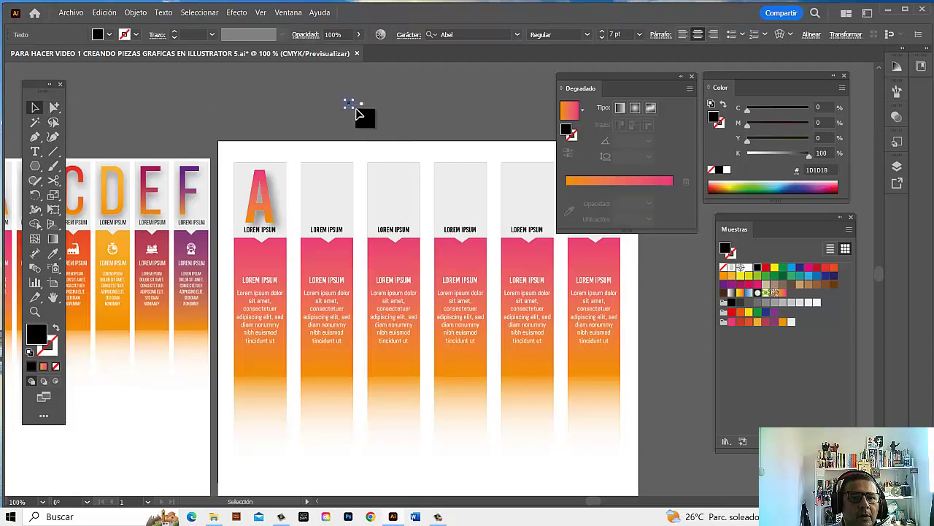
{"action": "mouse_move", "coordinate": [350, 103]}
{"action": "left_mouse_down"}
{"action": "mouse_move", "coordinate": [387, 188]}
{"action": "mouse_move", "coordinate": [344, 212]}
{"action": "left_mouse_up"}
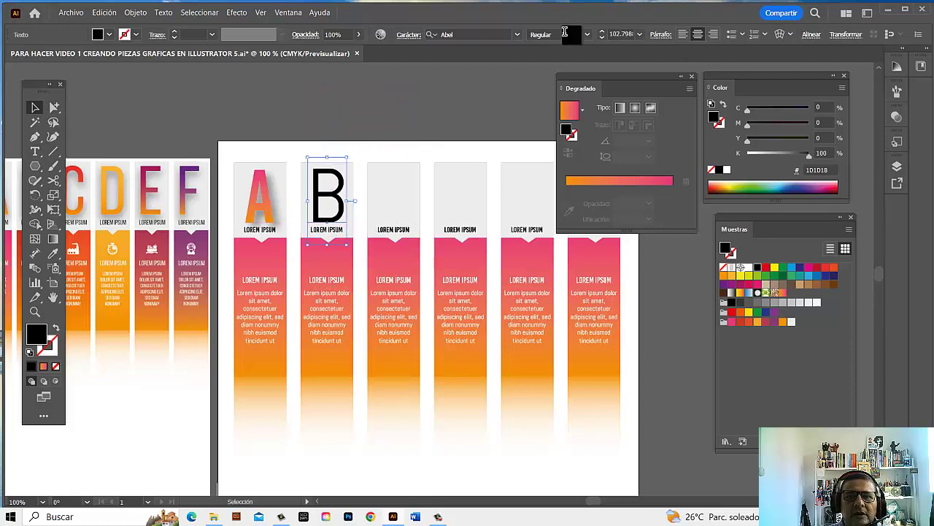
{"action": "left_click", "coordinate": [588, 35]}
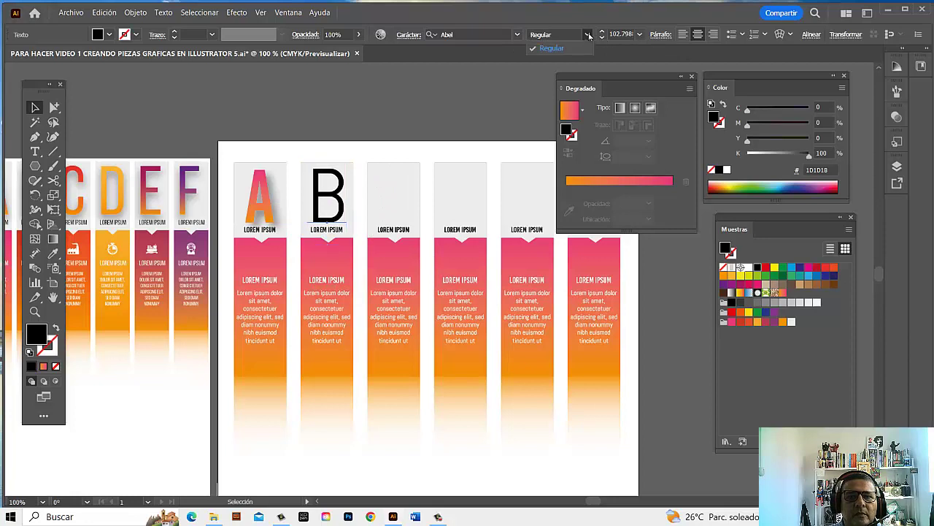
{"action": "left_click", "coordinate": [585, 35]}
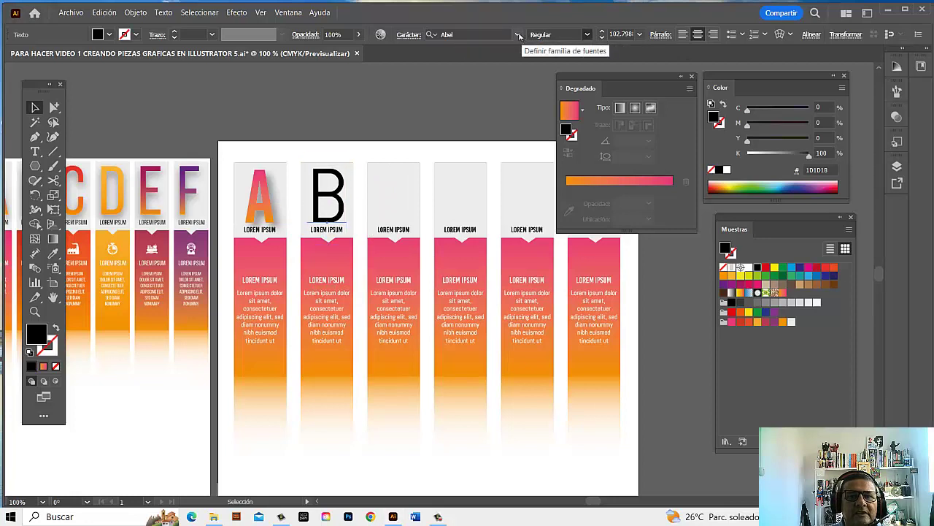
{"action": "left_click", "coordinate": [516, 35]}
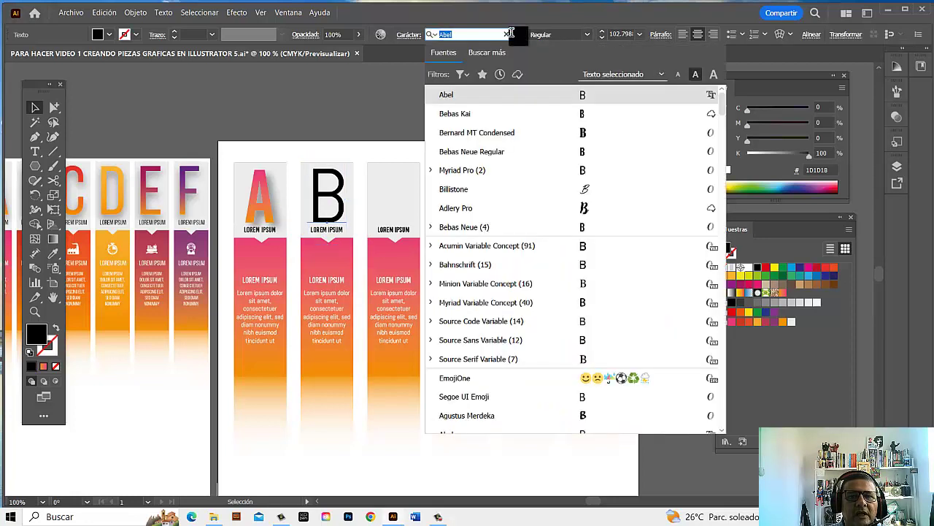
Step: Set the letter B in Bebas Kai and position it beside the A
{"action": "left_click", "coordinate": [476, 117]}
{"action": "left_click", "coordinate": [413, 124]}
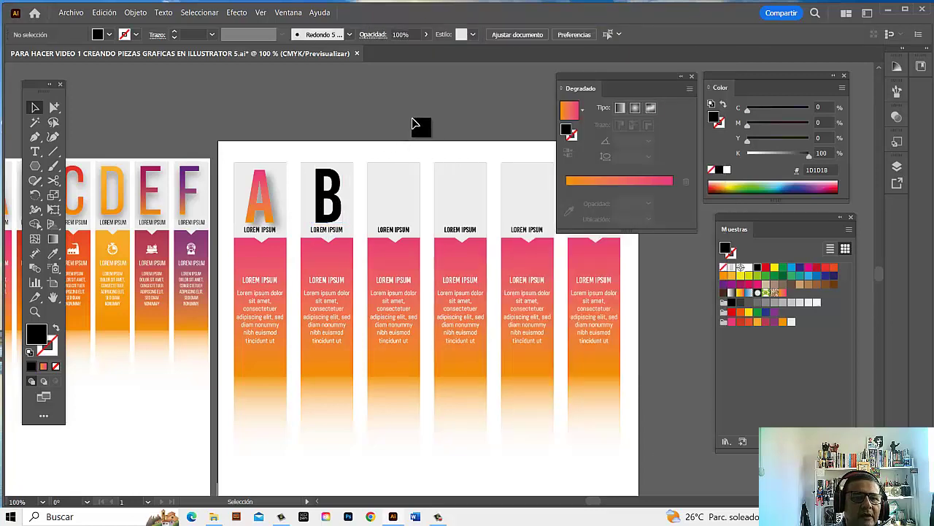
{"action": "left_click_drag", "start_coordinate": [252, 169], "coordinate": [383, 201]}
{"action": "left_click", "coordinate": [383, 201]}
{"action": "left_click_drag", "start_coordinate": [530, 281], "coordinate": [357, 286]}
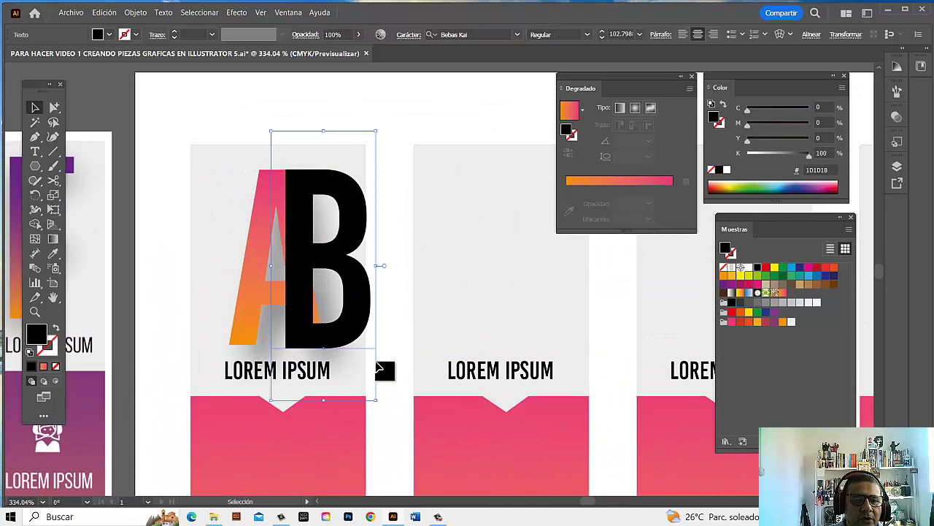
{"action": "left_click_drag", "start_coordinate": [377, 403], "coordinate": [375, 401]}
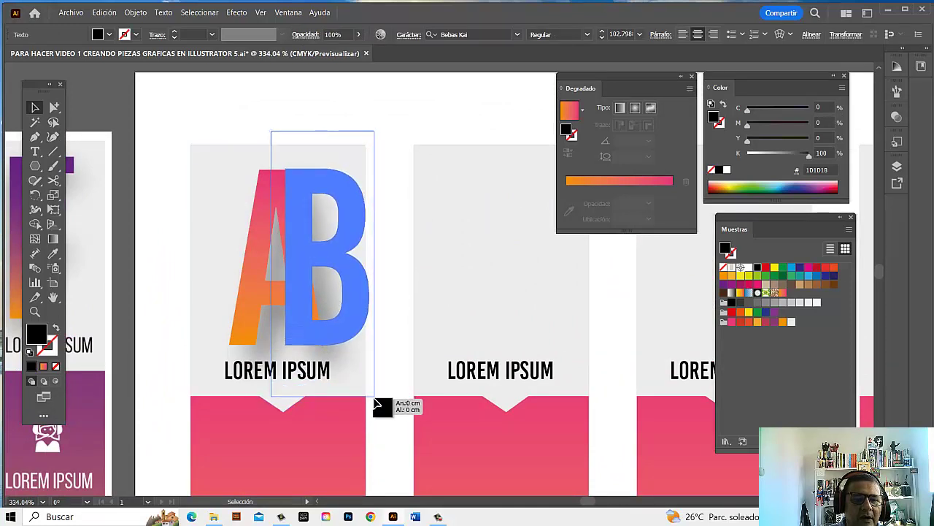
{"action": "left_click_drag", "start_coordinate": [374, 401], "coordinate": [375, 403]}
{"action": "left_click", "coordinate": [453, 110]}
Step: Zoom out to all six columns and Alt-drag copies of the B into columns three to six
{"action": "left_click", "coordinate": [424, 234], "text": "ctrl+alt"}
{"action": "left_click", "coordinate": [486, 286], "text": "ctrl+alt"}
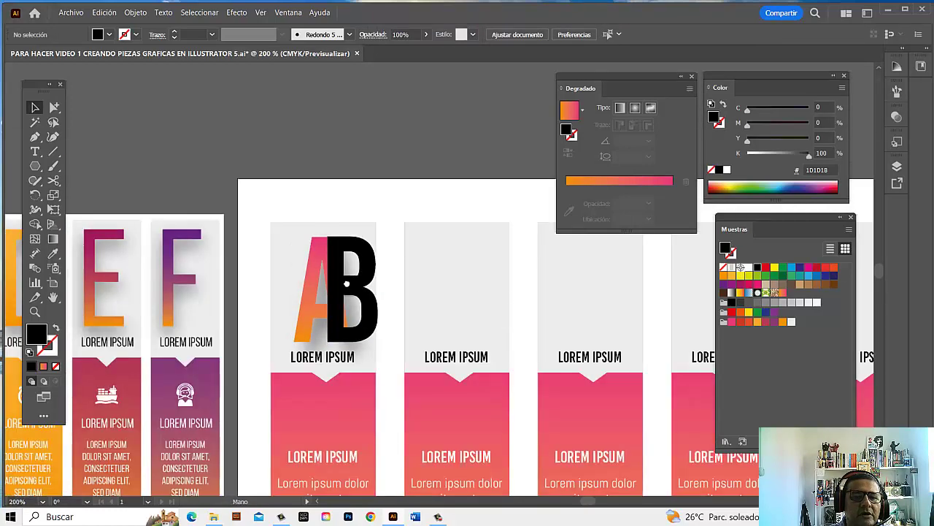
{"action": "left_click", "coordinate": [257, 271], "text": "ctrl+alt"}
{"action": "left_click", "coordinate": [382, 315], "text": "ctrl+alt"}
{"action": "mouse_move", "coordinate": [428, 313]}
{"action": "left_mouse_down"}
{"action": "mouse_move", "coordinate": [343, 299]}
{"action": "mouse_move", "coordinate": [323, 231]}
{"action": "left_mouse_up"}
{"action": "left_click_drag", "start_coordinate": [396, 144], "coordinate": [349, 158]}
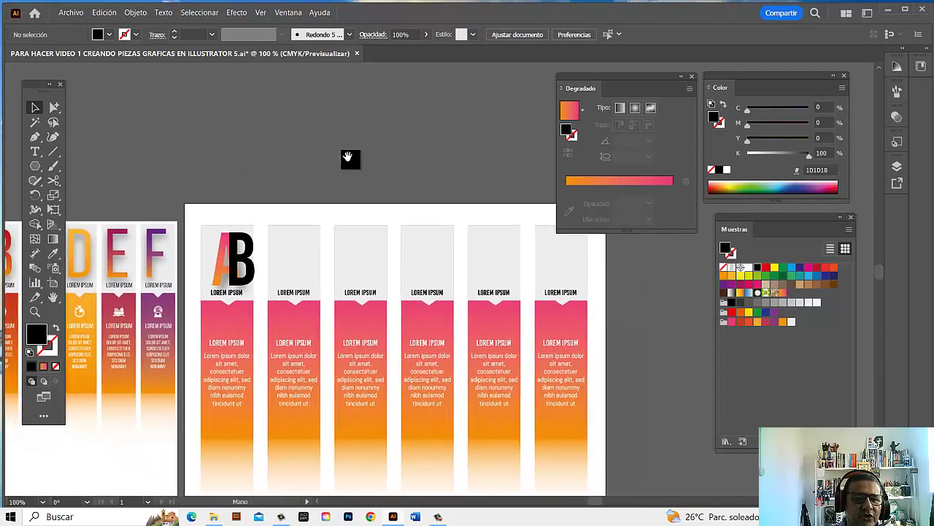
{"action": "left_click_drag", "start_coordinate": [260, 285], "coordinate": [312, 303]}
{"action": "left_click", "coordinate": [255, 289]}
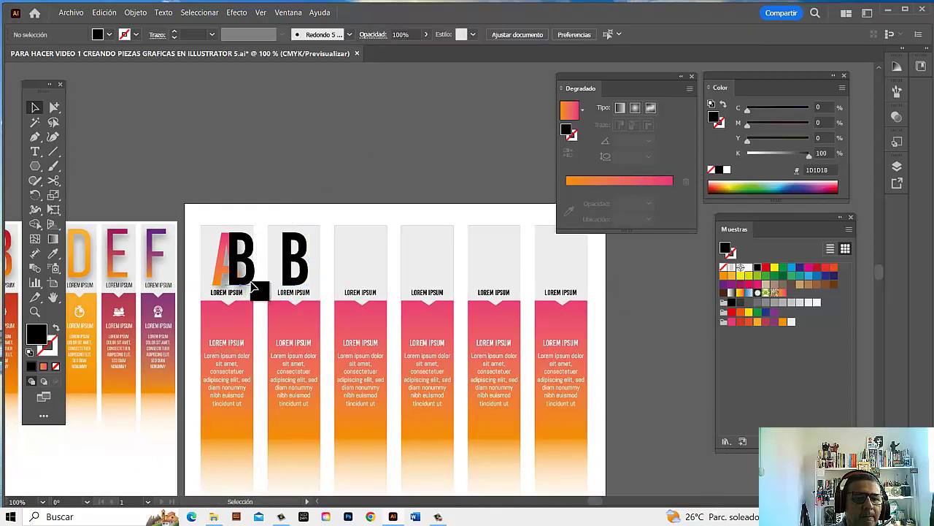
{"action": "left_click_drag", "start_coordinate": [255, 289], "coordinate": [374, 306]}
{"action": "left_click", "coordinate": [300, 291]}
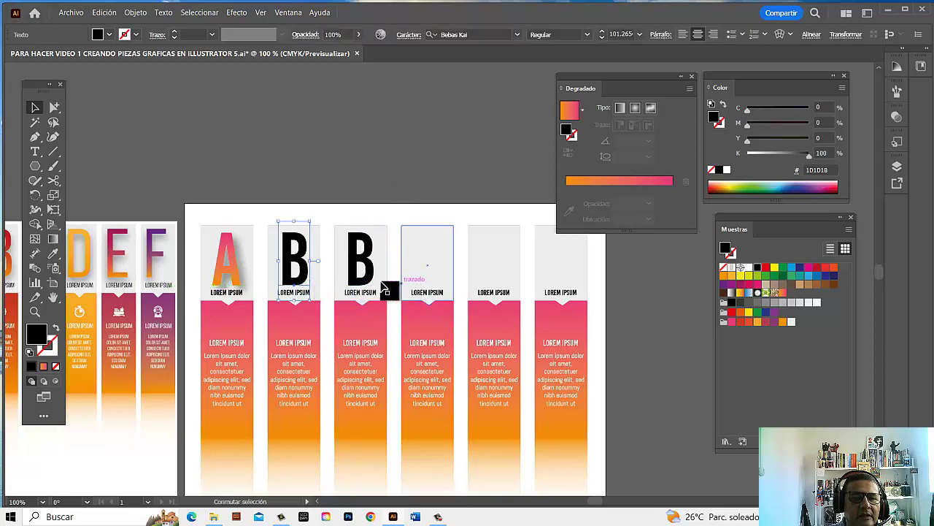
{"action": "mouse_move", "coordinate": [297, 290]}
{"action": "left_mouse_down"}
{"action": "mouse_move", "coordinate": [386, 277]}
{"action": "mouse_move", "coordinate": [507, 314]}
{"action": "mouse_move", "coordinate": [553, 295]}
{"action": "mouse_move", "coordinate": [578, 303]}
{"action": "left_mouse_up"}
{"action": "left_click", "coordinate": [530, 151]}
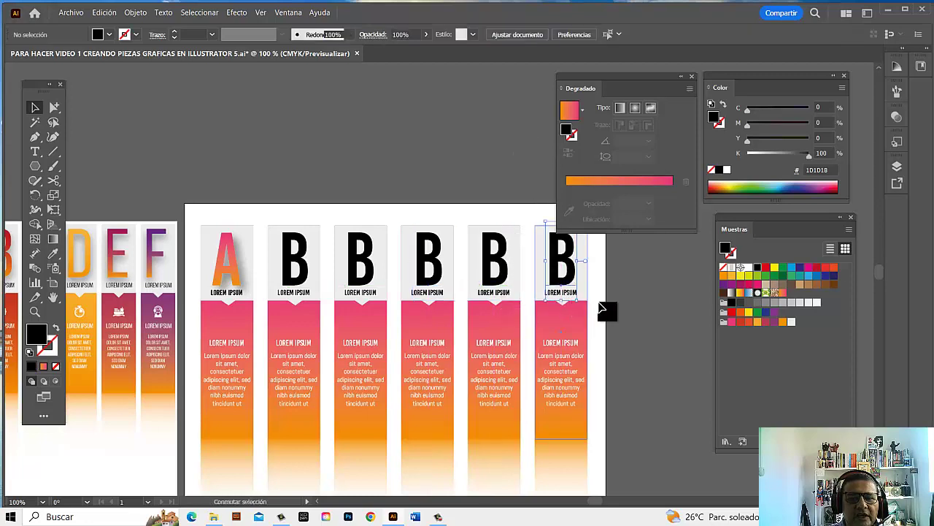
{"action": "left_click", "coordinate": [663, 301]}
Step: Retype the copied letters in columns three to six as C, D, E and F
{"action": "left_click", "coordinate": [35, 151]}
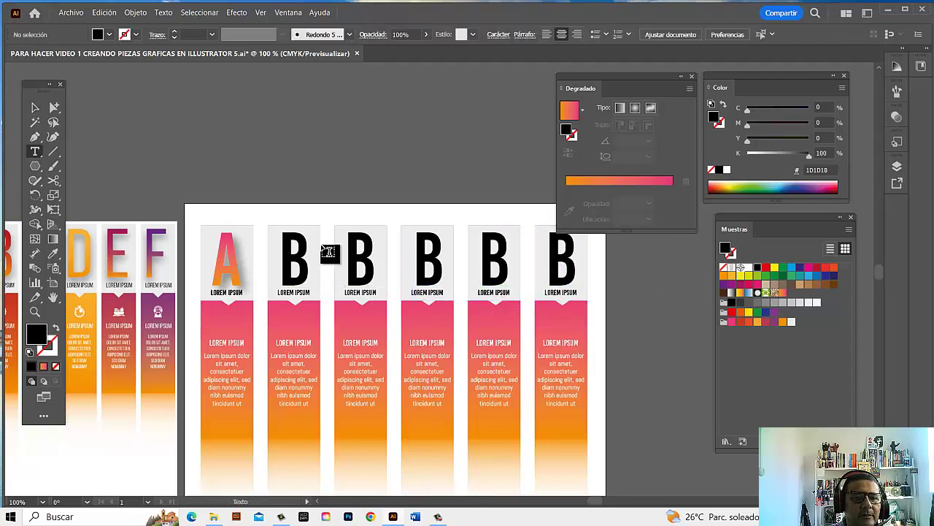
{"action": "double_click", "coordinate": [298, 262]}
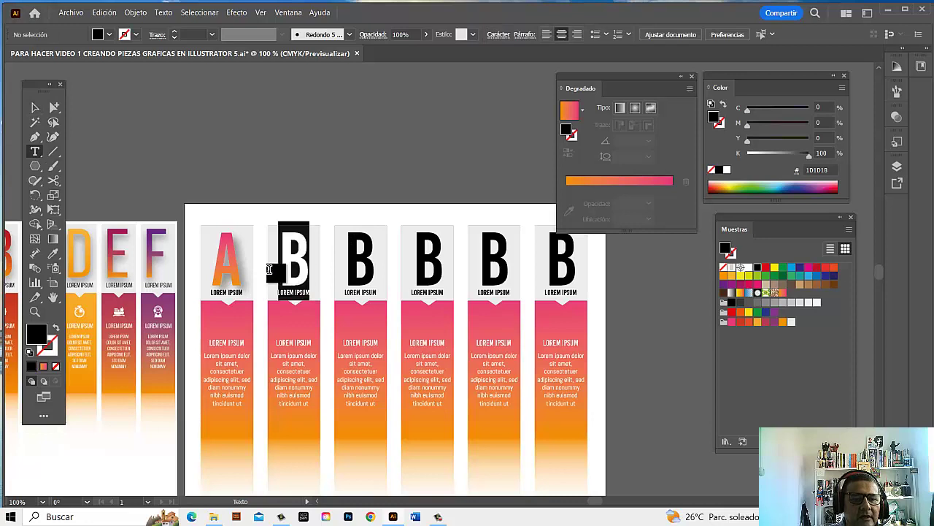
{"action": "double_click", "coordinate": [364, 264]}
{"action": "type", "text": "C"}
{"action": "double_click", "coordinate": [428, 262]}
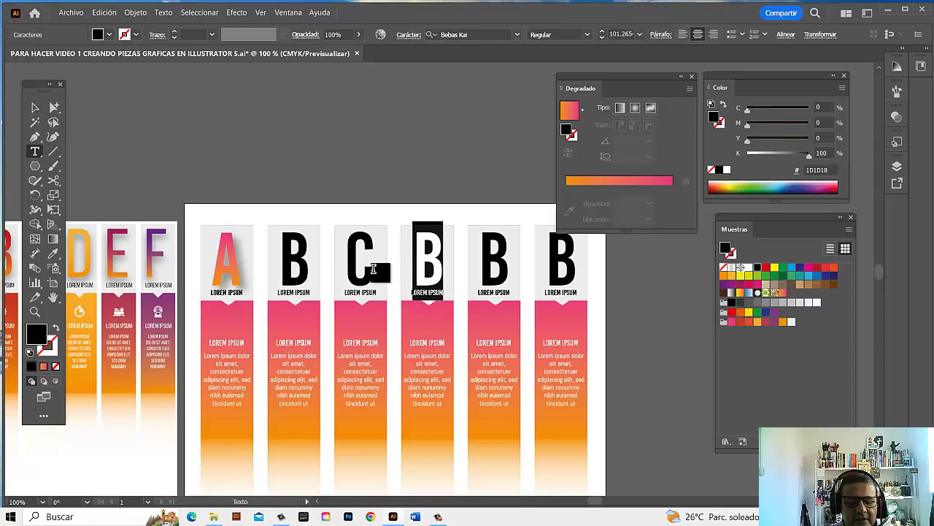
{"action": "type", "text": "D"}
{"action": "double_click", "coordinate": [491, 262]}
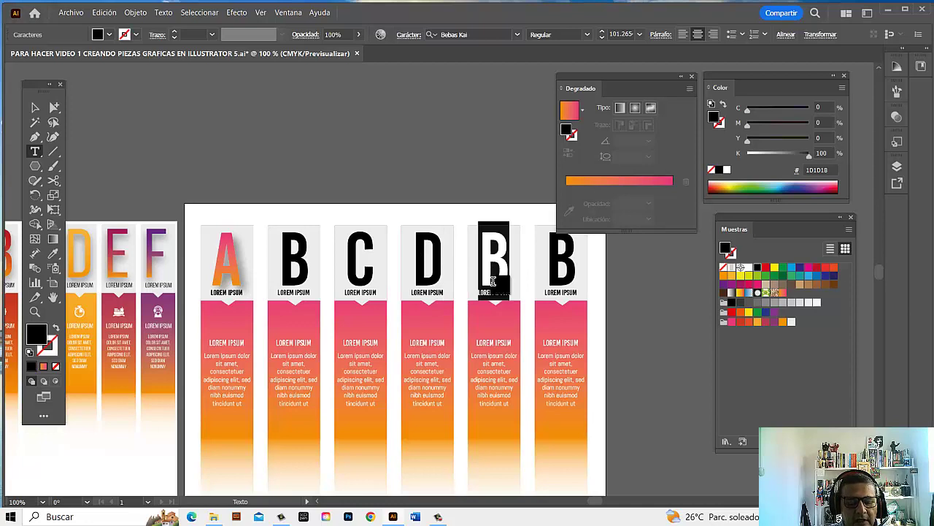
{"action": "type", "text": "E"}
{"action": "double_click", "coordinate": [555, 259]}
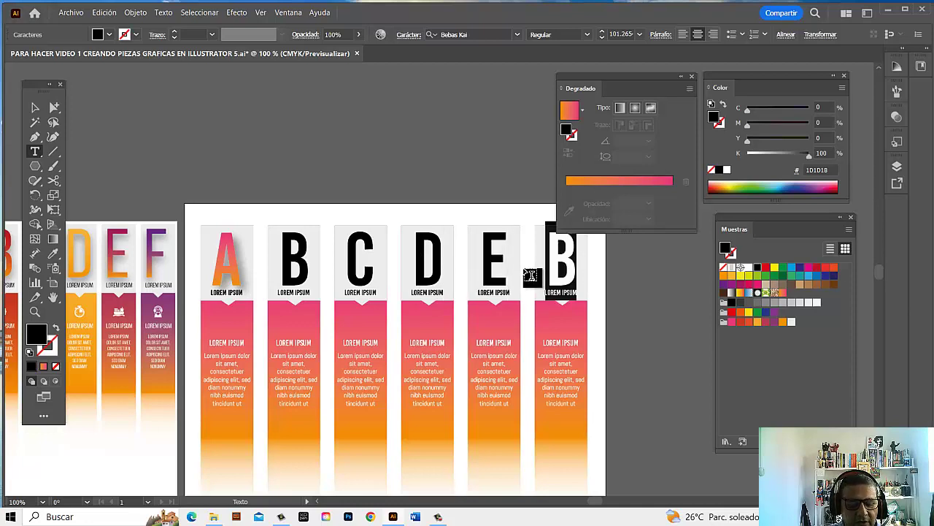
{"action": "type", "text": "F"}
Step: Return to the Selection tool, shift the artboard up and move the Gradient panel aside
{"action": "left_click", "coordinate": [35, 108]}
{"action": "left_click", "coordinate": [365, 129]}
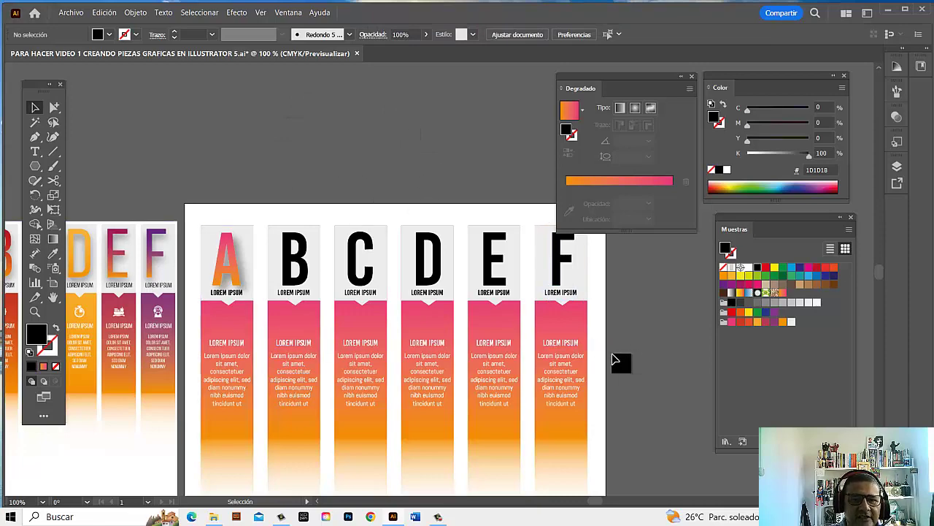
{"action": "left_click_drag", "start_coordinate": [424, 335], "coordinate": [441, 359]}
{"action": "left_click_drag", "start_coordinate": [517, 346], "coordinate": [522, 293]}
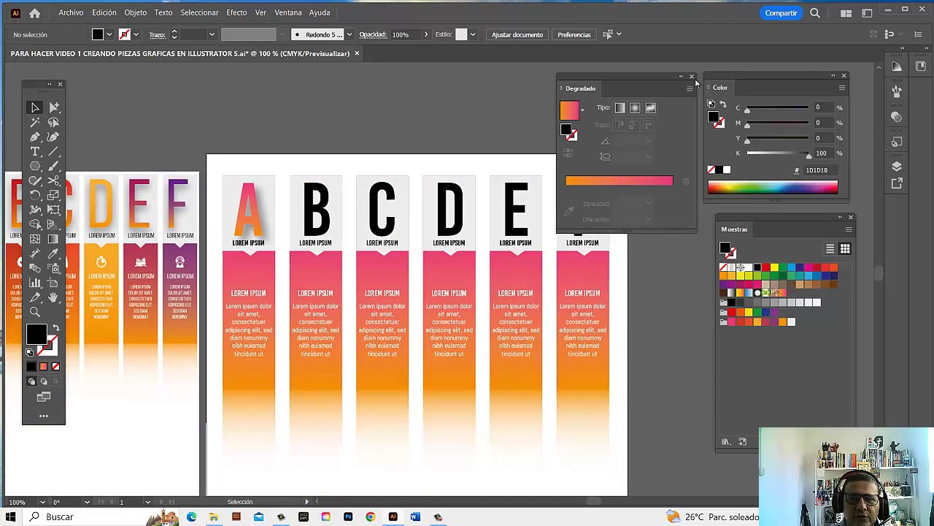
{"action": "left_click_drag", "start_coordinate": [582, 76], "coordinate": [643, 75]}
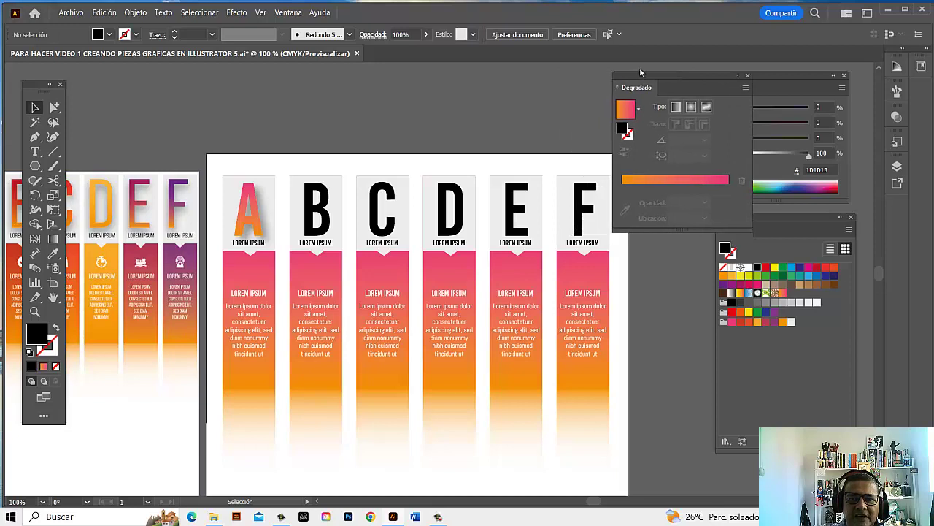
Step: Change the B column gradient's right stop to red-orange and save it as a swatch
{"action": "left_click", "coordinate": [336, 276]}
{"action": "left_click", "coordinate": [54, 106]}
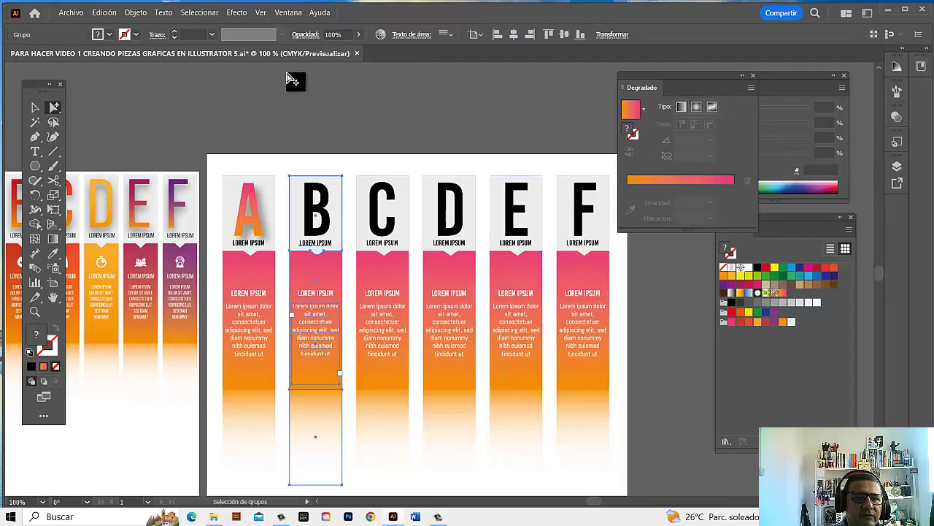
{"action": "left_click", "coordinate": [344, 164]}
{"action": "left_click", "coordinate": [335, 272]}
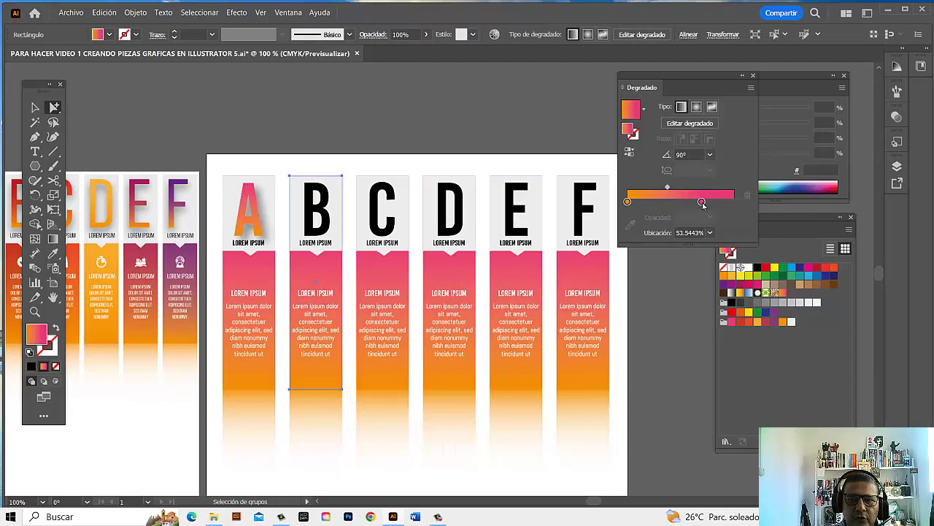
{"action": "double_click", "coordinate": [702, 202]}
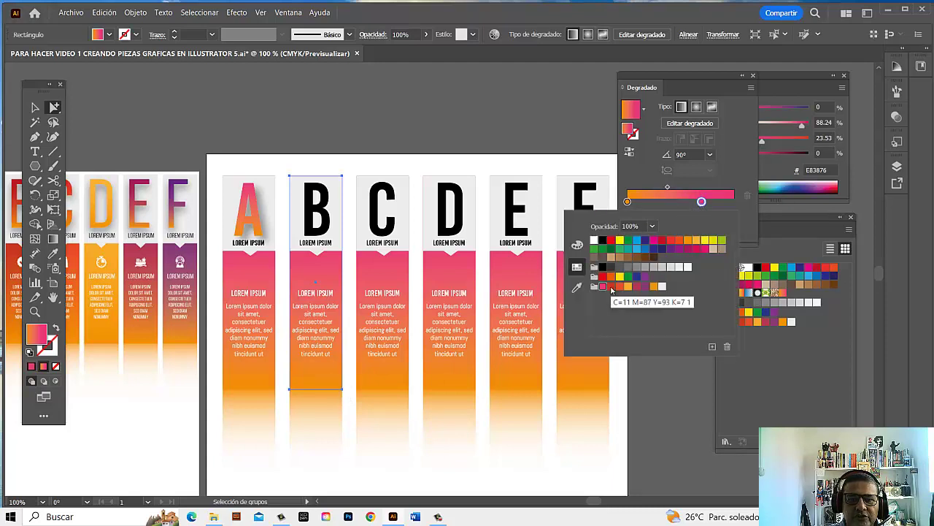
{"action": "left_click", "coordinate": [611, 290]}
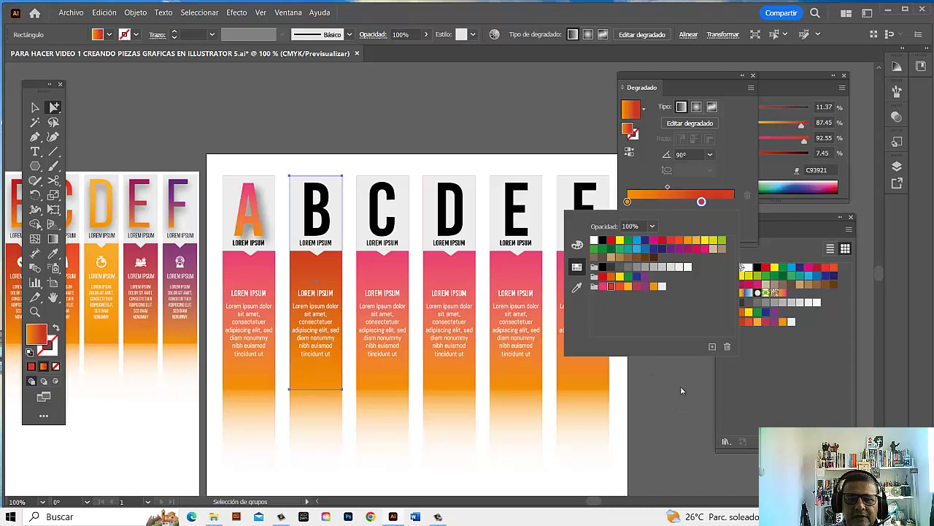
{"action": "left_click", "coordinate": [647, 113]}
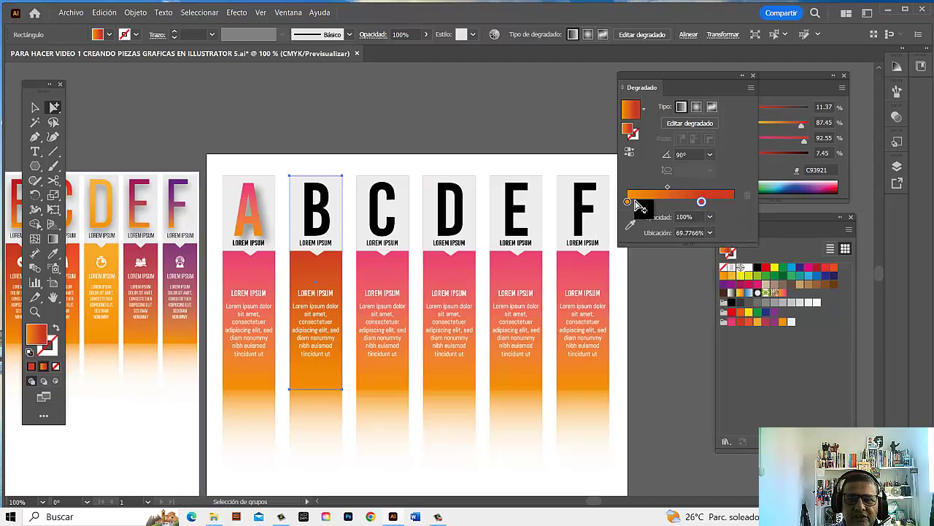
{"action": "left_click", "coordinate": [644, 109]}
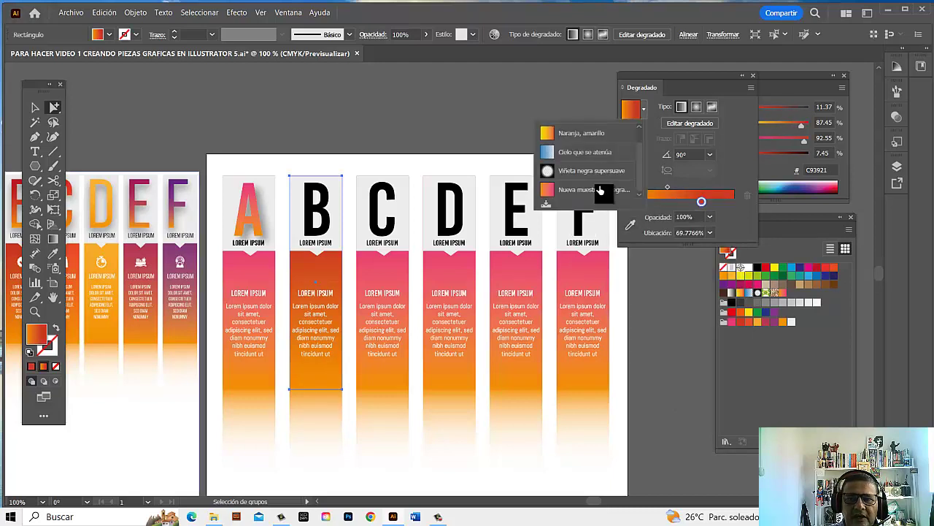
{"action": "left_click", "coordinate": [547, 205]}
Step: Change column C's pink gradient stop to orange E94E27 and save the gradient swatch
{"action": "left_click", "coordinate": [683, 333]}
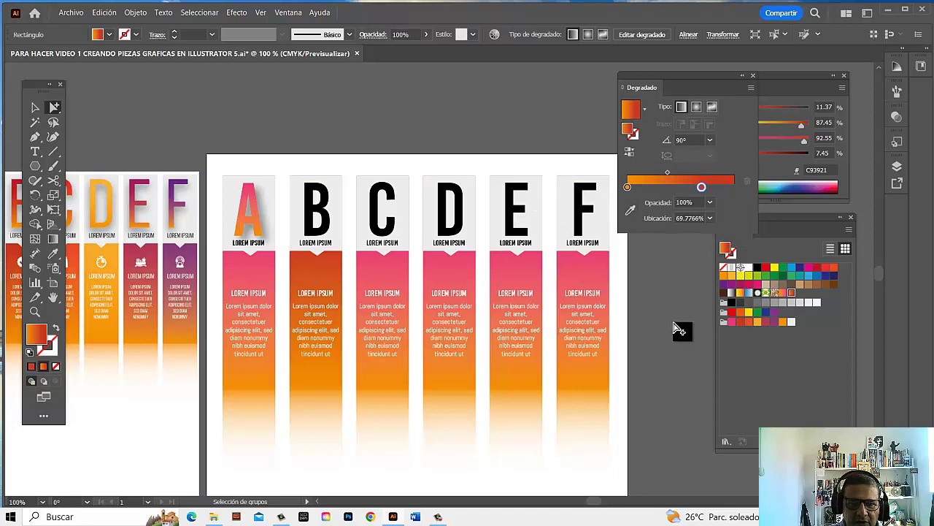
{"action": "left_click", "coordinate": [406, 268]}
{"action": "left_click", "coordinate": [701, 200]}
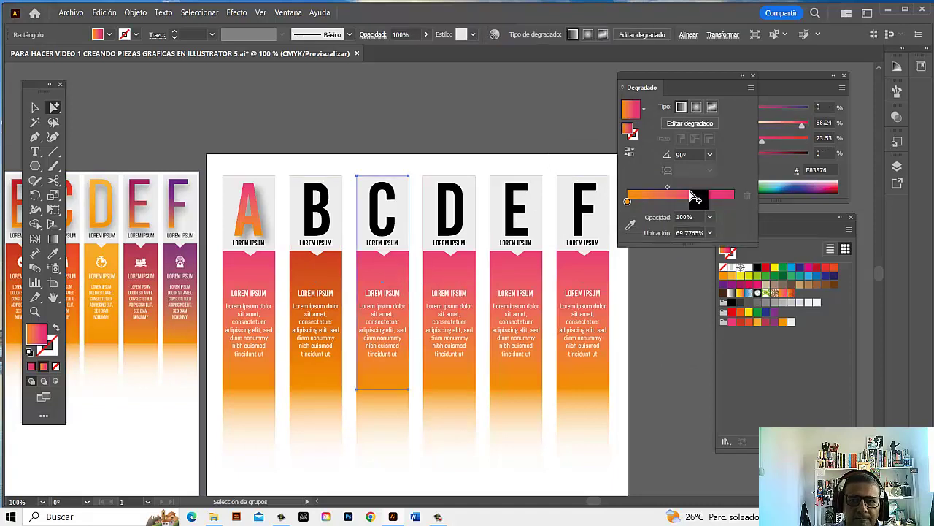
{"action": "double_click", "coordinate": [702, 203]}
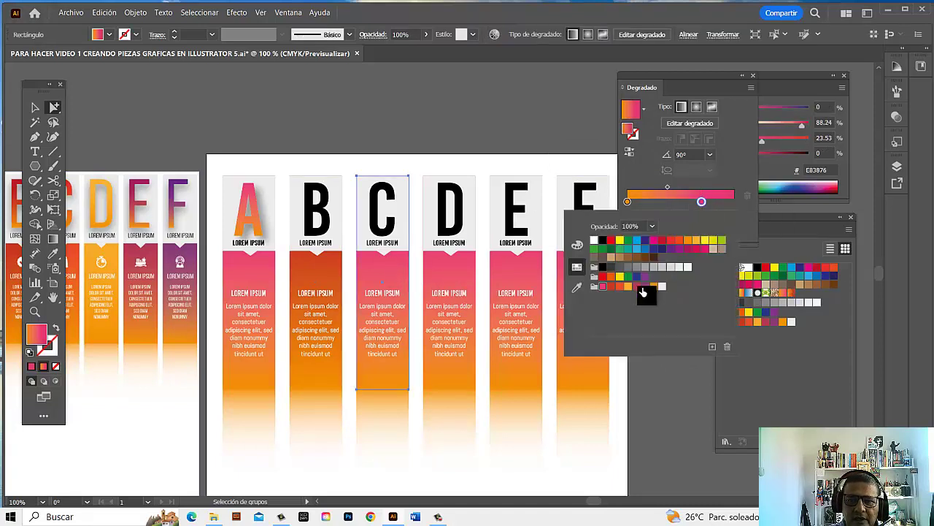
{"action": "left_click", "coordinate": [621, 290]}
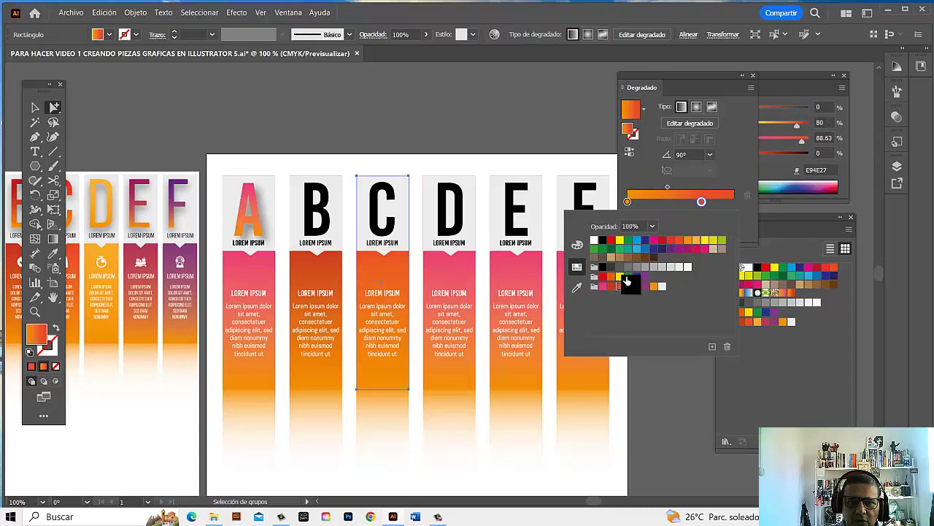
{"action": "left_click", "coordinate": [643, 111]}
{"action": "left_click", "coordinate": [644, 111]}
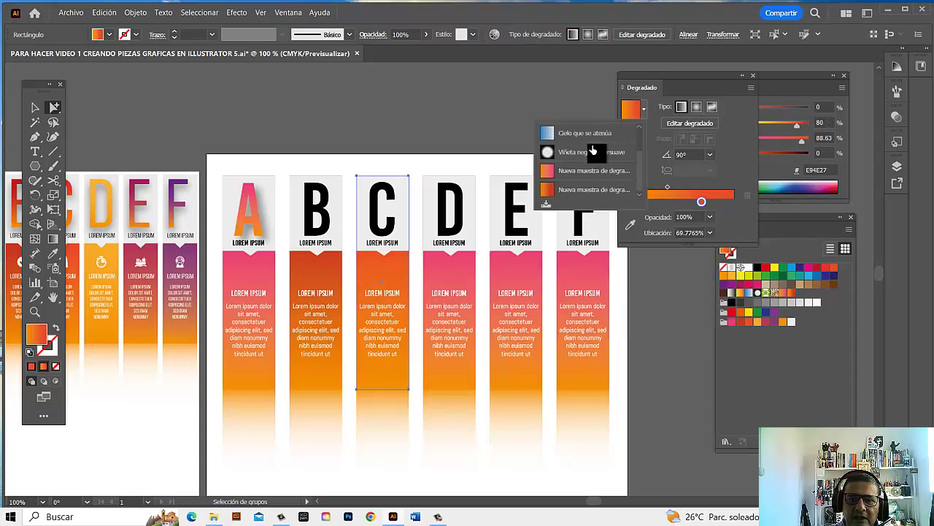
{"action": "left_click", "coordinate": [553, 212]}
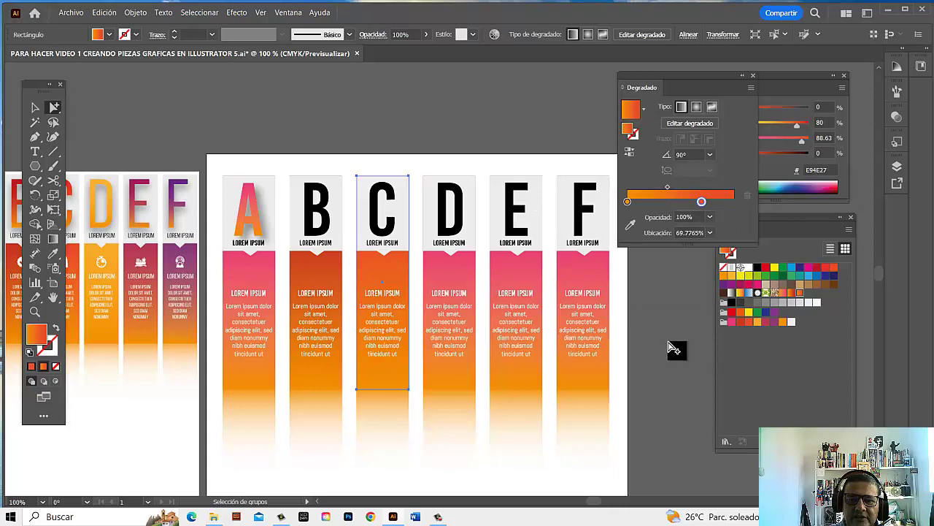
Step: Change column D's pink gradient stop to amber F8AA28 and save the gradient swatch
{"action": "left_click", "coordinate": [473, 267]}
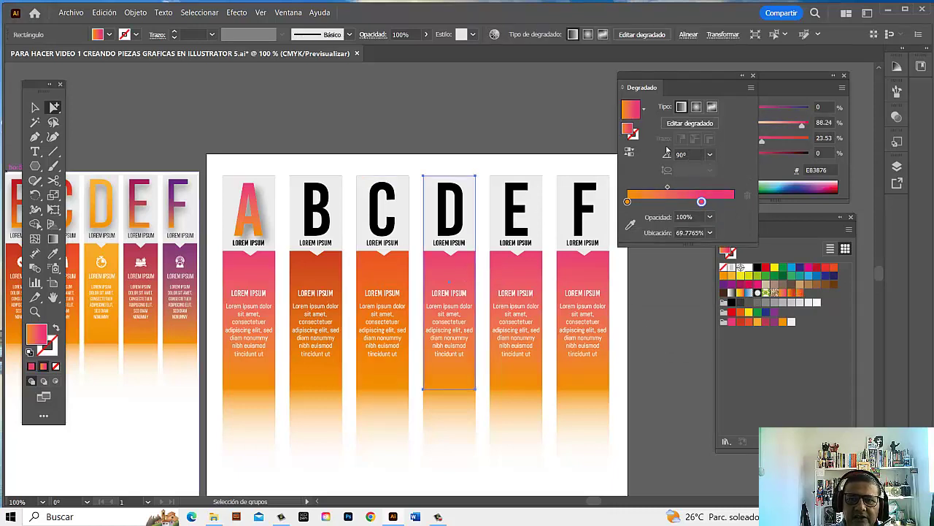
{"action": "double_click", "coordinate": [701, 202]}
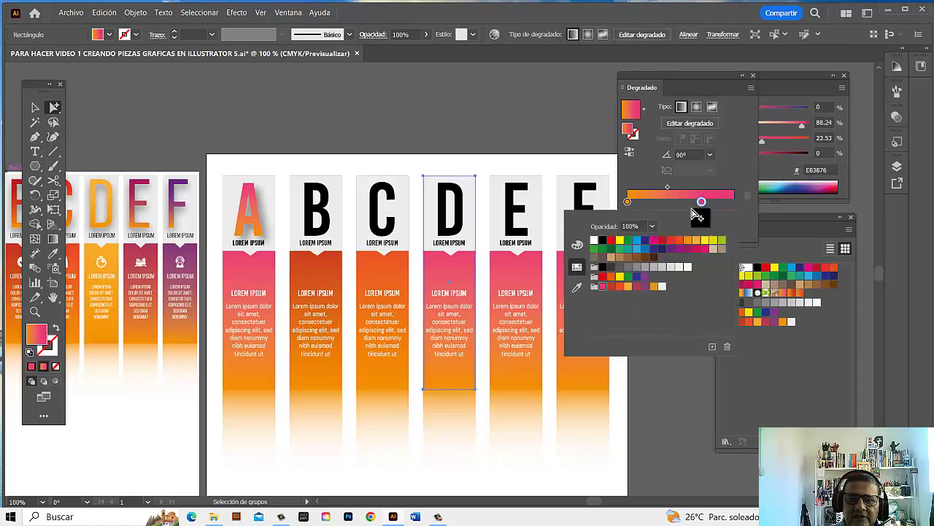
{"action": "left_click", "coordinate": [628, 288]}
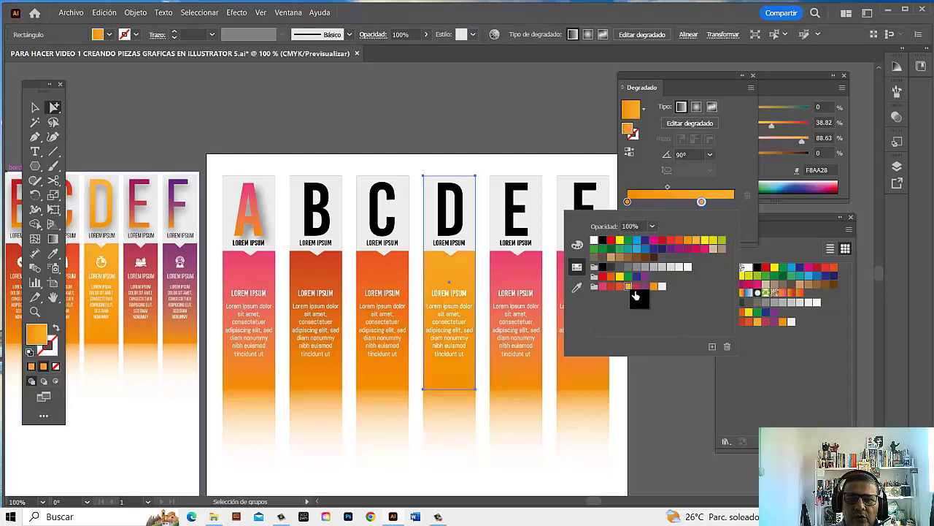
{"action": "left_click", "coordinate": [645, 111]}
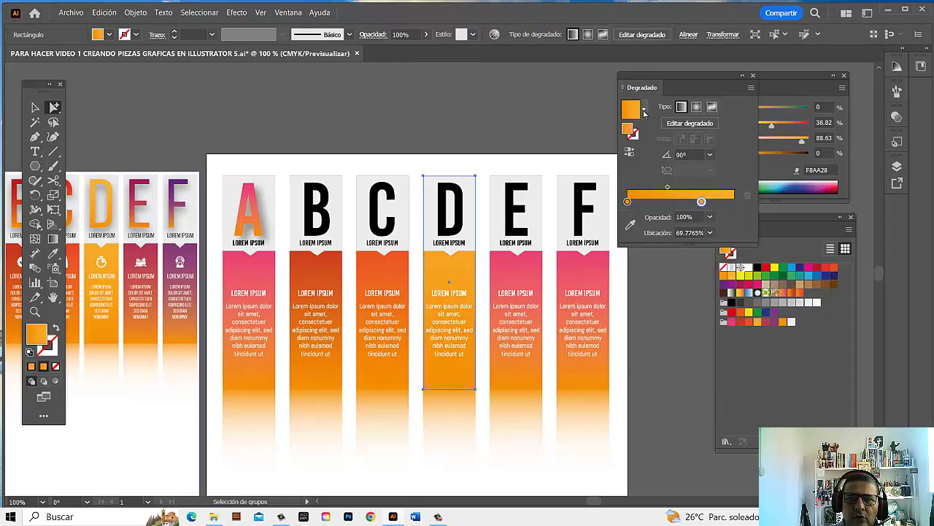
{"action": "left_click", "coordinate": [644, 112]}
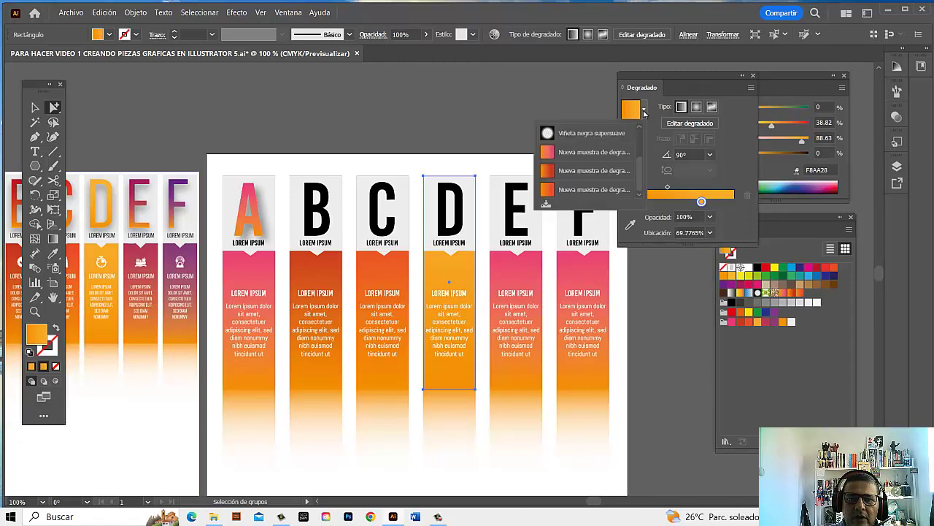
{"action": "left_click", "coordinate": [548, 204]}
{"action": "left_click", "coordinate": [679, 314]}
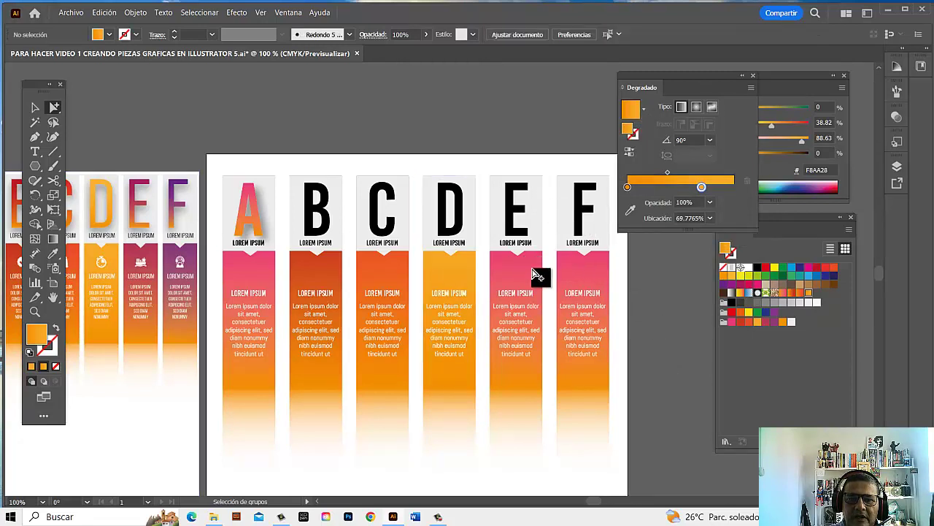
Step: Change column E's pink gradient stop to dark pink B43956 and save the gradient swatch
{"action": "left_click", "coordinate": [540, 271]}
{"action": "left_click", "coordinate": [540, 272]}
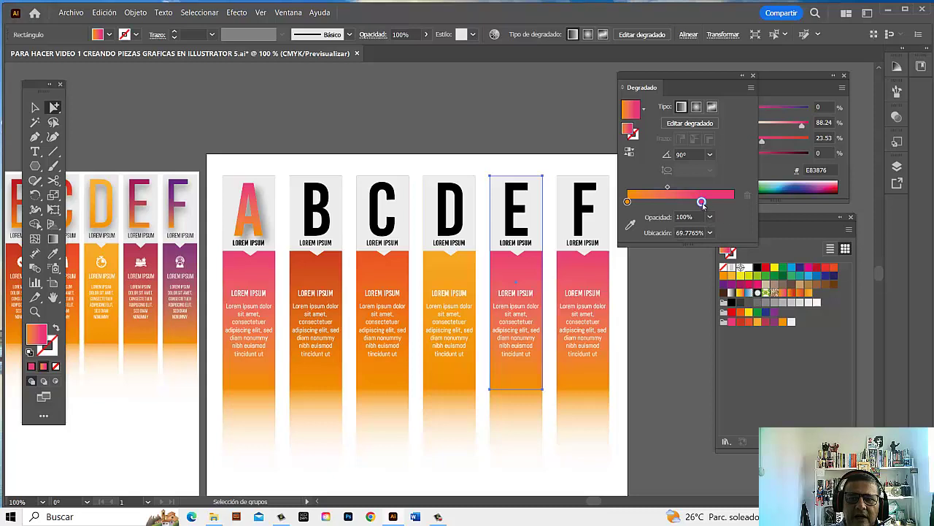
{"action": "double_click", "coordinate": [702, 203]}
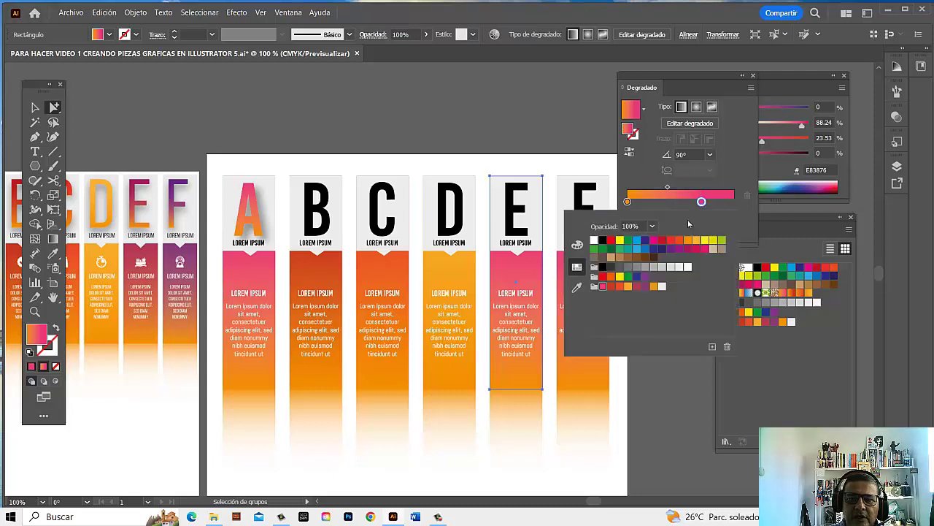
{"action": "left_click", "coordinate": [636, 287]}
{"action": "left_click", "coordinate": [644, 114]}
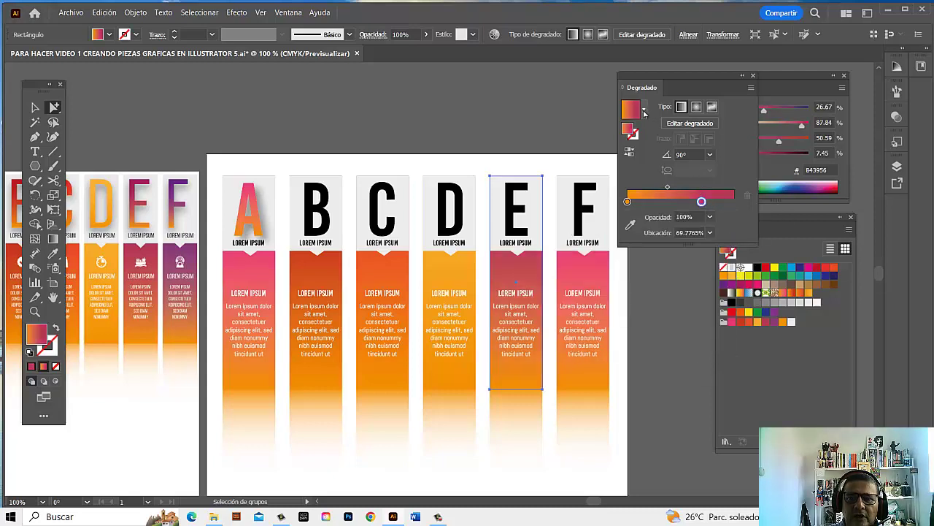
{"action": "left_click", "coordinate": [644, 109]}
{"action": "left_click", "coordinate": [553, 209]}
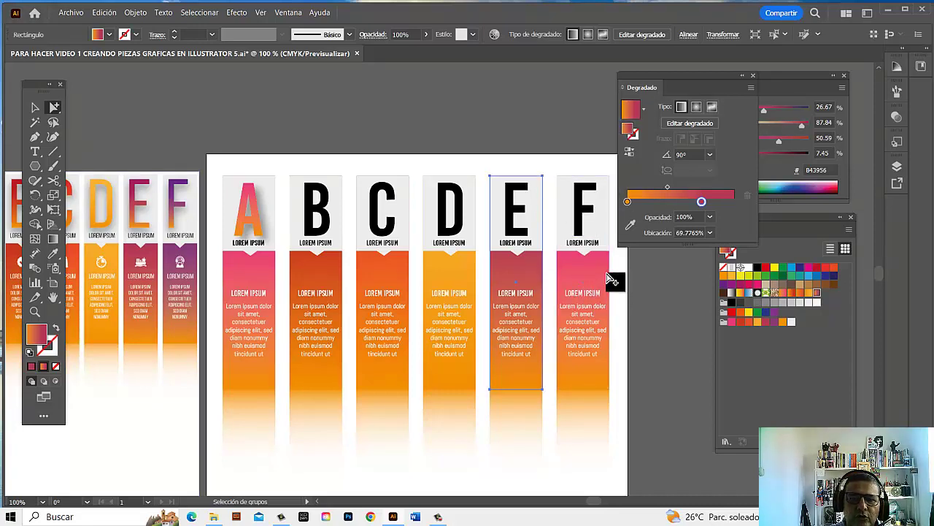
Step: Change column F's pink gradient stop to purple 893C78 and save the gradient swatch
{"action": "left_click", "coordinate": [607, 272]}
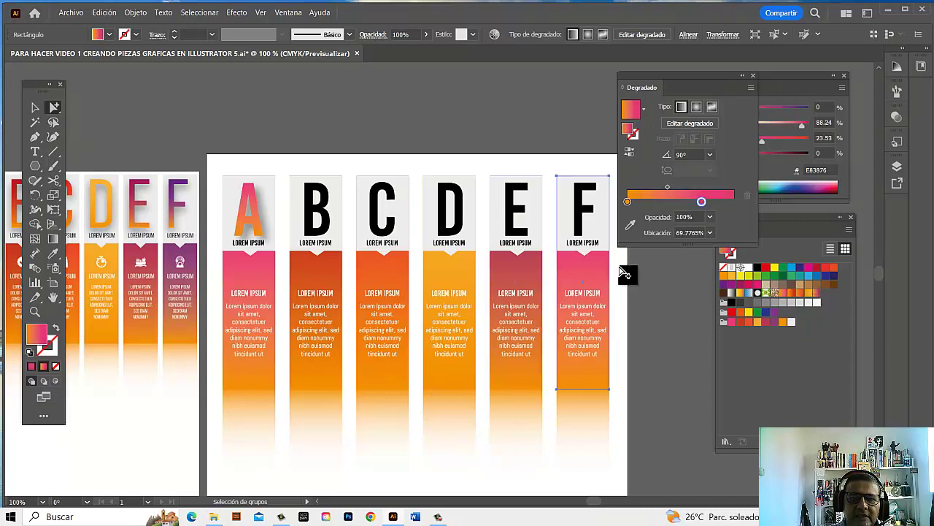
{"action": "double_click", "coordinate": [700, 202]}
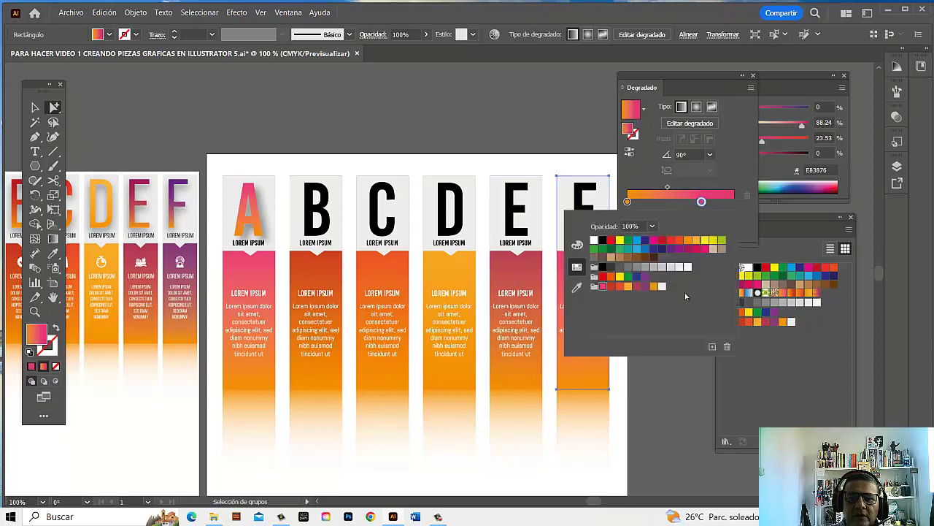
{"action": "left_click", "coordinate": [645, 286]}
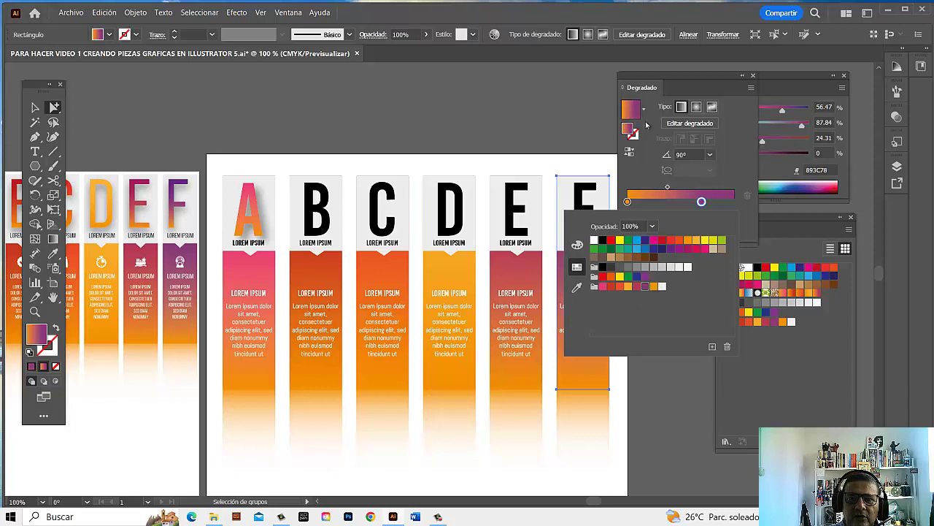
{"action": "left_click", "coordinate": [644, 111]}
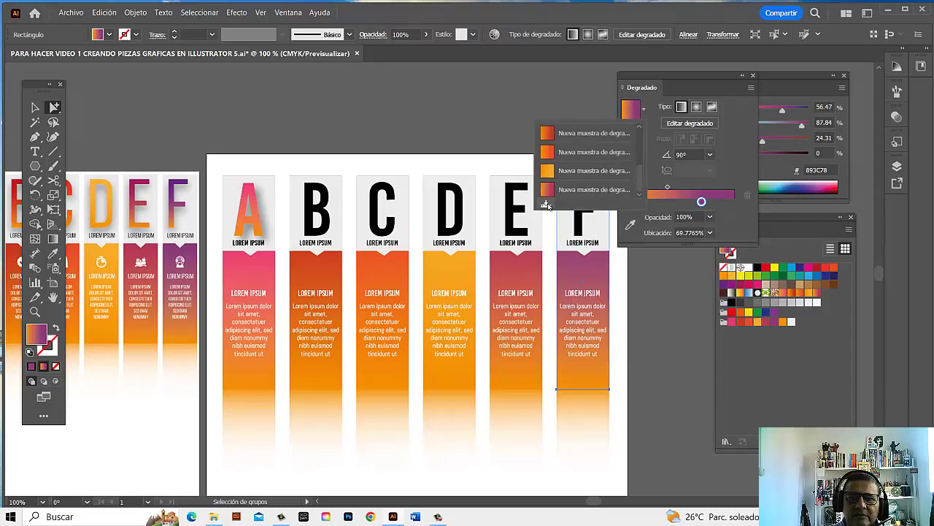
{"action": "left_click", "coordinate": [546, 205]}
{"action": "left_click", "coordinate": [689, 307]}
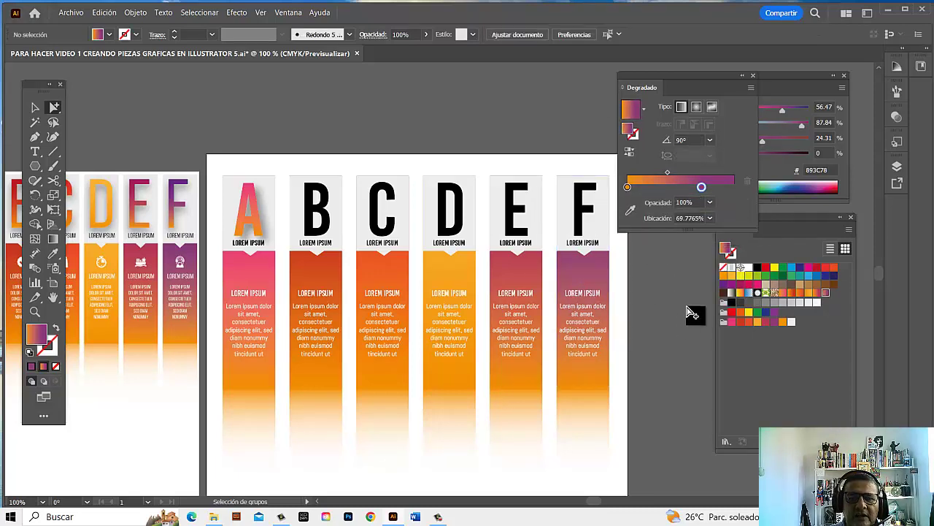
{"action": "mouse_move", "coordinate": [430, 286]}
{"action": "left_mouse_down"}
{"action": "mouse_move", "coordinate": [507, 286]}
{"action": "mouse_move", "coordinate": [432, 287]}
{"action": "left_mouse_up"}
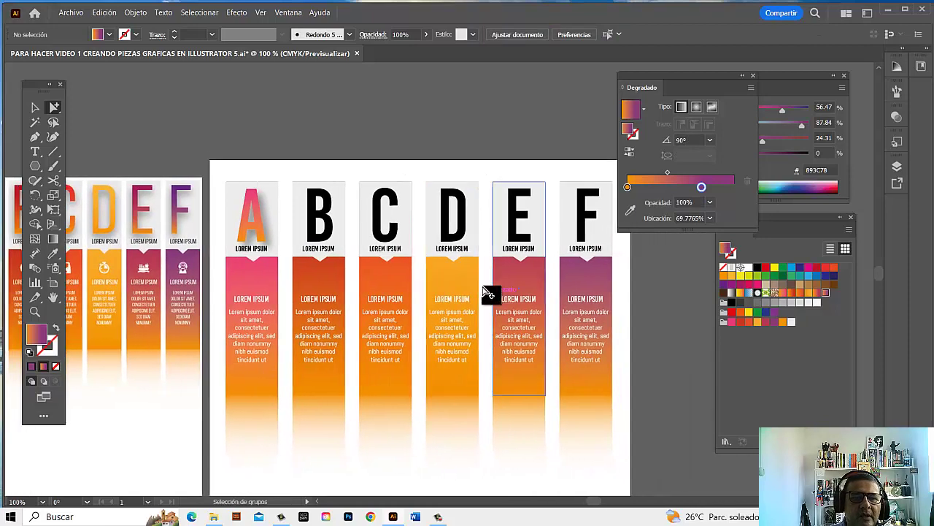
Step: Select letters B through F and convert them to outlines with Texto > Crear contornos
{"action": "left_click", "coordinate": [334, 245]}
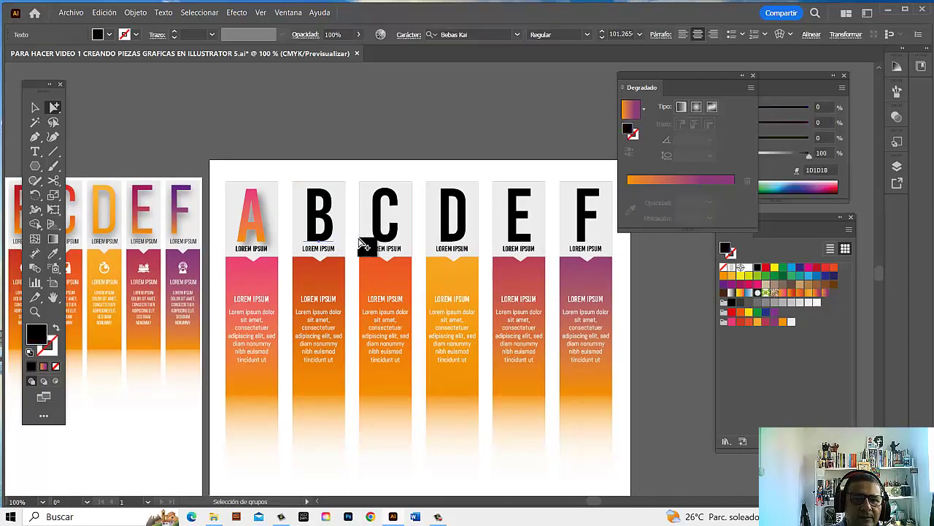
{"action": "left_click", "coordinate": [392, 242], "text": "shift"}
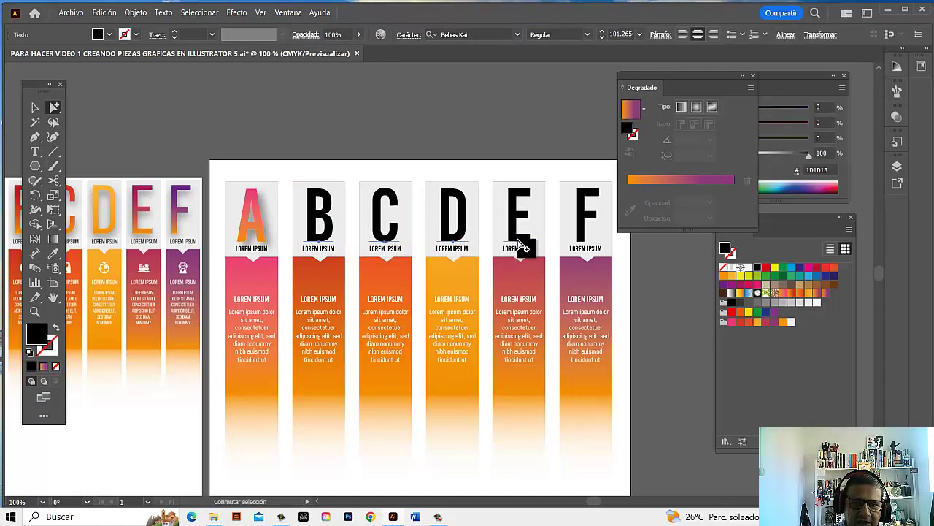
{"action": "left_click", "coordinate": [588, 244], "text": "shift"}
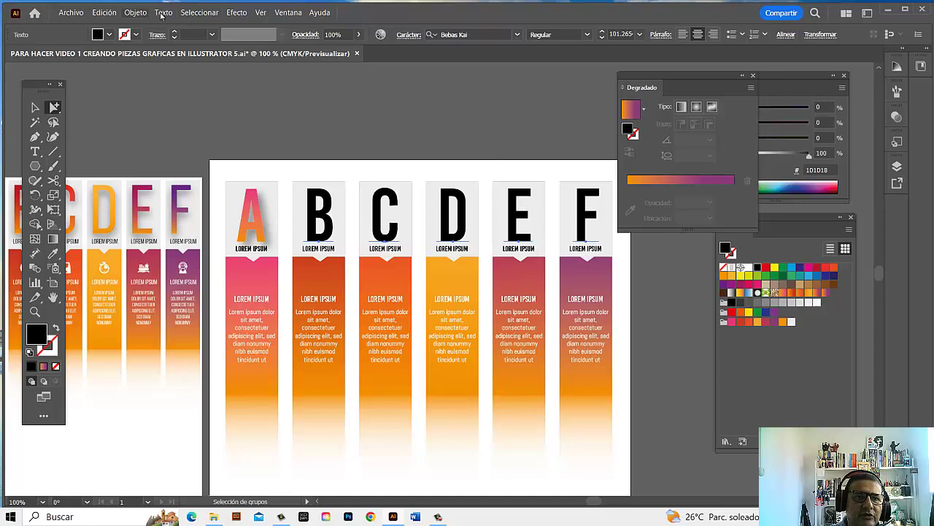
{"action": "left_click", "coordinate": [164, 13]}
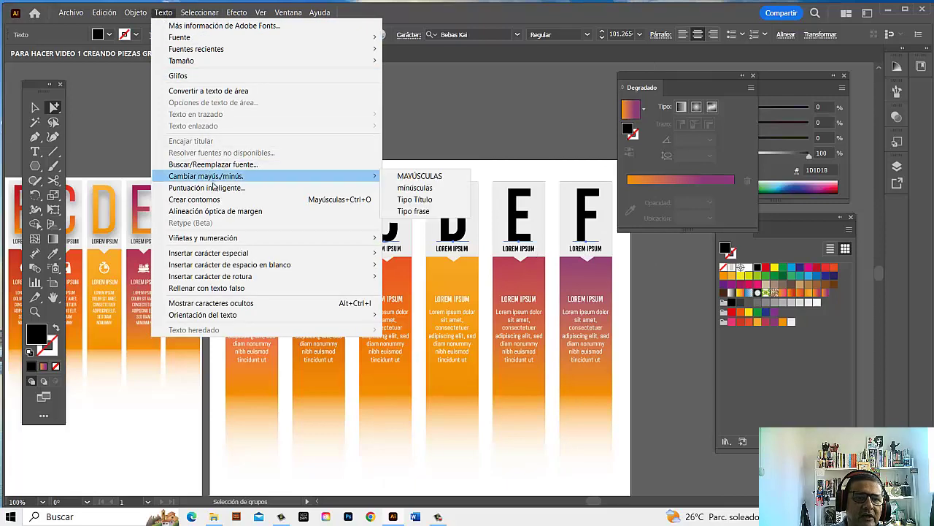
{"action": "left_click", "coordinate": [217, 203]}
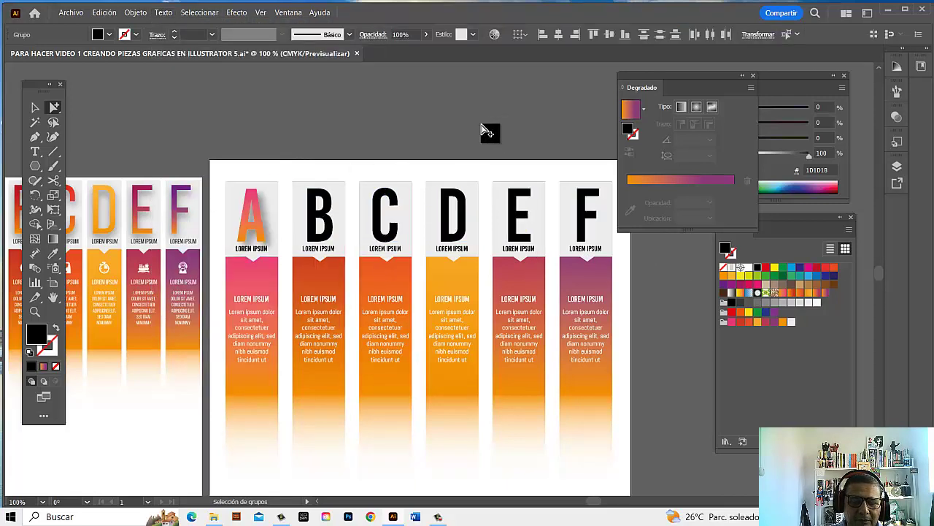
{"action": "left_click", "coordinate": [485, 134]}
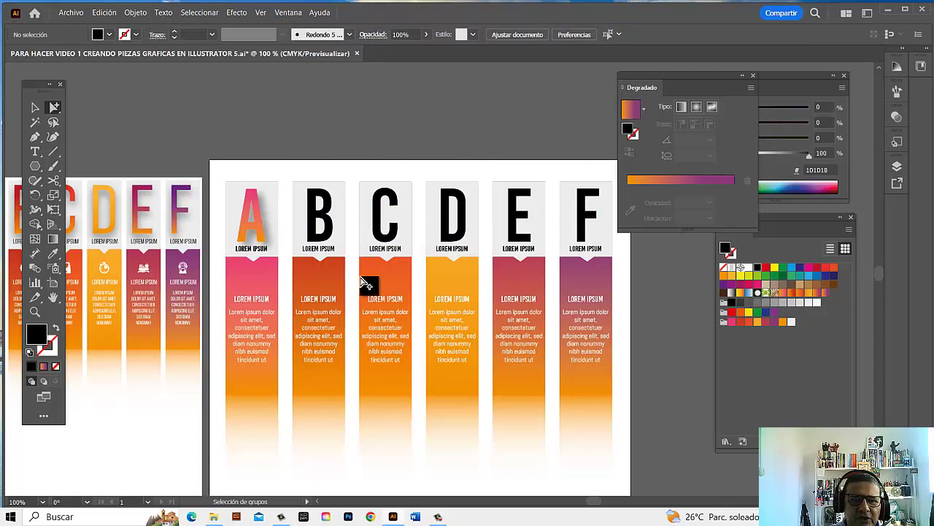
Step: Fill letter B with the orange-red saved gradient and letter C with the orange one
{"action": "left_click", "coordinate": [333, 230]}
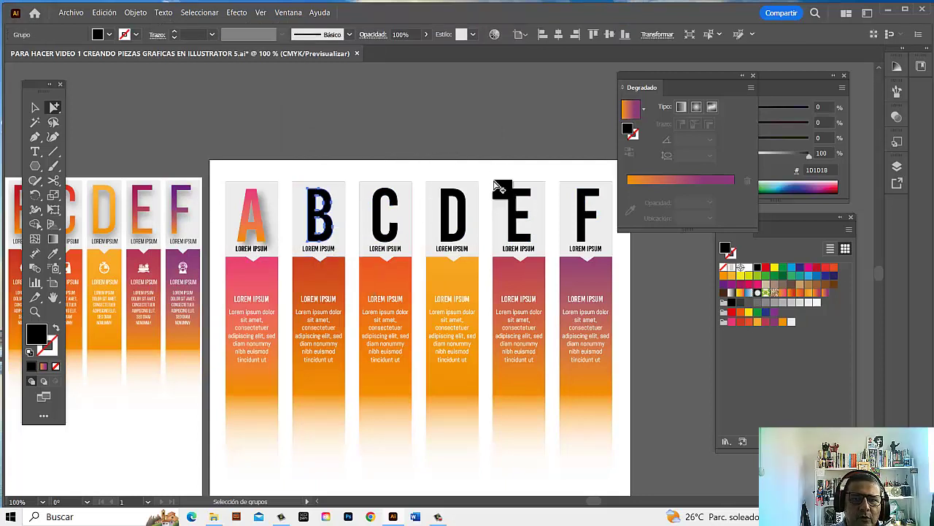
{"action": "left_click", "coordinate": [645, 110]}
{"action": "left_click_drag", "start_coordinate": [643, 187], "coordinate": [641, 162]}
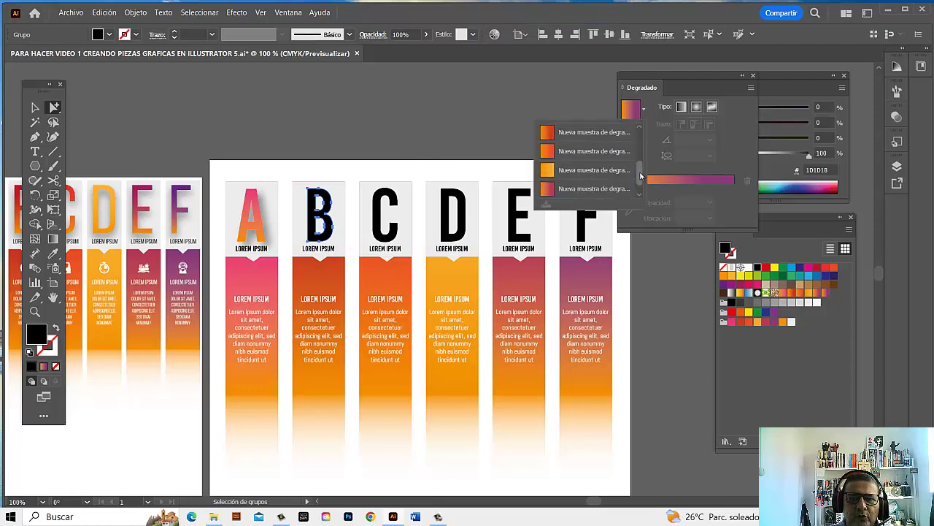
{"action": "left_click", "coordinate": [573, 184]}
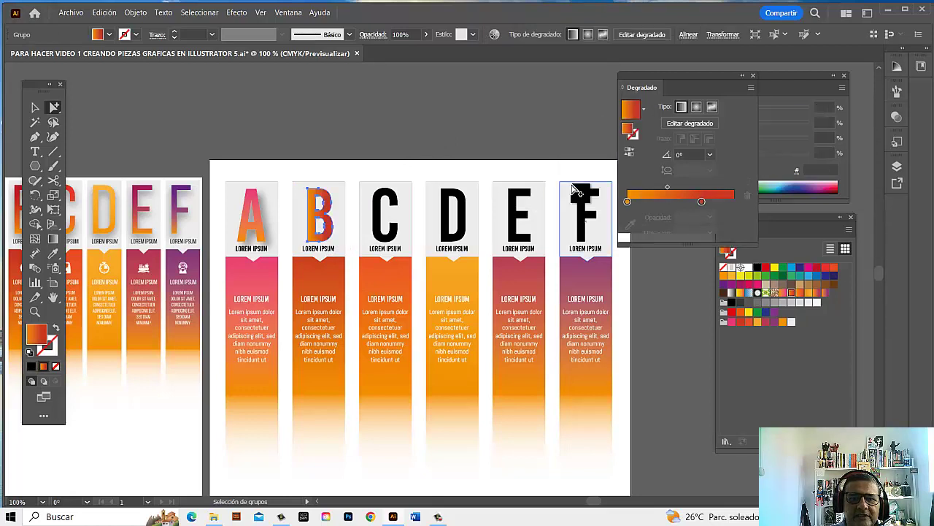
{"action": "left_click", "coordinate": [395, 238]}
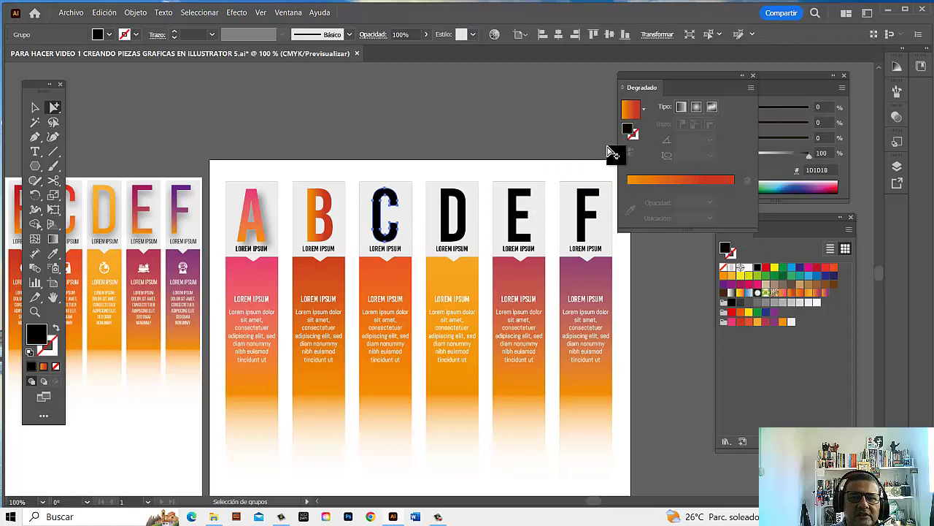
{"action": "left_click", "coordinate": [645, 111]}
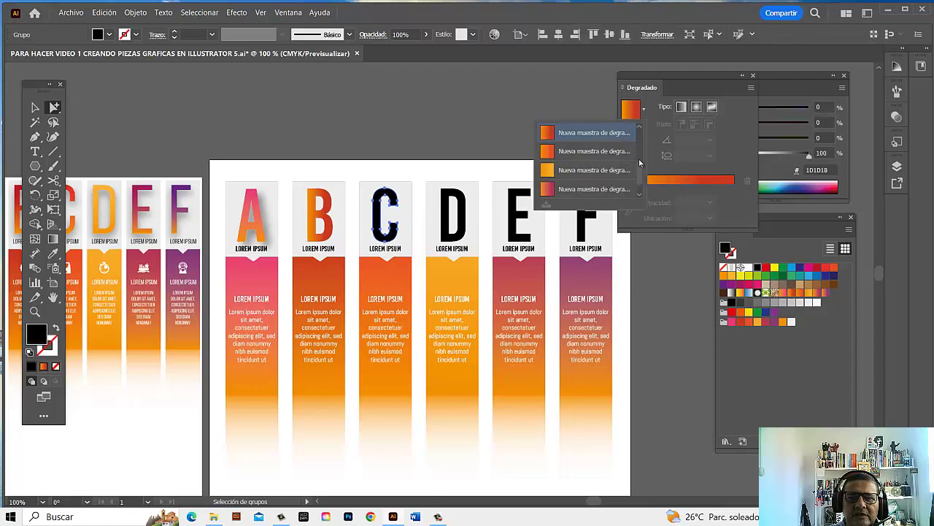
{"action": "left_click_drag", "start_coordinate": [640, 163], "coordinate": [640, 159]}
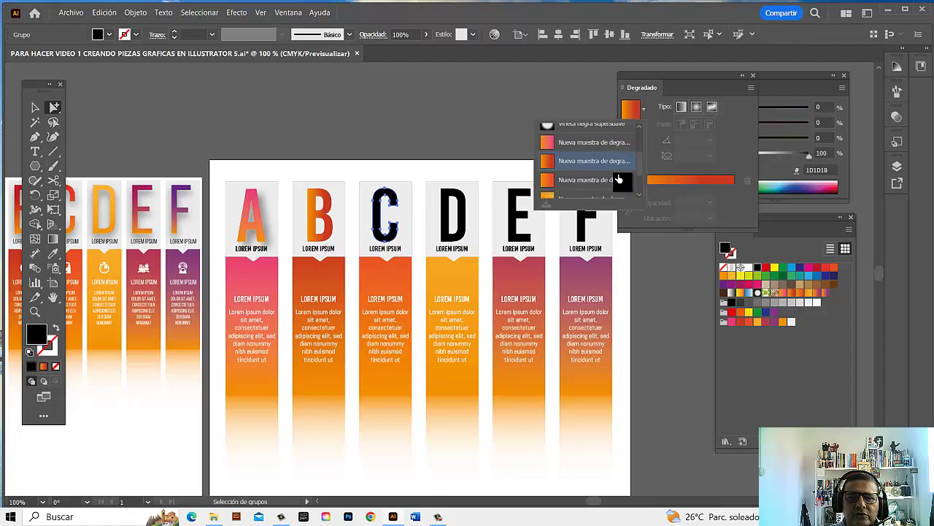
{"action": "left_click", "coordinate": [619, 180]}
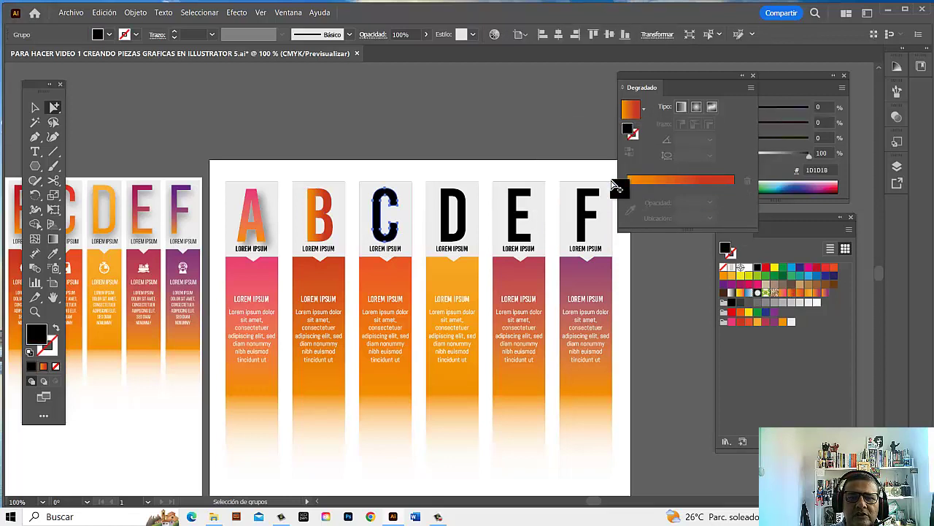
Step: Give letter D the orange-to-yellow gradient and letter E the orange-to-pink gradient
{"action": "left_click", "coordinate": [467, 241]}
{"action": "left_click", "coordinate": [644, 111]}
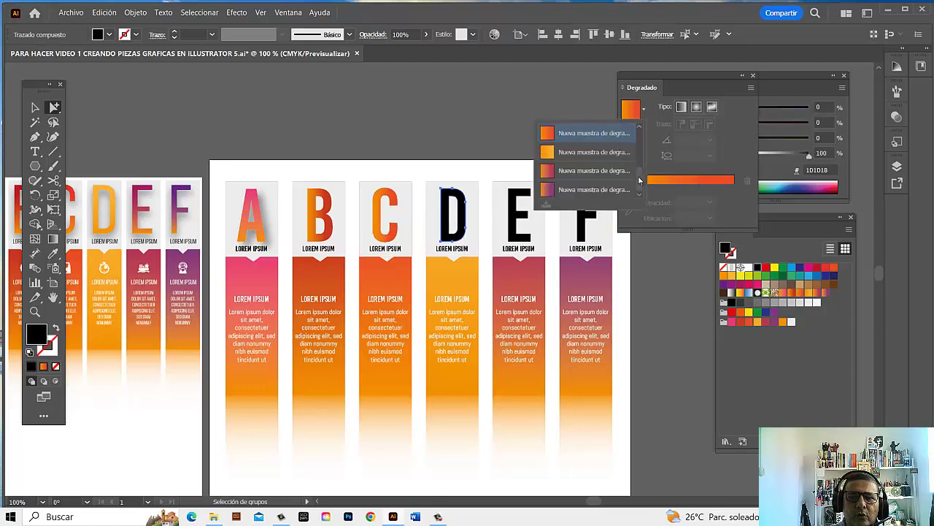
{"action": "left_click_drag", "start_coordinate": [639, 179], "coordinate": [643, 167]}
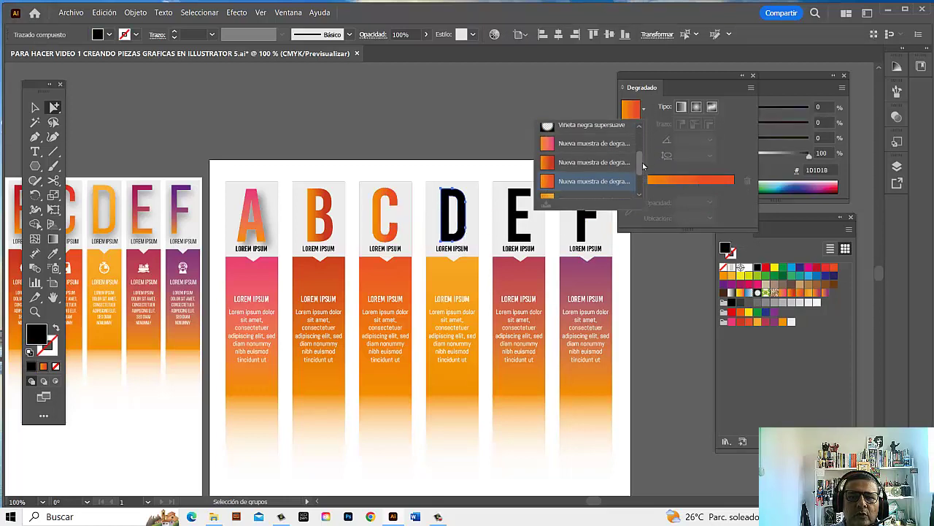
{"action": "scroll", "coordinate": [592, 168], "scroll_direction": "down", "scroll_amount": 1}
{"action": "left_click", "coordinate": [577, 182]}
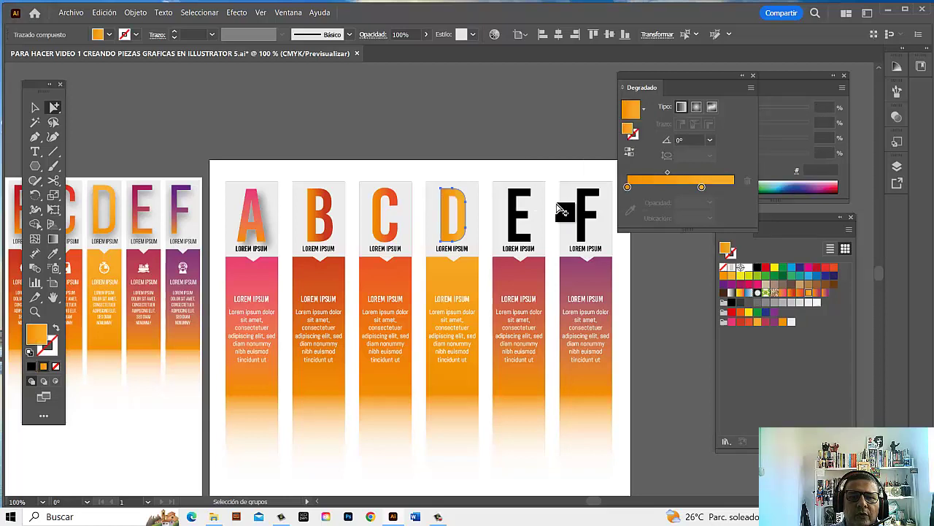
{"action": "left_click", "coordinate": [524, 241]}
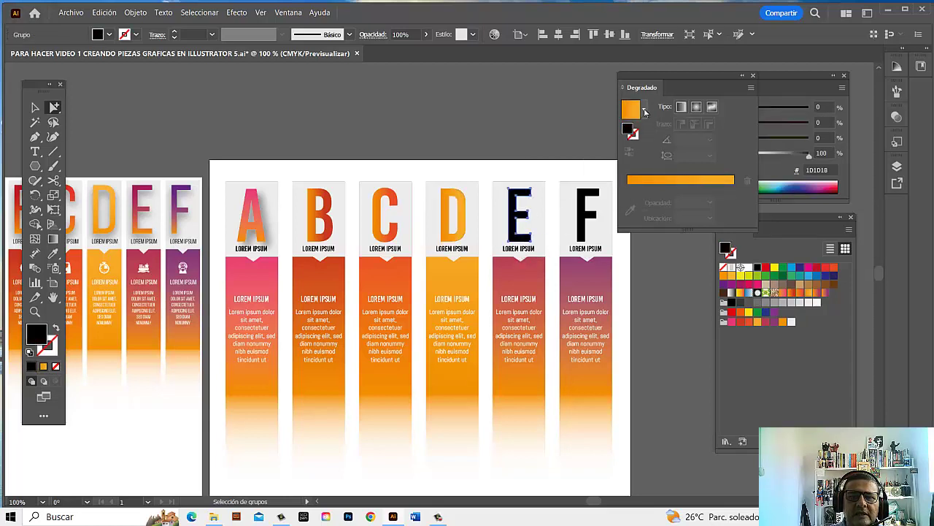
{"action": "left_click", "coordinate": [645, 111]}
{"action": "left_click_drag", "start_coordinate": [641, 157], "coordinate": [644, 164]}
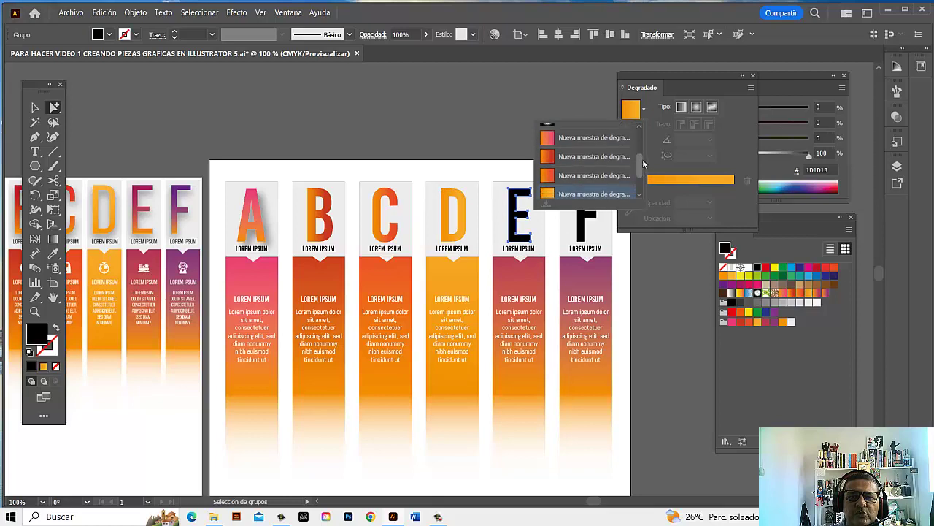
{"action": "scroll", "coordinate": [641, 164], "scroll_direction": "up", "scroll_amount": 3}
{"action": "left_click", "coordinate": [608, 186]}
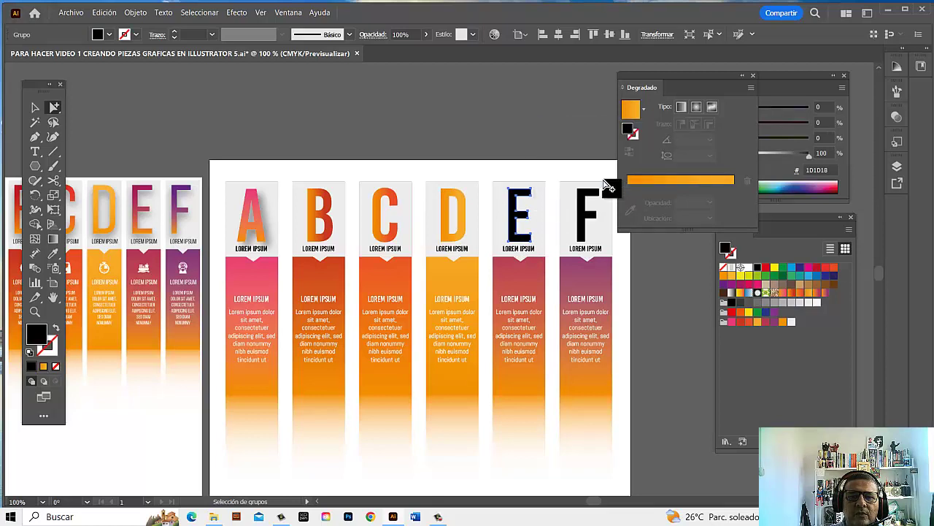
{"action": "left_click_drag", "start_coordinate": [609, 186], "coordinate": [574, 196]}
Step: Apply the orange-to-purple saved gradient to letter F
{"action": "left_click", "coordinate": [588, 200]}
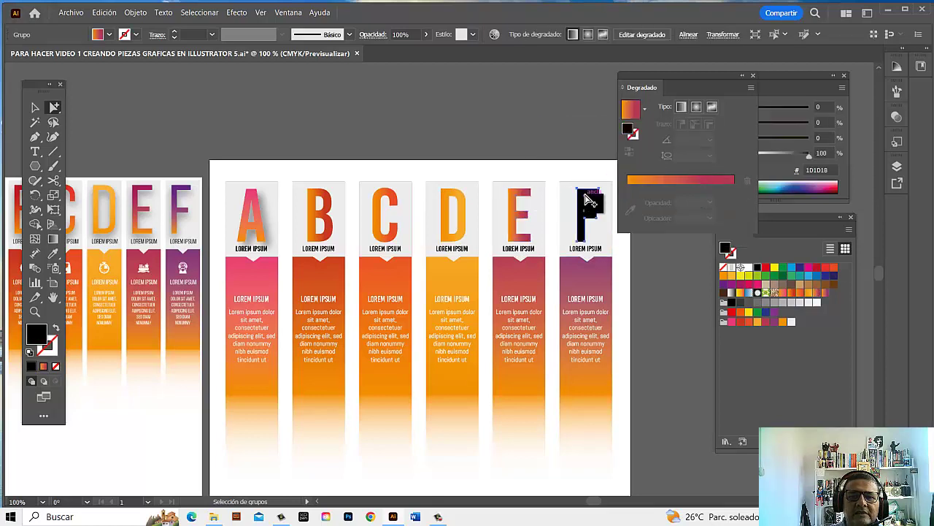
{"action": "left_click", "coordinate": [644, 109]}
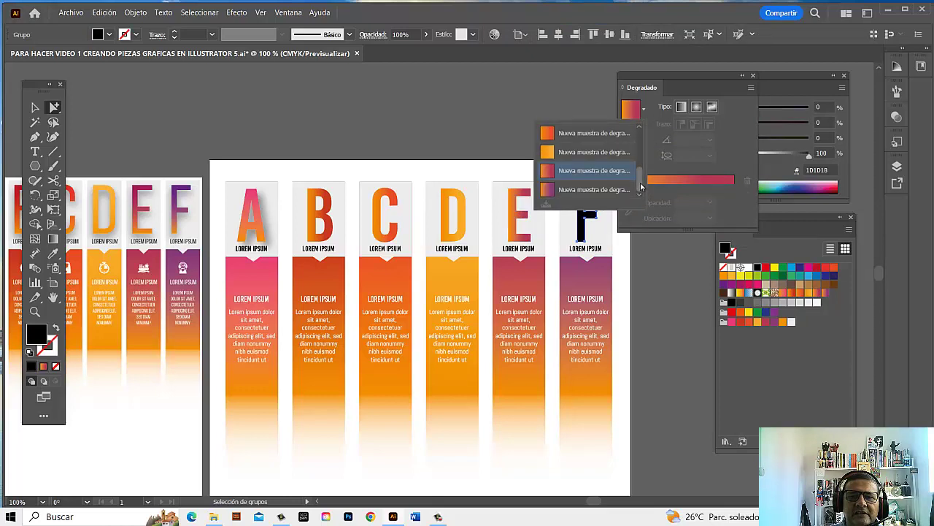
{"action": "left_click", "coordinate": [595, 189]}
{"action": "left_click", "coordinate": [663, 292]}
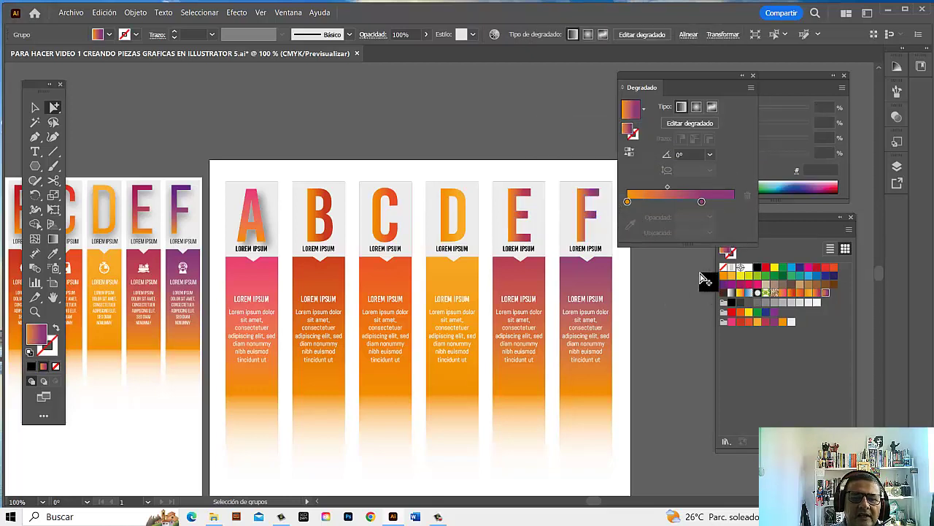
{"action": "left_click", "coordinate": [330, 235]}
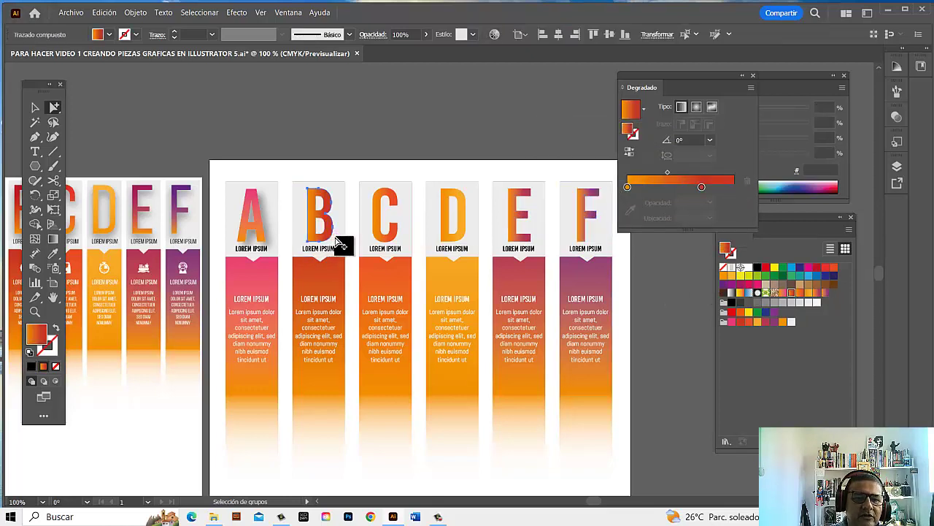
Step: Set letter B's gradient angle to 90°
{"action": "left_click", "coordinate": [392, 243], "text": "shift"}
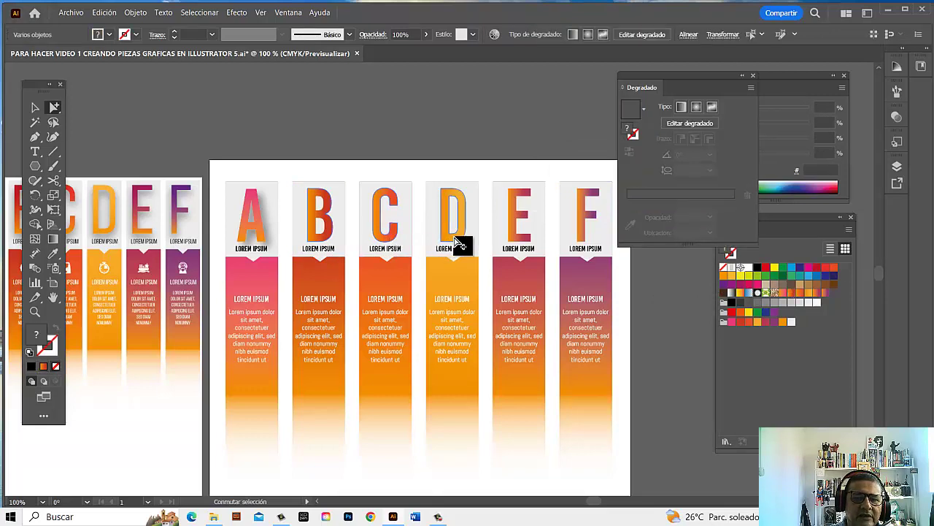
{"action": "left_click", "coordinate": [459, 244], "text": "shift"}
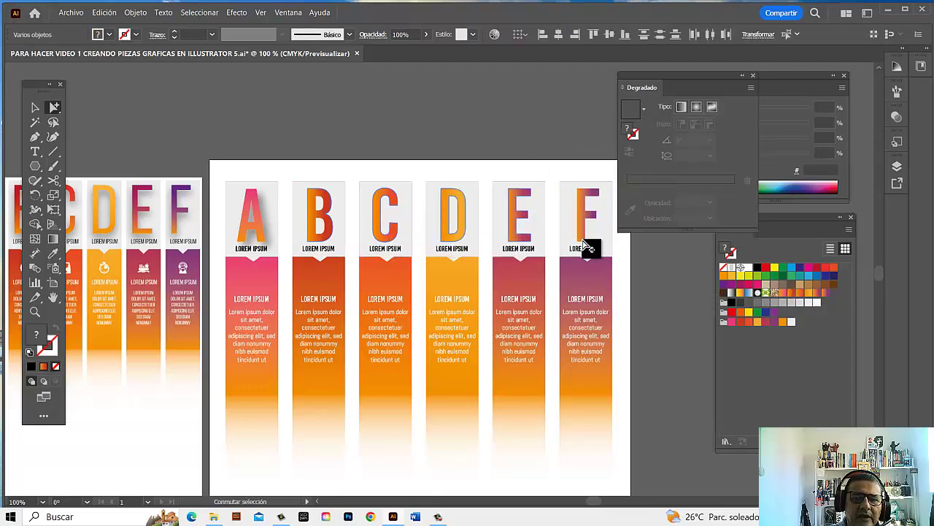
{"action": "left_click", "coordinate": [583, 240], "text": "shift"}
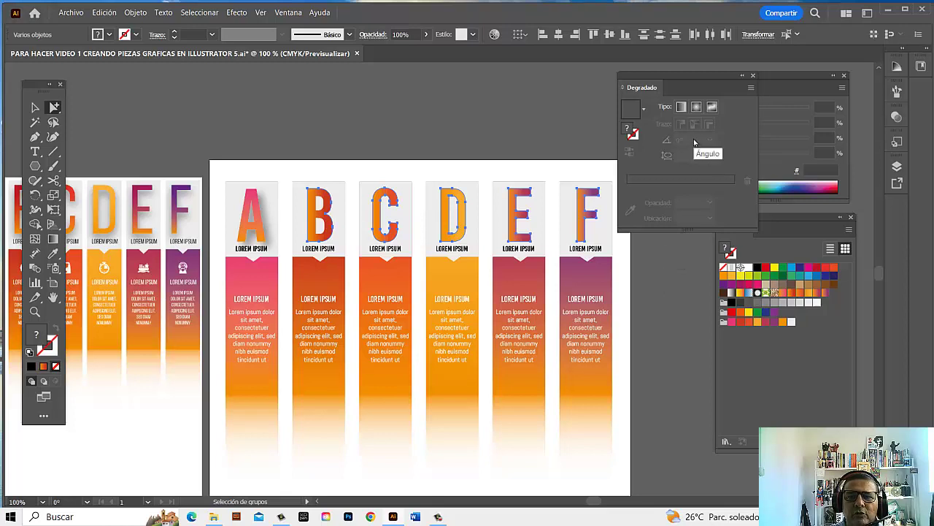
{"action": "left_click", "coordinate": [673, 295]}
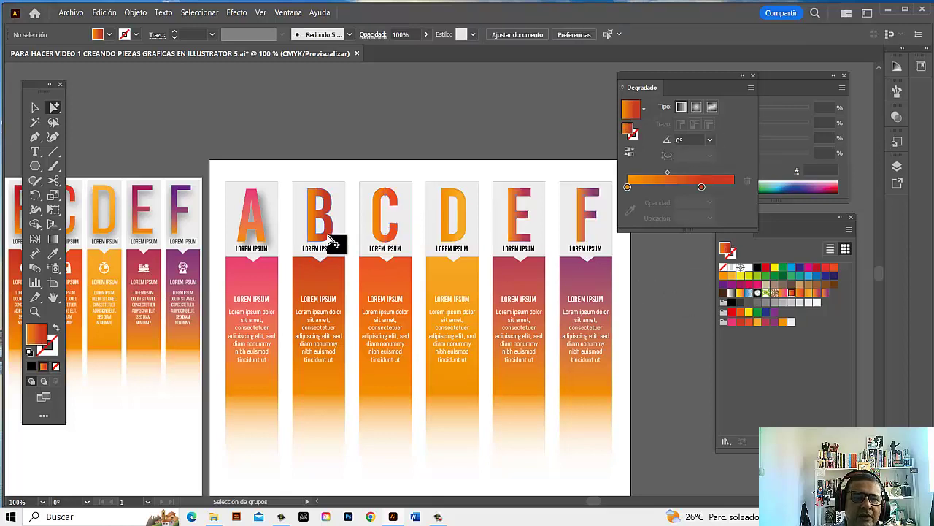
{"action": "left_click", "coordinate": [613, 204]}
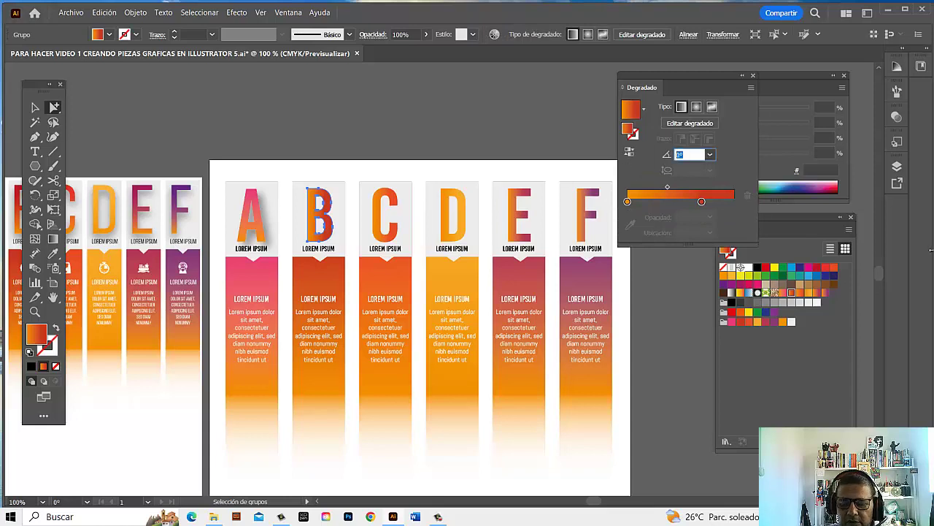
{"action": "left_click", "coordinate": [678, 156]}
{"action": "type", "text": "90"}
{"action": "key", "text": "Return"}
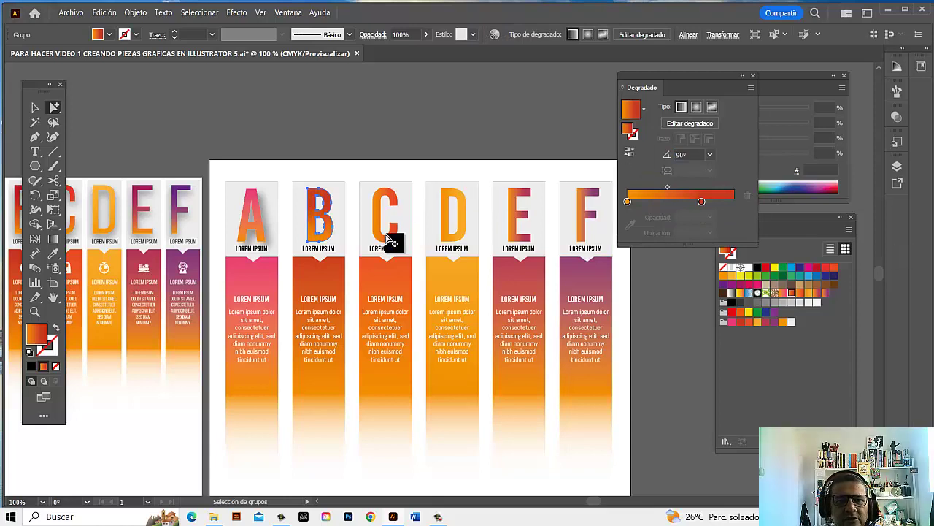
Step: Set the gradient angle of letters C, D, E and F to 90°
{"action": "left_click", "coordinate": [390, 237]}
{"action": "left_click", "coordinate": [693, 155]}
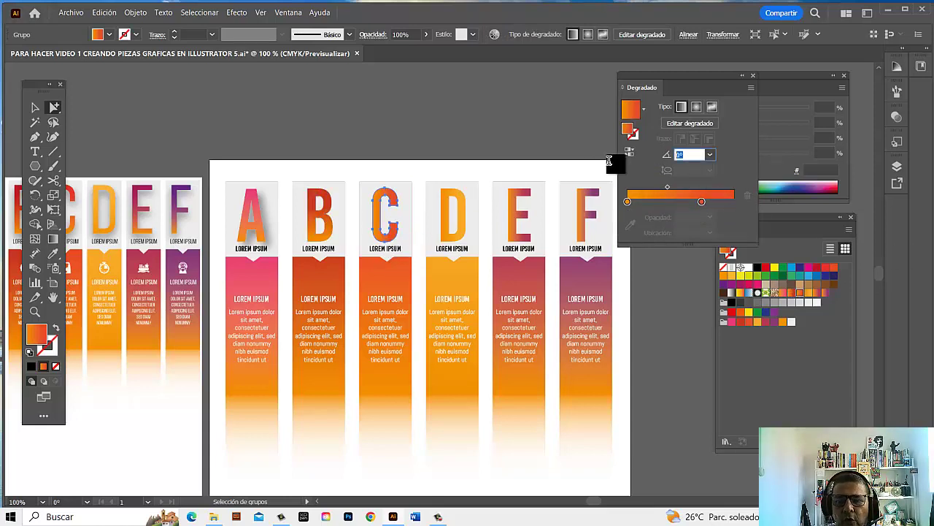
{"action": "left_click", "coordinate": [457, 237]}
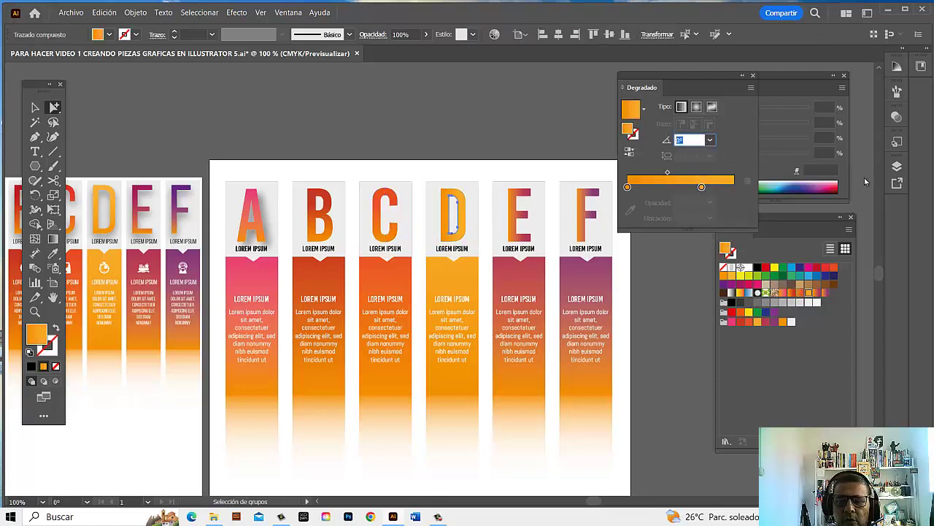
{"action": "key", "text": "Return"}
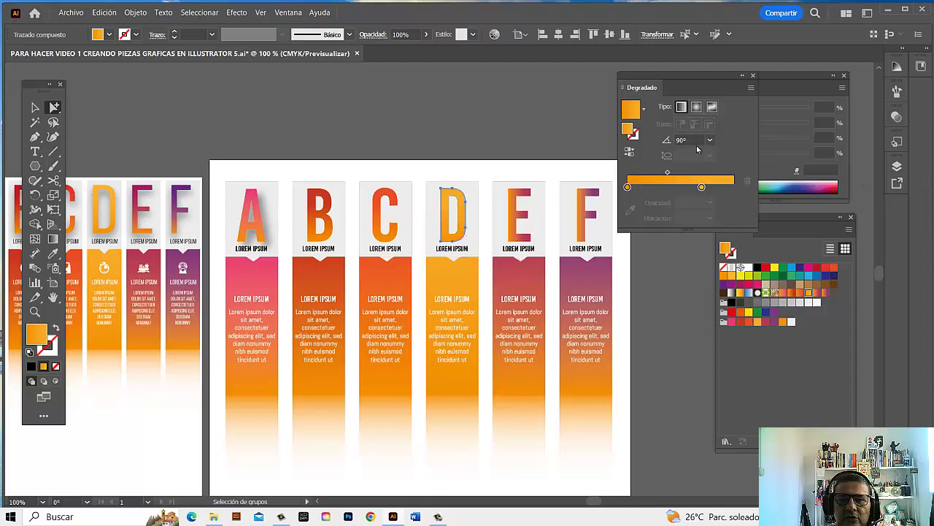
{"action": "left_click", "coordinate": [528, 241]}
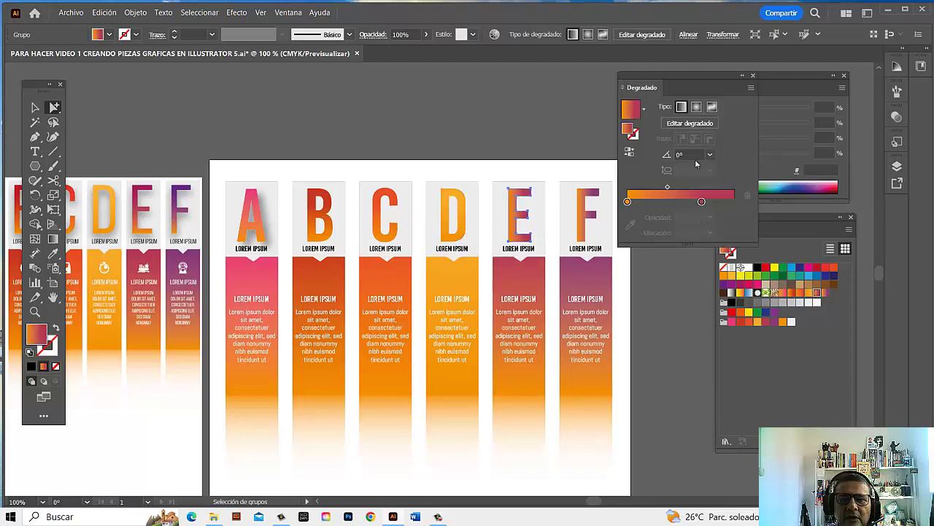
{"action": "left_click", "coordinate": [695, 155]}
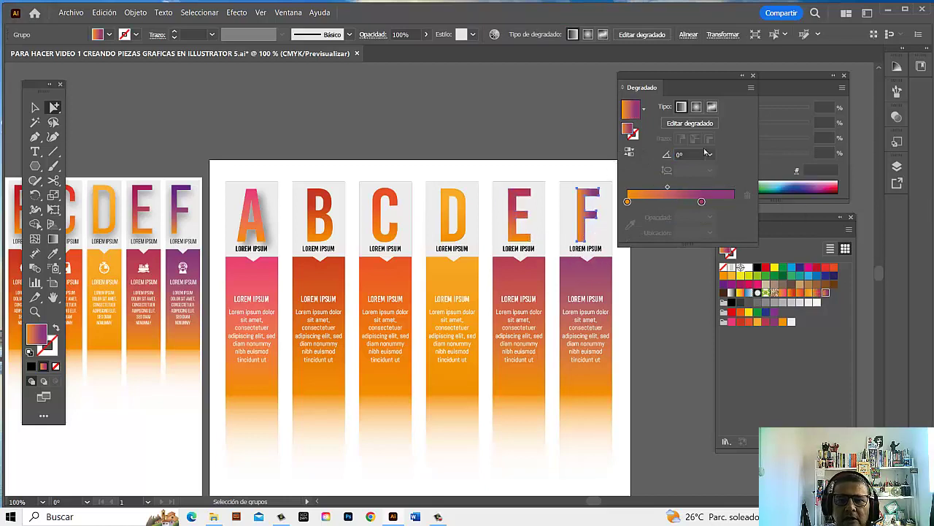
{"action": "left_click", "coordinate": [690, 155]}
{"action": "type", "text": "90"}
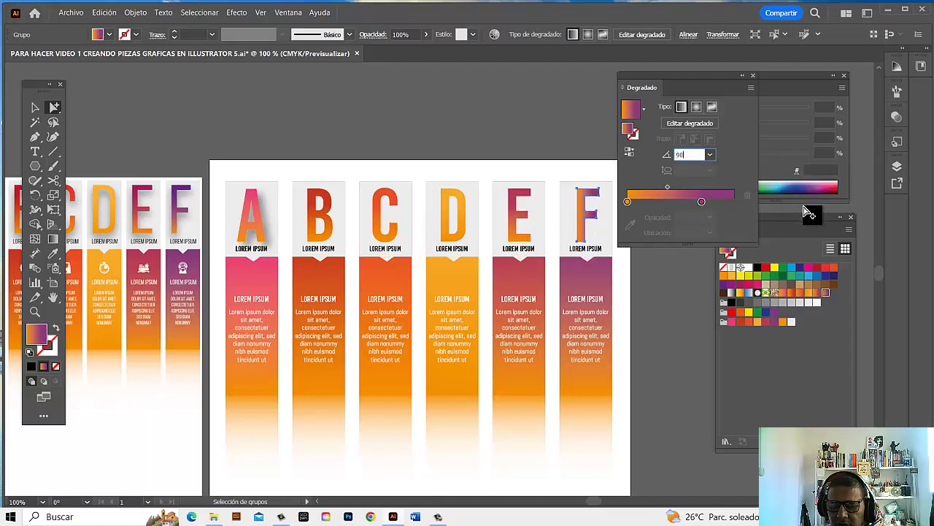
{"action": "key", "text": "Return"}
Step: Pan and zoom in to inspect the colour-graded A–F columns
{"action": "left_click", "coordinate": [502, 141]}
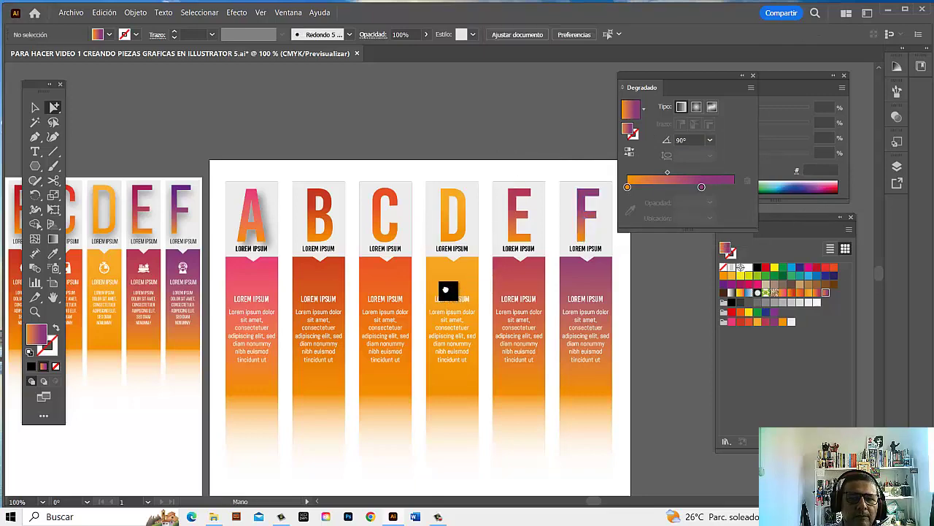
{"action": "mouse_move", "coordinate": [447, 291]}
{"action": "left_mouse_down"}
{"action": "mouse_move", "coordinate": [518, 263]}
{"action": "mouse_move", "coordinate": [541, 284]}
{"action": "left_mouse_up"}
{"action": "mouse_move", "coordinate": [396, 355]}
{"action": "left_mouse_down"}
{"action": "mouse_move", "coordinate": [426, 355]}
{"action": "mouse_move", "coordinate": [314, 388]}
{"action": "left_mouse_up"}
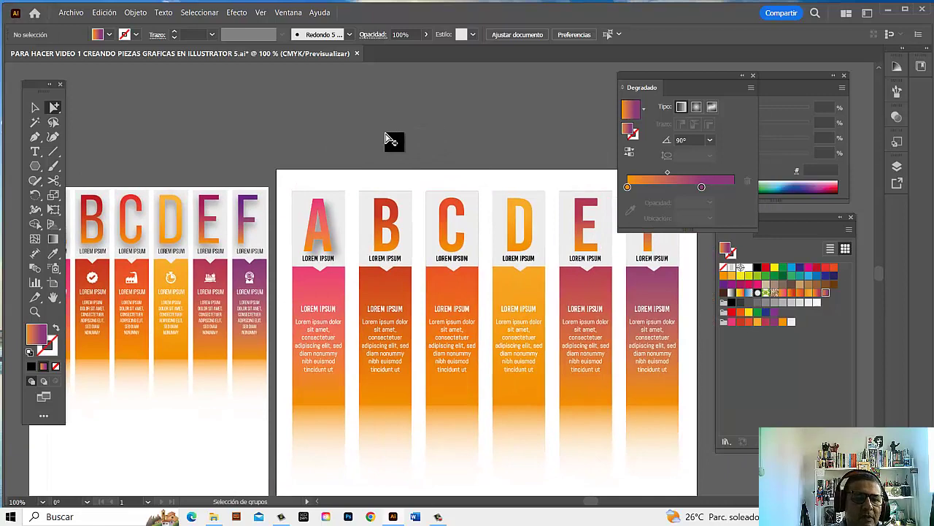
{"action": "key", "text": "super+space"}
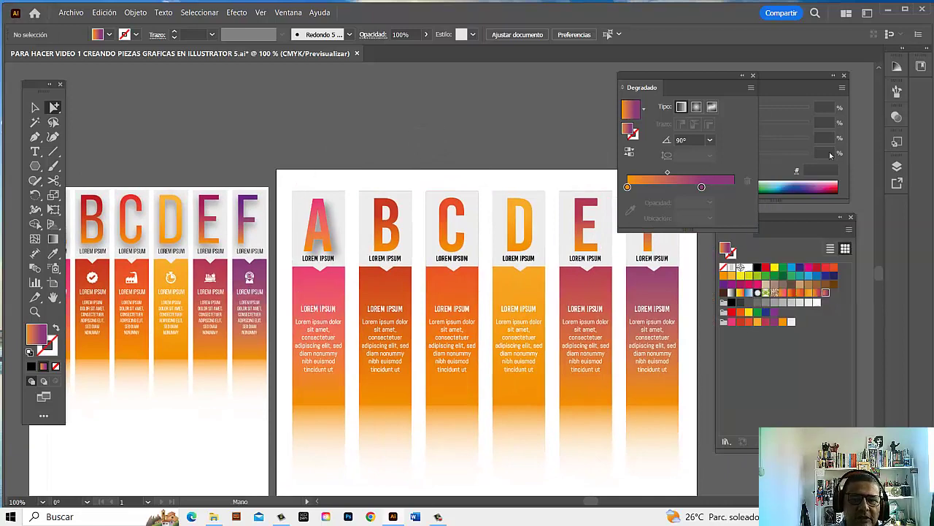
{"action": "key", "text": "z"}
{"action": "left_click", "coordinate": [251, 268]}
{"action": "left_click", "coordinate": [314, 302]}
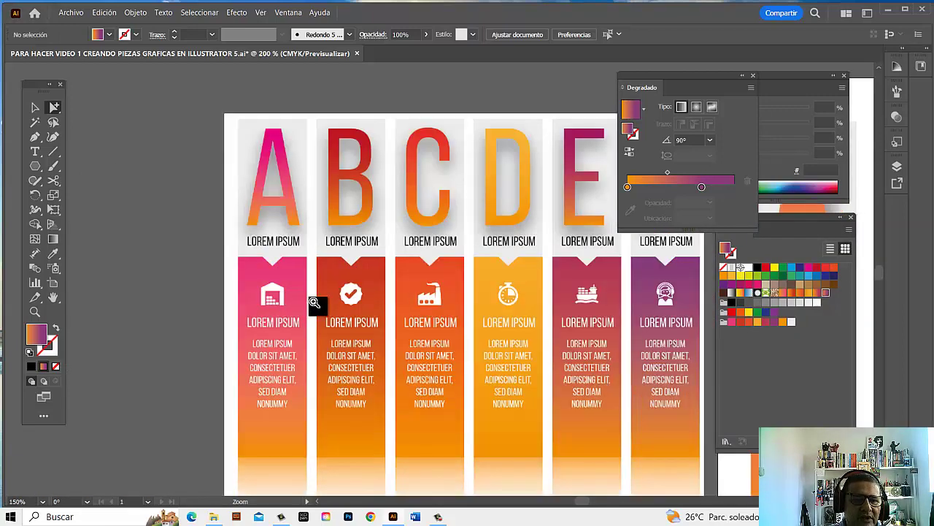
{"action": "left_click", "coordinate": [427, 256]}
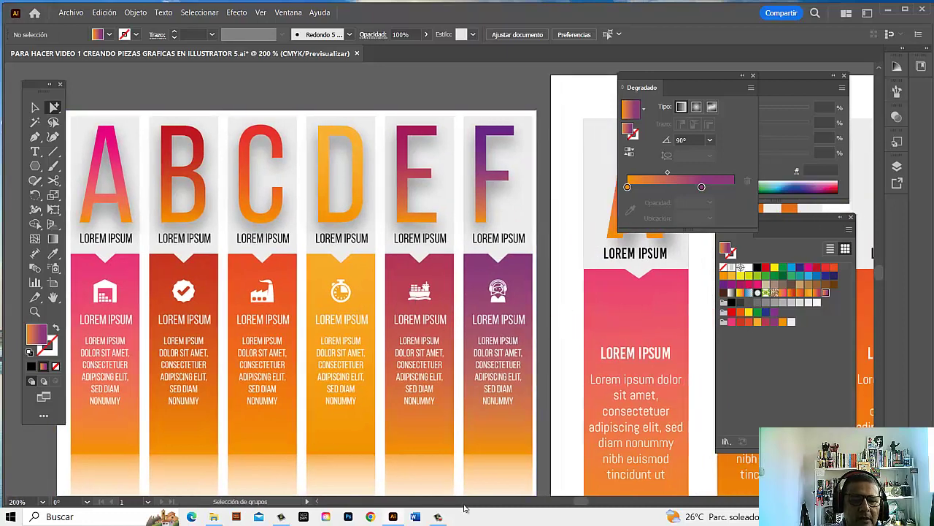
{"action": "left_click", "coordinate": [376, 517]}
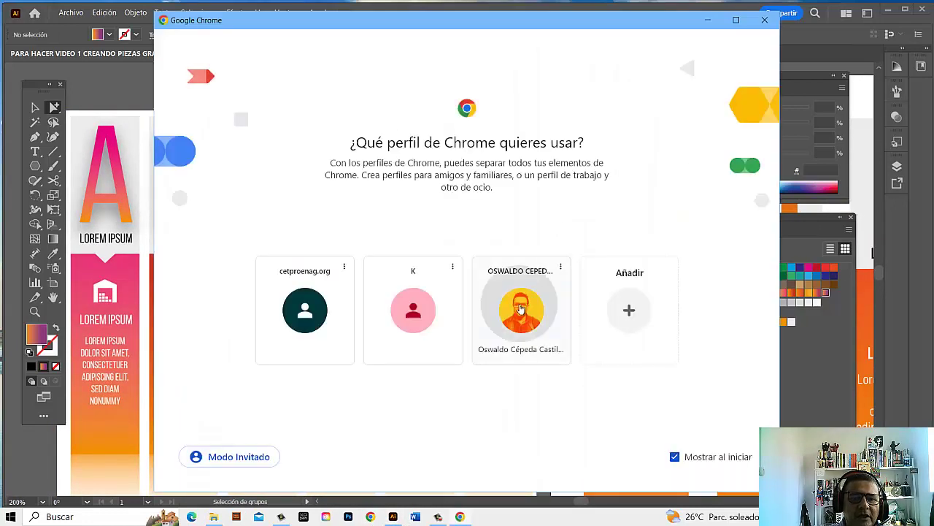
Step: Pick a Chrome profile and search Google for 'iconos de marketing'
{"action": "left_click", "coordinate": [520, 309]}
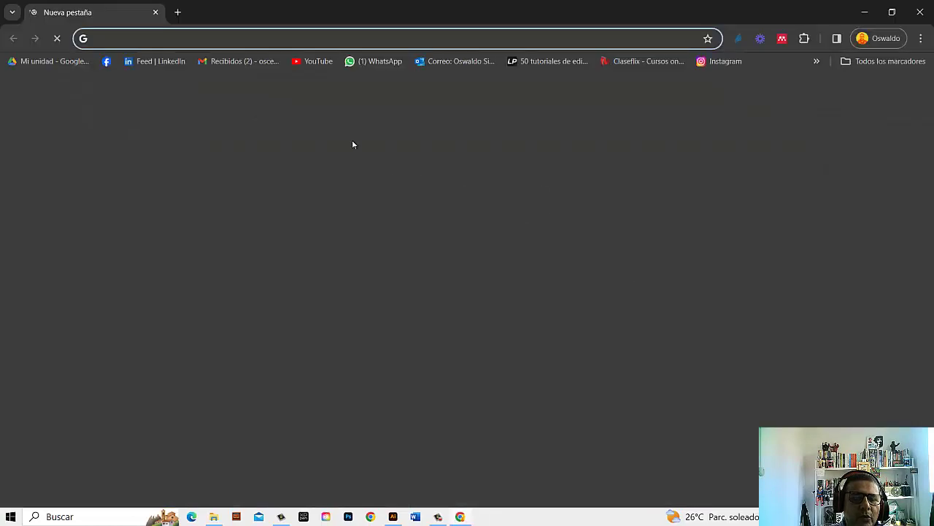
{"action": "left_click", "coordinate": [481, 272]}
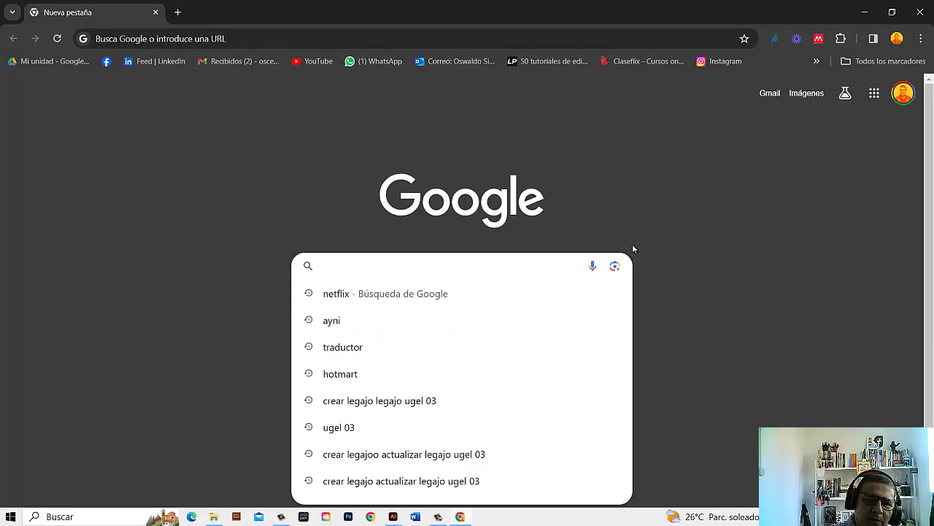
{"action": "type", "text": "i"}
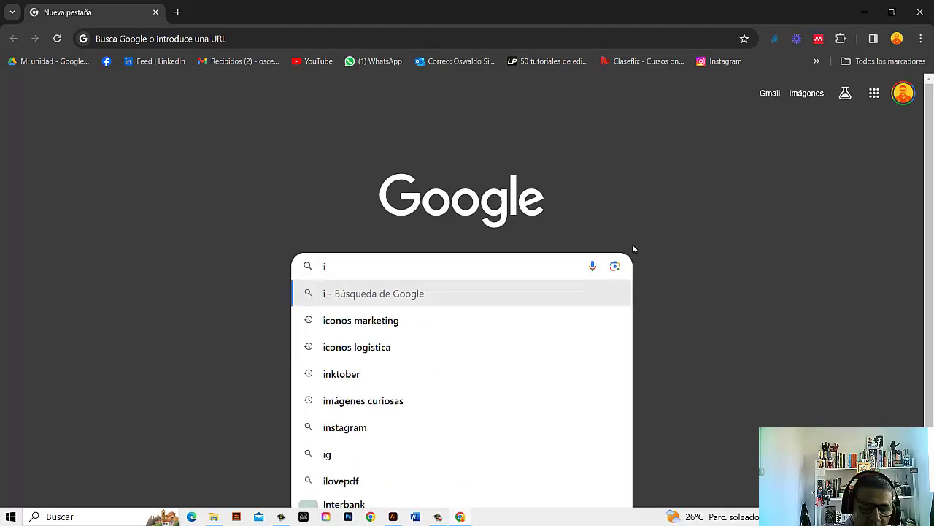
{"action": "type", "text": "conos de"}
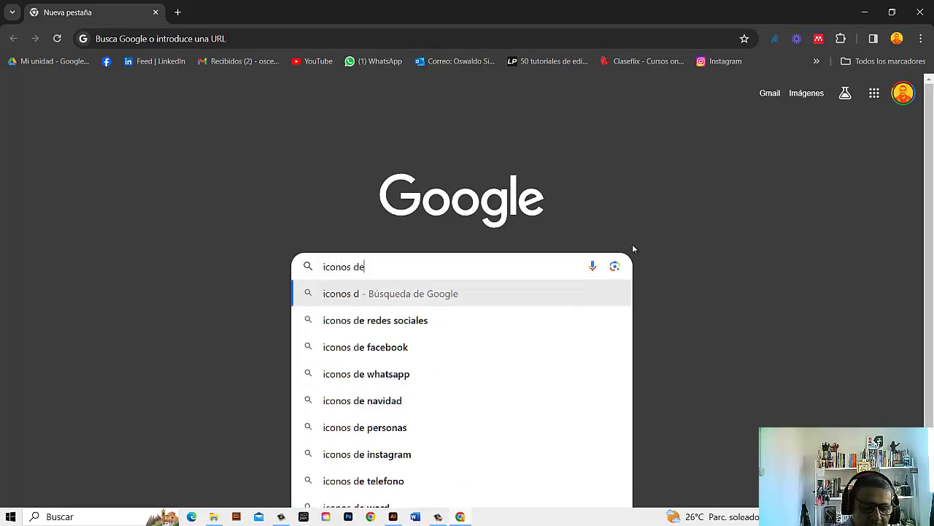
{"action": "type", "text": " market"}
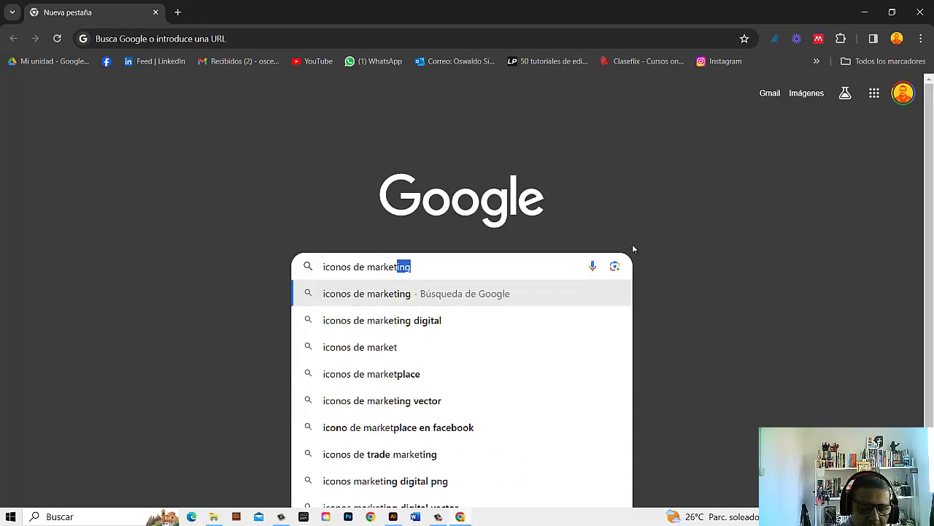
{"action": "type", "text": "ing"}
{"action": "key", "text": "Return"}
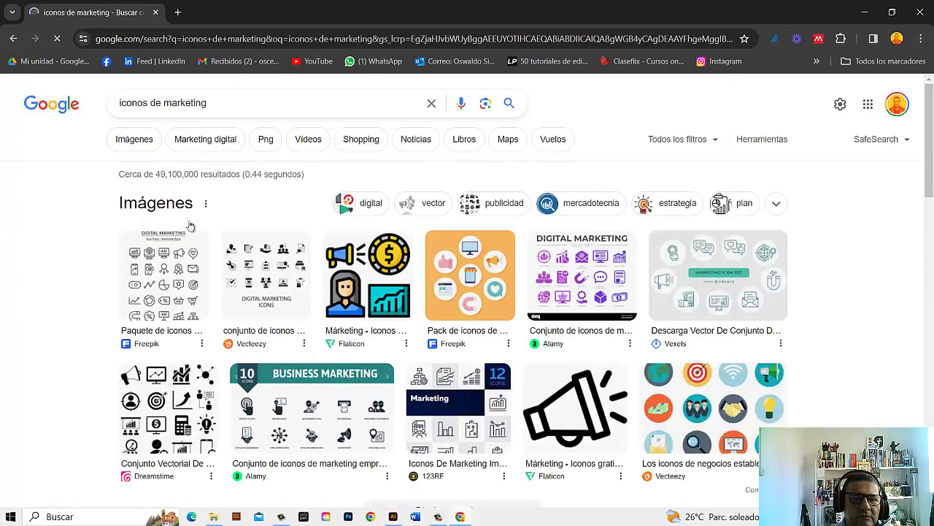
Step: Filter the 'iconos de marketing' search to images, glancing back at the Illustrator infographic
{"action": "left_click", "coordinate": [226, 148]}
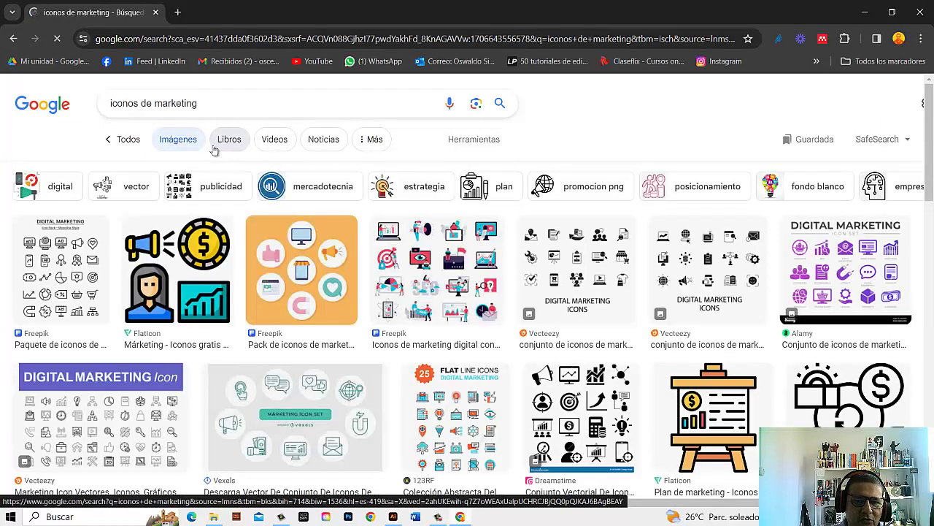
{"action": "scroll", "coordinate": [482, 296], "scroll_direction": "down", "scroll_amount": 2}
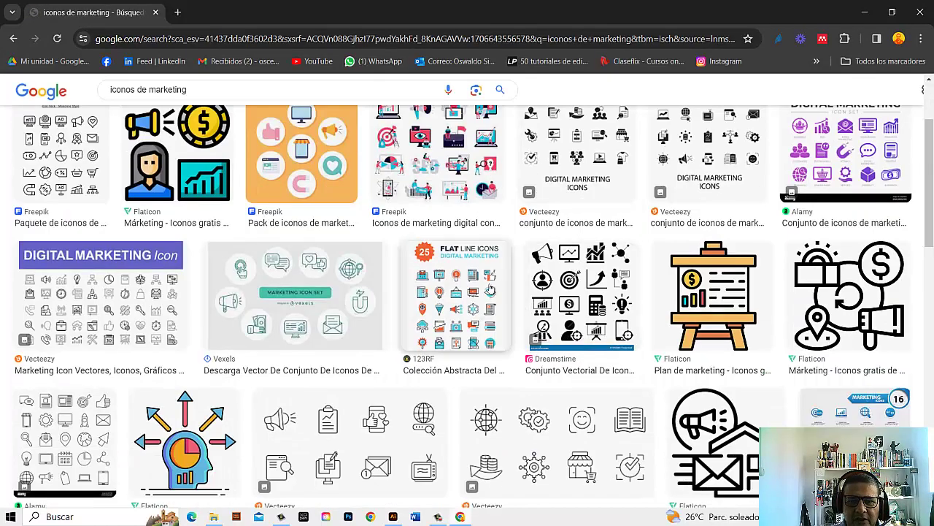
{"action": "mouse_move", "coordinate": [460, 517]}
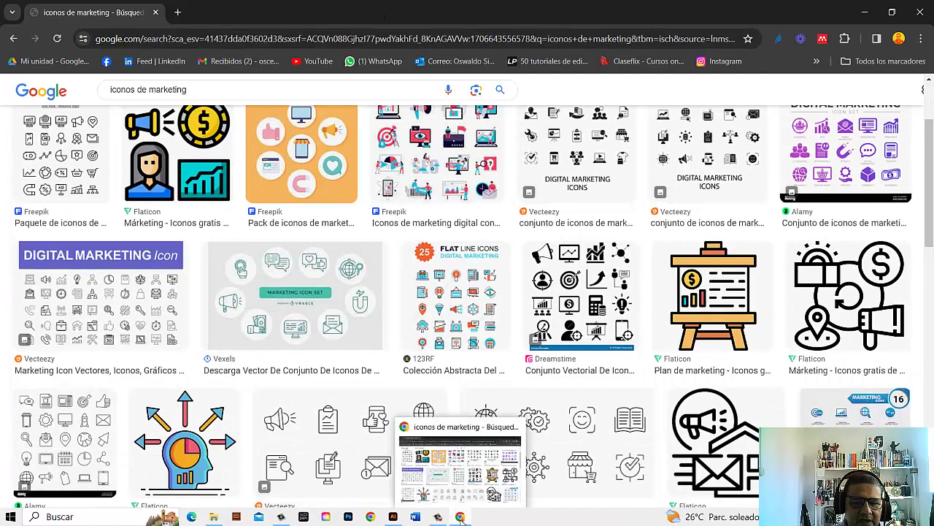
{"action": "left_click", "coordinate": [393, 516]}
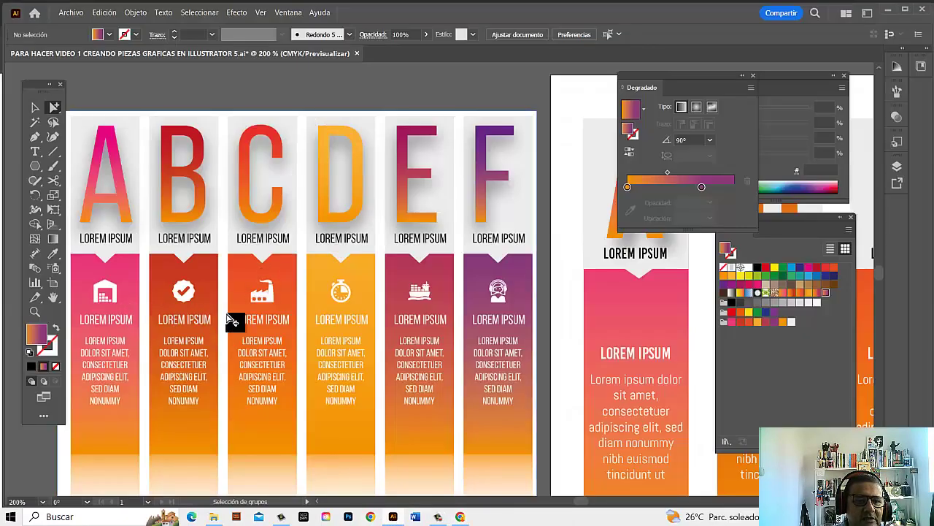
{"action": "left_click", "coordinate": [461, 518]}
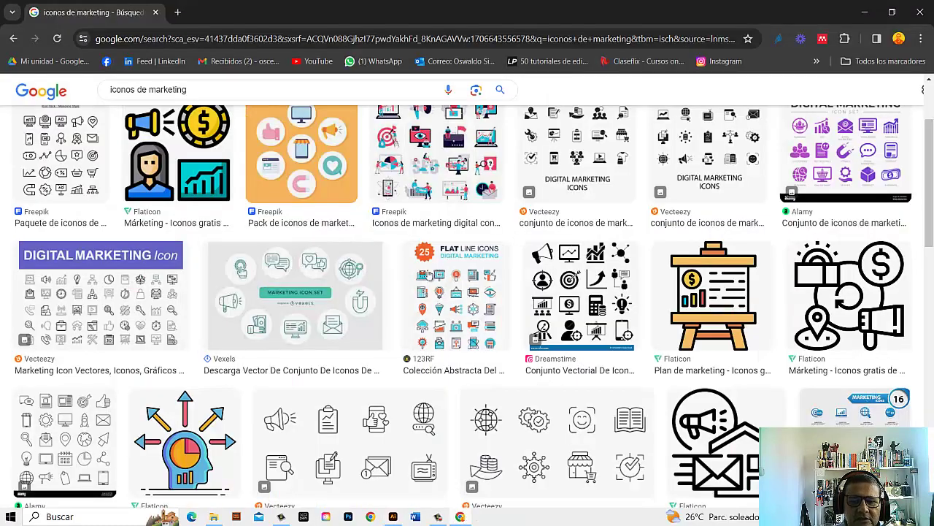
Step: Browse the image results and open a larger preview of the Alamy line-icon set
{"action": "scroll", "coordinate": [560, 290], "scroll_direction": "up", "scroll_amount": 1}
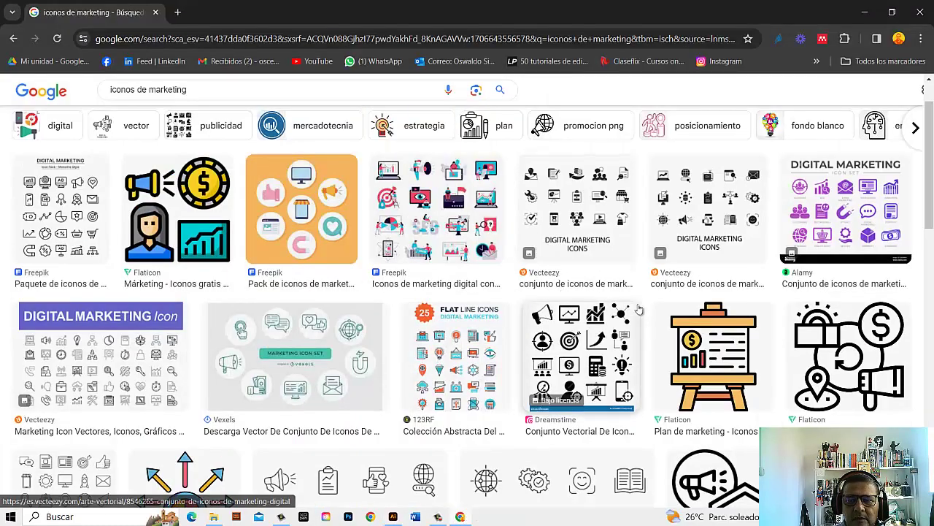
{"action": "scroll", "coordinate": [635, 310], "scroll_direction": "down", "scroll_amount": 3}
{"action": "scroll", "coordinate": [638, 312], "scroll_direction": "down", "scroll_amount": 1}
{"action": "scroll", "coordinate": [638, 313], "scroll_direction": "down", "scroll_amount": 1}
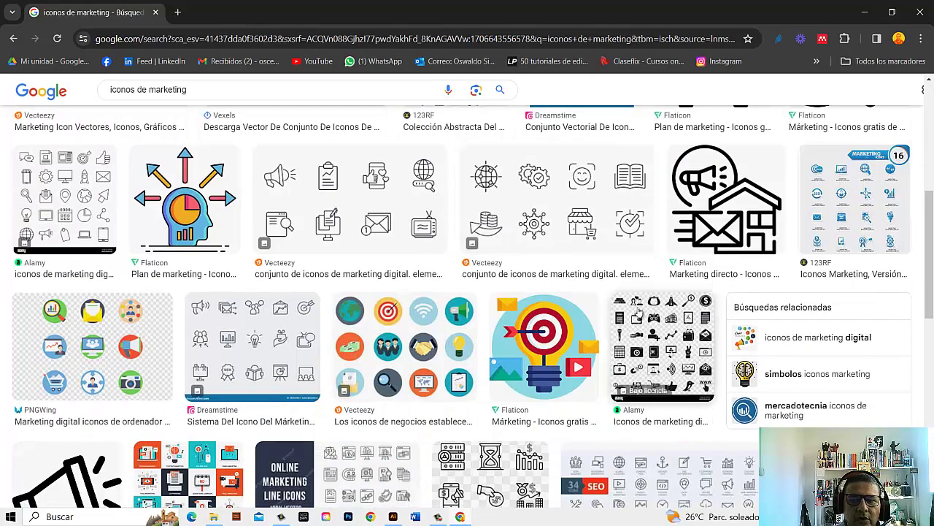
{"action": "scroll", "coordinate": [637, 310], "scroll_direction": "down", "scroll_amount": 1}
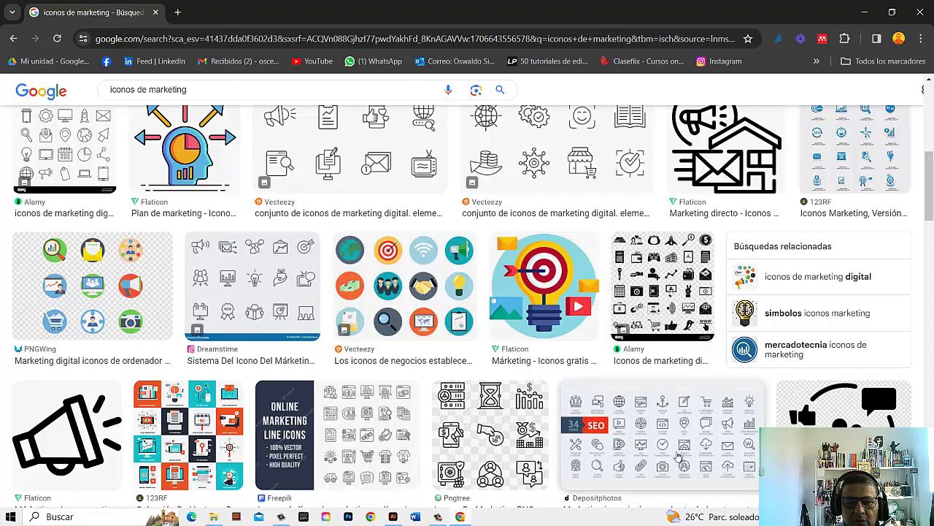
{"action": "scroll", "coordinate": [473, 300], "scroll_direction": "up", "scroll_amount": 2}
{"action": "scroll", "coordinate": [497, 324], "scroll_direction": "up", "scroll_amount": 1}
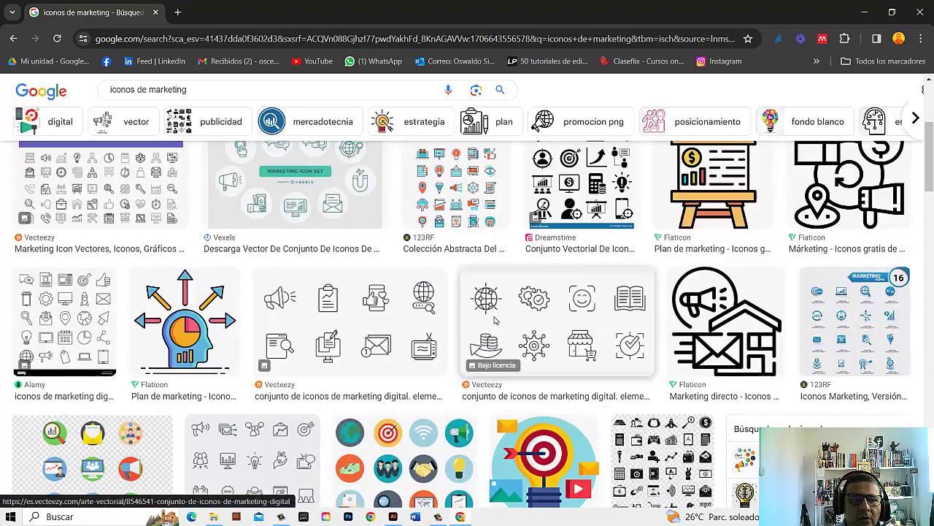
{"action": "left_click", "coordinate": [85, 317]}
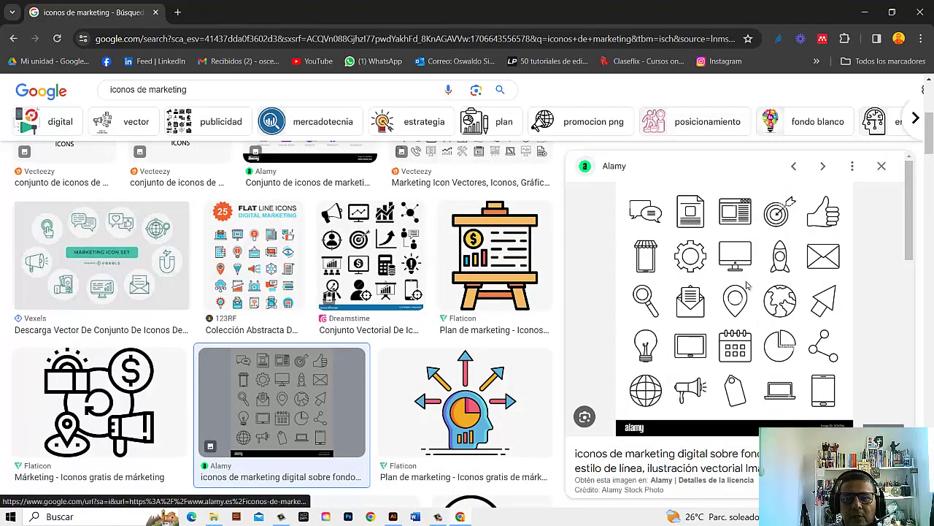
Step: Briefly open and close the Alamy image's source page, then preview the Dreamstime black icon set
{"action": "right_click", "coordinate": [754, 306]}
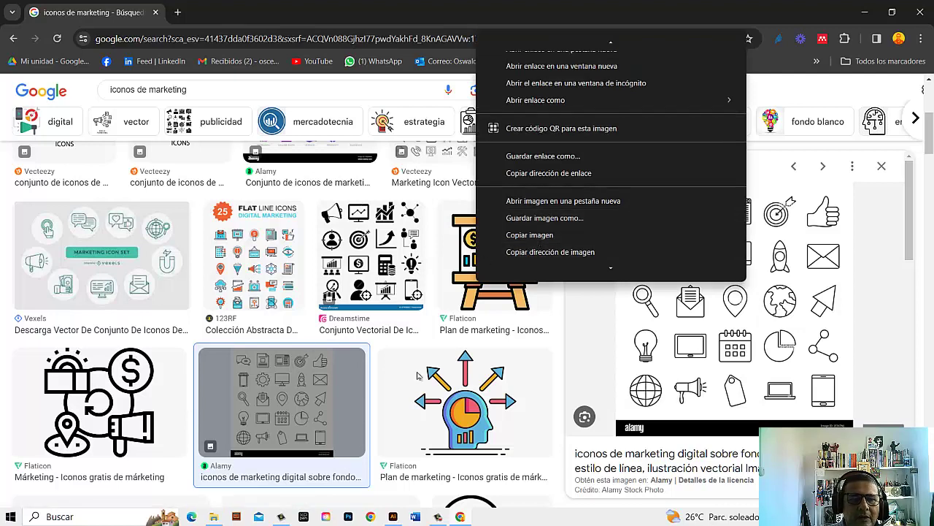
{"action": "key", "text": "i"}
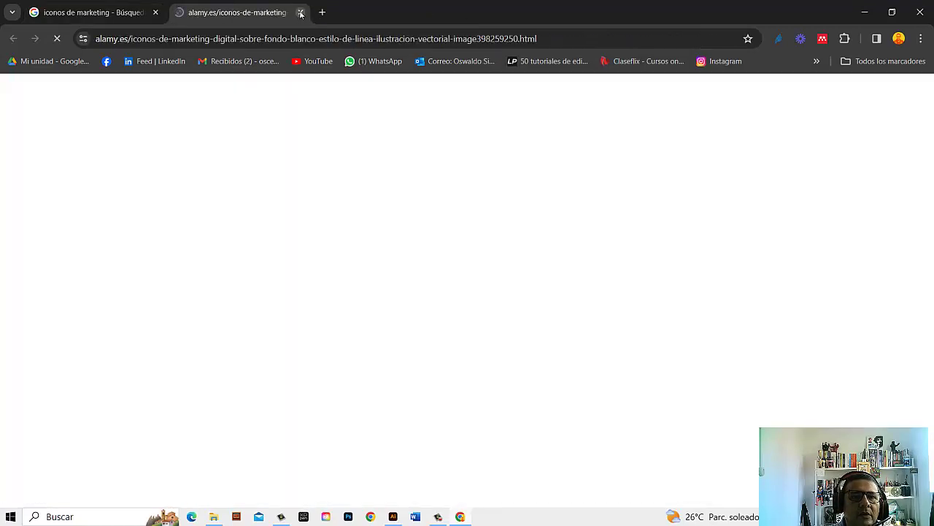
{"action": "key", "text": "ctrl+w"}
{"action": "left_click", "coordinate": [379, 254]}
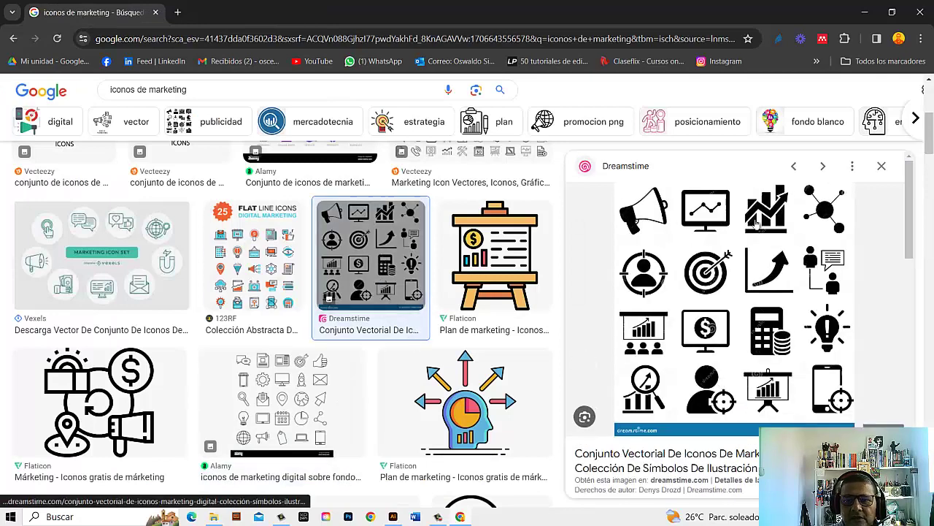
{"action": "scroll", "coordinate": [298, 330], "scroll_direction": "down", "scroll_amount": 4}
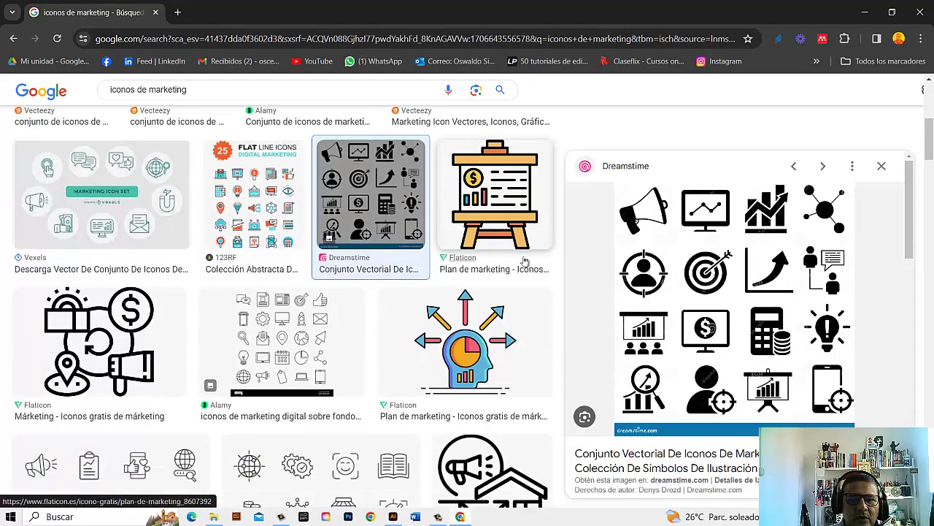
{"action": "scroll", "coordinate": [527, 271], "scroll_direction": "down", "scroll_amount": 2}
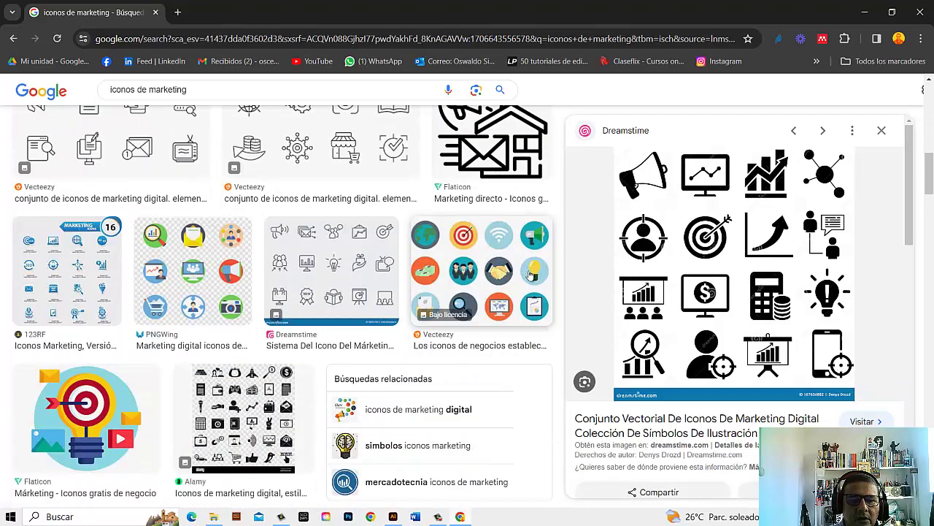
{"action": "scroll", "coordinate": [532, 276], "scroll_direction": "down", "scroll_amount": 2}
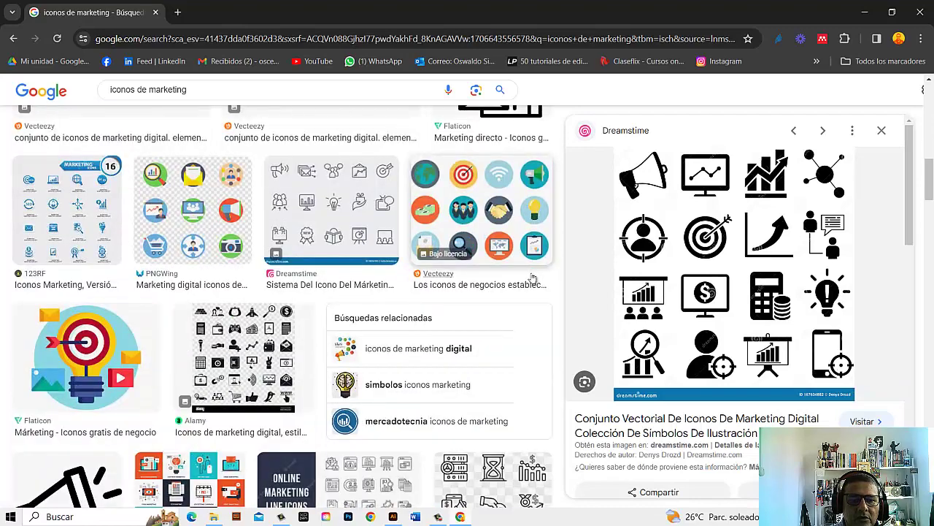
{"action": "scroll", "coordinate": [532, 278], "scroll_direction": "down", "scroll_amount": 1}
{"action": "scroll", "coordinate": [532, 278], "scroll_direction": "down", "scroll_amount": 1}
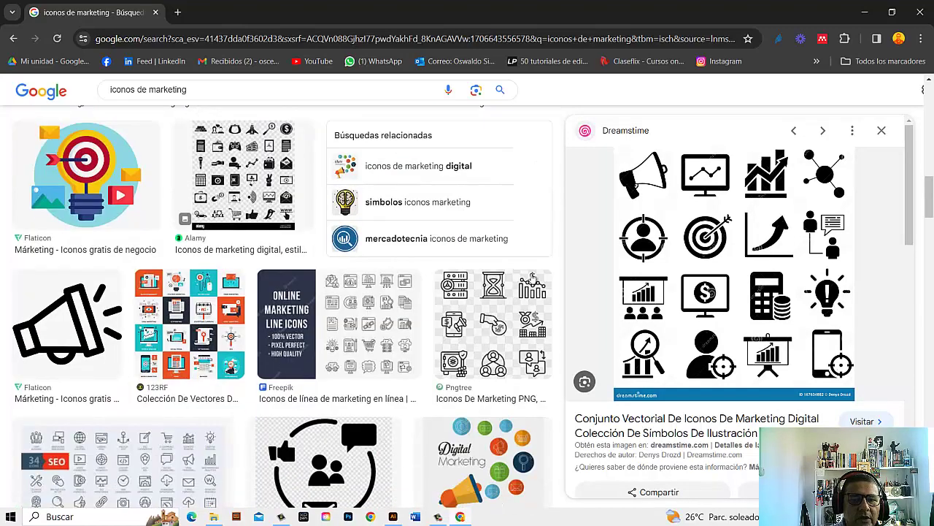
Step: Copy the Dreamstime marketing icon set image and switch back to the Illustrator infographic
{"action": "left_click", "coordinate": [787, 262]}
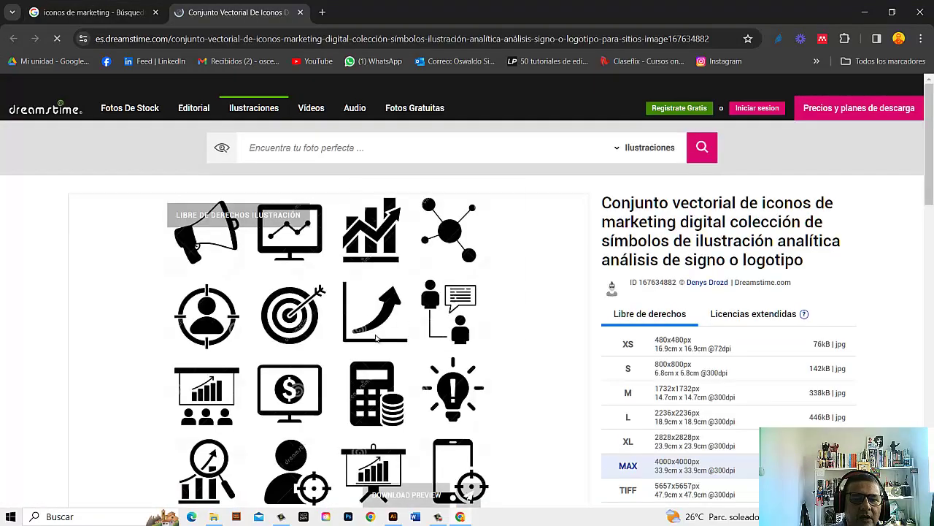
{"action": "right_click", "coordinate": [377, 338]}
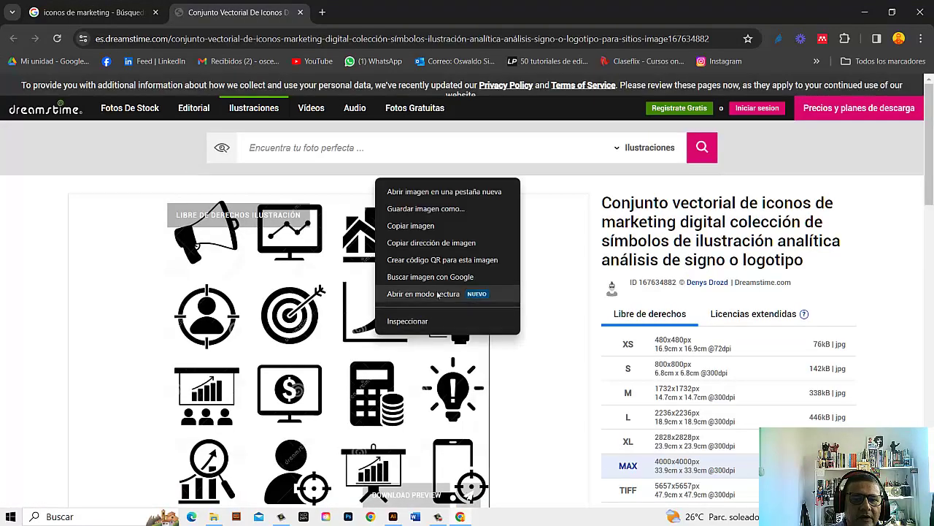
{"action": "left_click", "coordinate": [413, 226]}
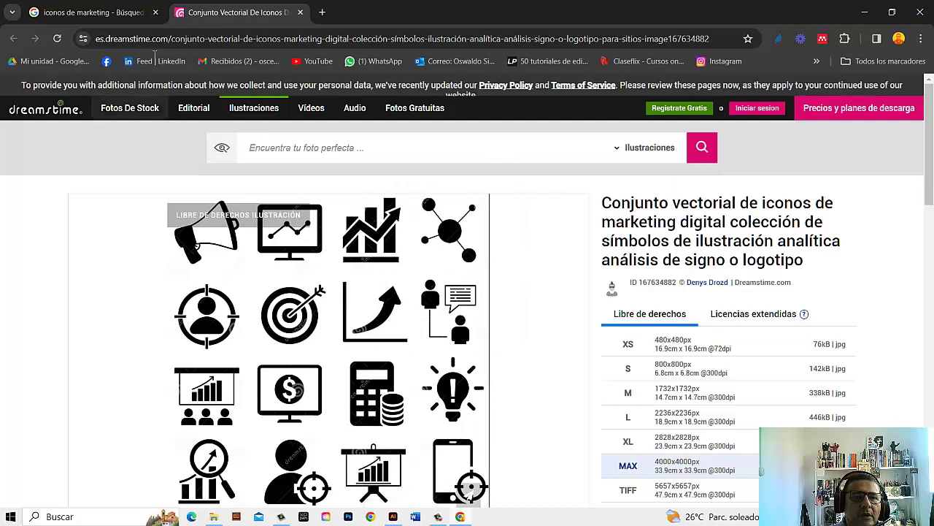
{"action": "left_click", "coordinate": [301, 12]}
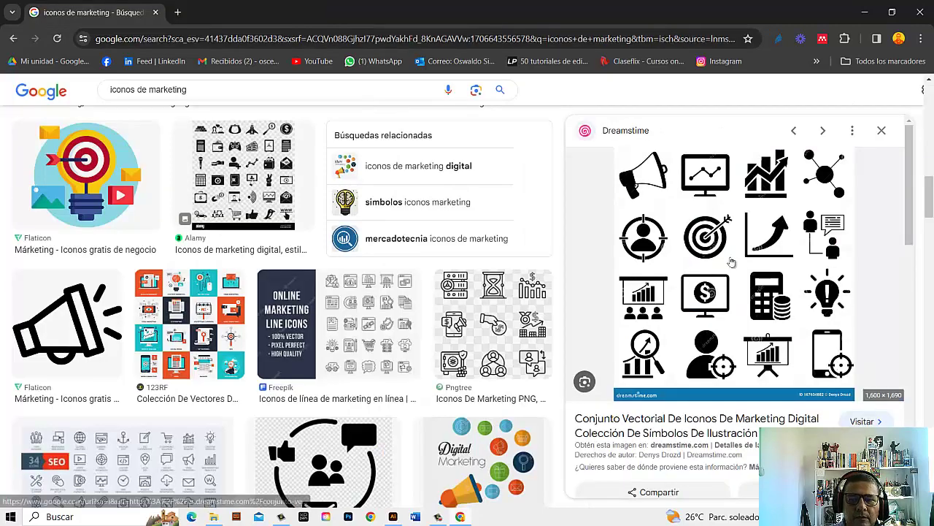
{"action": "right_click", "coordinate": [728, 231]}
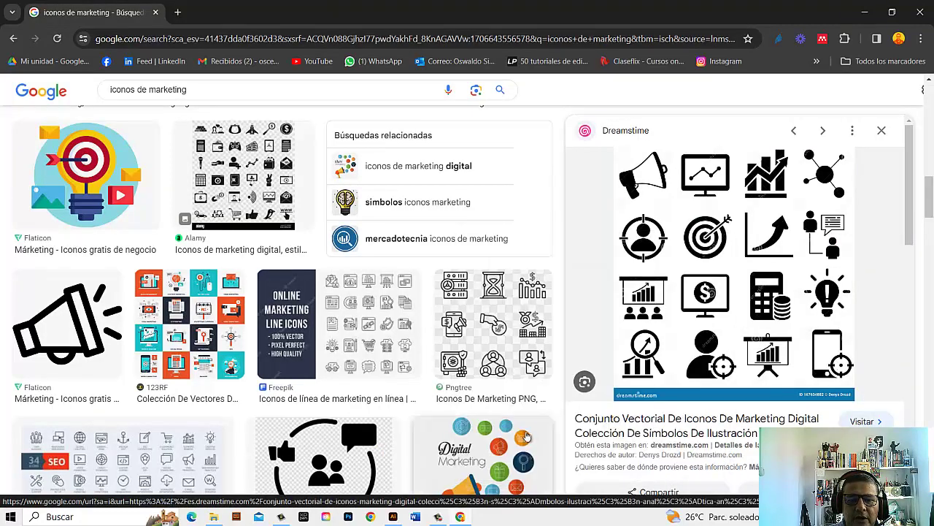
{"action": "left_click", "coordinate": [526, 432]}
{"action": "left_click", "coordinate": [392, 516]}
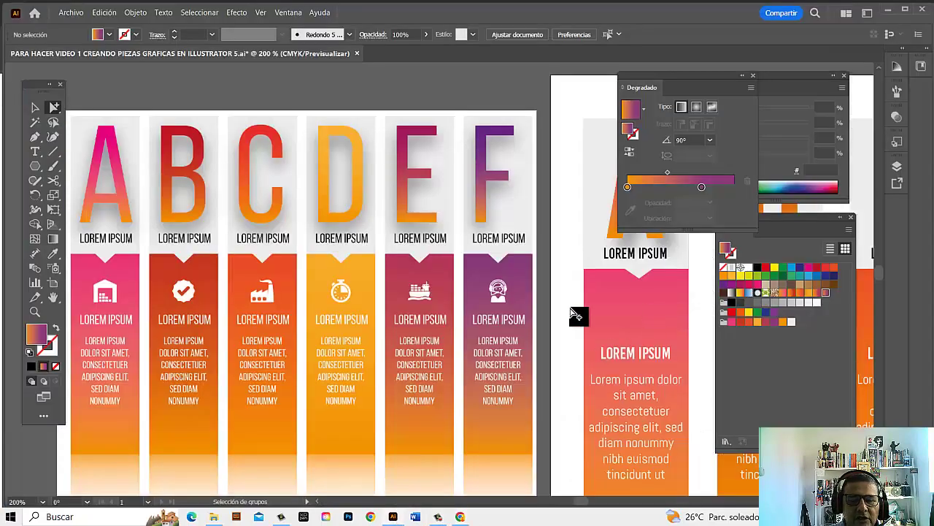
Step: Paste the Dreamstime icon sheet onto the canvas and shrink it to about a third
{"action": "left_click", "coordinate": [539, 290], "text": "alt"}
{"action": "left_click", "coordinate": [411, 343], "text": "alt"}
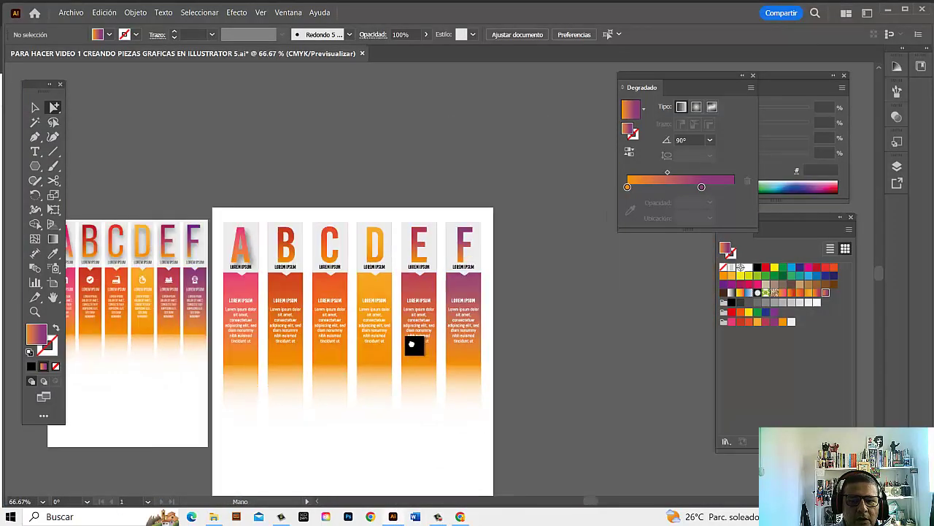
{"action": "left_click", "coordinate": [599, 358], "text": "alt"}
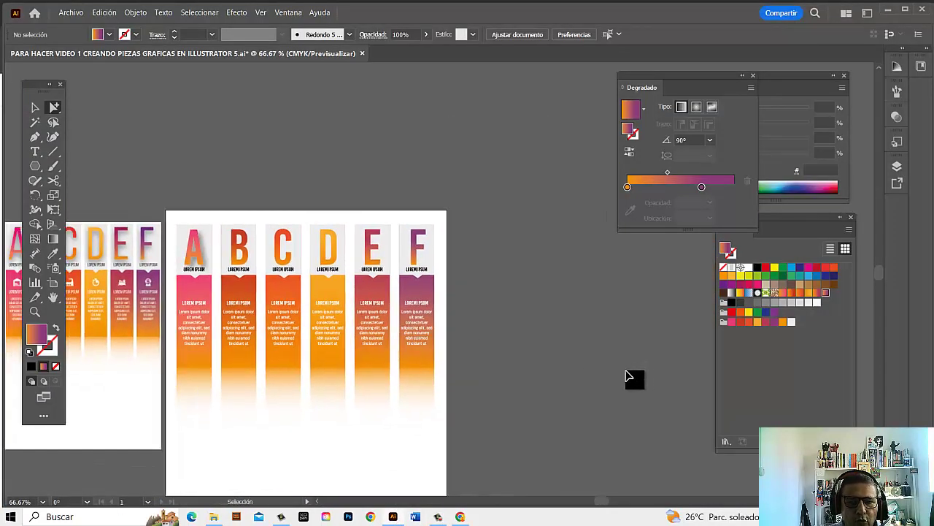
{"action": "key", "text": "ctrl+v"}
{"action": "left_click", "coordinate": [35, 107]}
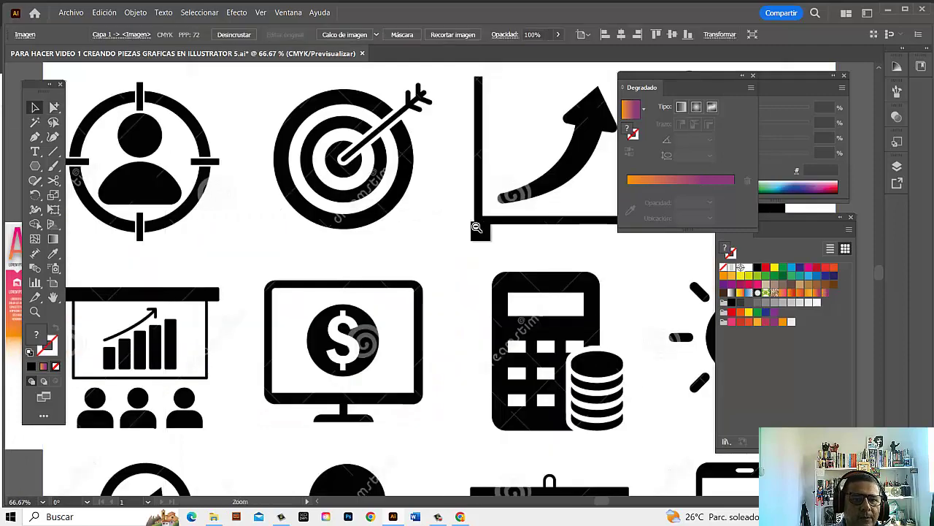
{"action": "key", "text": "ctrl+minus"}
{"action": "key", "text": "ctrl+minus"}
{"action": "key", "text": "ctrl+minus"}
{"action": "key", "text": "ctrl+minus"}
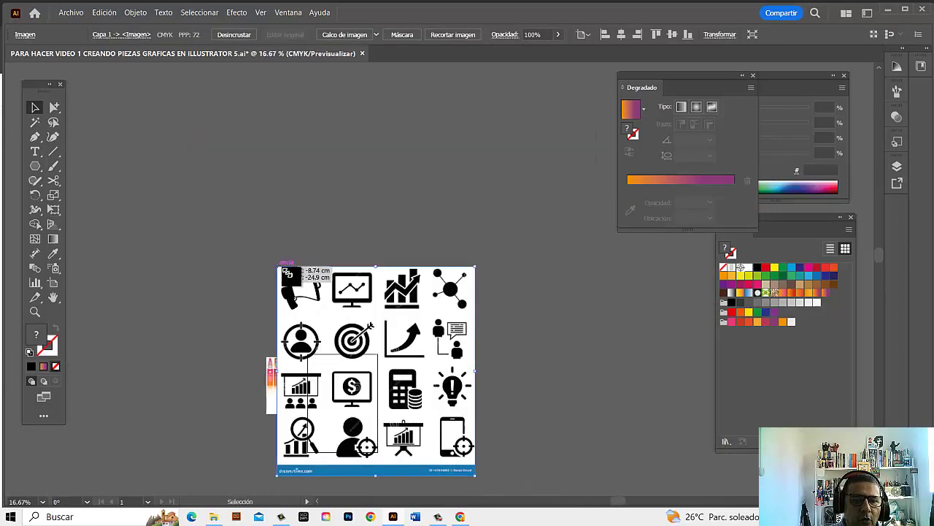
{"action": "mouse_move", "coordinate": [286, 278]}
{"action": "left_mouse_down"}
{"action": "mouse_move", "coordinate": [442, 417]}
{"action": "mouse_move", "coordinate": [425, 374]}
{"action": "left_mouse_up"}
Step: Zoom in on the icon sheet and trace it into black-and-white artwork with Calco de imagen
{"action": "scroll", "coordinate": [531, 422], "scroll_direction": "up", "scroll_amount": 2}
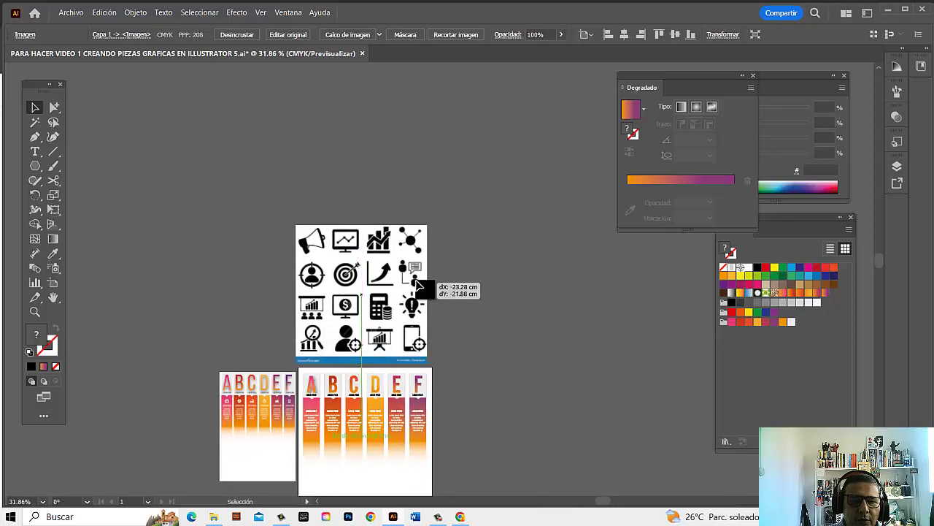
{"action": "left_click", "coordinate": [408, 298]}
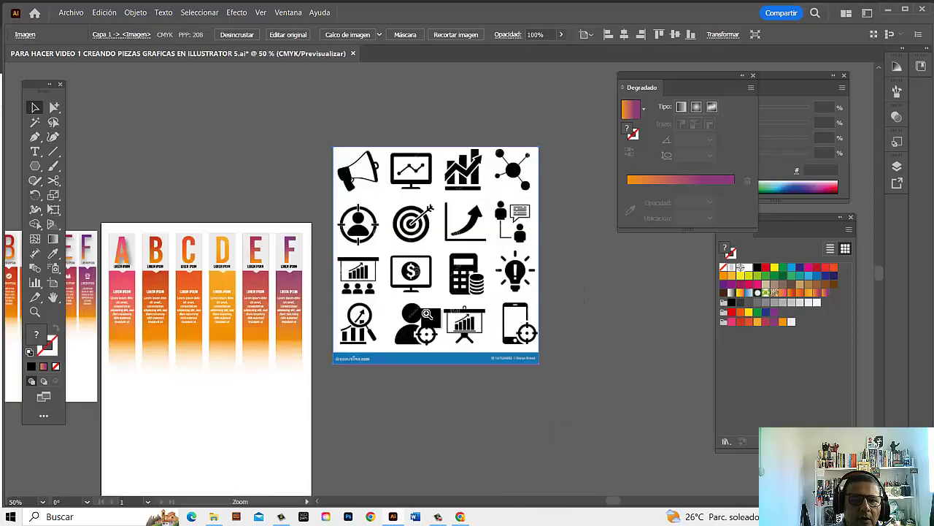
{"action": "left_click", "coordinate": [434, 318]}
{"action": "left_click_drag", "start_coordinate": [609, 238], "coordinate": [609, 309]}
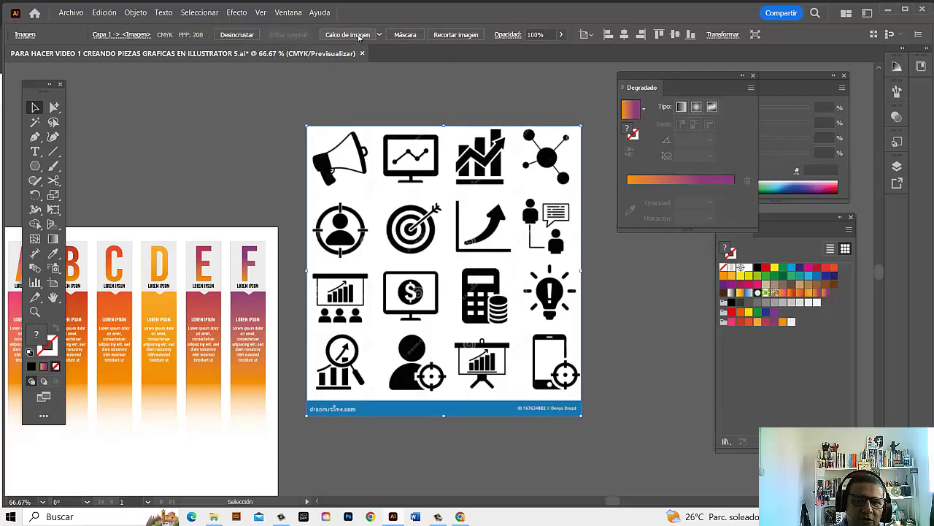
{"action": "left_click", "coordinate": [358, 36]}
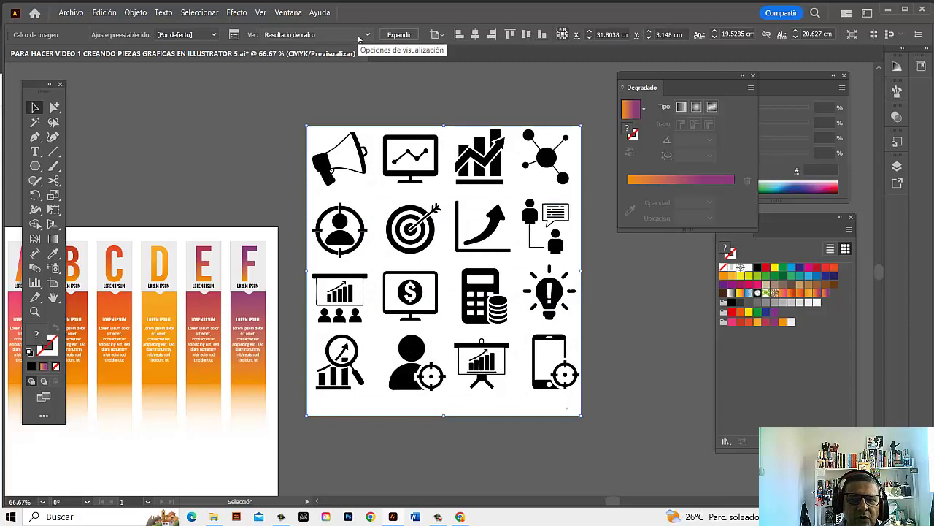
Step: Expand the traced icons into vector paths and ungroup them (Expandir, Desagrupar)
{"action": "left_click", "coordinate": [399, 35]}
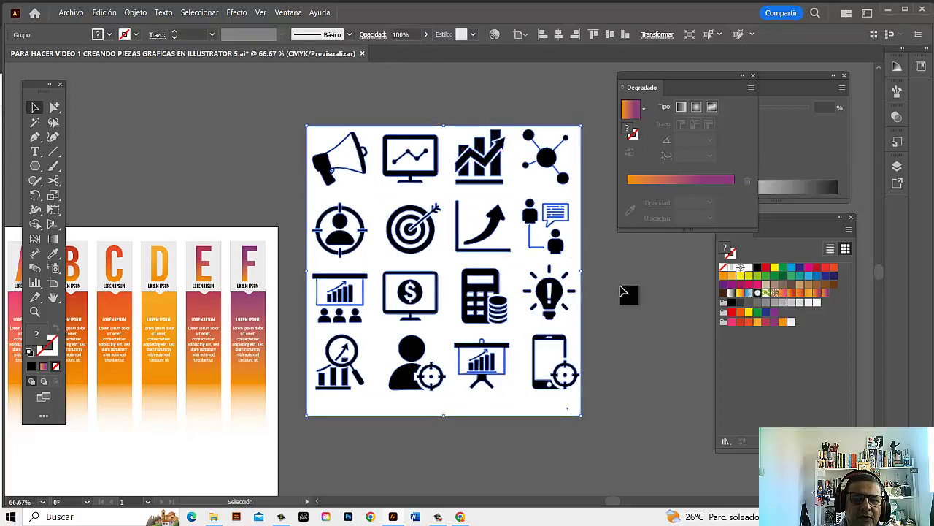
{"action": "right_click", "coordinate": [450, 149]}
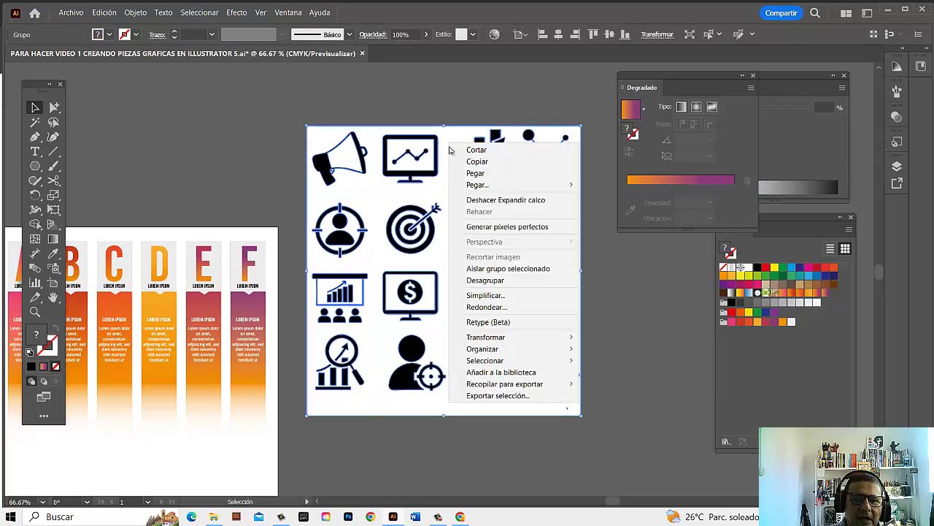
{"action": "left_click", "coordinate": [511, 280]}
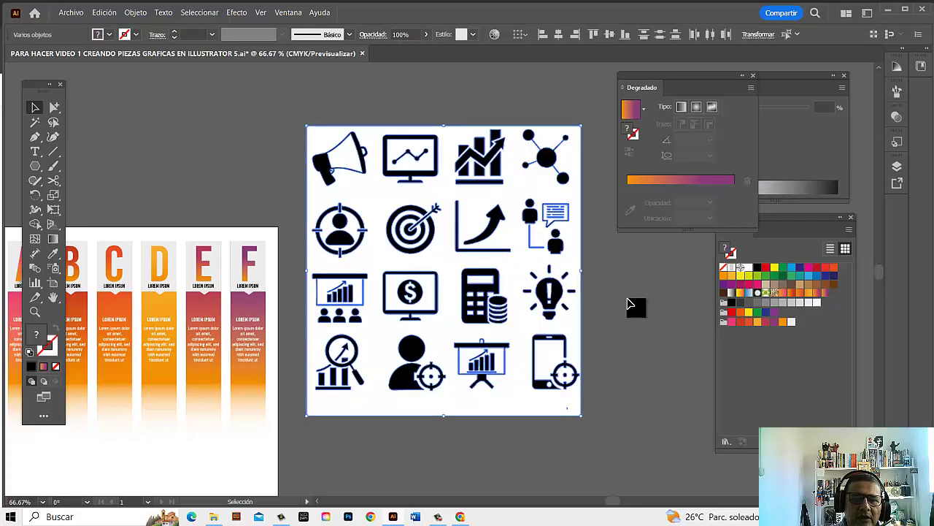
{"action": "left_click", "coordinate": [628, 300]}
Step: Select the white background shape and drag it away from the icons
{"action": "left_click", "coordinate": [520, 193]}
{"action": "right_click", "coordinate": [453, 136]}
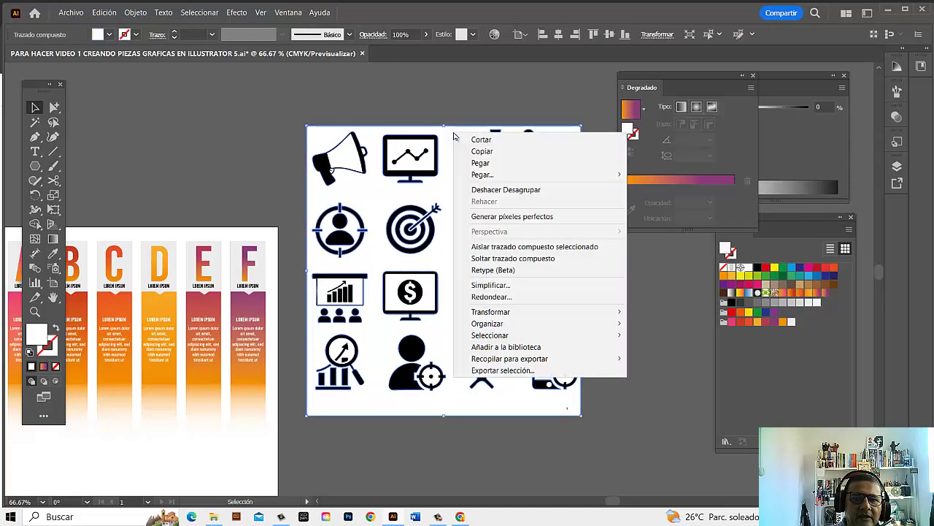
{"action": "left_click", "coordinate": [661, 301]}
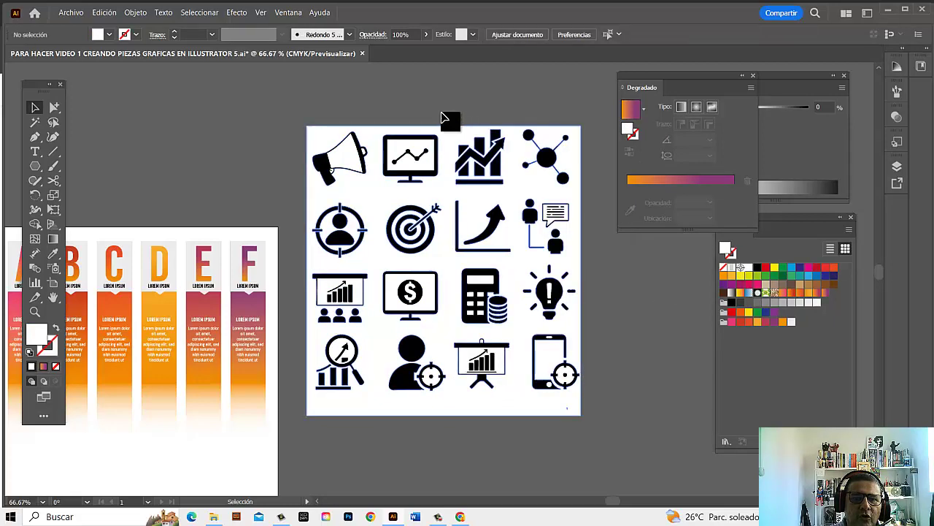
{"action": "left_click_drag", "start_coordinate": [455, 161], "coordinate": [645, 444]}
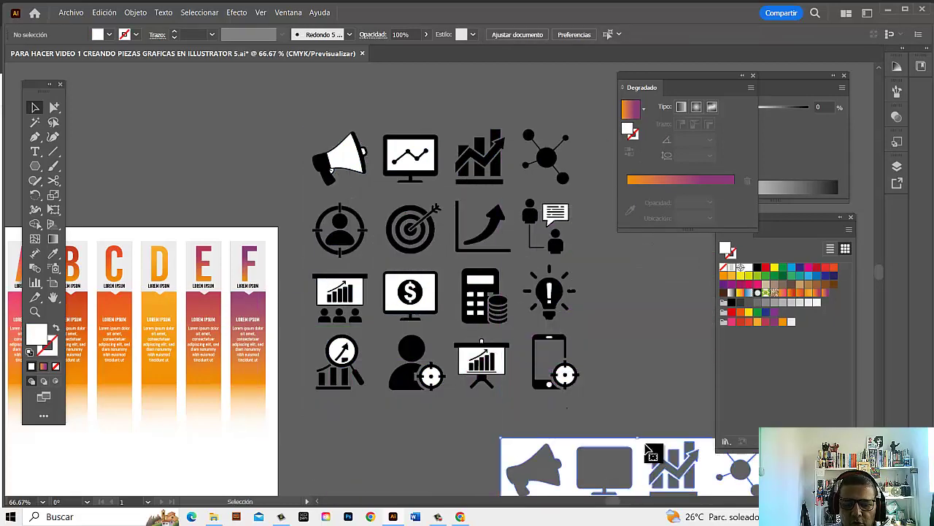
Step: Delete the white background and the stray white pieces in and around the megaphone
{"action": "key", "text": "Delete"}
{"action": "left_click_drag", "start_coordinate": [475, 101], "coordinate": [541, 88]}
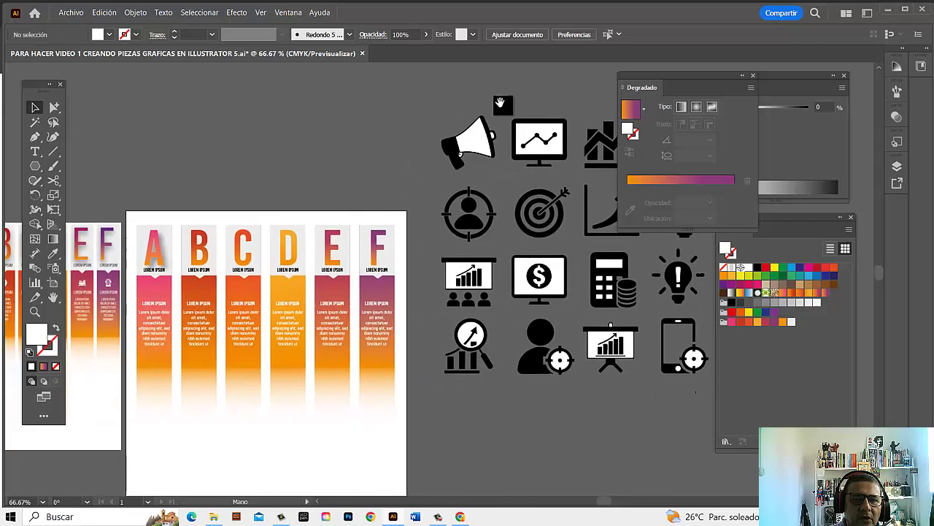
{"action": "left_click_drag", "start_coordinate": [460, 146], "coordinate": [411, 173]}
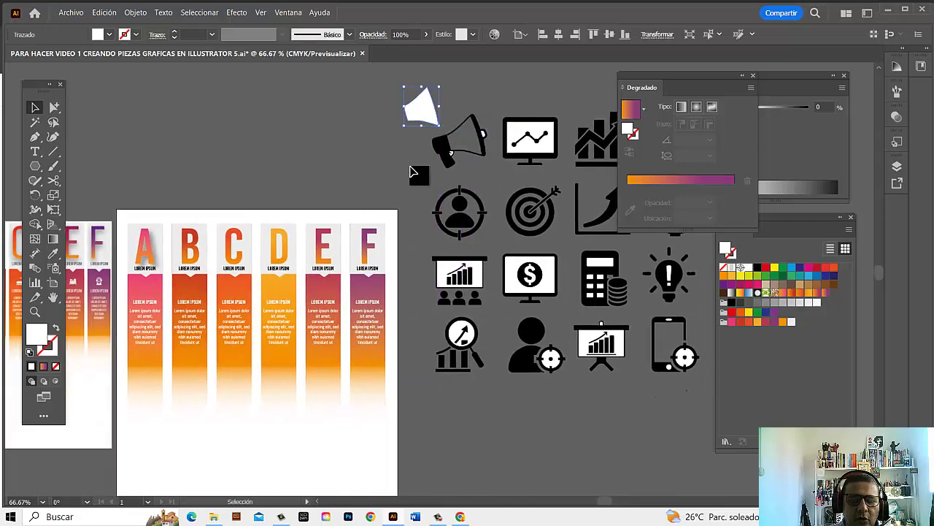
{"action": "key", "text": "Delete"}
{"action": "scroll", "coordinate": [417, 108], "scroll_direction": "up", "scroll_amount": 3}
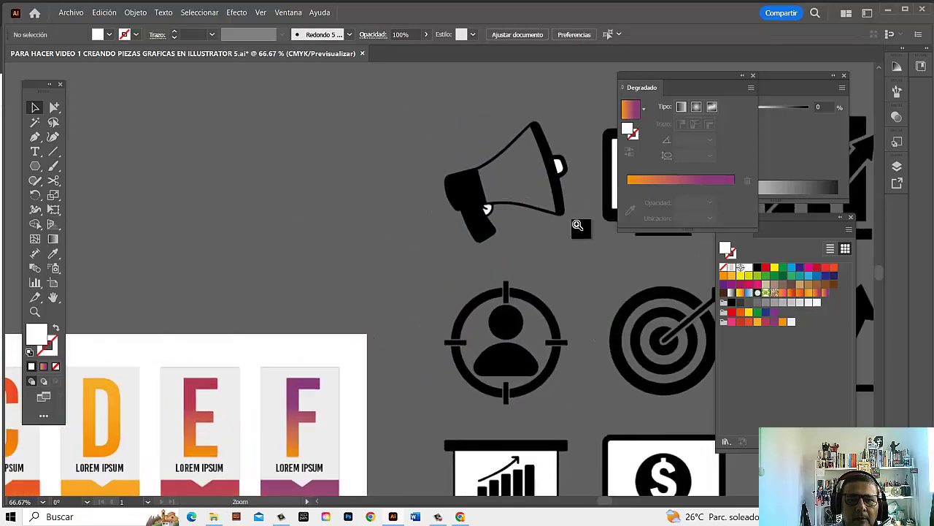
{"action": "scroll", "coordinate": [417, 108], "scroll_direction": "up", "scroll_amount": 2}
{"action": "left_click_drag", "start_coordinate": [399, 275], "coordinate": [302, 297]}
{"action": "left_click", "coordinate": [467, 234]}
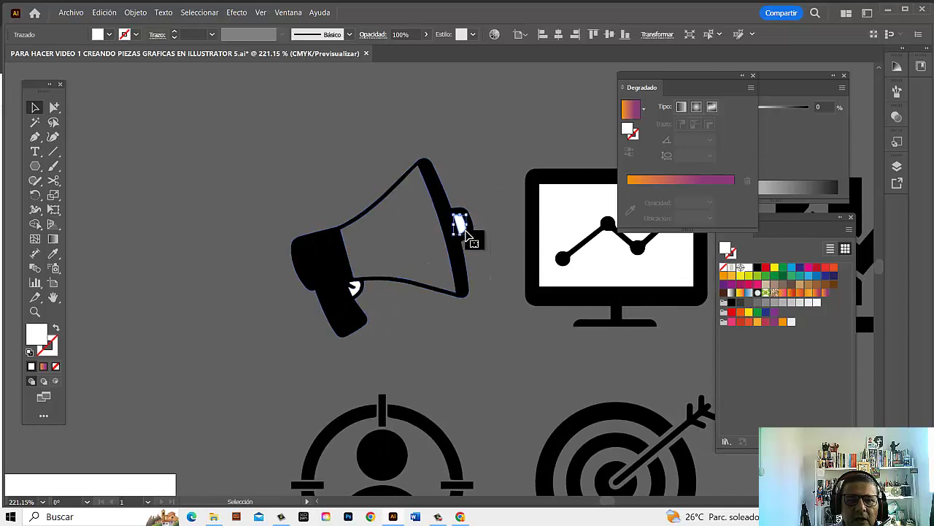
{"action": "key", "text": "Delete"}
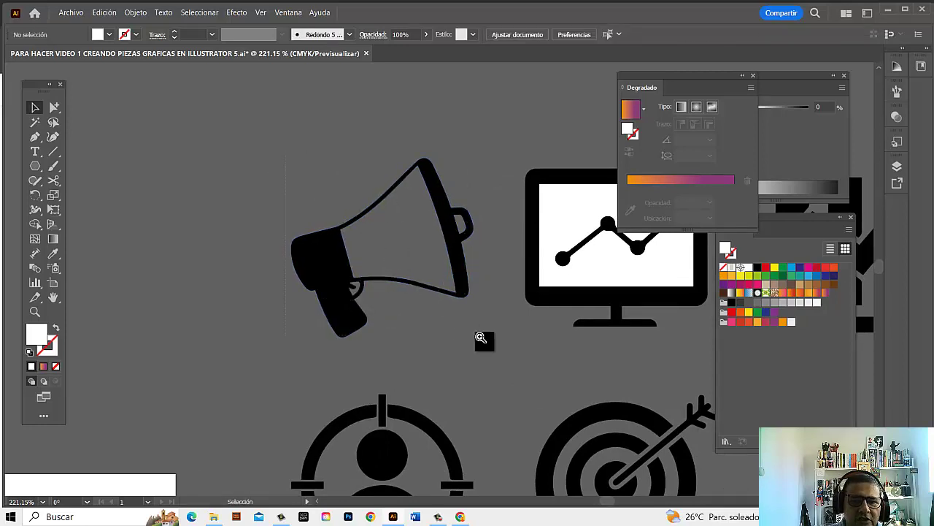
Step: Test-move and shrink the megaphone, then undo so it sits back beside the other icons
{"action": "scroll", "coordinate": [481, 338], "scroll_direction": "down", "scroll_amount": 2}
{"action": "scroll", "coordinate": [428, 328], "scroll_direction": "down", "scroll_amount": 3}
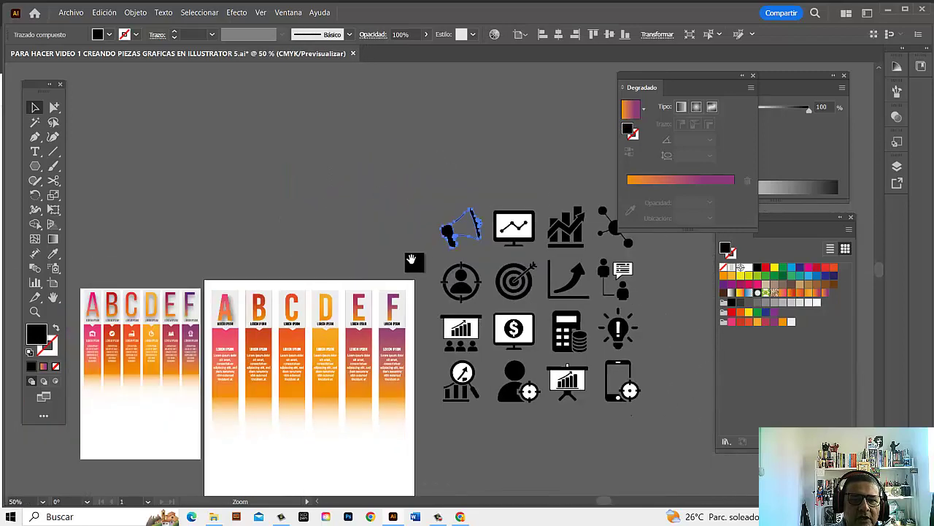
{"action": "left_click_drag", "start_coordinate": [414, 260], "coordinate": [474, 252]}
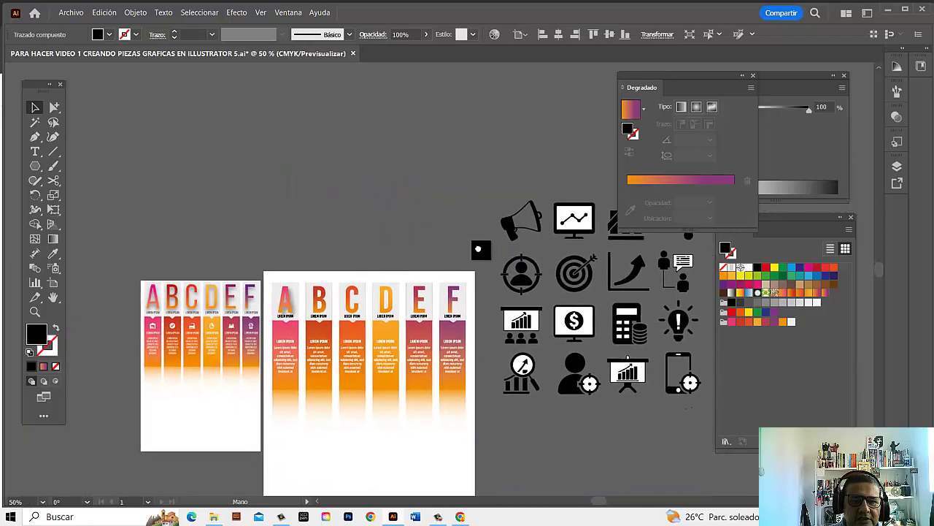
{"action": "right_click", "coordinate": [527, 227]}
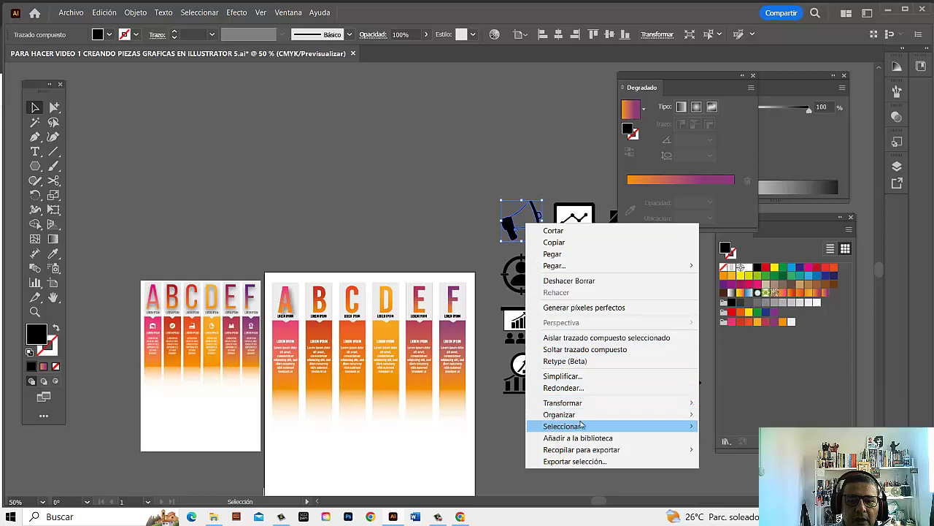
{"action": "left_click", "coordinate": [398, 213]}
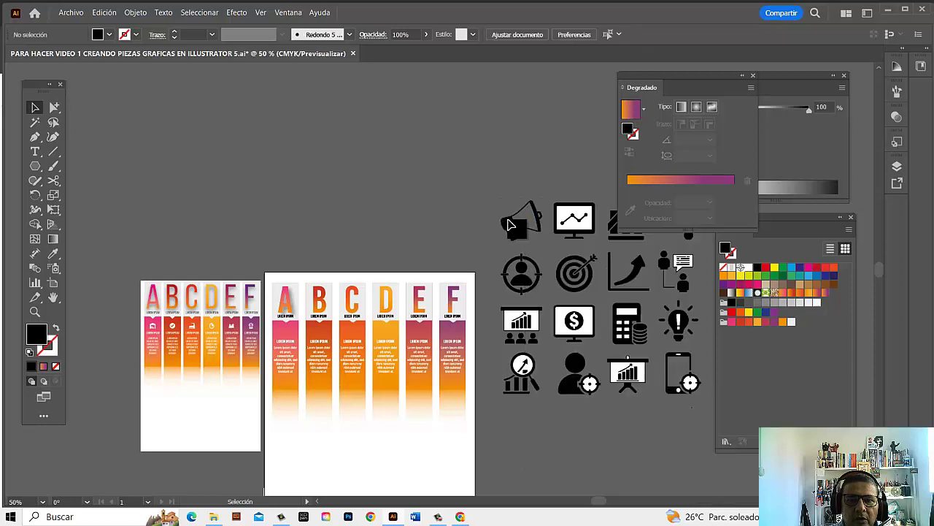
{"action": "left_click_drag", "start_coordinate": [511, 225], "coordinate": [302, 234]}
{"action": "left_click_drag", "start_coordinate": [328, 199], "coordinate": [299, 228]}
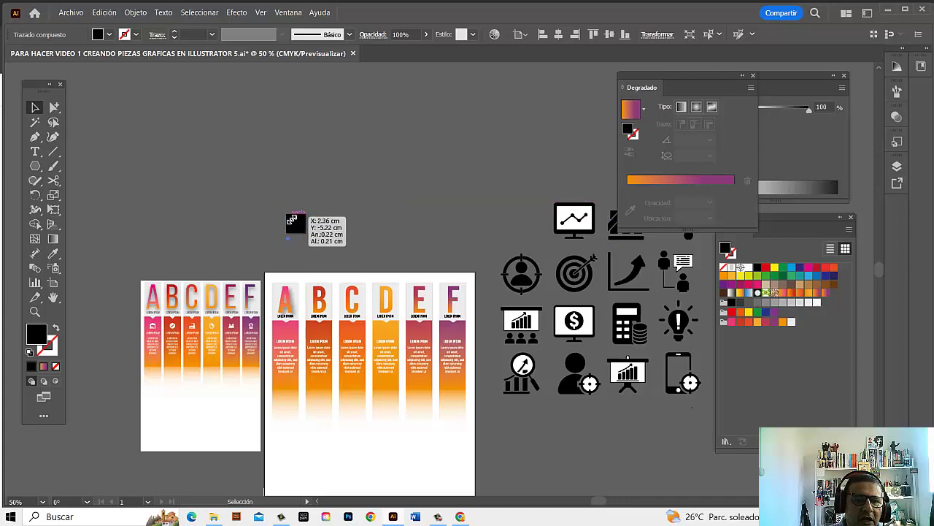
{"action": "left_click", "coordinate": [327, 243]}
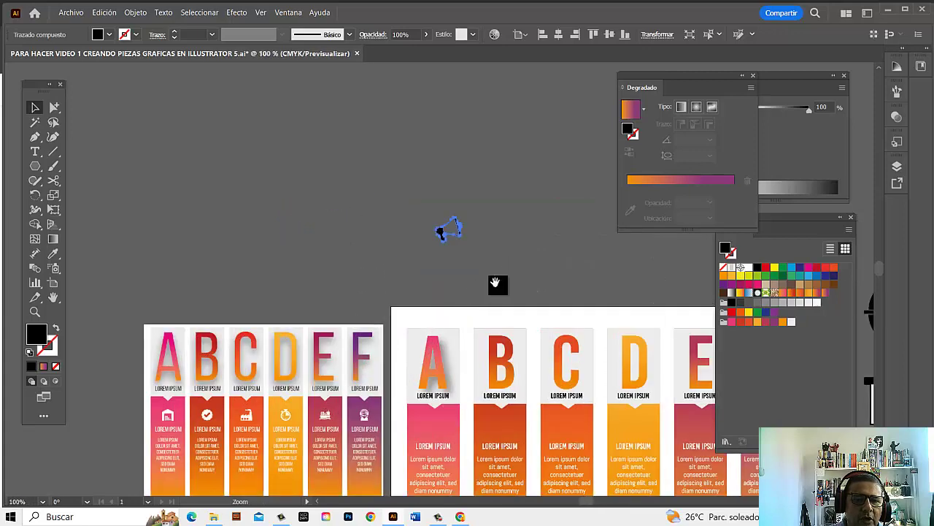
{"action": "left_click", "coordinate": [344, 227]}
{"action": "key", "text": "ctrl+z"}
{"action": "left_click_drag", "start_coordinate": [467, 225], "coordinate": [215, 365]}
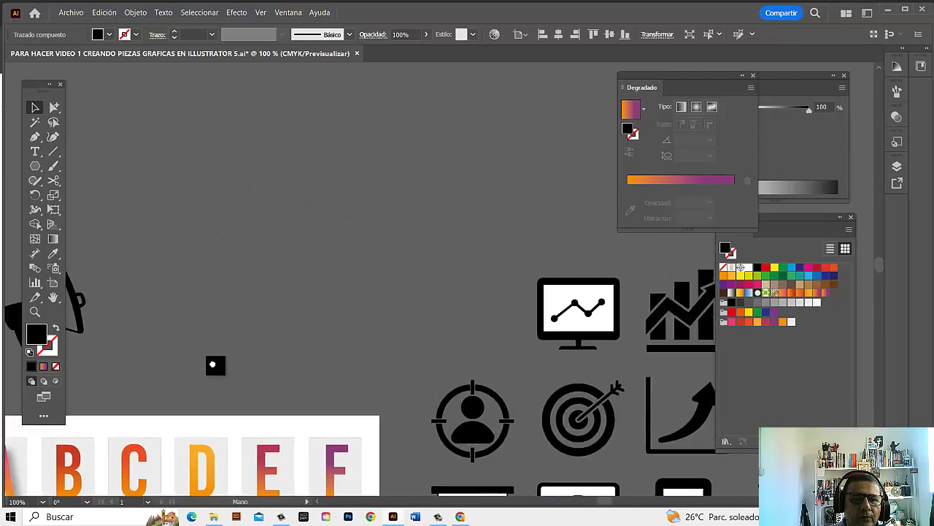
{"action": "key", "text": "ctrl+z"}
{"action": "left_click", "coordinate": [412, 314]}
Step: Start the top icon row with the megaphone and the chart-arrow icon beside it
{"action": "left_click_drag", "start_coordinate": [507, 246], "coordinate": [402, 233]}
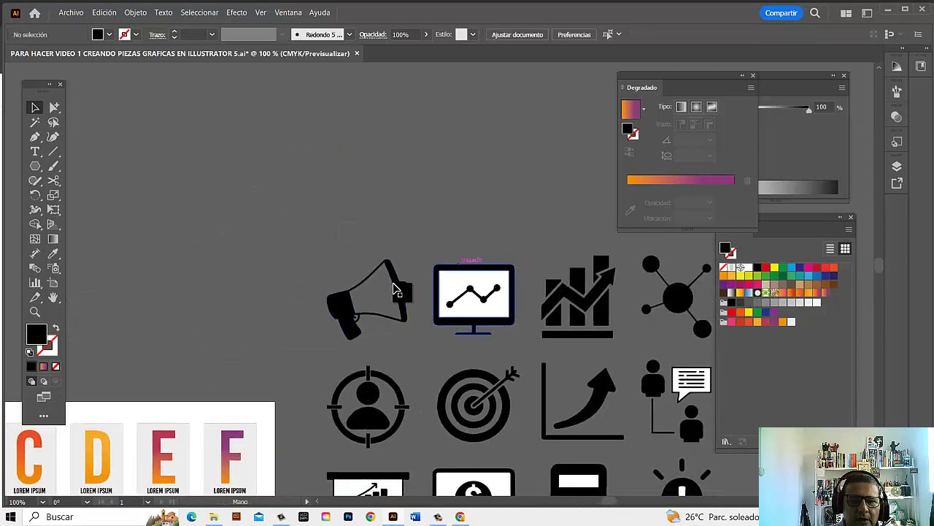
{"action": "left_click", "coordinate": [349, 324]}
{"action": "left_click_drag", "start_coordinate": [349, 325], "coordinate": [288, 167]}
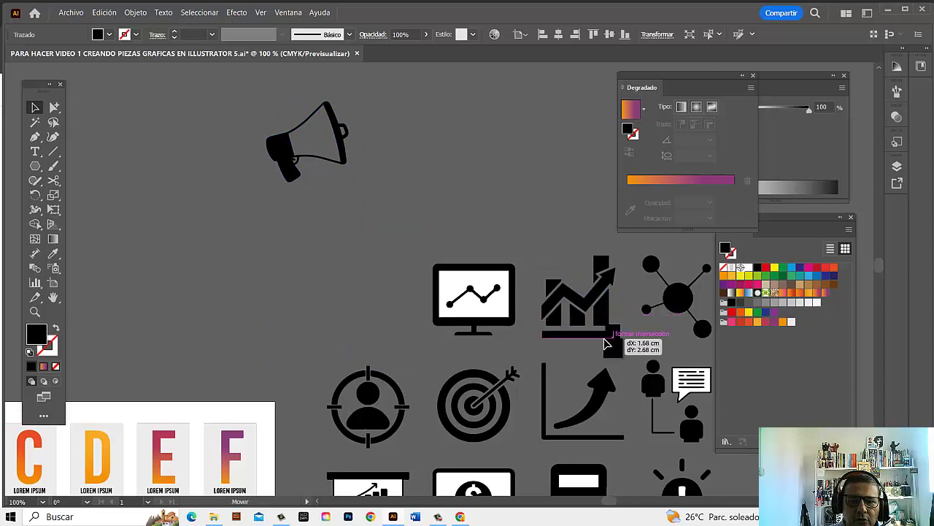
{"action": "left_click_drag", "start_coordinate": [574, 298], "coordinate": [619, 350]}
{"action": "key", "text": "ctrl+z"}
{"action": "left_click", "coordinate": [540, 241]}
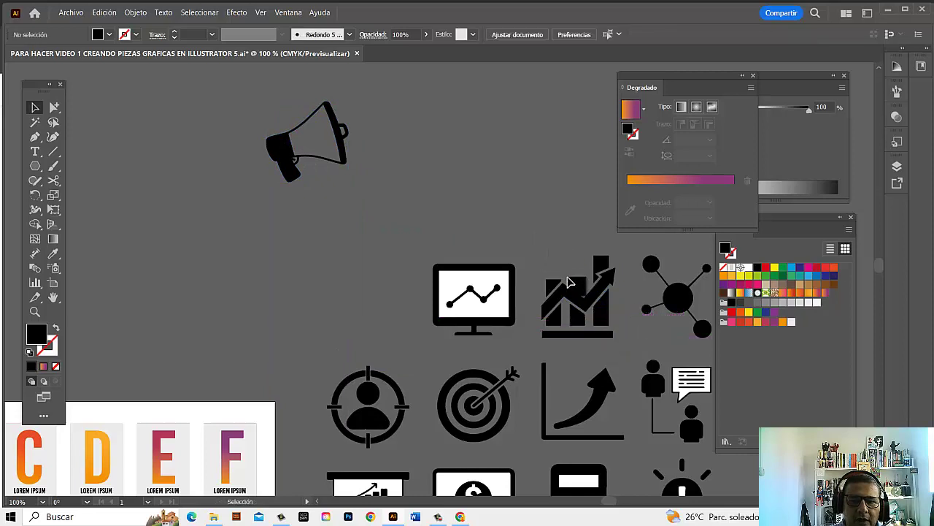
{"action": "left_click", "coordinate": [617, 339]}
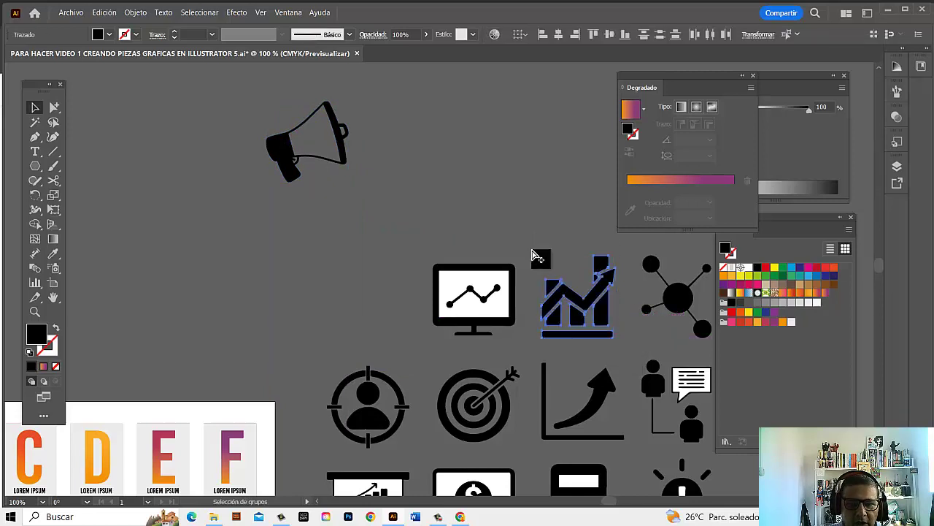
{"action": "left_click_drag", "start_coordinate": [606, 325], "coordinate": [441, 164]}
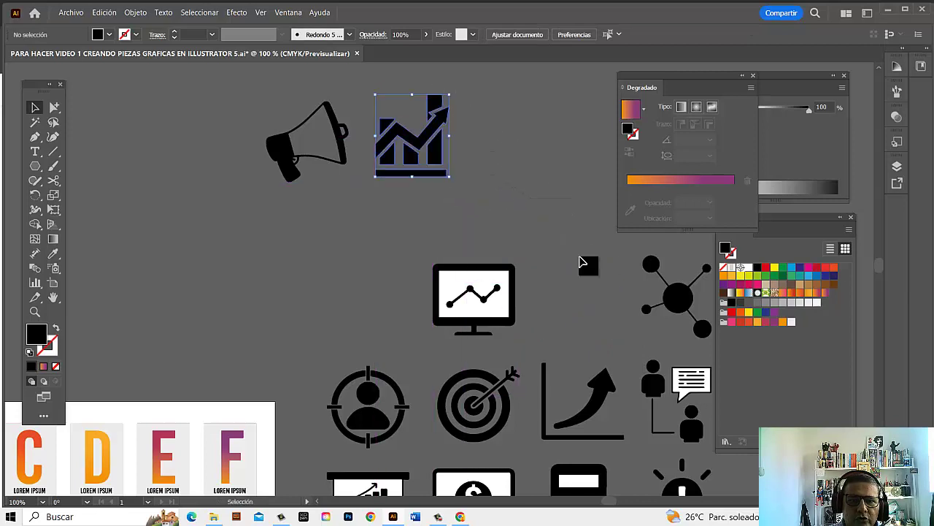
Step: Add the person-target icon and the bullseye icon to the top row
{"action": "scroll", "coordinate": [581, 261], "scroll_direction": "down", "scroll_amount": 3}
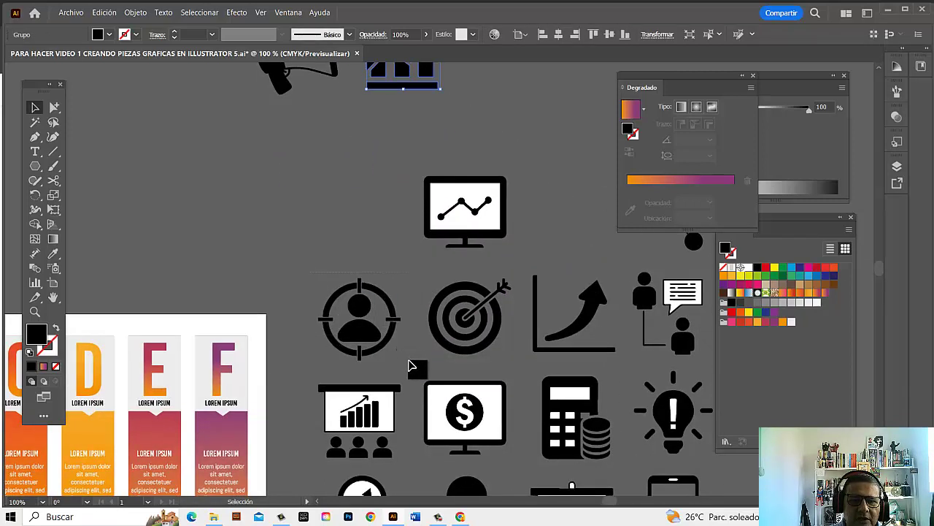
{"action": "left_click", "coordinate": [409, 365]}
{"action": "key", "text": "v"}
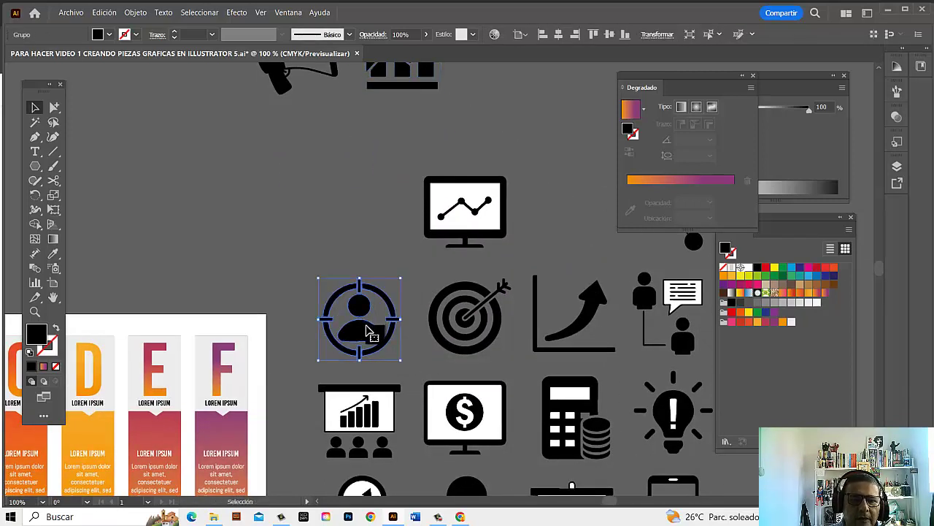
{"action": "left_click_drag", "start_coordinate": [369, 332], "coordinate": [478, 126]}
{"action": "scroll", "coordinate": [482, 146], "scroll_direction": "up", "scroll_amount": 4}
{"action": "left_click_drag", "start_coordinate": [482, 233], "coordinate": [498, 169]}
{"action": "scroll", "coordinate": [458, 194], "scroll_direction": "down", "scroll_amount": 3}
{"action": "left_click", "coordinate": [426, 393]}
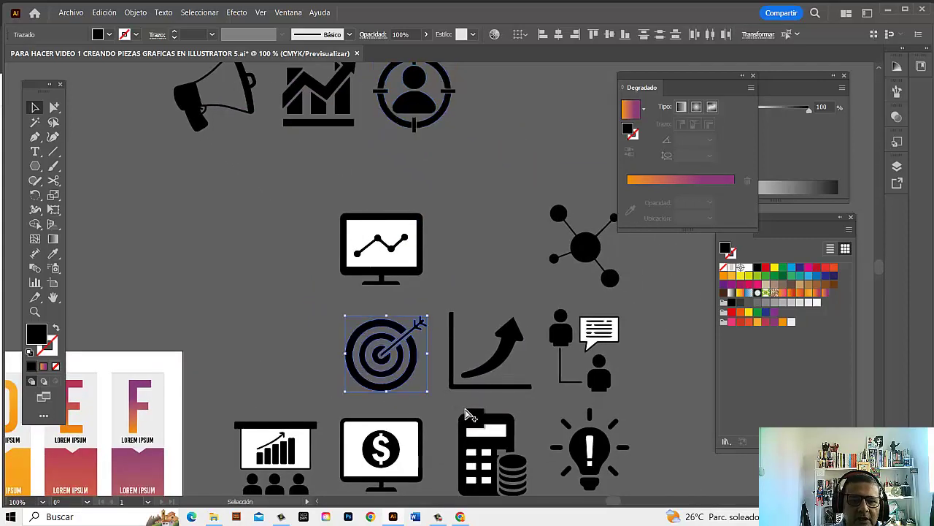
{"action": "left_click_drag", "start_coordinate": [408, 381], "coordinate": [537, 162]}
Step: Delete the lightbulb's white exclamation pieces and move the lightbulb into the top row
{"action": "scroll", "coordinate": [555, 204], "scroll_direction": "right", "scroll_amount": 2}
{"action": "scroll", "coordinate": [579, 250], "scroll_direction": "right", "scroll_amount": 3}
{"action": "scroll", "coordinate": [570, 234], "scroll_direction": "down", "scroll_amount": 3}
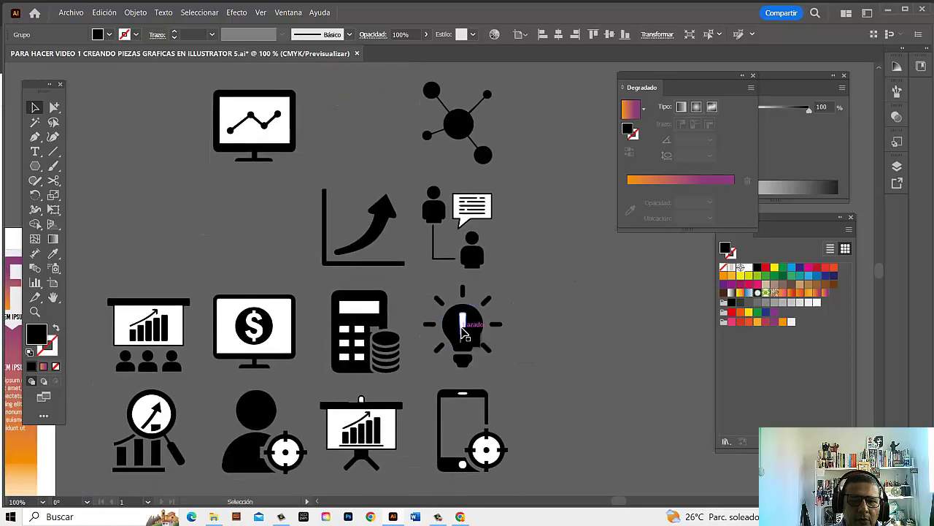
{"action": "left_click_drag", "start_coordinate": [461, 332], "coordinate": [558, 305]}
{"action": "left_click_drag", "start_coordinate": [464, 344], "coordinate": [575, 333]}
{"action": "key", "text": "Delete"}
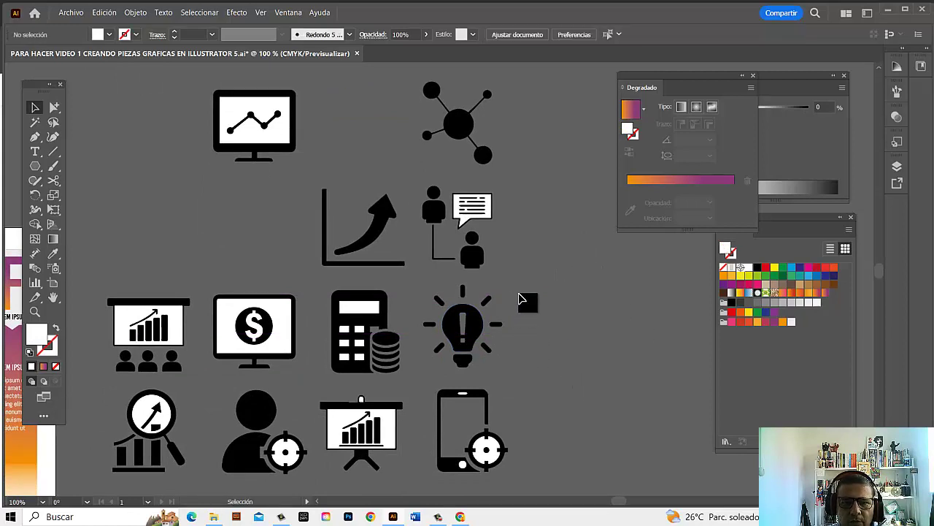
{"action": "left_click", "coordinate": [460, 358]}
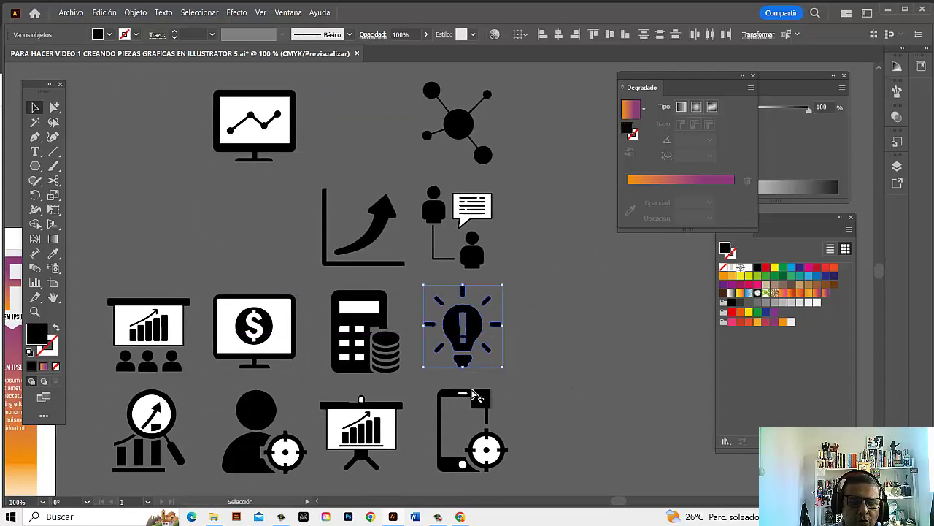
{"action": "left_click", "coordinate": [546, 355]}
{"action": "left_click_drag", "start_coordinate": [480, 321], "coordinate": [489, 209]}
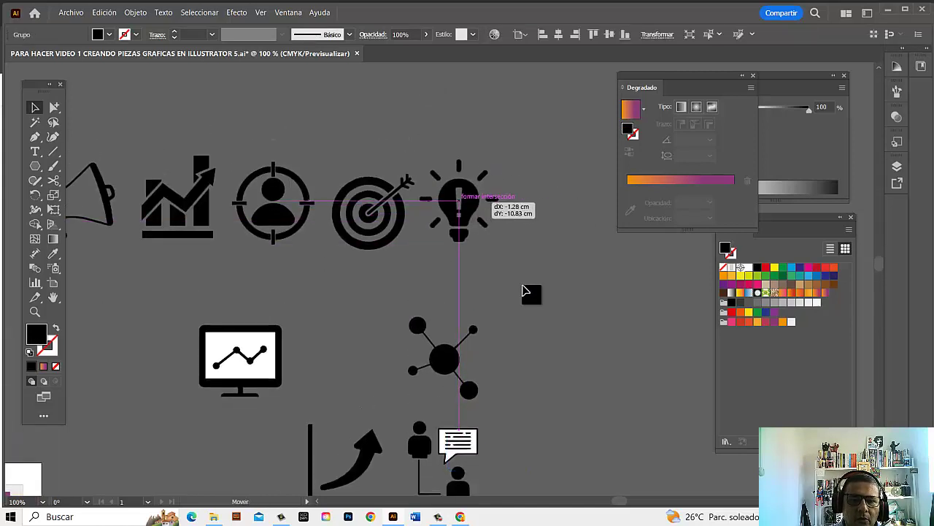
Step: Delete the presentation icon's white screen and place it beside the lightbulb
{"action": "scroll", "coordinate": [548, 307], "scroll_direction": "down", "scroll_amount": 6}
{"action": "scroll", "coordinate": [585, 292], "scroll_direction": "down", "scroll_amount": 4}
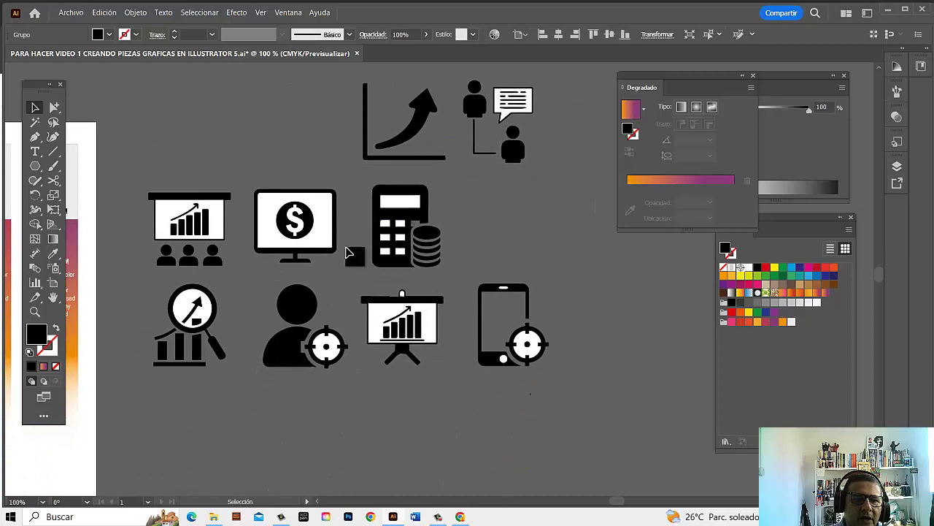
{"action": "left_click", "coordinate": [217, 216]}
{"action": "key", "text": "Delete"}
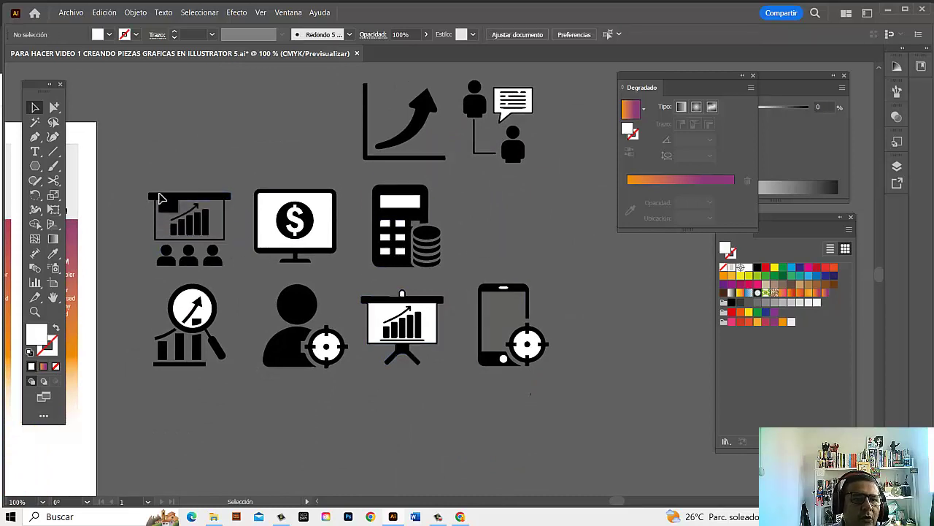
{"action": "left_click", "coordinate": [206, 234]}
{"action": "left_click_drag", "start_coordinate": [207, 234], "coordinate": [517, 177]}
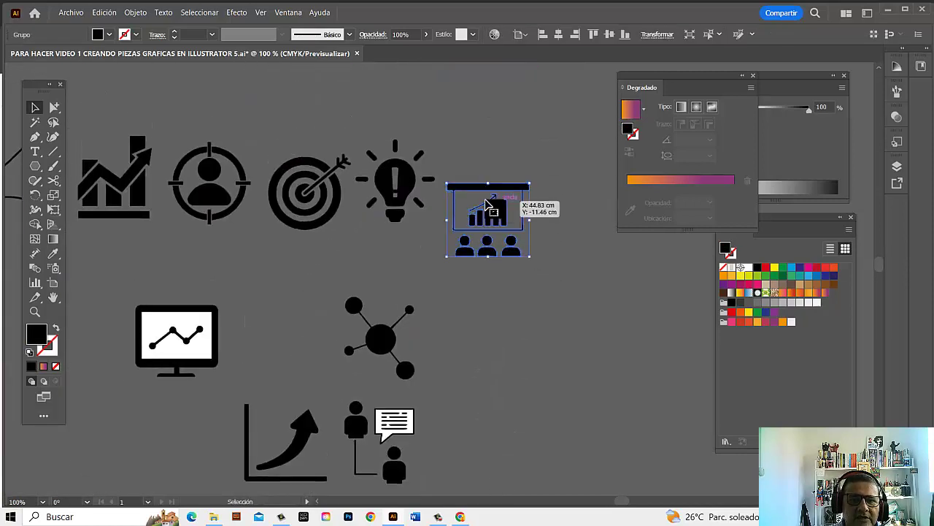
{"action": "mouse_move", "coordinate": [517, 177]}
{"action": "left_mouse_down"}
{"action": "mouse_move", "coordinate": [475, 191]}
{"action": "mouse_move", "coordinate": [475, 159]}
{"action": "left_mouse_up"}
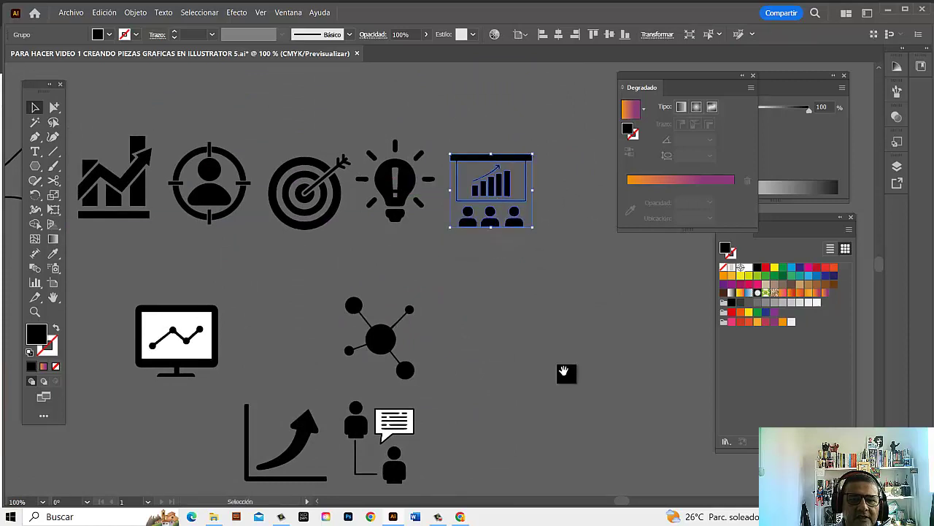
{"action": "left_click", "coordinate": [565, 372]}
Step: Remove the magnifier's white lens fill, move it to the row's end, and select all six icons
{"action": "left_click_drag", "start_coordinate": [541, 489], "coordinate": [590, 312]}
{"action": "scroll", "coordinate": [576, 286], "scroll_direction": "down", "scroll_amount": 4}
{"action": "scroll", "coordinate": [576, 286], "scroll_direction": "left", "scroll_amount": 1}
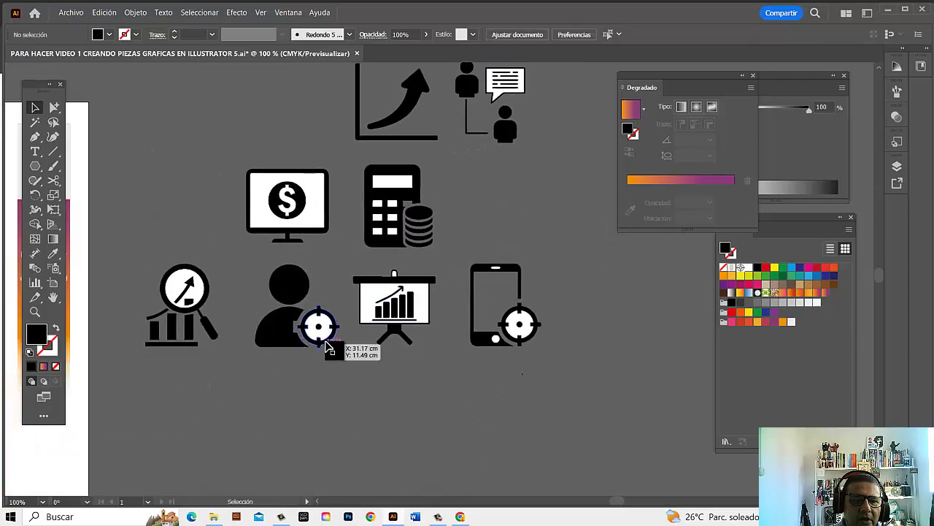
{"action": "left_click", "coordinate": [199, 292]}
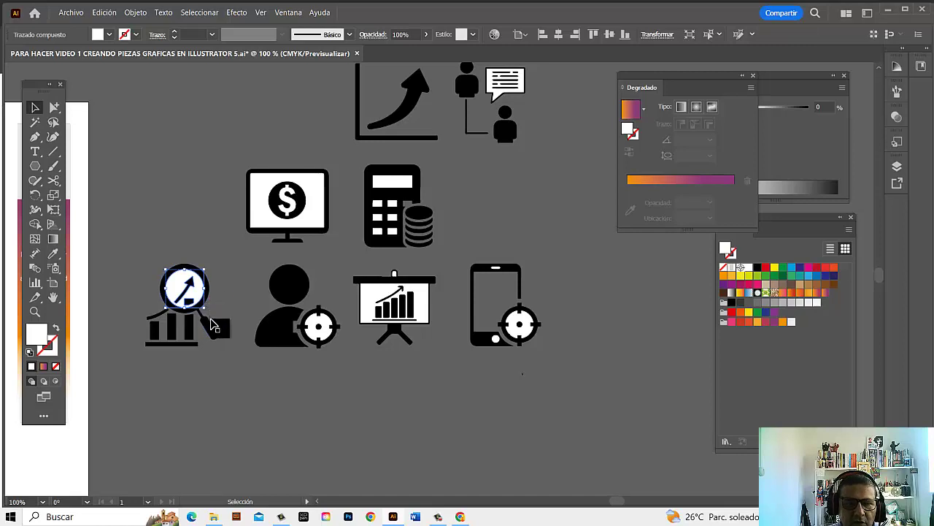
{"action": "key", "text": "Delete"}
{"action": "left_click_drag", "start_coordinate": [230, 387], "coordinate": [208, 340]}
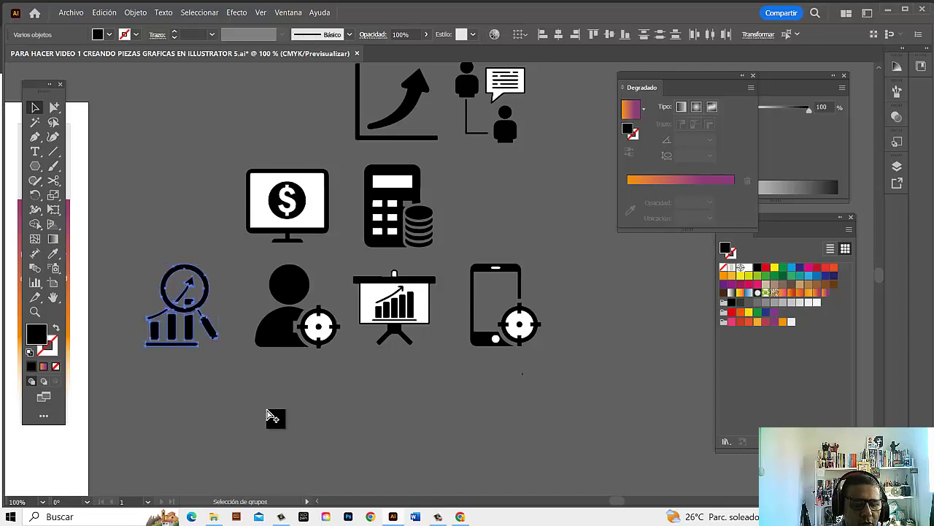
{"action": "left_click", "coordinate": [283, 427]}
{"action": "key", "text": "ctrl+minus"}
{"action": "key", "text": "ctrl+minus"}
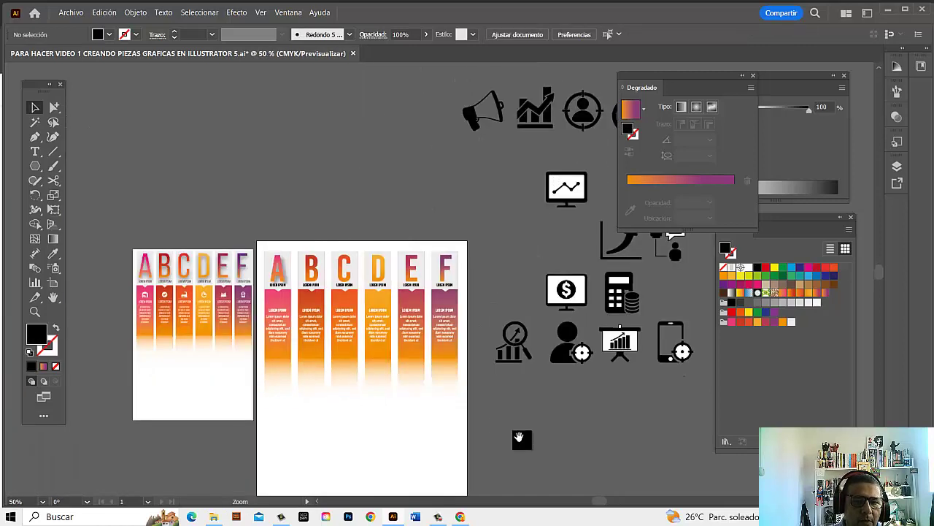
{"action": "left_click_drag", "start_coordinate": [535, 396], "coordinate": [259, 462]}
{"action": "mouse_move", "coordinate": [243, 420]}
{"action": "left_mouse_down"}
{"action": "mouse_move", "coordinate": [508, 192]}
{"action": "mouse_move", "coordinate": [570, 212]}
{"action": "left_mouse_up"}
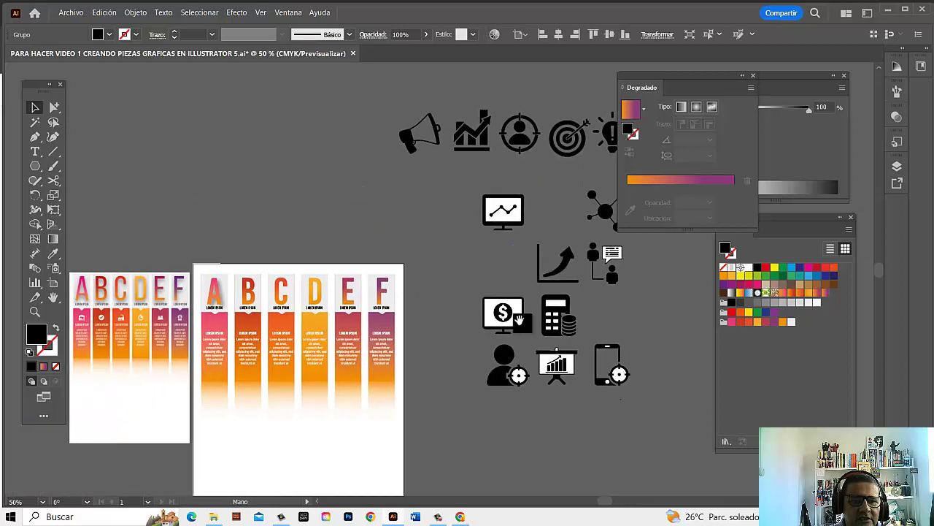
{"action": "left_click", "coordinate": [611, 299]}
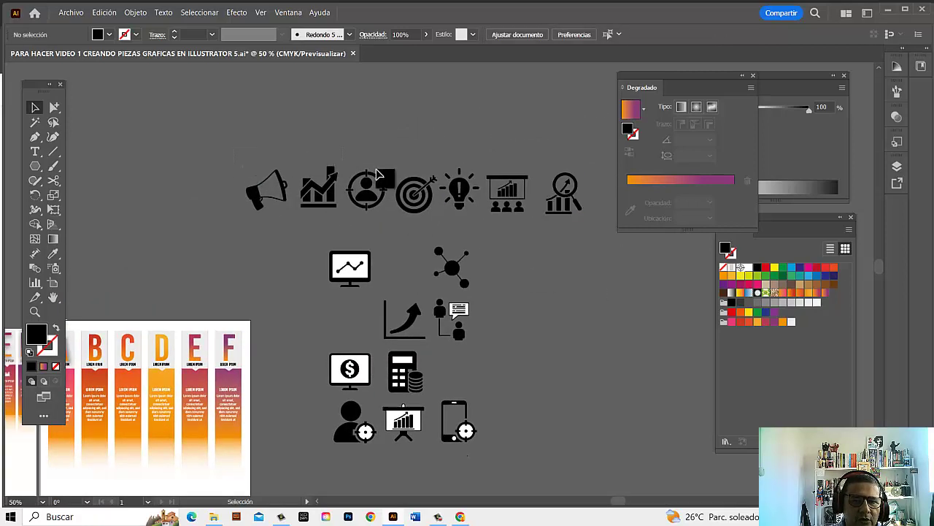
{"action": "mouse_move", "coordinate": [516, 229]}
{"action": "left_mouse_down"}
{"action": "mouse_move", "coordinate": [511, 210]}
{"action": "mouse_move", "coordinate": [317, 197]}
{"action": "mouse_move", "coordinate": [478, 128]}
{"action": "mouse_move", "coordinate": [292, 266]}
{"action": "left_mouse_up"}
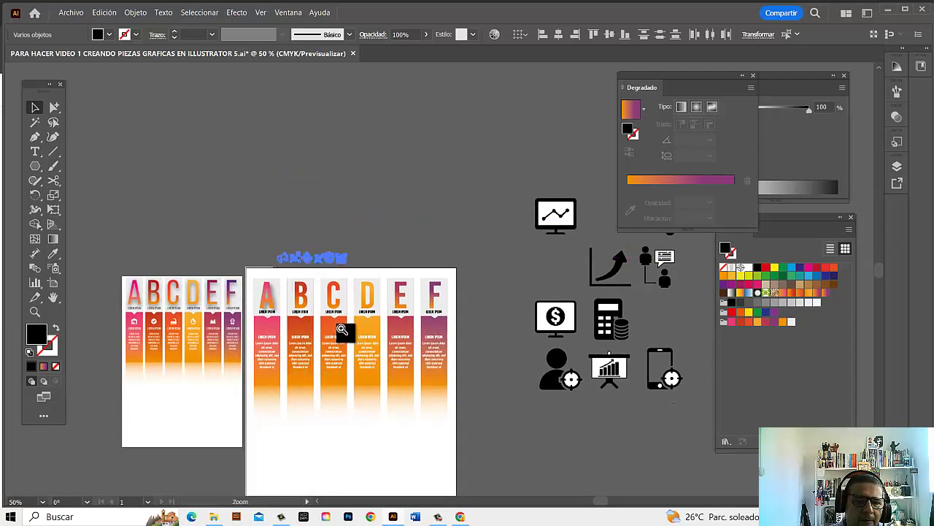
Step: Place the megaphone, chart and person icons into bands A, B and C
{"action": "left_click", "coordinate": [397, 214]}
{"action": "left_click", "coordinate": [396, 214]}
{"action": "left_click", "coordinate": [425, 287]}
{"action": "left_click", "coordinate": [484, 355]}
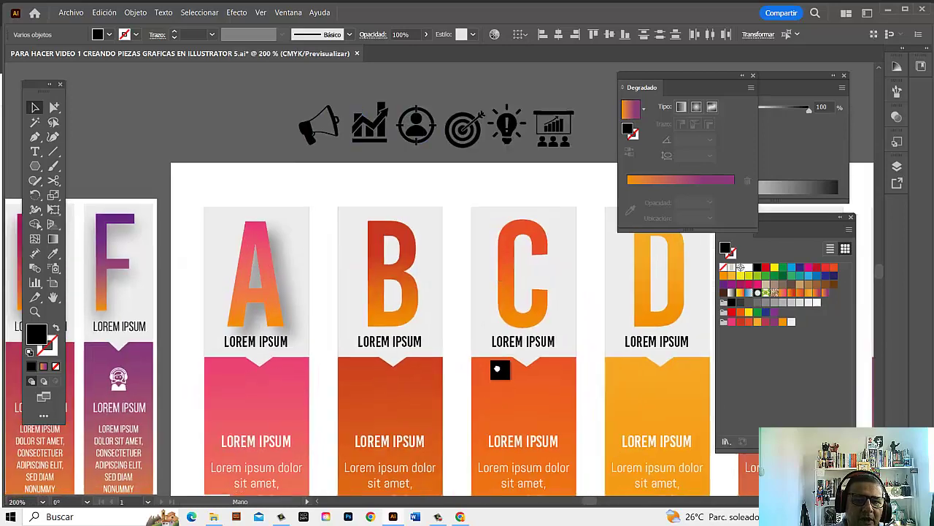
{"action": "key", "text": "v"}
{"action": "left_click", "coordinate": [348, 108]}
{"action": "left_click_drag", "start_coordinate": [314, 132], "coordinate": [248, 410]}
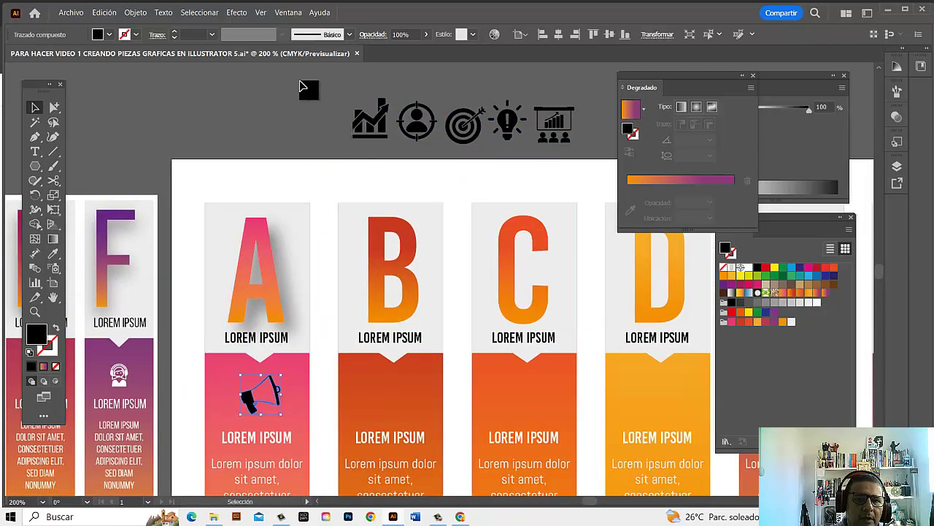
{"action": "left_click_drag", "start_coordinate": [381, 135], "coordinate": [401, 400]}
{"action": "left_click_drag", "start_coordinate": [424, 134], "coordinate": [533, 407]}
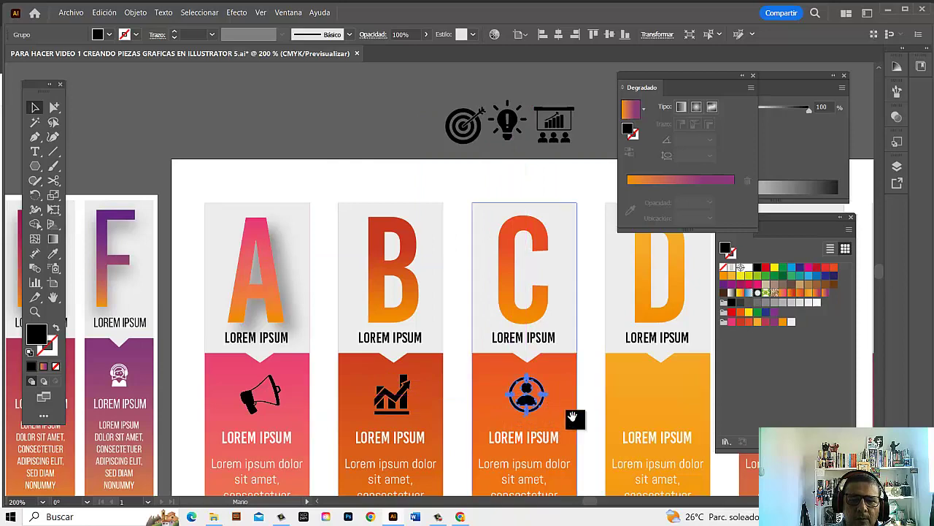
Step: Place the target, lightbulb and presentation icons into bands D, E and F
{"action": "scroll", "coordinate": [573, 417], "scroll_direction": "right", "scroll_amount": 5}
{"action": "mouse_move", "coordinate": [292, 111]}
{"action": "left_mouse_down"}
{"action": "mouse_move", "coordinate": [422, 272]}
{"action": "mouse_move", "coordinate": [493, 390]}
{"action": "left_mouse_up"}
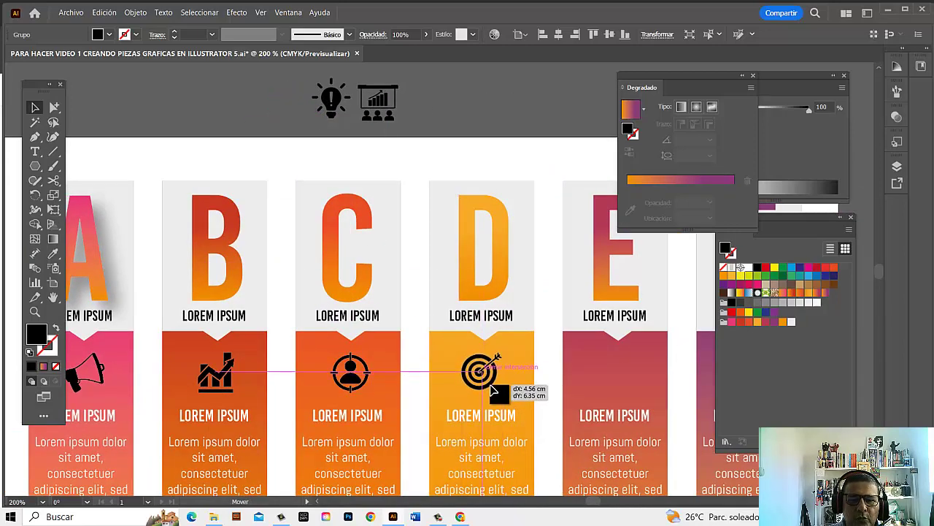
{"action": "left_click_drag", "start_coordinate": [492, 391], "coordinate": [500, 394]}
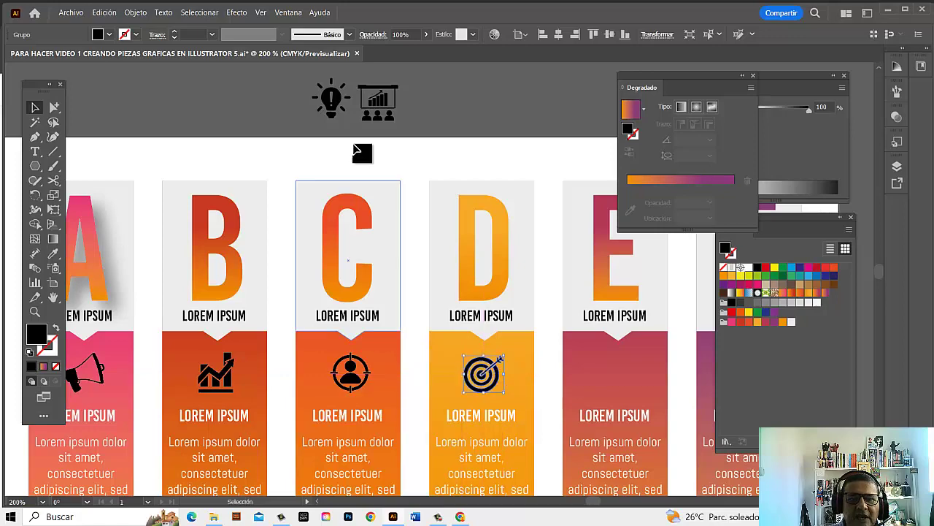
{"action": "left_click_drag", "start_coordinate": [340, 104], "coordinate": [624, 377]}
{"action": "scroll", "coordinate": [365, 262], "scroll_direction": "right", "scroll_amount": 5}
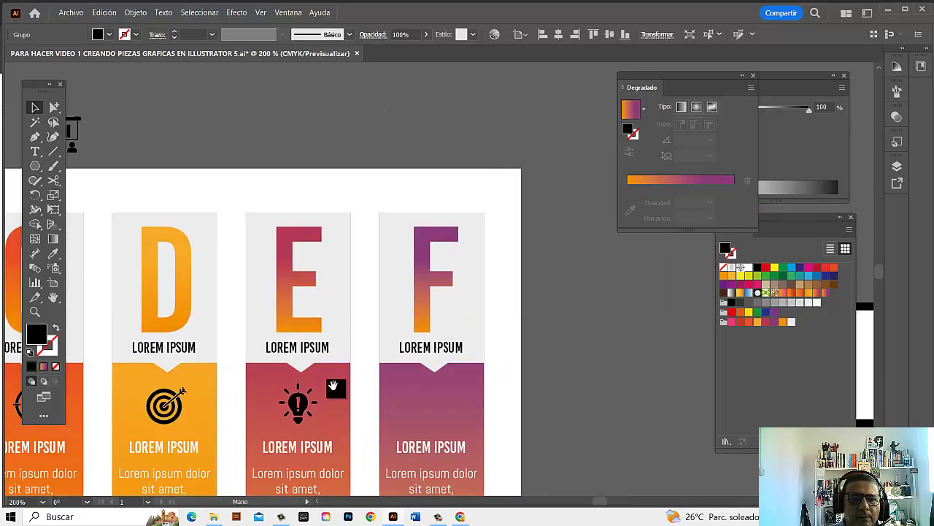
{"action": "left_click_drag", "start_coordinate": [80, 138], "coordinate": [452, 412]}
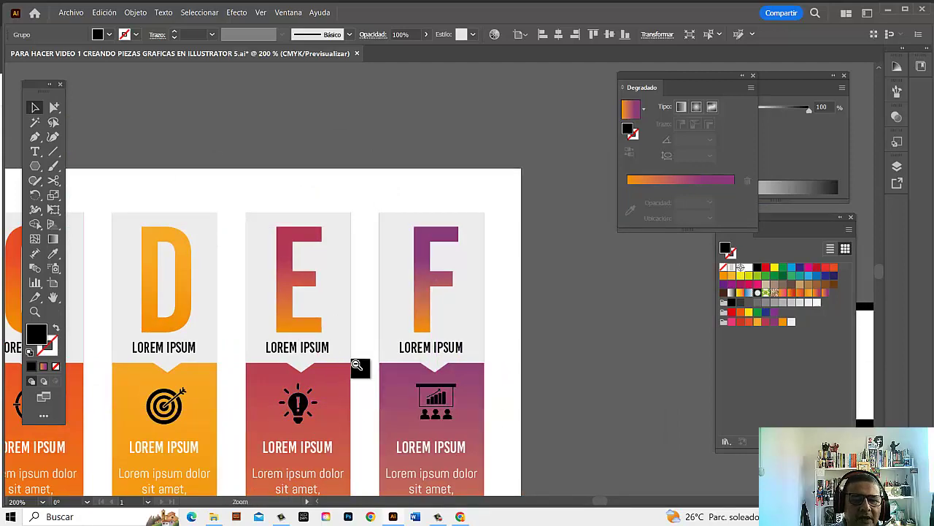
{"action": "scroll", "coordinate": [430, 292], "scroll_direction": "down", "scroll_amount": 2}
{"action": "left_click_drag", "start_coordinate": [429, 292], "coordinate": [480, 278]}
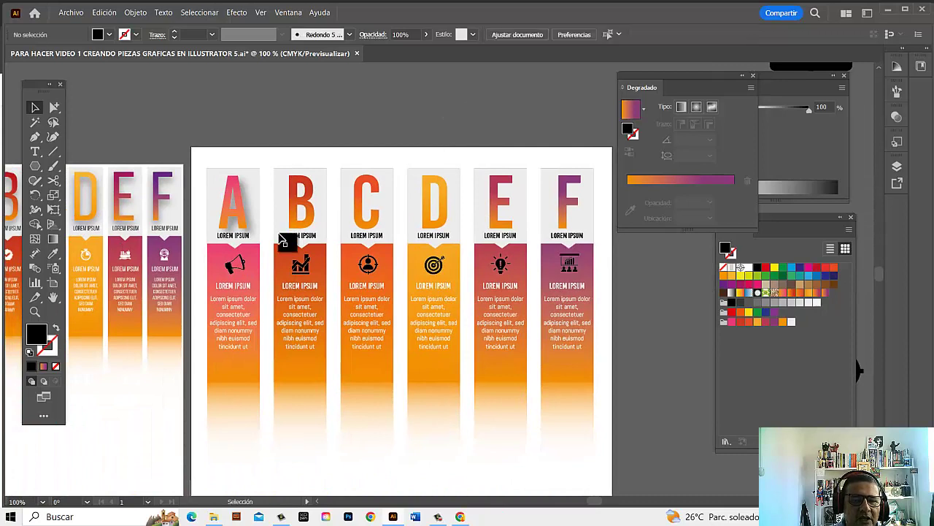
Step: Shift-select the band icons from A through F and open the Ventana menu
{"action": "left_click", "coordinate": [230, 276]}
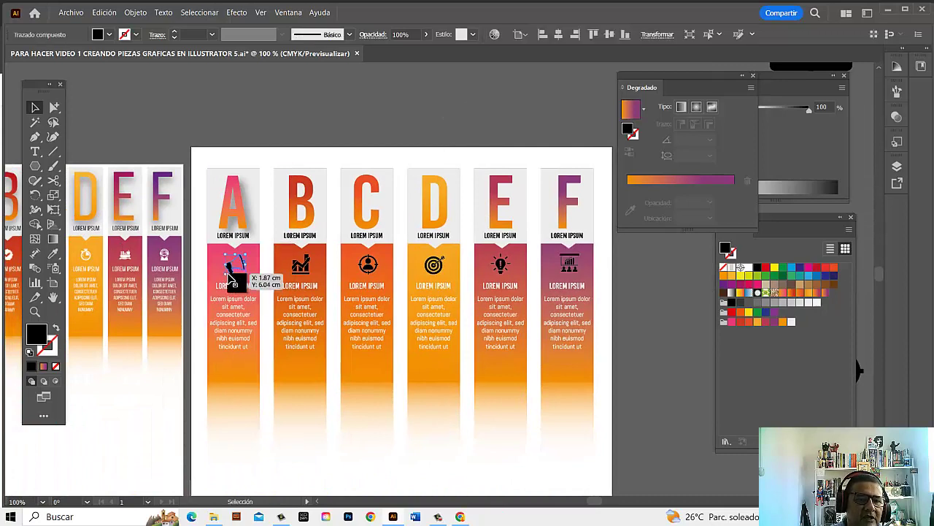
{"action": "left_click", "coordinate": [307, 270], "text": "shift"}
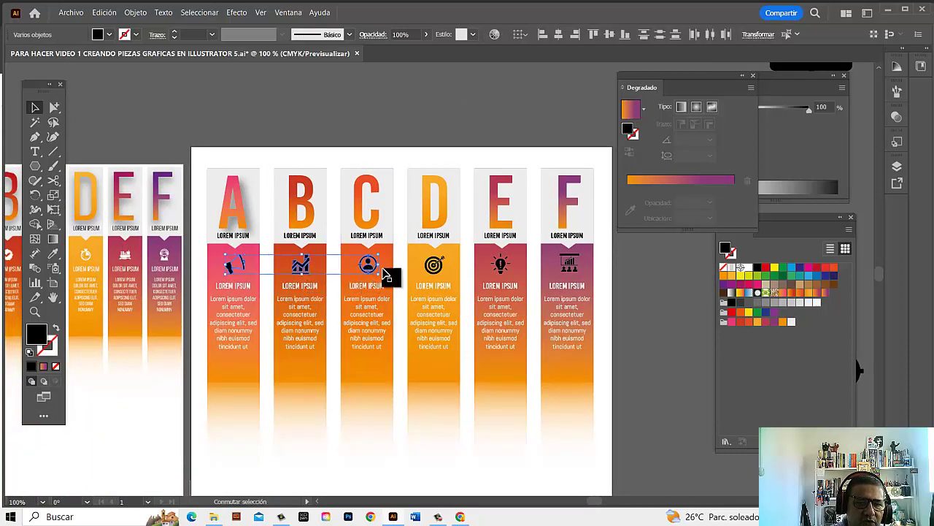
{"action": "left_click", "coordinate": [437, 266], "text": "shift"}
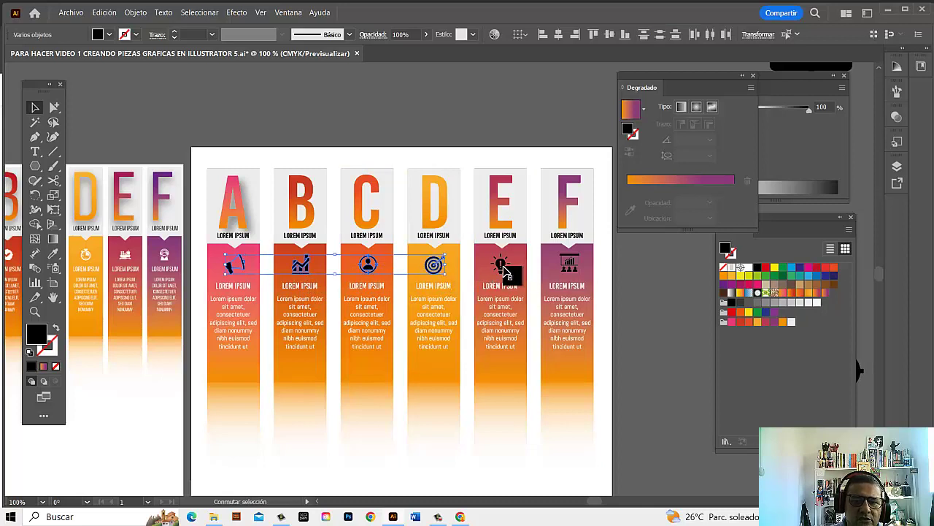
{"action": "left_click", "coordinate": [568, 269], "text": "shift"}
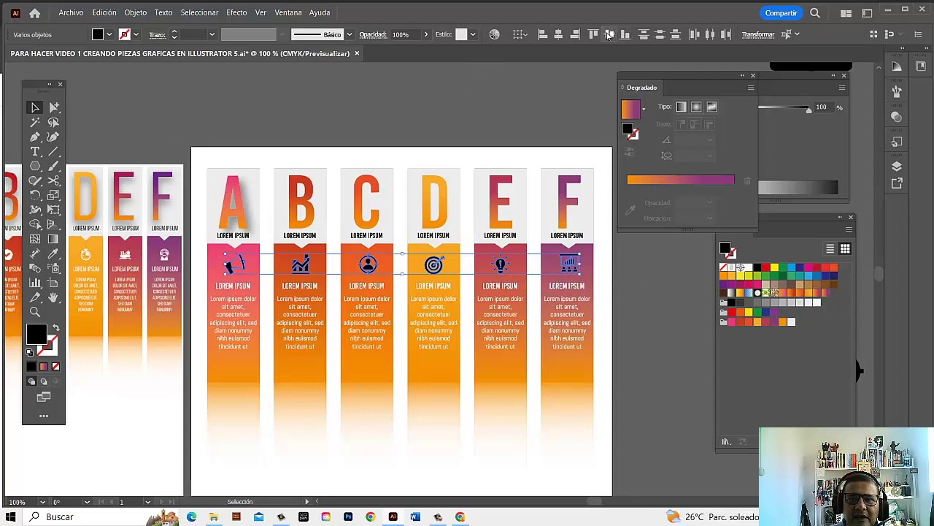
{"action": "left_click", "coordinate": [282, 12]}
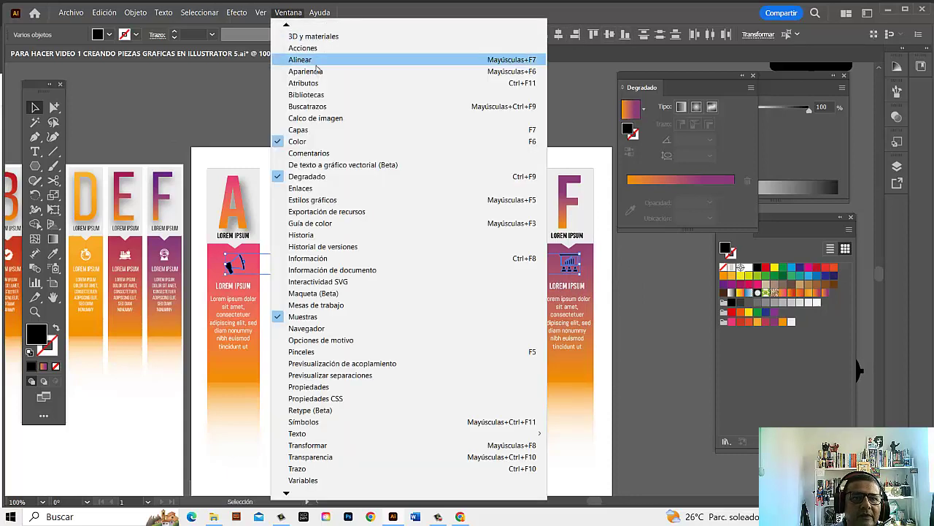
Step: Try vertically aligning the six-icon row, including relative to the artboard, undoing each jump
{"action": "left_click", "coordinate": [292, 60]}
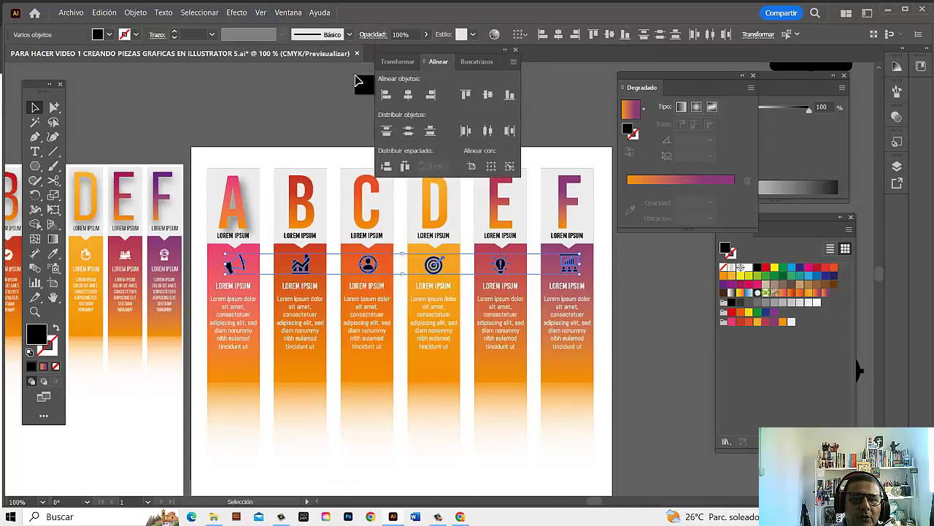
{"action": "left_click", "coordinate": [487, 95]}
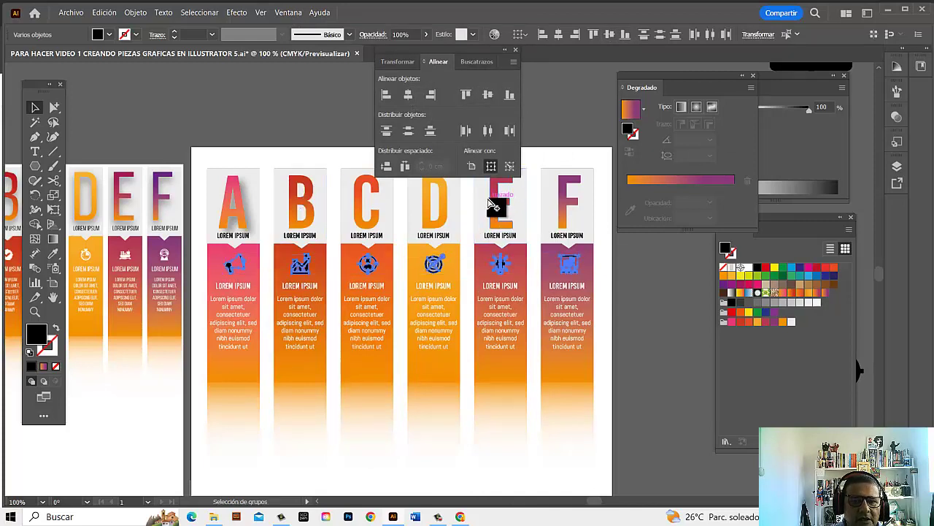
{"action": "key", "text": "ctrl+z"}
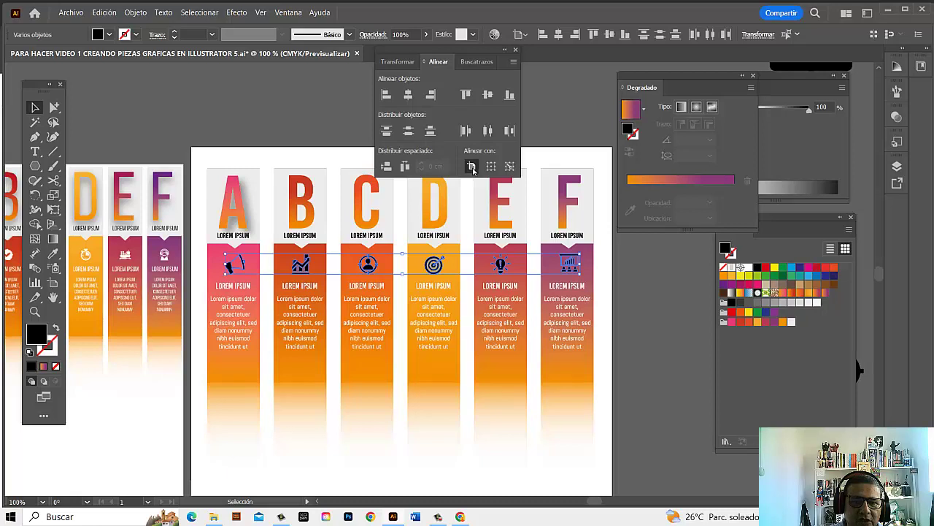
{"action": "left_click", "coordinate": [488, 95]}
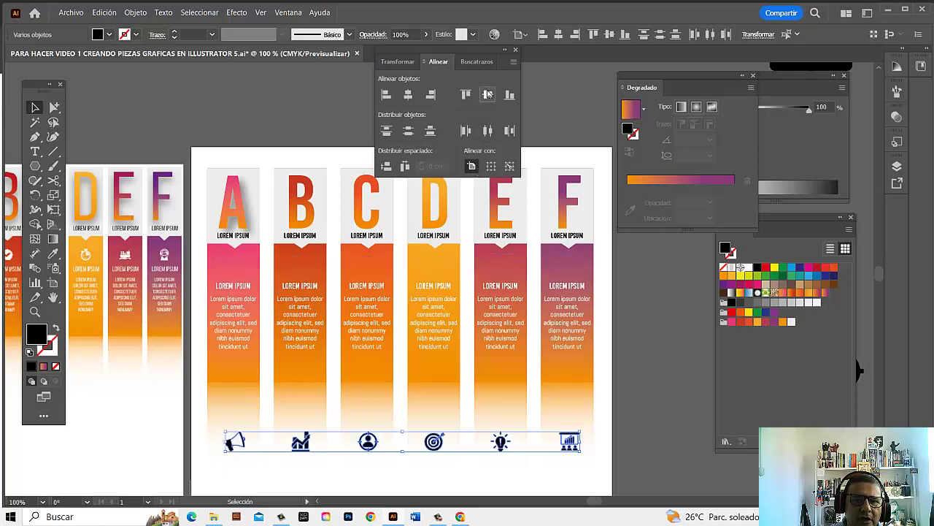
{"action": "mouse_move", "coordinate": [408, 382]}
{"action": "left_mouse_down"}
{"action": "mouse_move", "coordinate": [459, 476]}
{"action": "mouse_move", "coordinate": [468, 476]}
{"action": "left_mouse_up"}
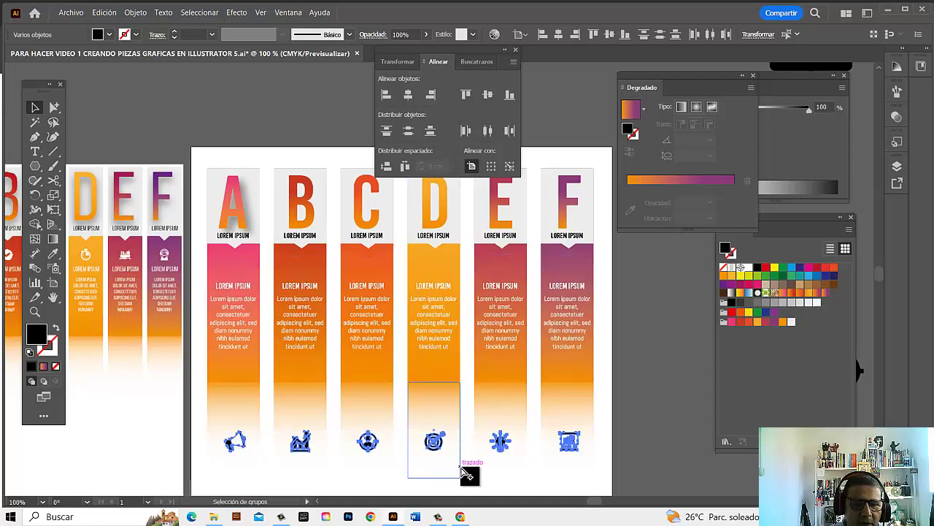
{"action": "key", "text": "ctrl+z"}
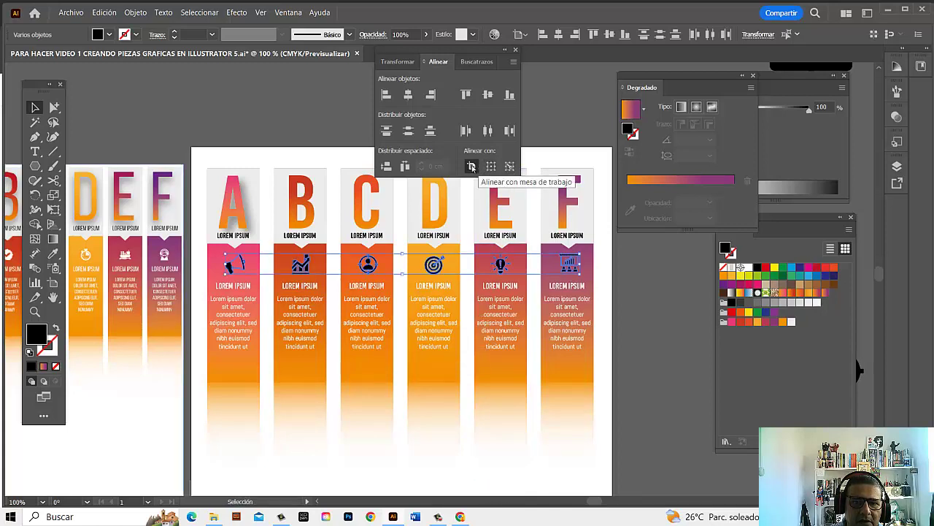
{"action": "left_click", "coordinate": [472, 167]}
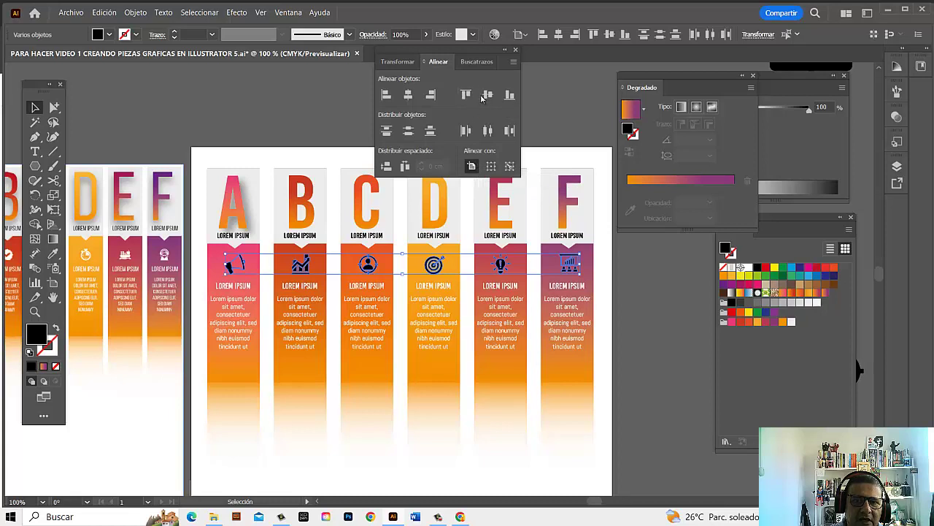
{"action": "left_click", "coordinate": [487, 94]}
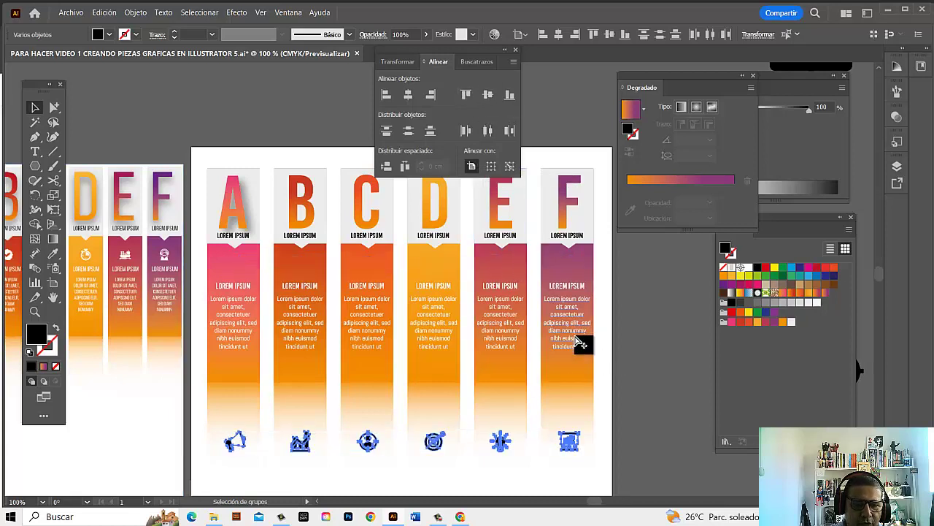
{"action": "key", "text": "ctrl+z"}
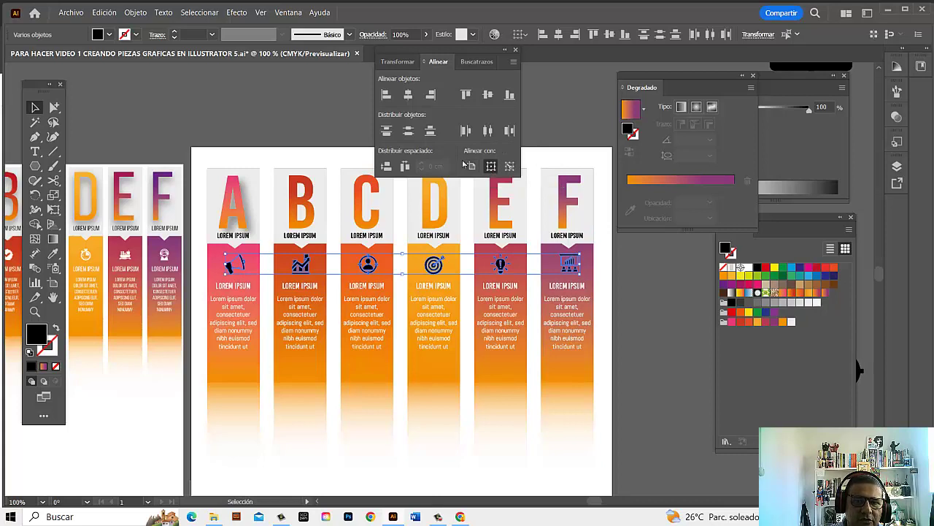
Step: Switch to Align to Selection and vertically centre the six icons on one line
{"action": "left_click", "coordinate": [488, 94]}
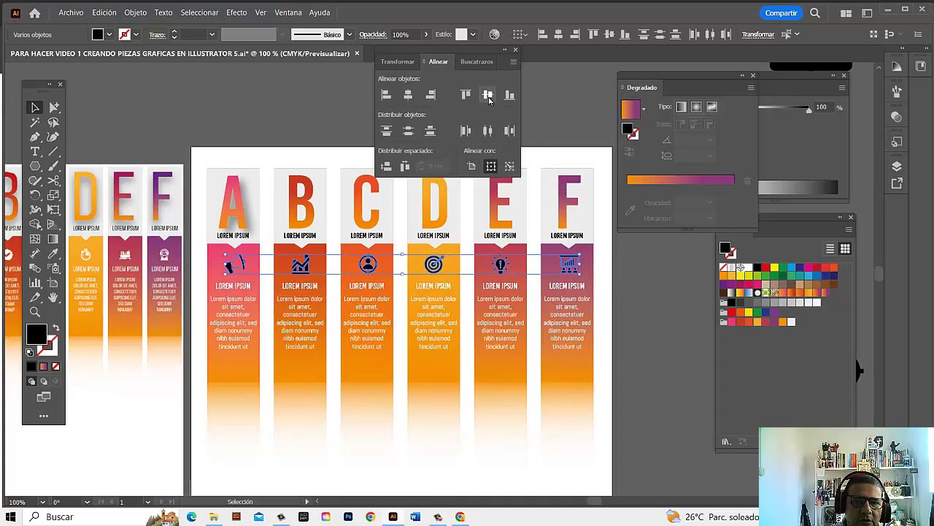
{"action": "left_click", "coordinate": [510, 130]}
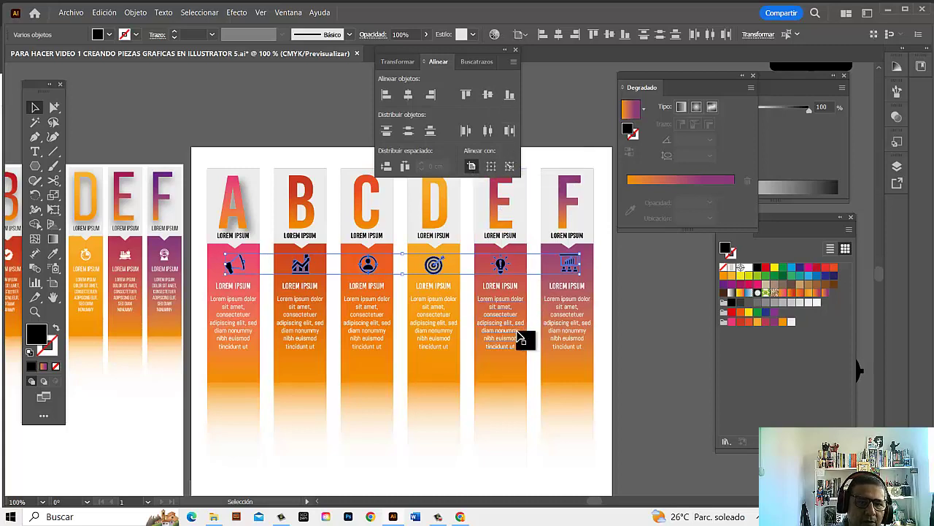
{"action": "left_click", "coordinate": [487, 93]}
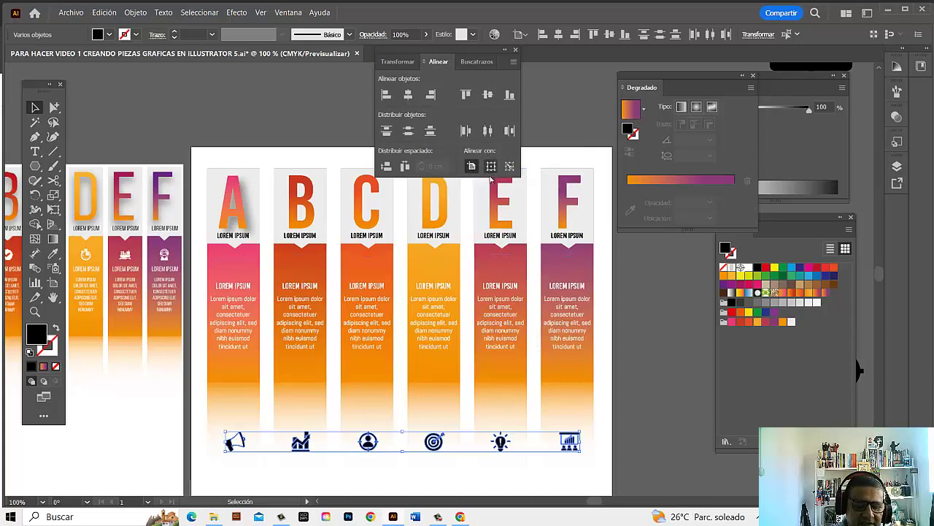
{"action": "key", "text": "ctrl+z"}
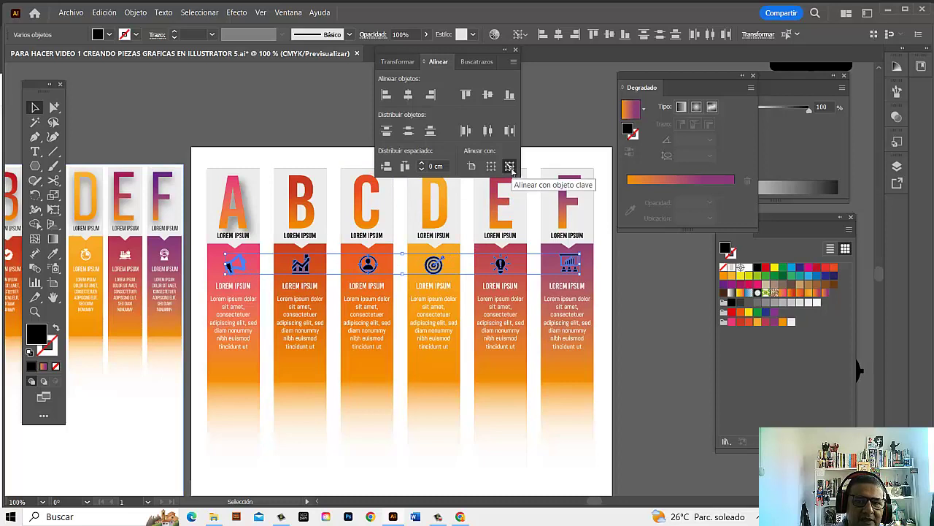
{"action": "left_click", "coordinate": [488, 95]}
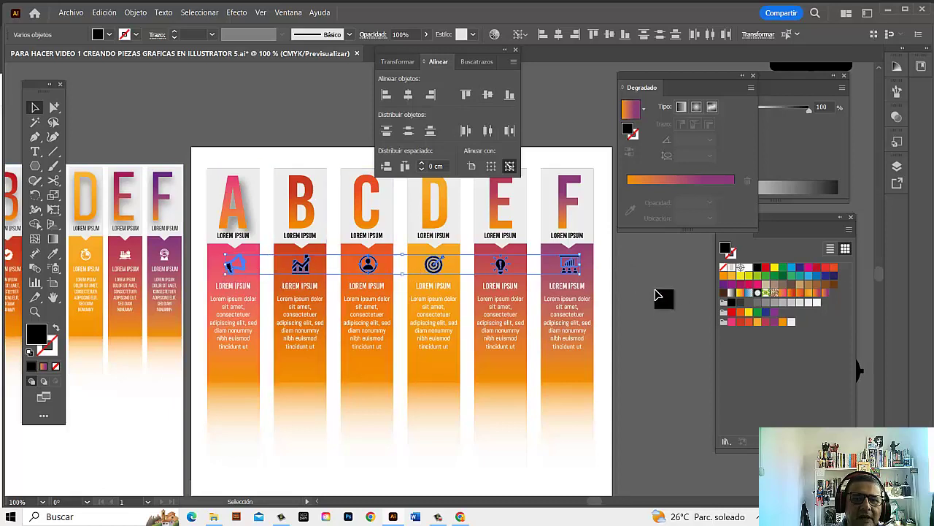
Step: Fill the six icons A–F with white, then deselect and zoom out to both artboards
{"action": "left_click", "coordinate": [652, 292]}
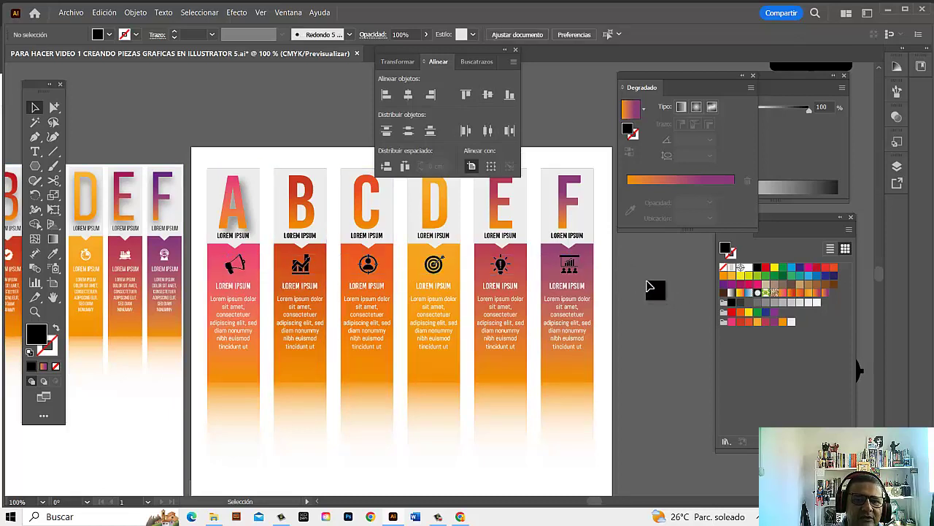
{"action": "left_click", "coordinate": [235, 262]}
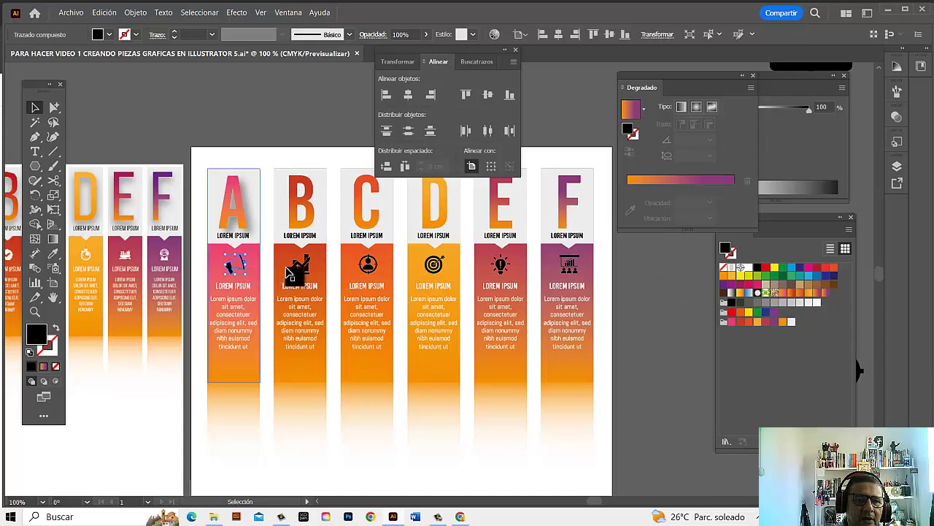
{"action": "left_click", "coordinate": [303, 266], "text": "shift"}
{"action": "left_click", "coordinate": [367, 264], "text": "shift"}
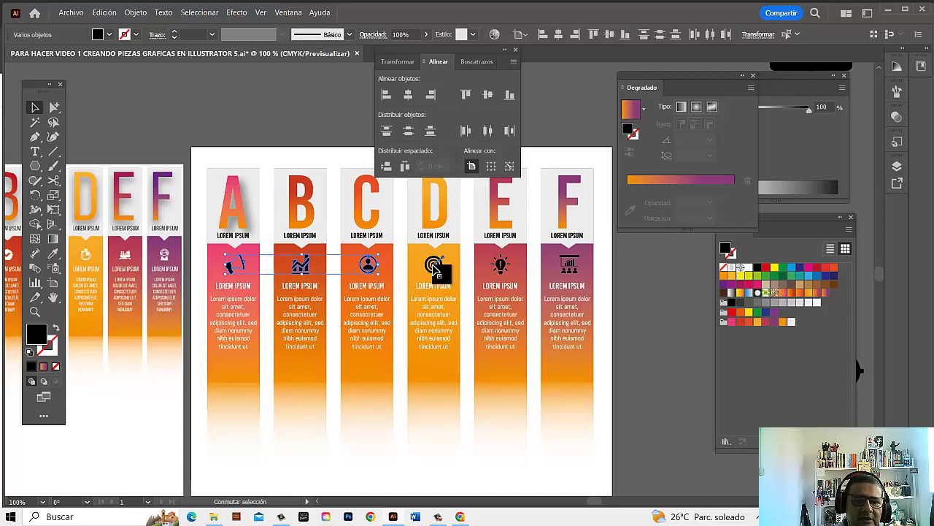
{"action": "left_click", "coordinate": [434, 266], "text": "shift"}
{"action": "left_click", "coordinate": [501, 264], "text": "shift"}
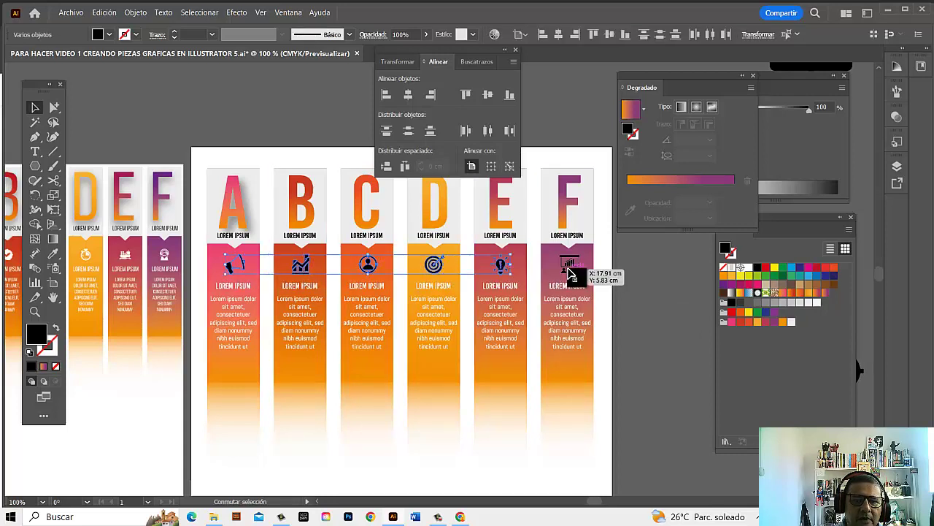
{"action": "left_click", "coordinate": [572, 271], "text": "shift"}
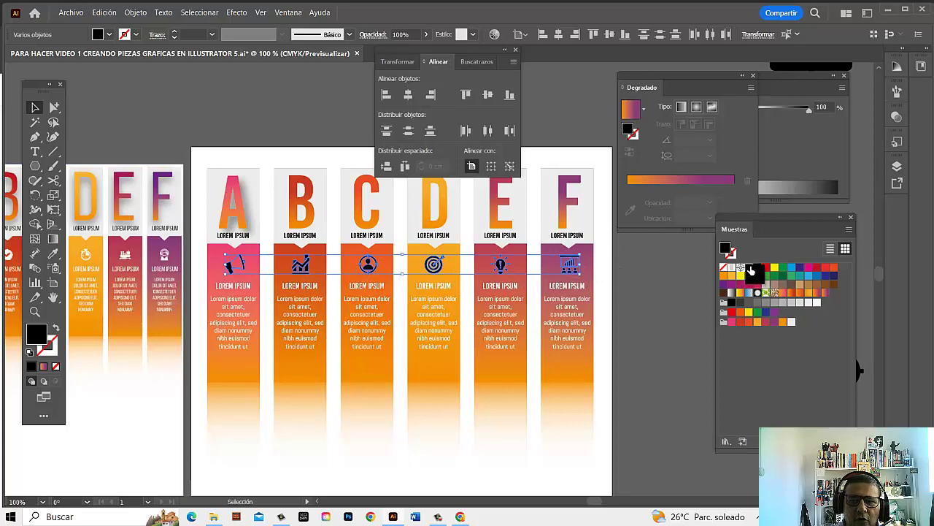
{"action": "left_click", "coordinate": [749, 267]}
{"action": "left_click", "coordinate": [672, 286]}
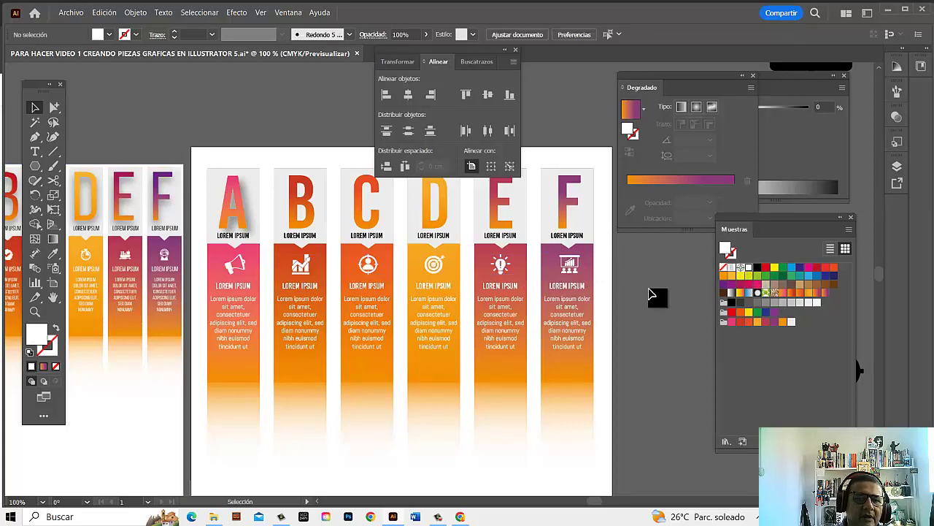
{"action": "key", "text": "ctrl+minus"}
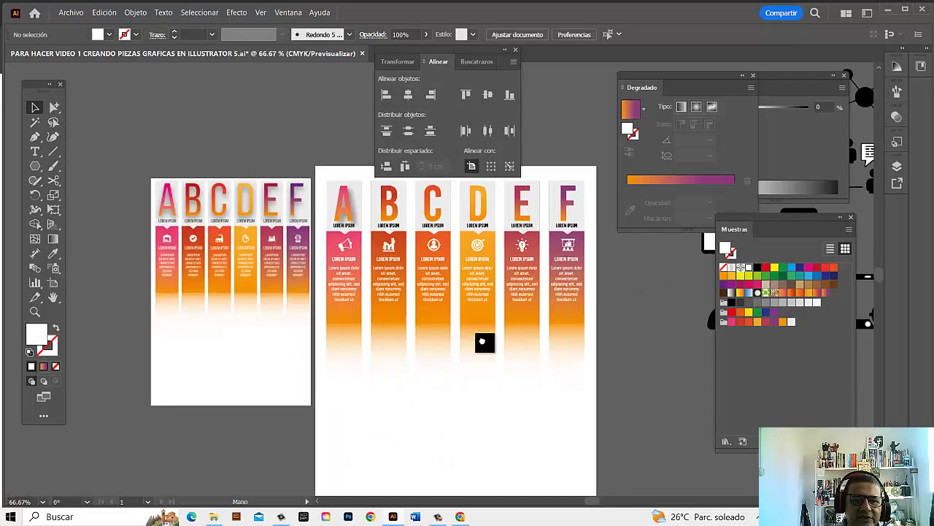
Step: Close the Align and Gradient panels, leaving the Color panel visible beside the artboard
{"action": "left_click_drag", "start_coordinate": [484, 340], "coordinate": [482, 354]}
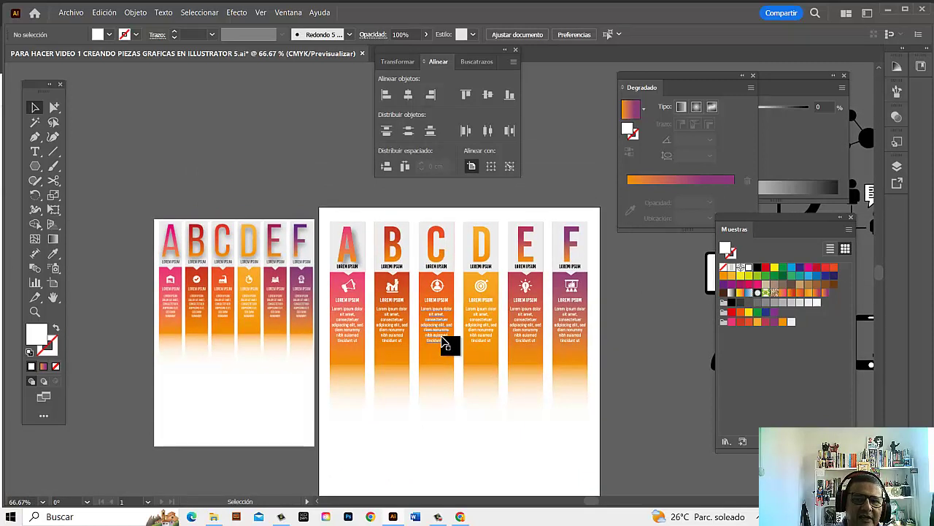
{"action": "left_click", "coordinate": [516, 51]}
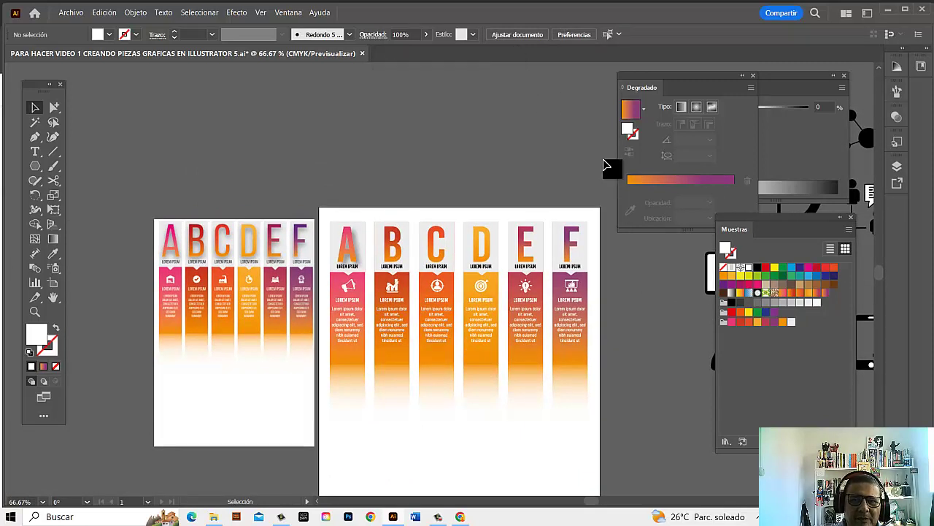
{"action": "left_click", "coordinate": [754, 77]}
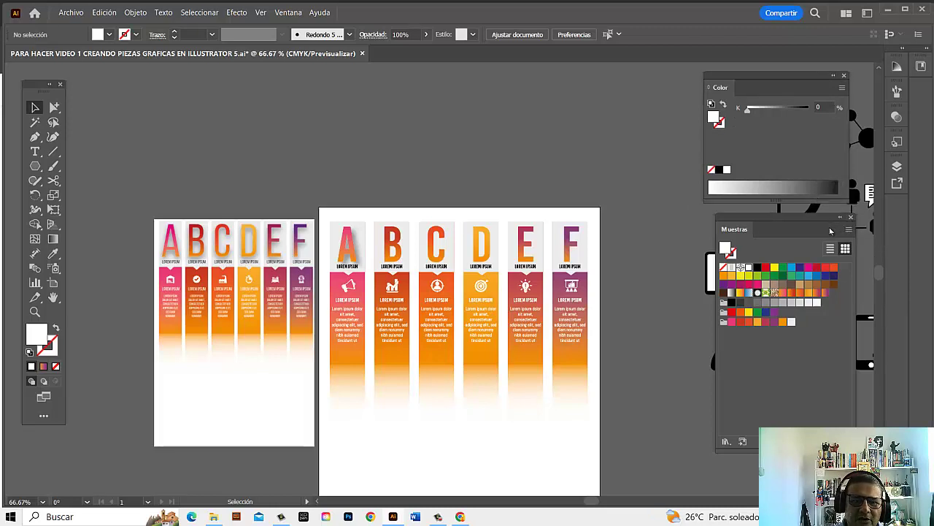
Step: Give letters B–F a Sombra paralela drop shadow at Multiplicar 75%, then deselect
{"action": "left_click", "coordinate": [400, 260]}
{"action": "left_click", "coordinate": [438, 263], "text": "shift"}
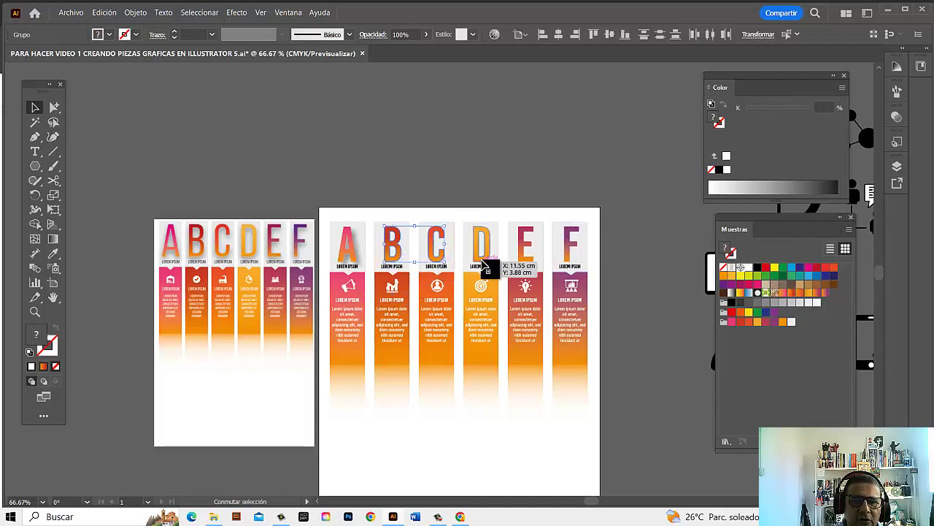
{"action": "left_click", "coordinate": [483, 265], "text": "shift"}
{"action": "left_click", "coordinate": [527, 264], "text": "shift"}
{"action": "left_click", "coordinate": [575, 264], "text": "shift"}
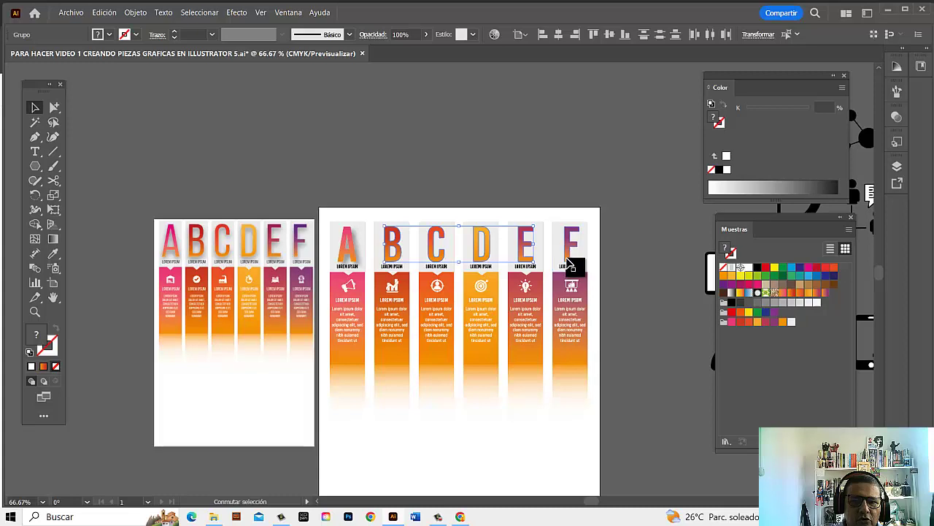
{"action": "left_click", "coordinate": [237, 13]}
{"action": "mouse_move", "coordinate": [252, 145]}
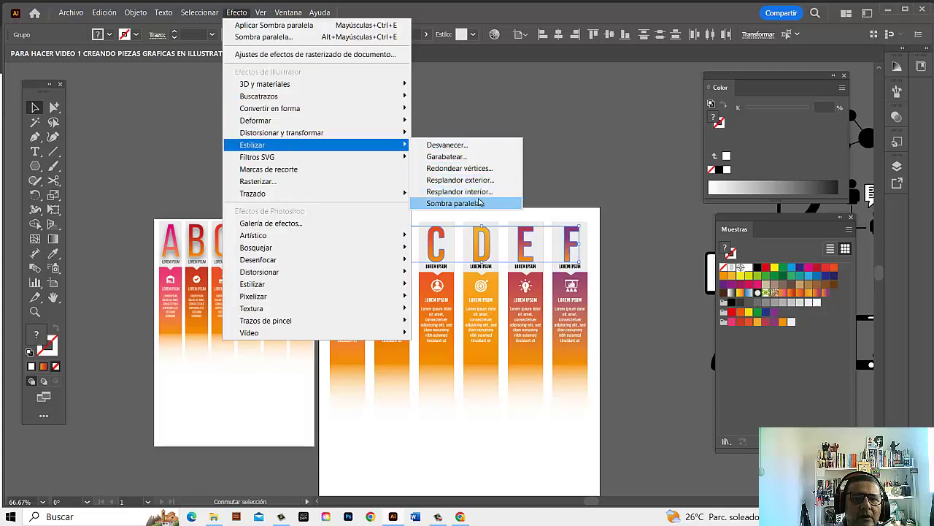
{"action": "left_click", "coordinate": [480, 202]}
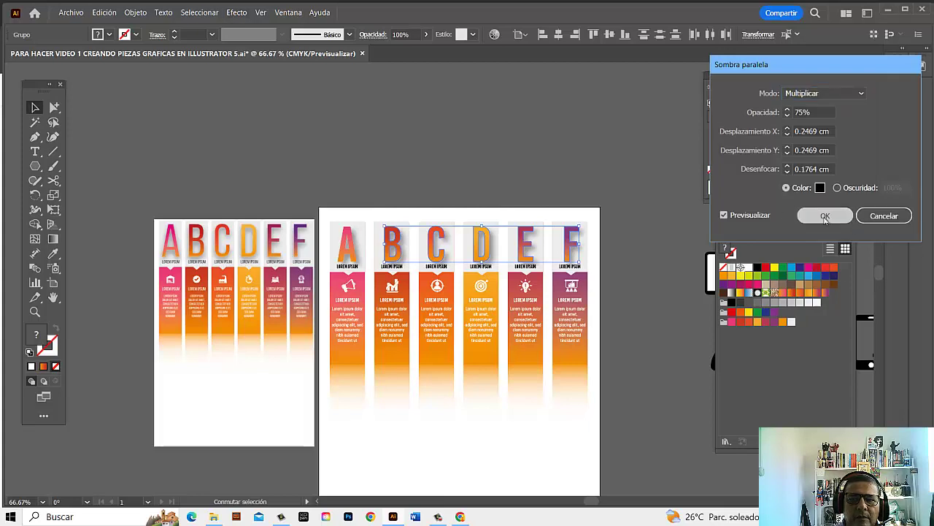
{"action": "left_click", "coordinate": [831, 213]}
{"action": "left_click", "coordinate": [570, 143]}
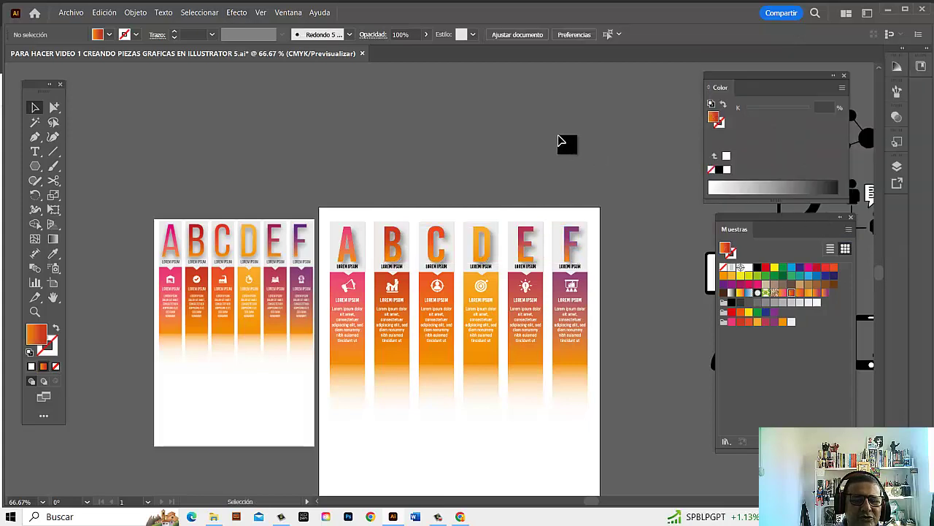